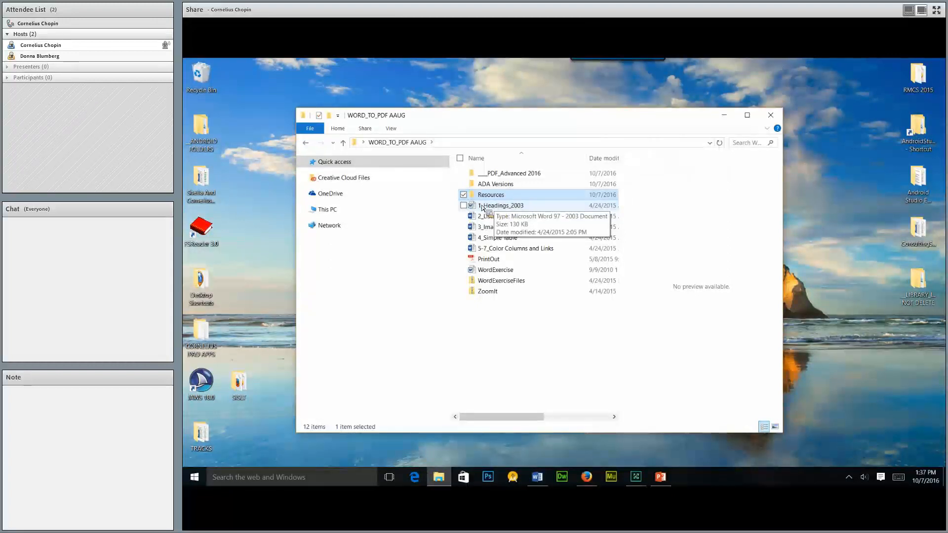
Step: Open the 1_Headings_2003 document in Word and look through its headings exercise
{"action": "left_click", "coordinate": [481, 208]}
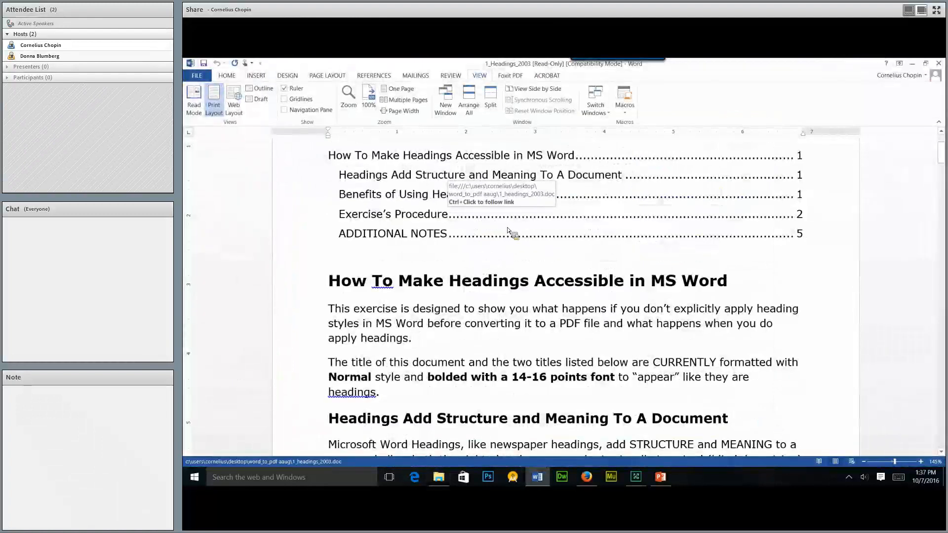
{"action": "scroll", "coordinate": [508, 231], "scroll_direction": "down", "scroll_amount": 3}
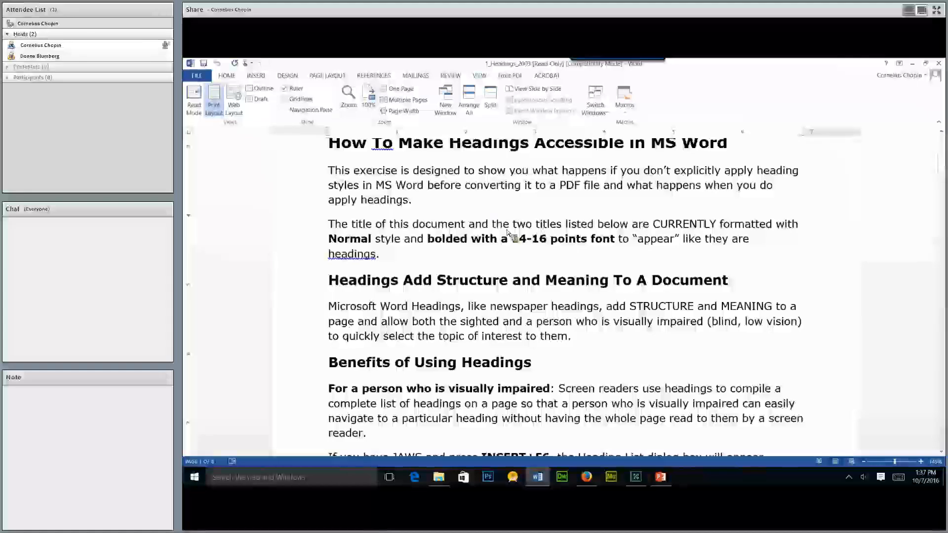
{"action": "scroll", "coordinate": [507, 232], "scroll_direction": "down", "scroll_amount": 10}
{"action": "scroll", "coordinate": [507, 230], "scroll_direction": "down", "scroll_amount": 12}
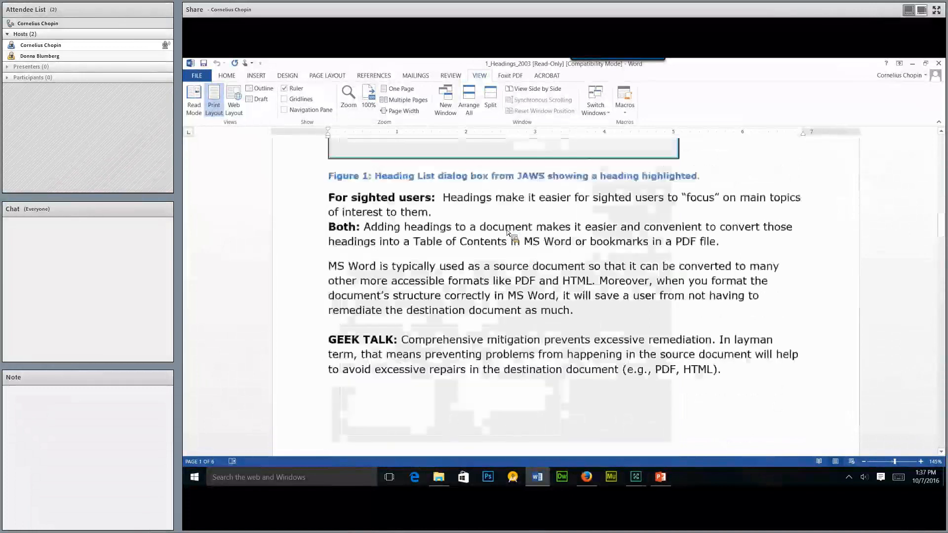
{"action": "scroll", "coordinate": [508, 230], "scroll_direction": "down", "scroll_amount": 10}
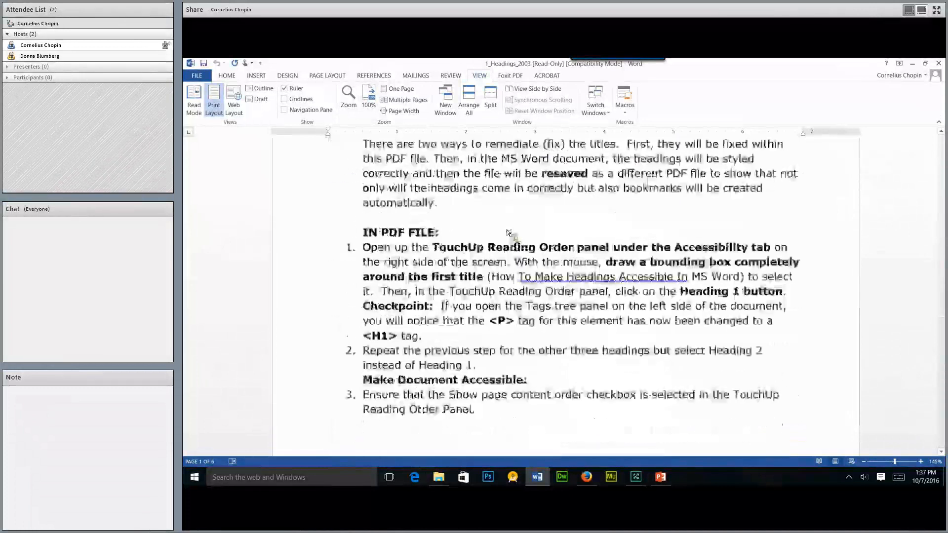
{"action": "scroll", "coordinate": [507, 232], "scroll_direction": "up", "scroll_amount": 20}
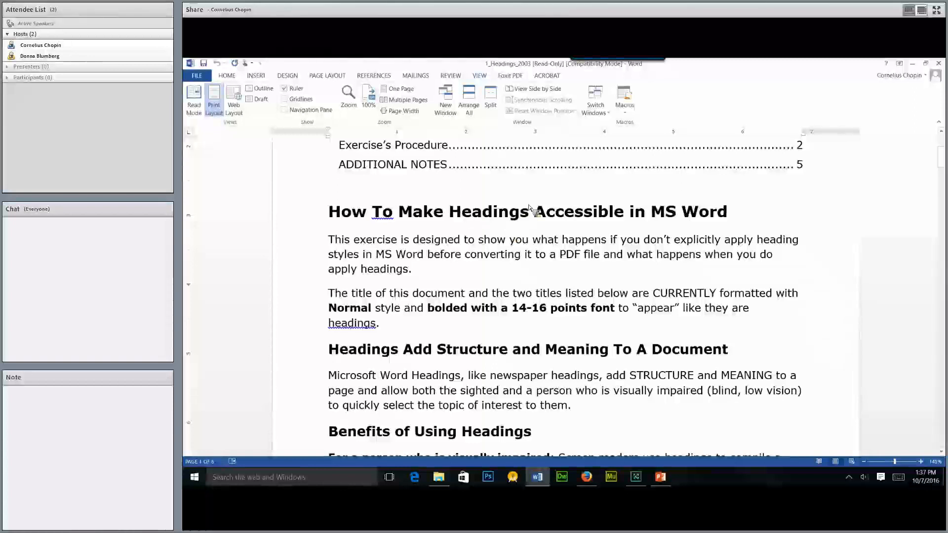
Step: Check which style is applied to the title "How To Make Headings Accessible in MS Word"
{"action": "left_click", "coordinate": [519, 212]}
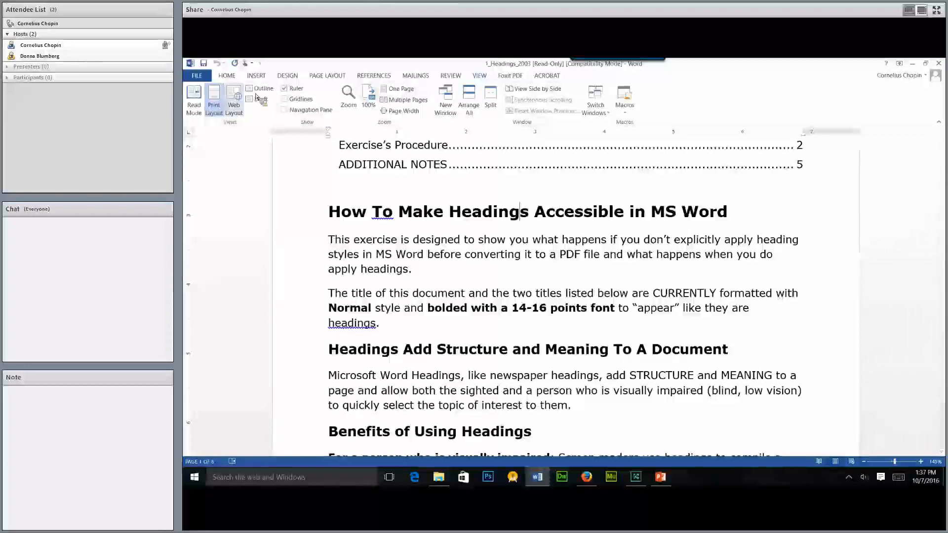
{"action": "left_click", "coordinate": [228, 76]}
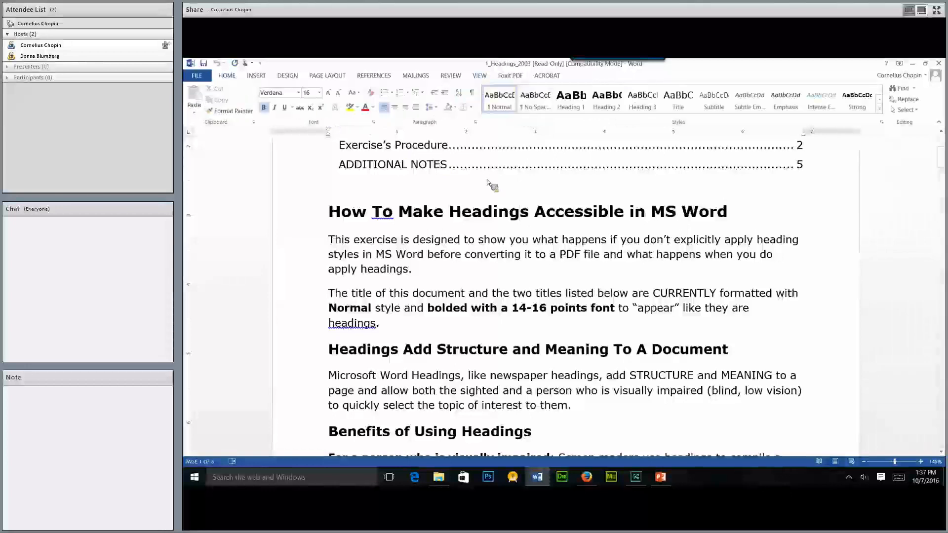
{"action": "left_click", "coordinate": [499, 209]}
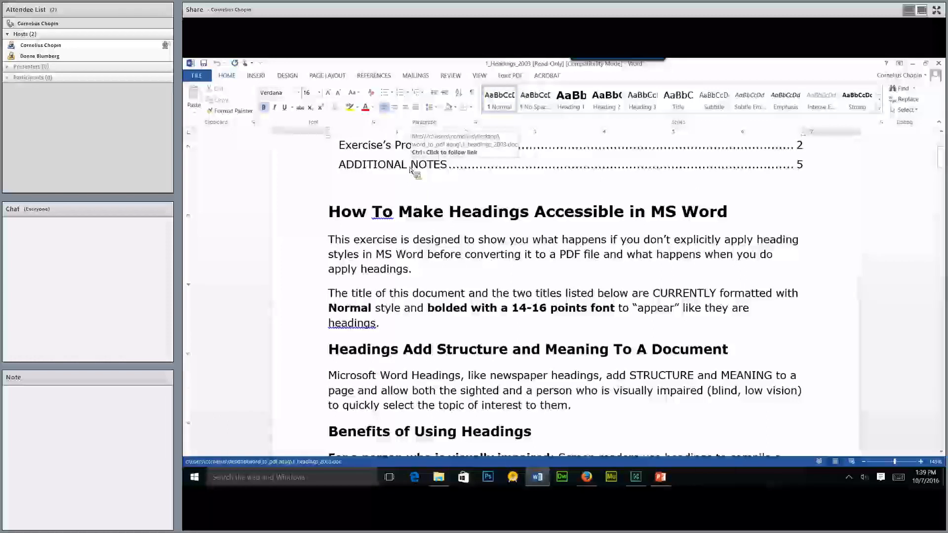
Step: Run the Accessibility Checker on the 1_Headings_2003 document
{"action": "left_click", "coordinate": [196, 76]}
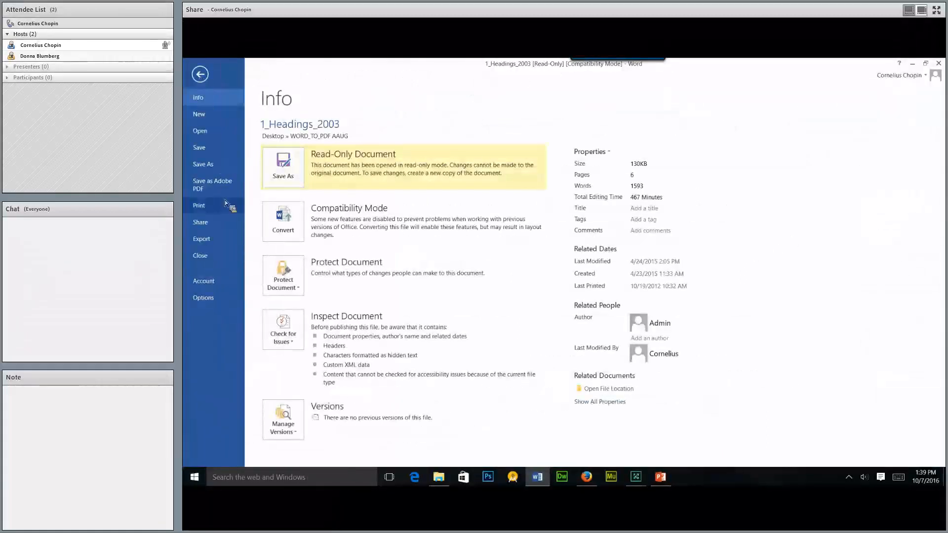
{"action": "left_click", "coordinate": [296, 340]}
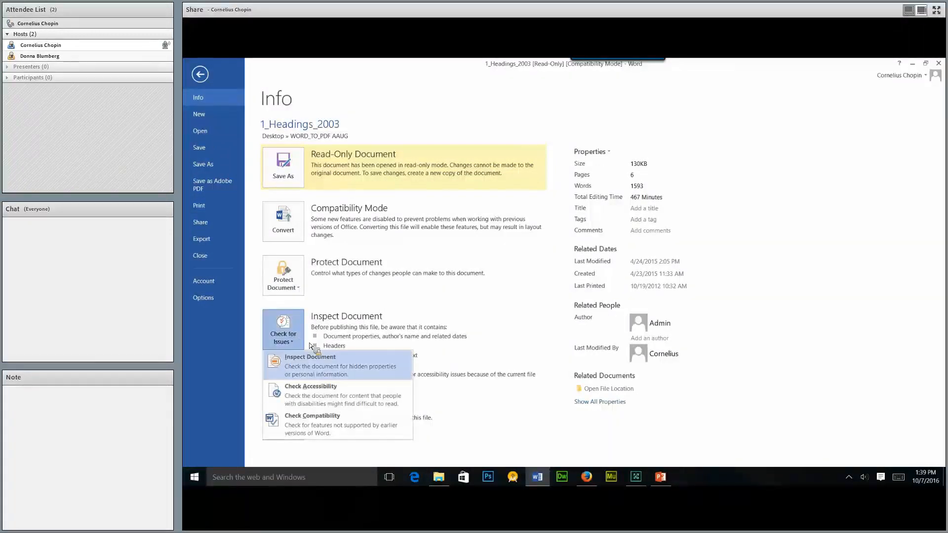
{"action": "left_click", "coordinate": [313, 397]}
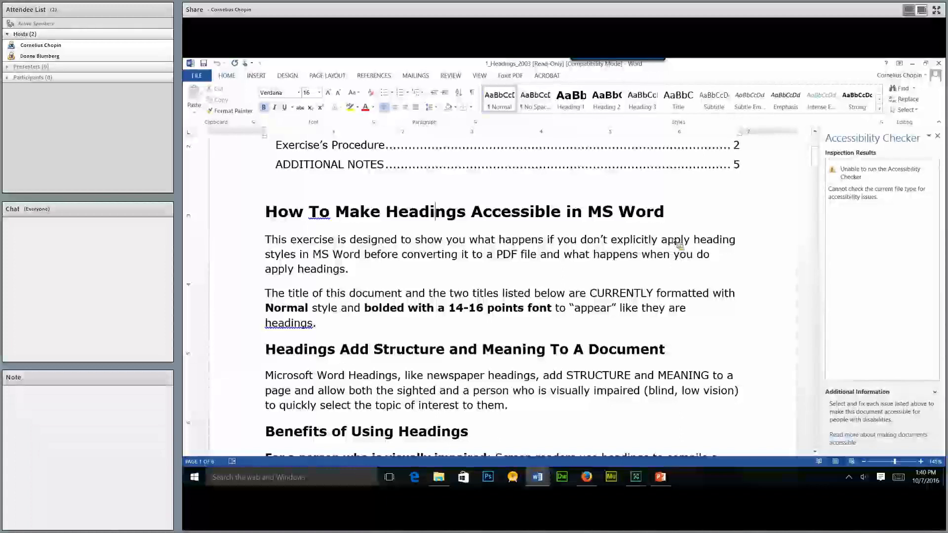
Step: Save a copy in Word Document format as 1_Headings_2010 in the WORD_TO_PDF AAUG folder
{"action": "left_click", "coordinate": [196, 76]}
{"action": "key", "text": "Escape"}
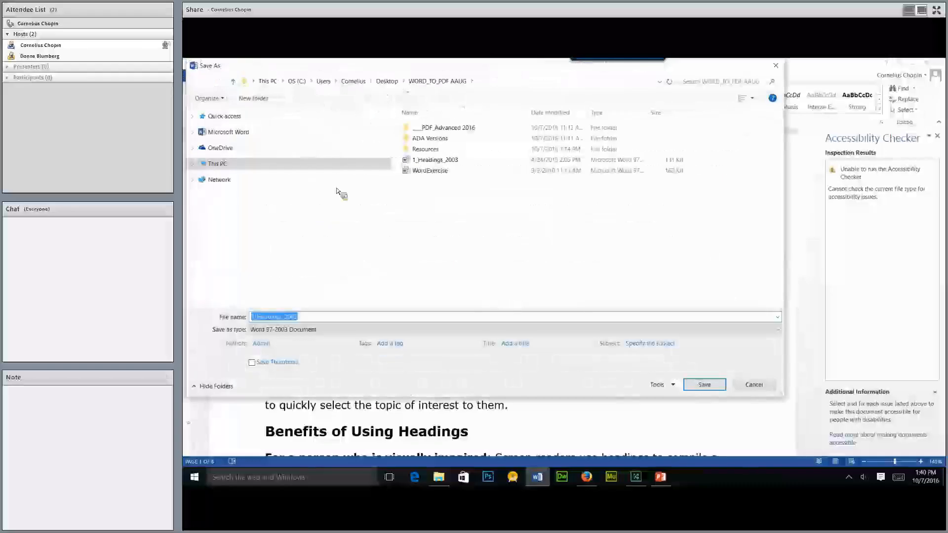
{"action": "left_click", "coordinate": [364, 331]}
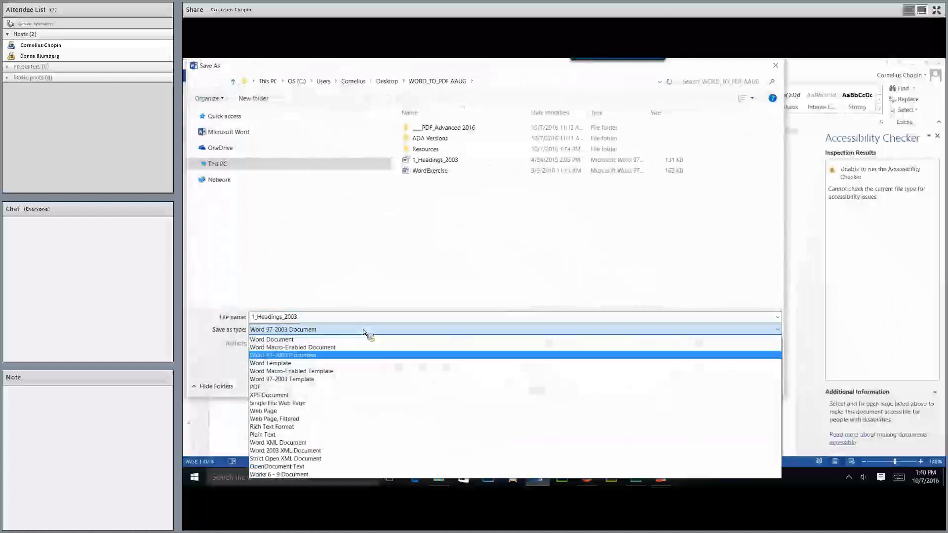
{"action": "left_click", "coordinate": [359, 340]}
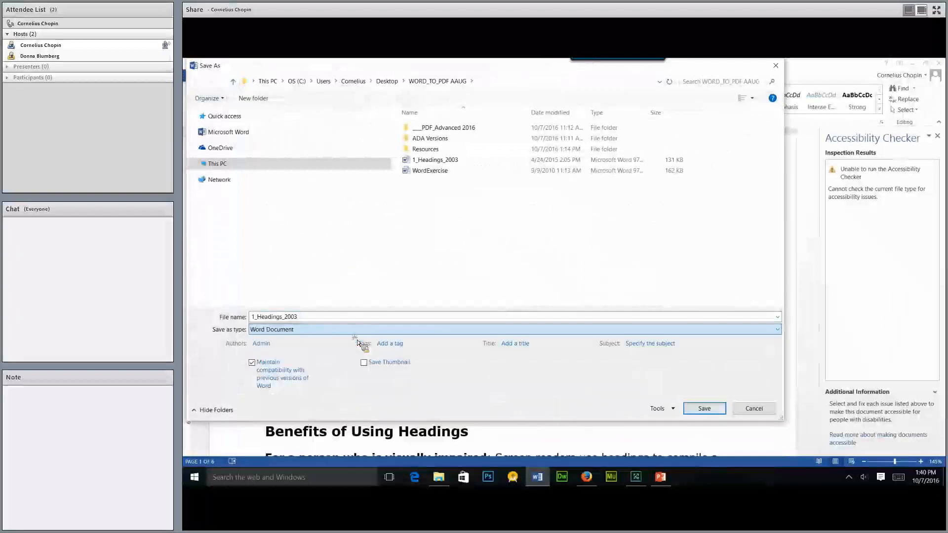
{"action": "left_click", "coordinate": [298, 320]}
{"action": "left_click", "coordinate": [295, 319]}
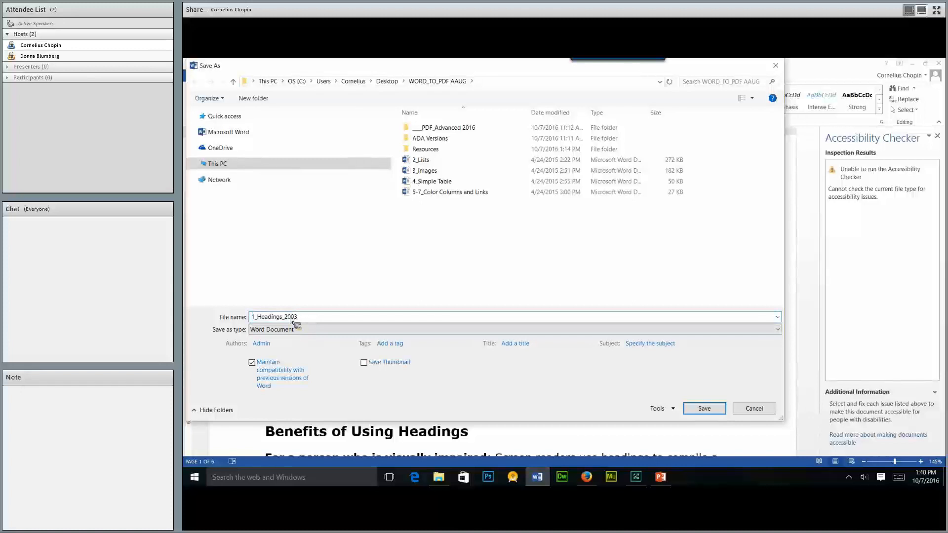
{"action": "left_click_drag", "start_coordinate": [294, 319], "coordinate": [303, 321]}
{"action": "type", "text": "10"}
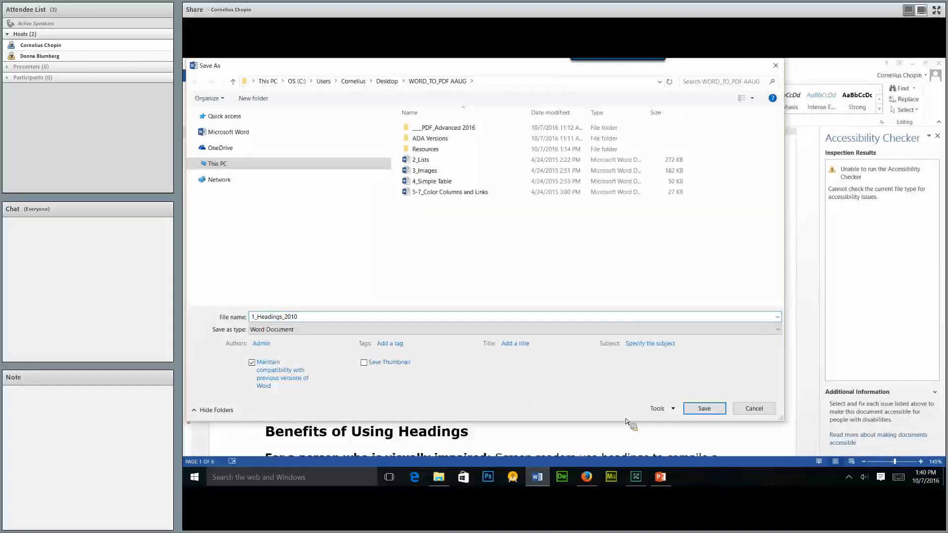
{"action": "left_click", "coordinate": [715, 412]}
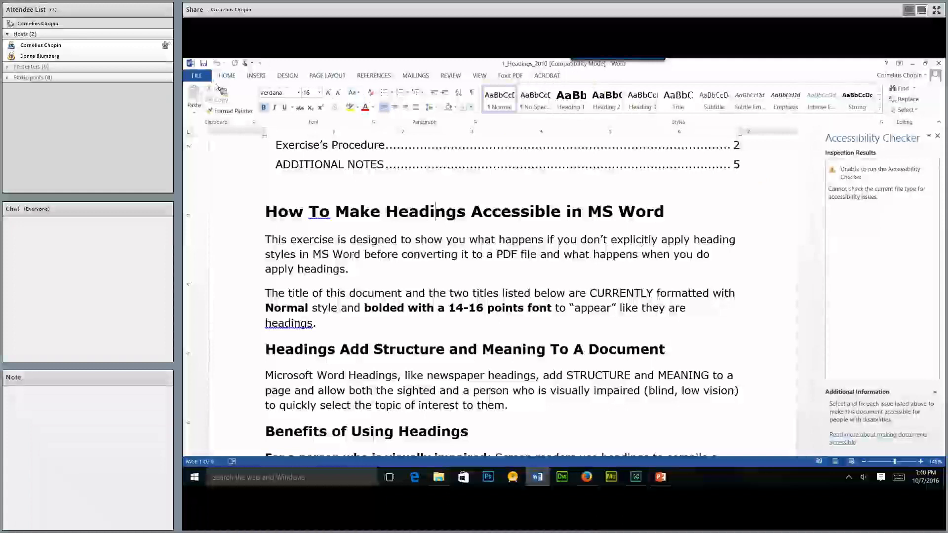
Step: Check the WORD_TO_PDF AAUG folder for the new copy and reopen 1_Headings_2010 from the recent documents
{"action": "left_click", "coordinate": [197, 76]}
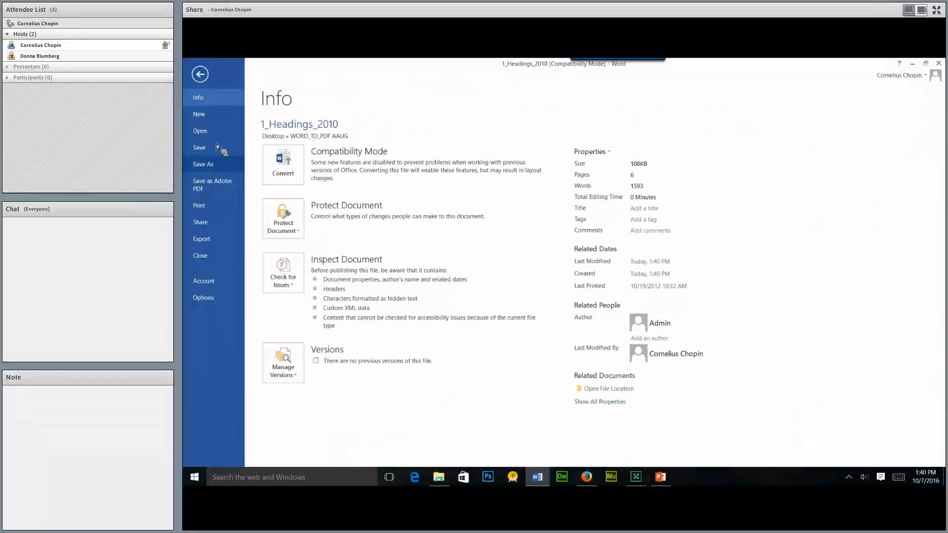
{"action": "left_click", "coordinate": [215, 167]}
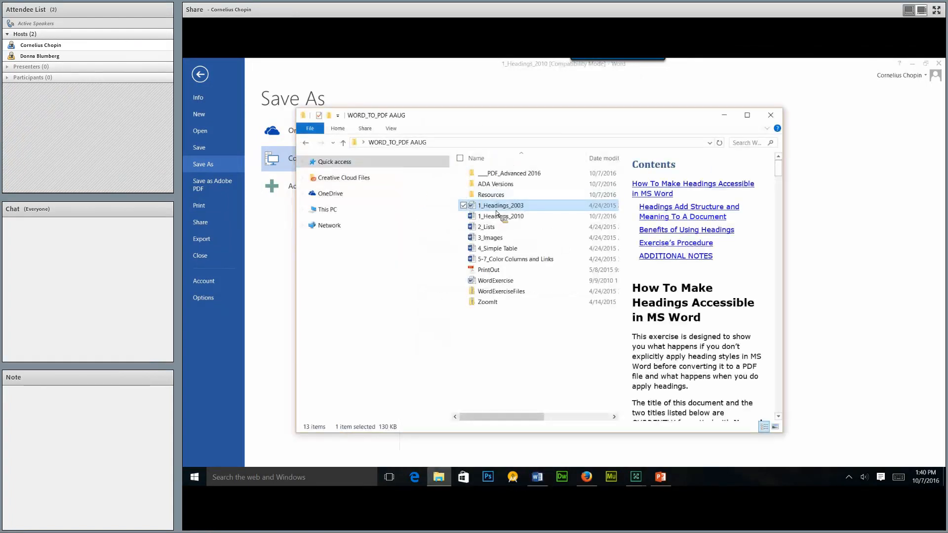
{"action": "key", "text": "alt+Tab"}
{"action": "key", "text": "alt+Tab"}
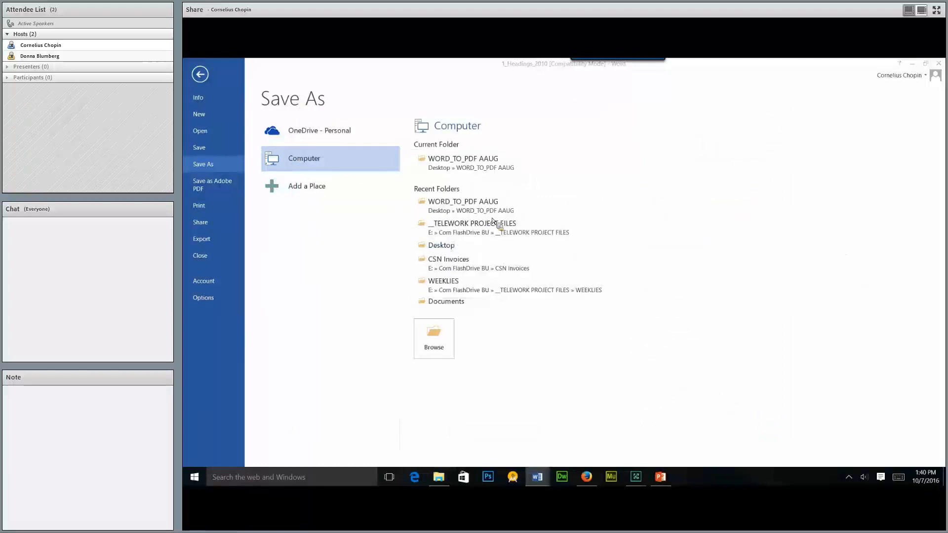
{"action": "key", "text": "alt+Tab"}
{"action": "key", "text": "alt+Tab"}
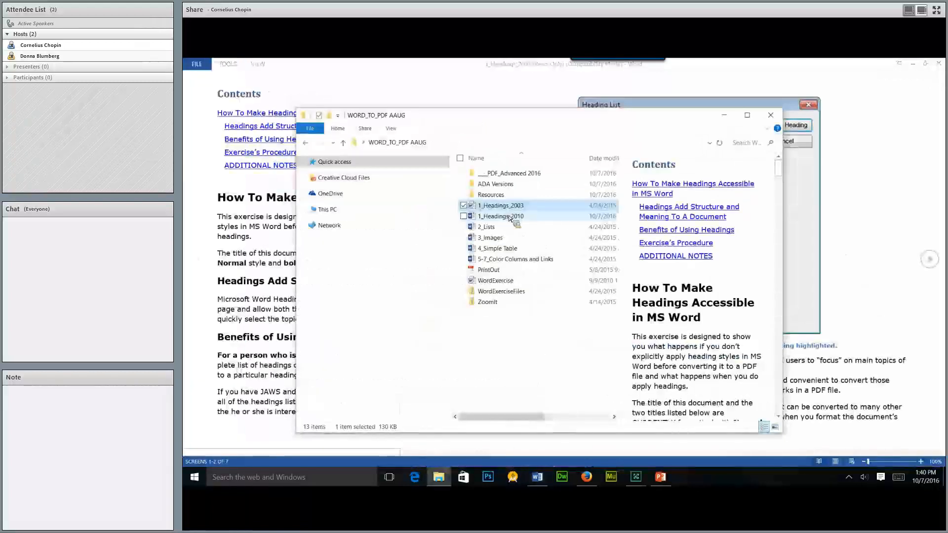
{"action": "key", "text": "alt+Tab"}
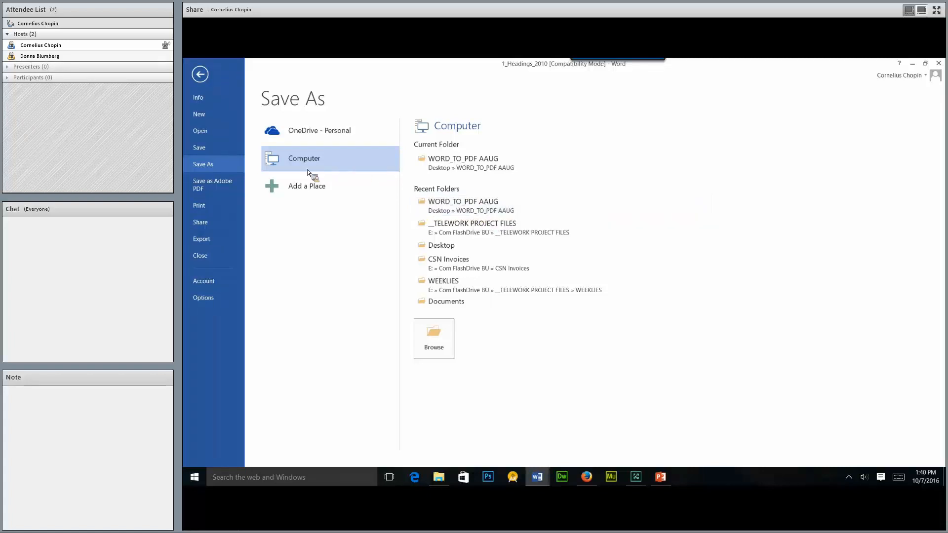
{"action": "left_click", "coordinate": [216, 131]}
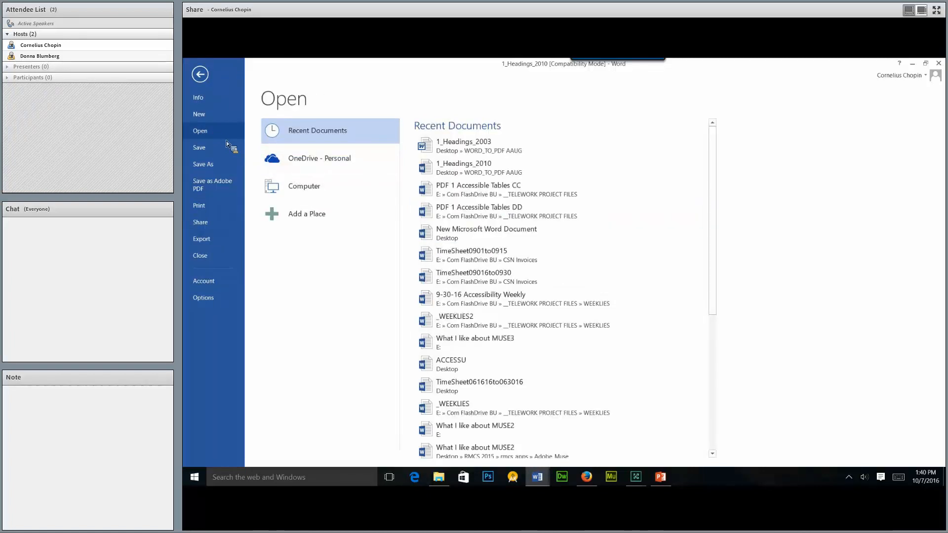
{"action": "left_click", "coordinate": [479, 168]}
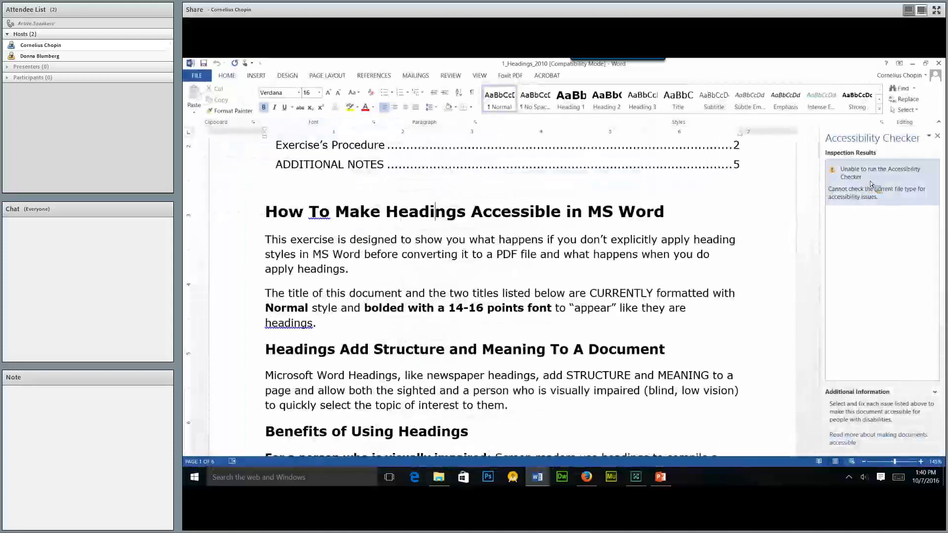
Step: Save the document again over the existing 1_Headings_2010 file, keeping the Word Document format
{"action": "left_click", "coordinate": [193, 77]}
{"action": "left_click", "coordinate": [212, 167]}
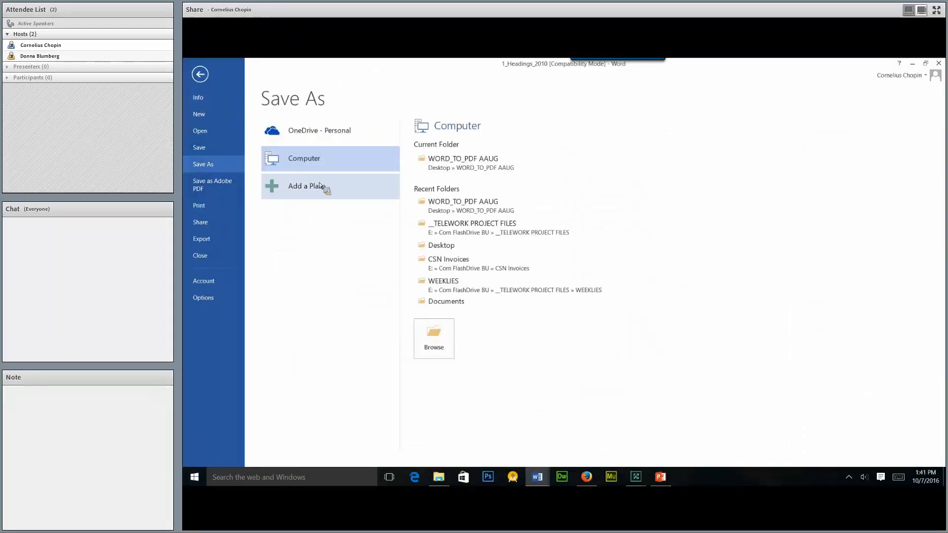
{"action": "left_click", "coordinate": [457, 170]}
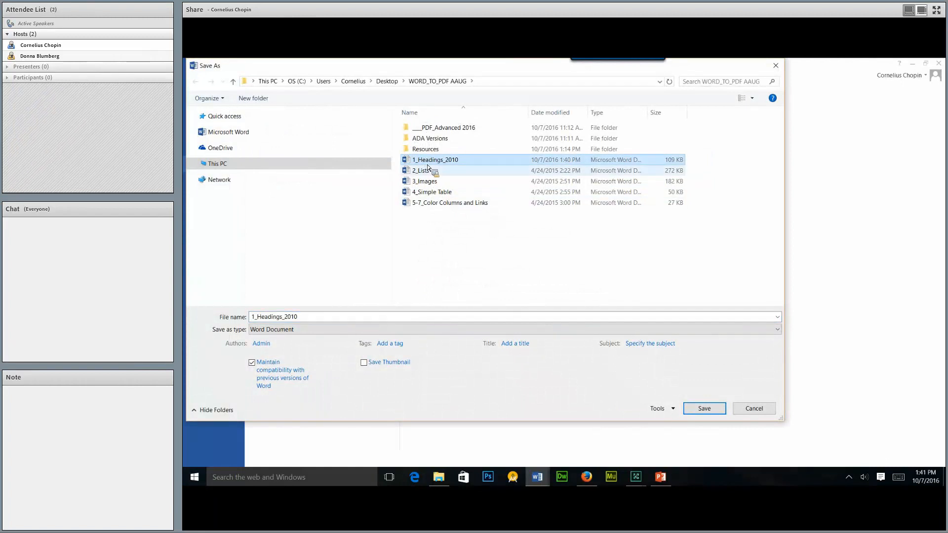
{"action": "left_click", "coordinate": [355, 331]}
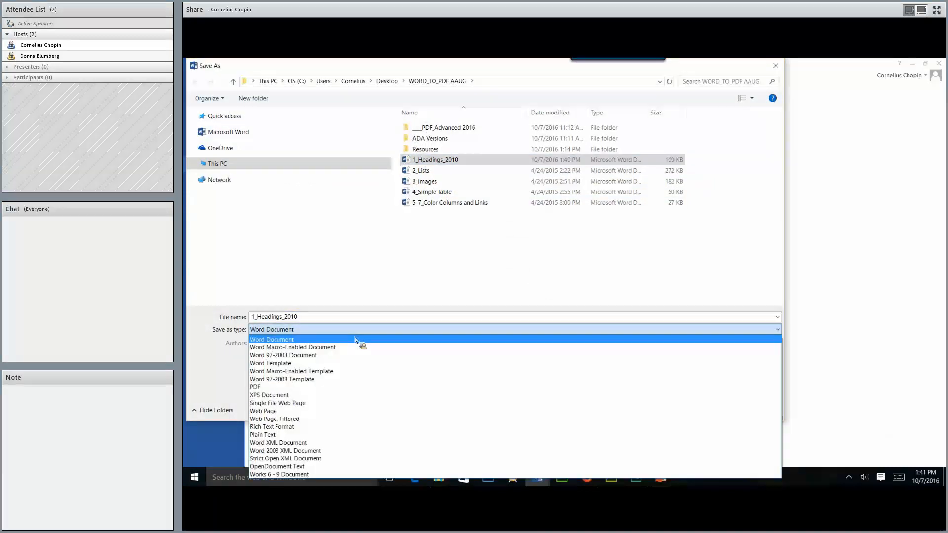
{"action": "left_click", "coordinate": [355, 339]}
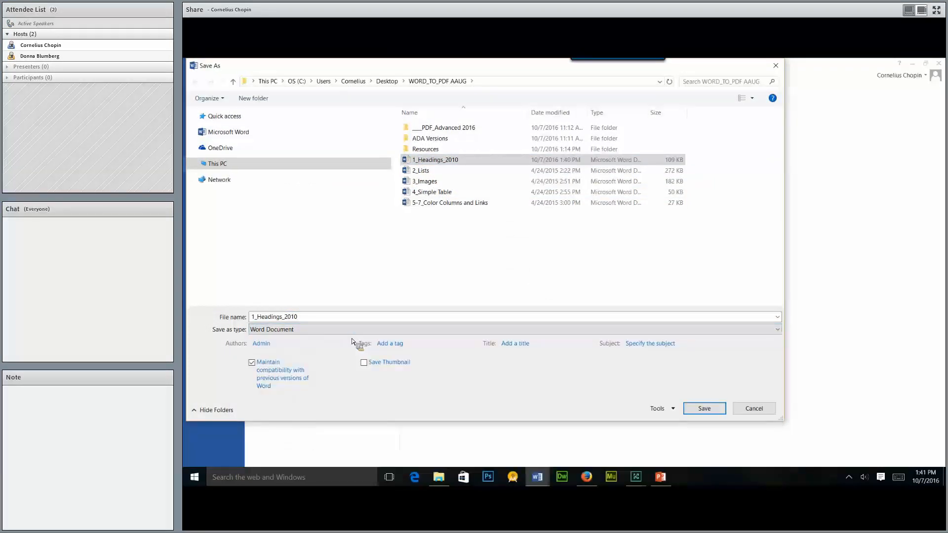
{"action": "left_click", "coordinate": [712, 410]}
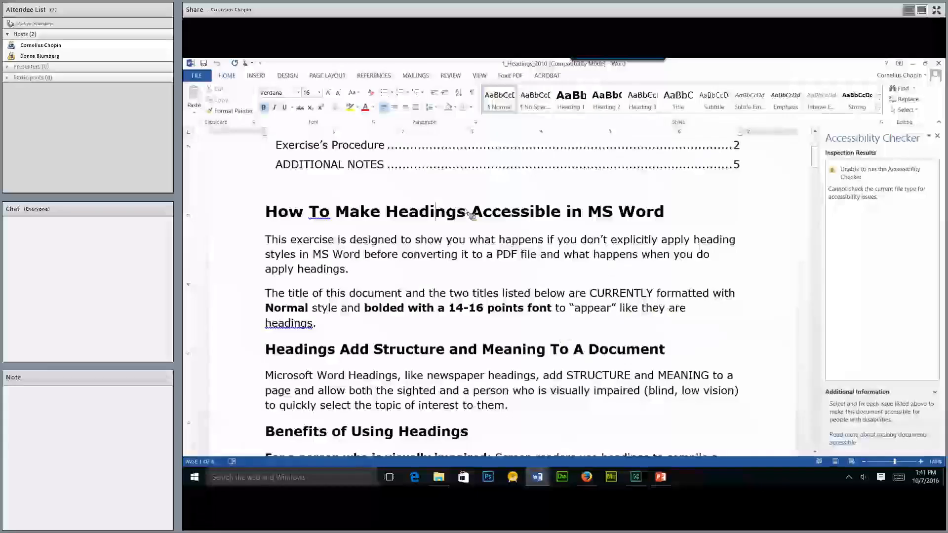
{"action": "left_click", "coordinate": [197, 76]}
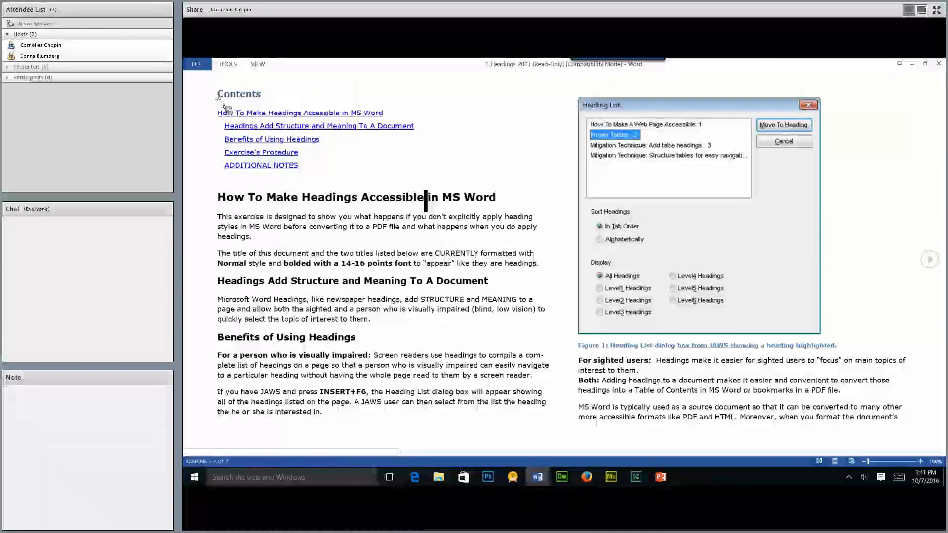
{"action": "left_click", "coordinate": [197, 66]}
{"action": "key", "text": "Escape"}
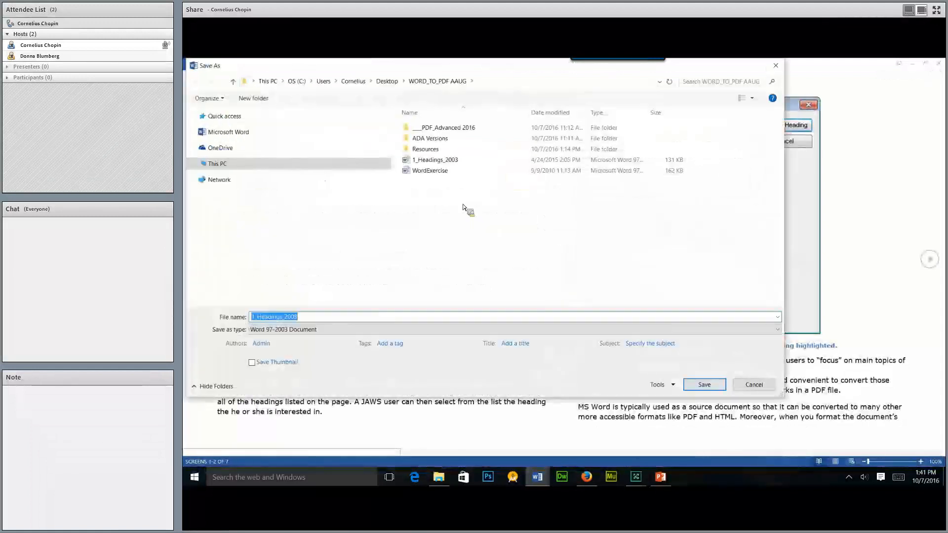
{"action": "left_click", "coordinate": [754, 384]}
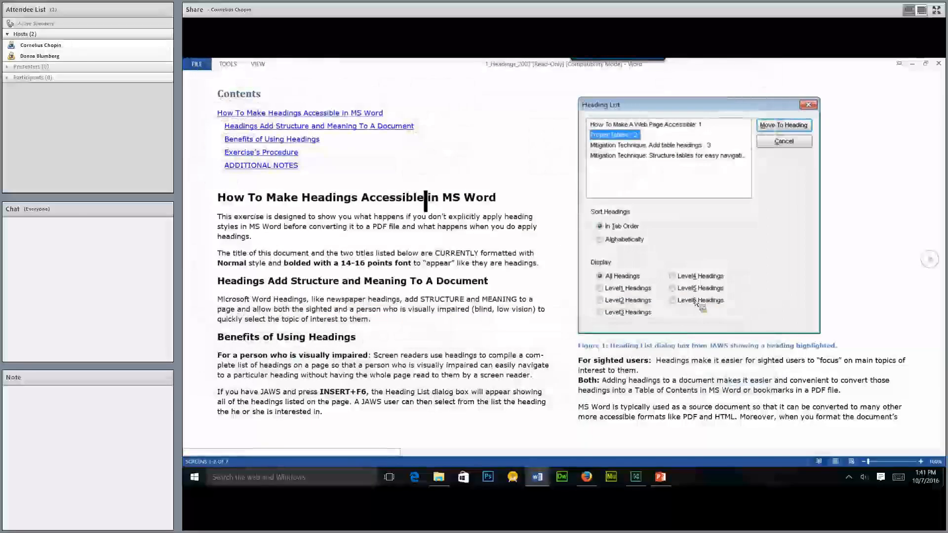
Step: Switch from the open Word documents to the WORD_TO_PDF AAUG folder in File Explorer
{"action": "key", "text": "alt+Tab"}
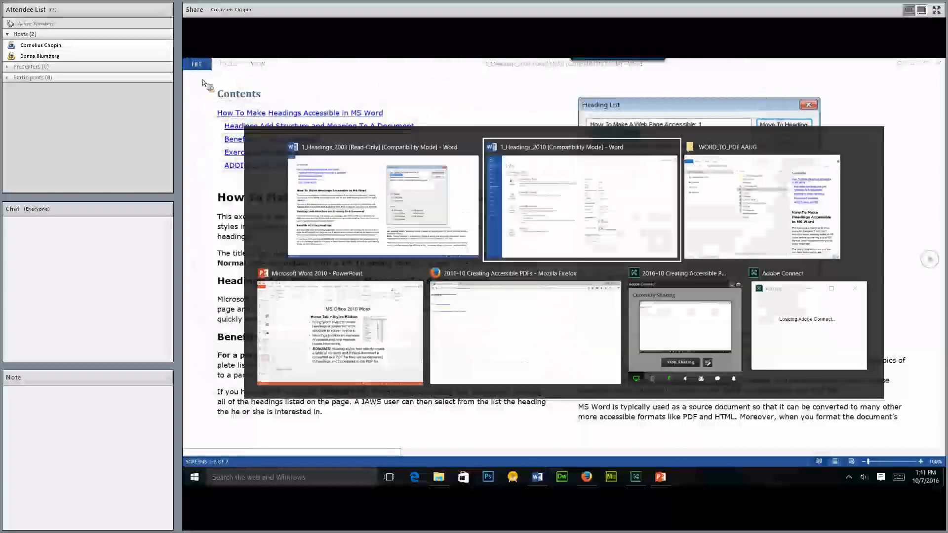
{"action": "key", "text": "alt+Tab"}
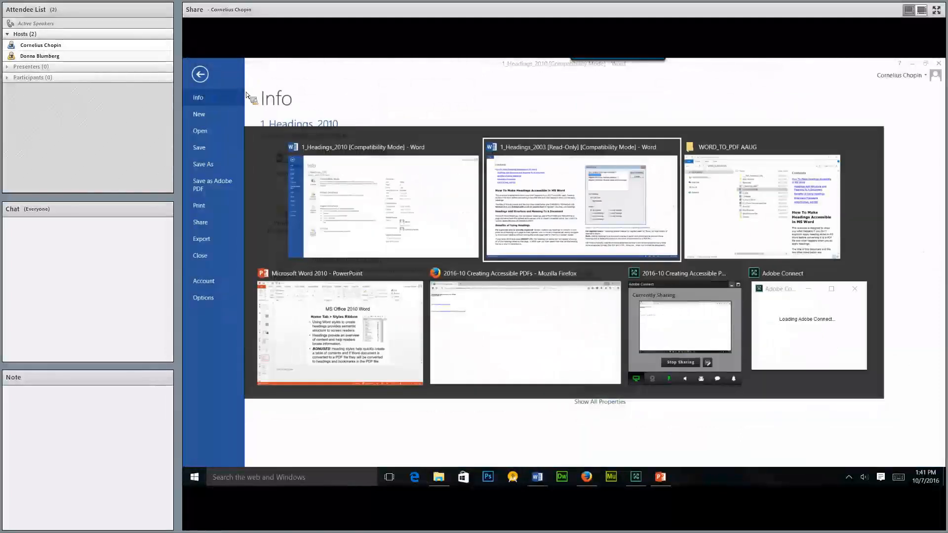
{"action": "key", "text": "alt+Tab"}
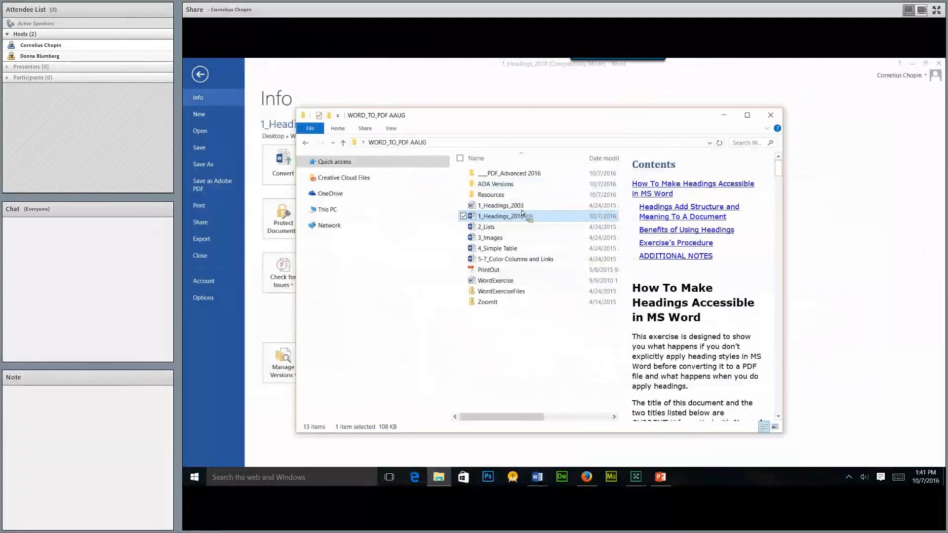
Step: Return to Word, reopen 1_Headings_2010 from the recent documents, review its Accessibility Checker results and close the document
{"action": "key", "text": "alt+Tab"}
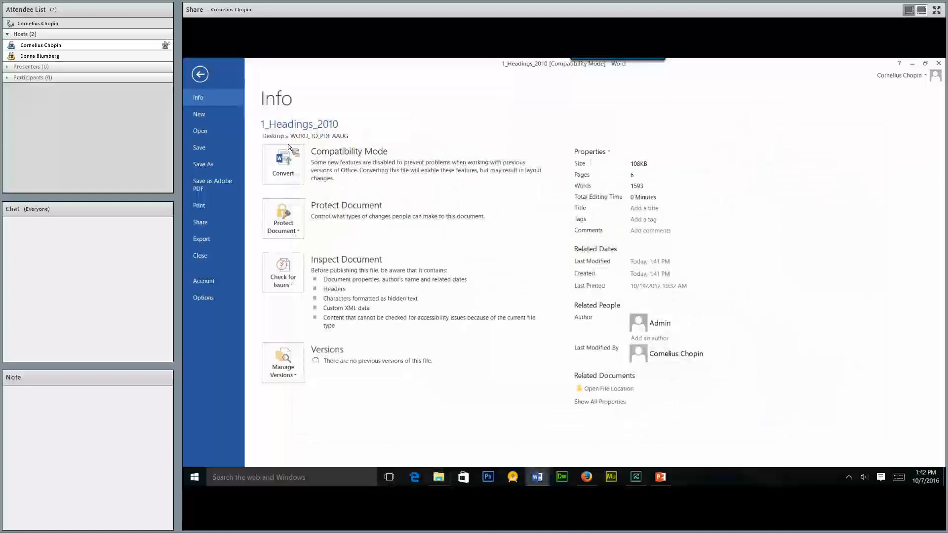
{"action": "left_click", "coordinate": [205, 132]}
{"action": "left_click", "coordinate": [464, 164]}
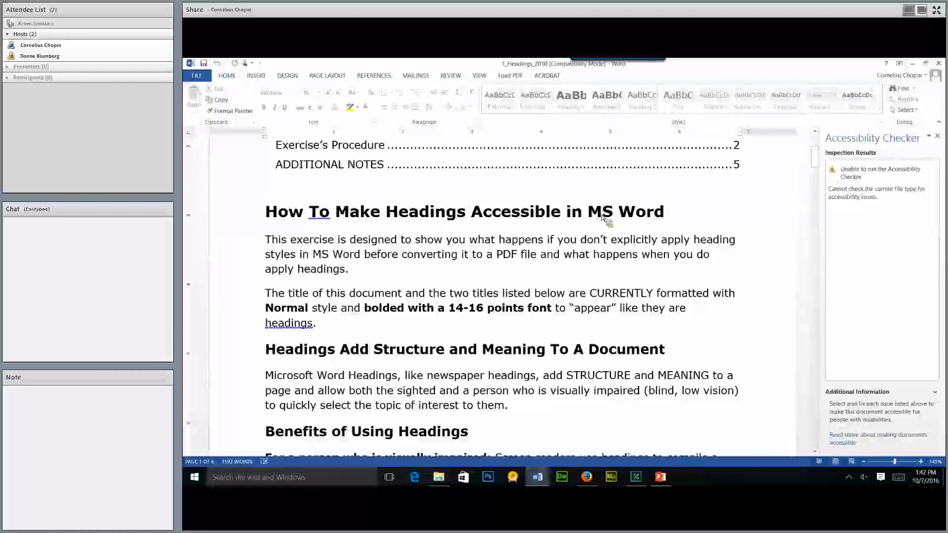
{"action": "scroll", "coordinate": [350, 226], "scroll_direction": "down", "scroll_amount": 3}
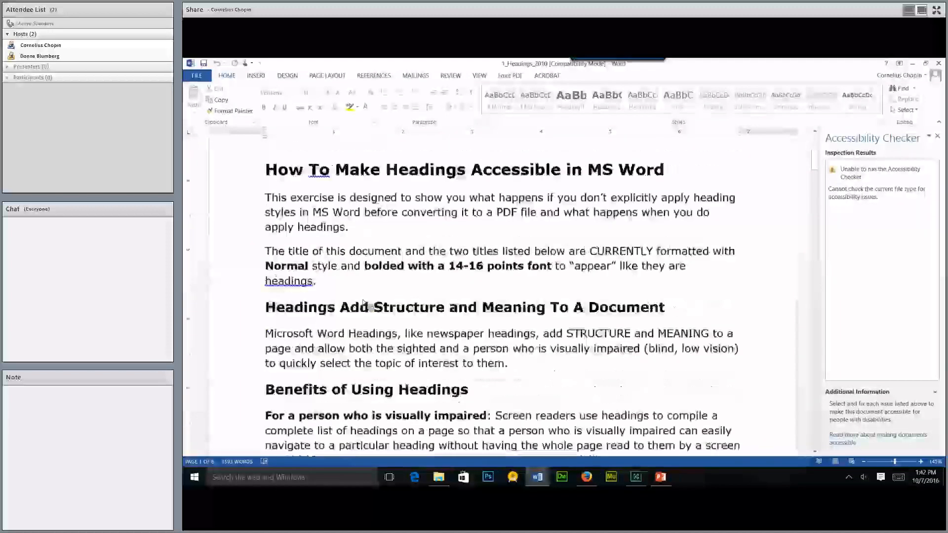
{"action": "scroll", "coordinate": [368, 297], "scroll_direction": "up", "scroll_amount": 4}
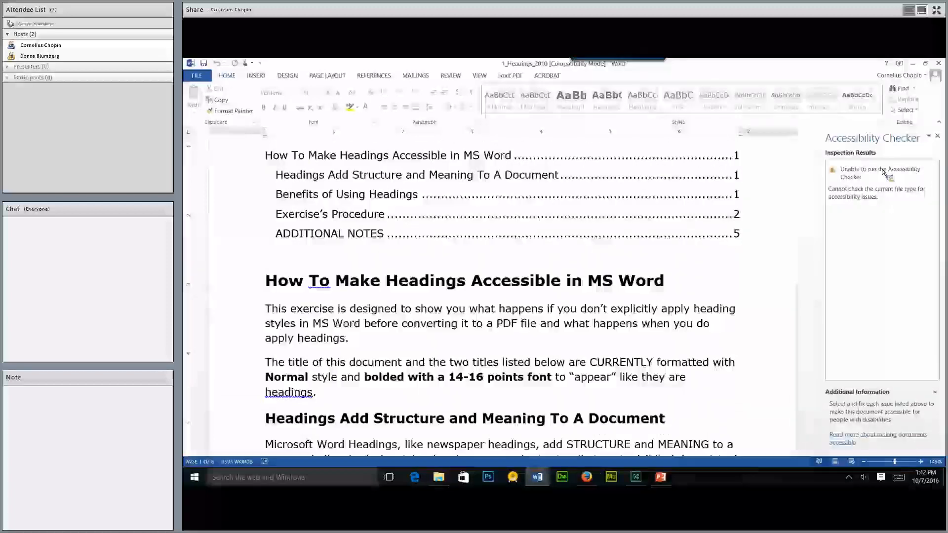
{"action": "double_click", "coordinate": [190, 64]}
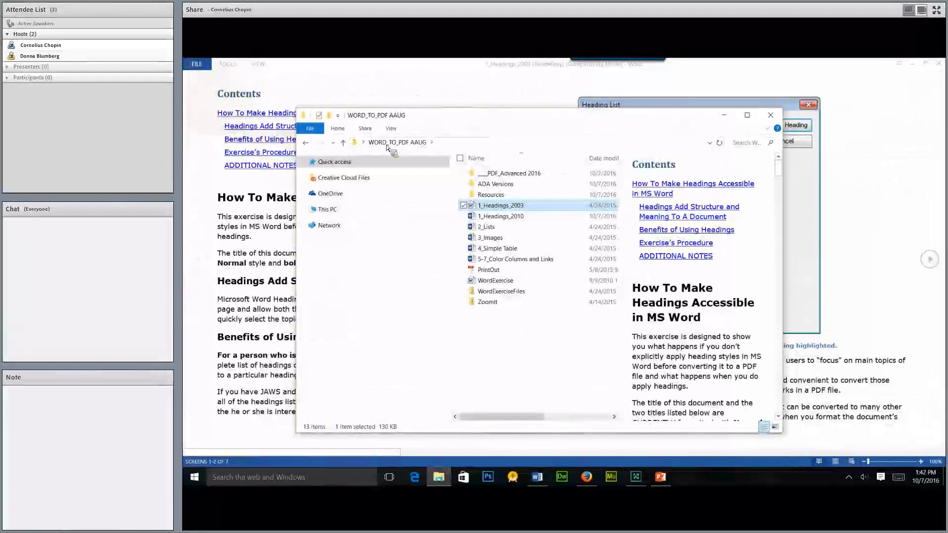
Step: Open the read-only 1_Headings_2003 document for editing and inspect the style applied to its bolded titles
{"action": "left_click", "coordinate": [279, 120]}
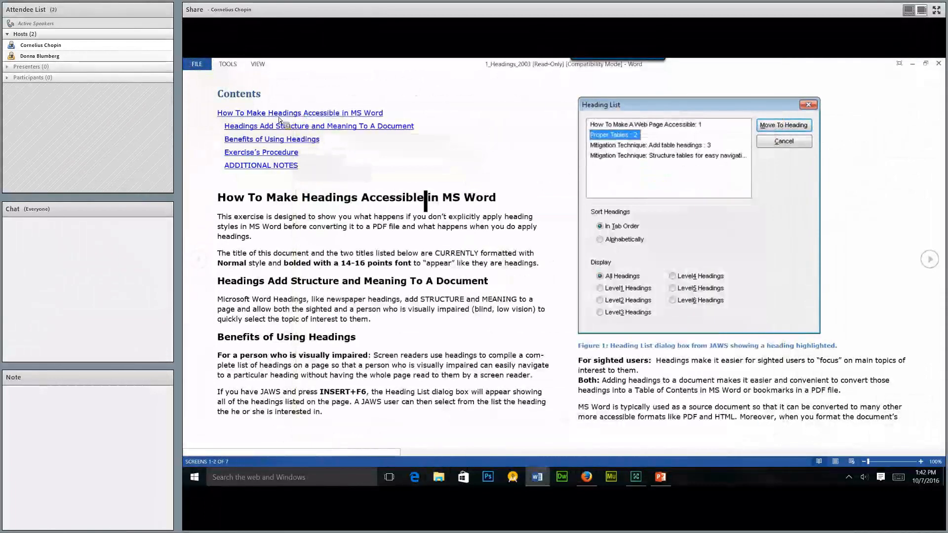
{"action": "left_click", "coordinate": [258, 64]}
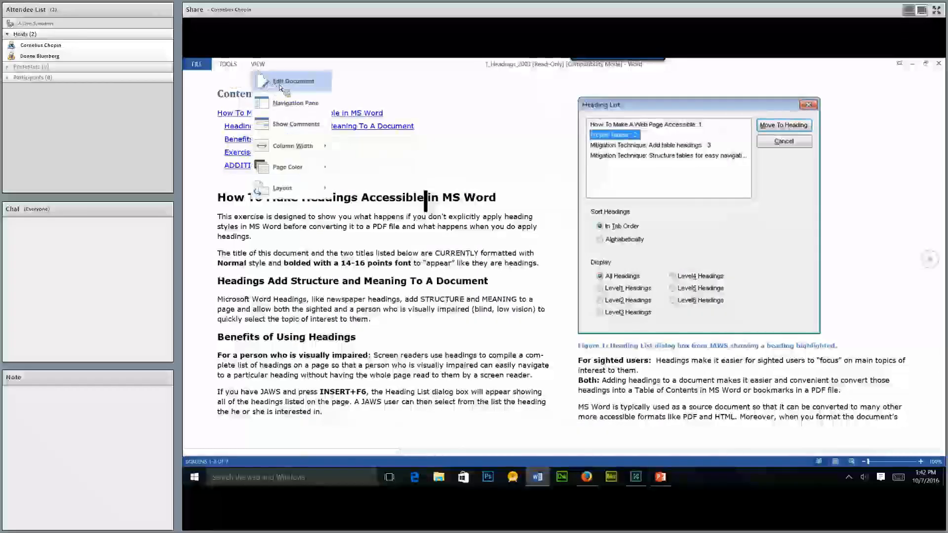
{"action": "left_click", "coordinate": [279, 87]}
{"action": "double_click", "coordinate": [481, 182]}
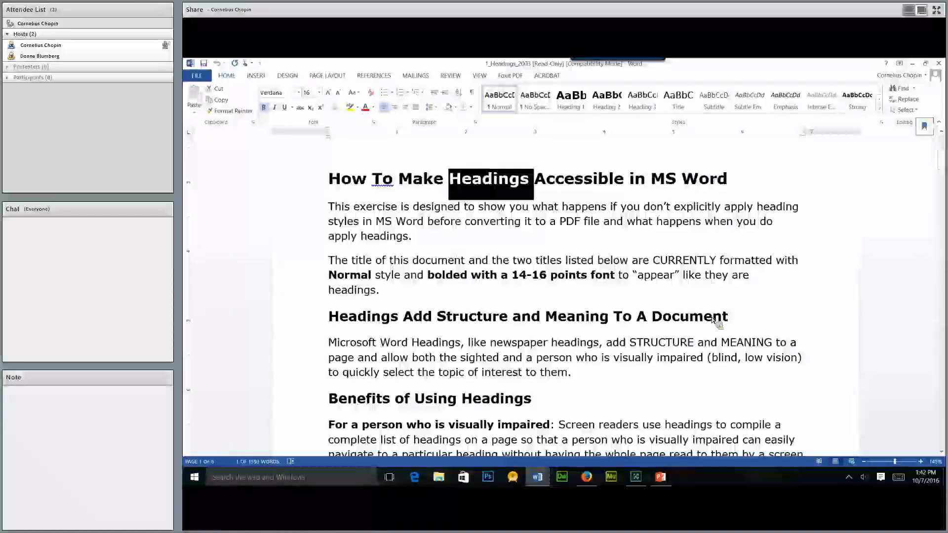
{"action": "left_click_drag", "start_coordinate": [726, 320], "coordinate": [462, 283]}
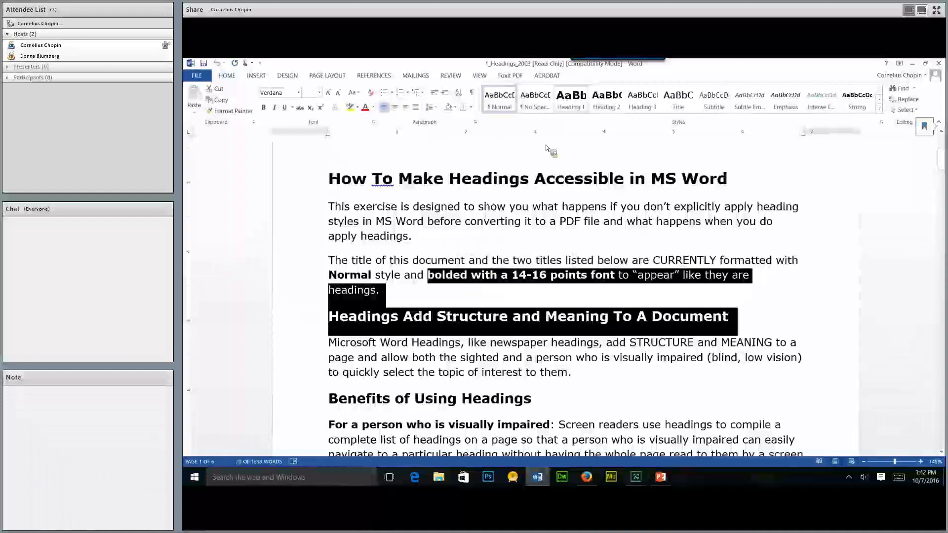
Step: Create an Adobe PDF from the document and save it as 1_Headings in the WORD_TO_PDF AAUG folder
{"action": "left_click", "coordinate": [547, 77]}
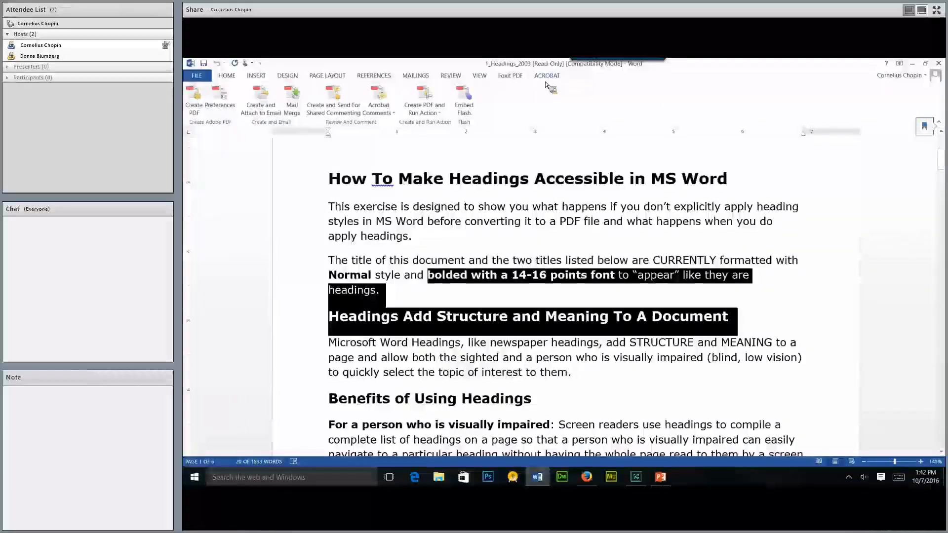
{"action": "left_click", "coordinate": [196, 111]}
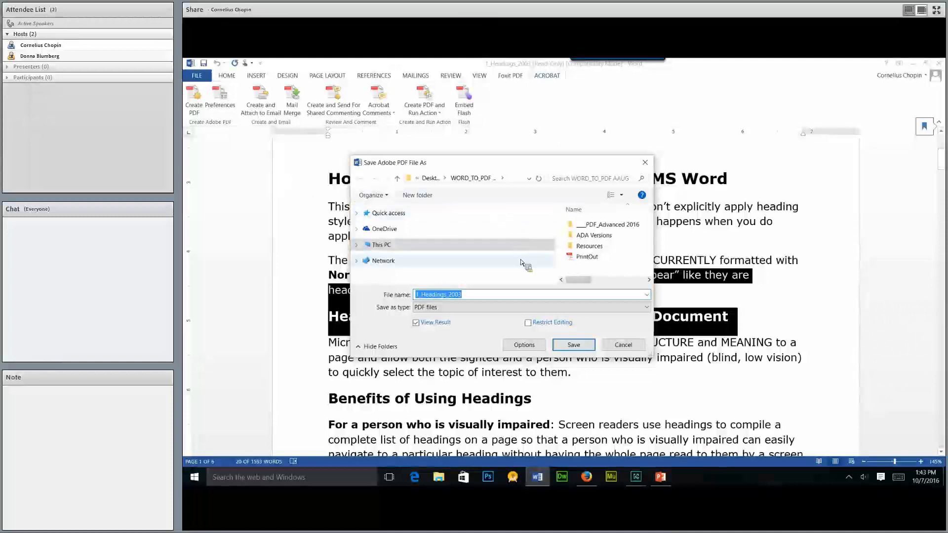
{"action": "left_click", "coordinate": [474, 296]}
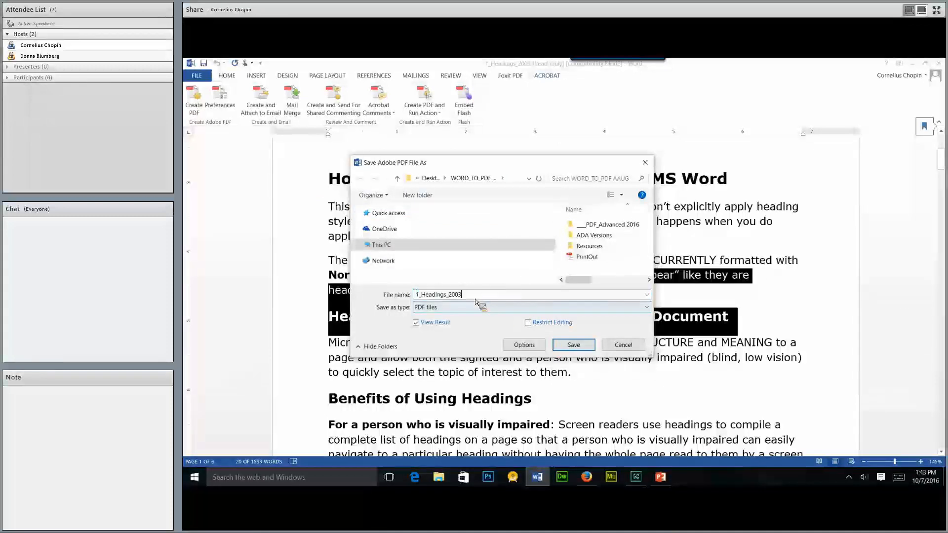
{"action": "left_click_drag", "start_coordinate": [464, 298], "coordinate": [456, 299]}
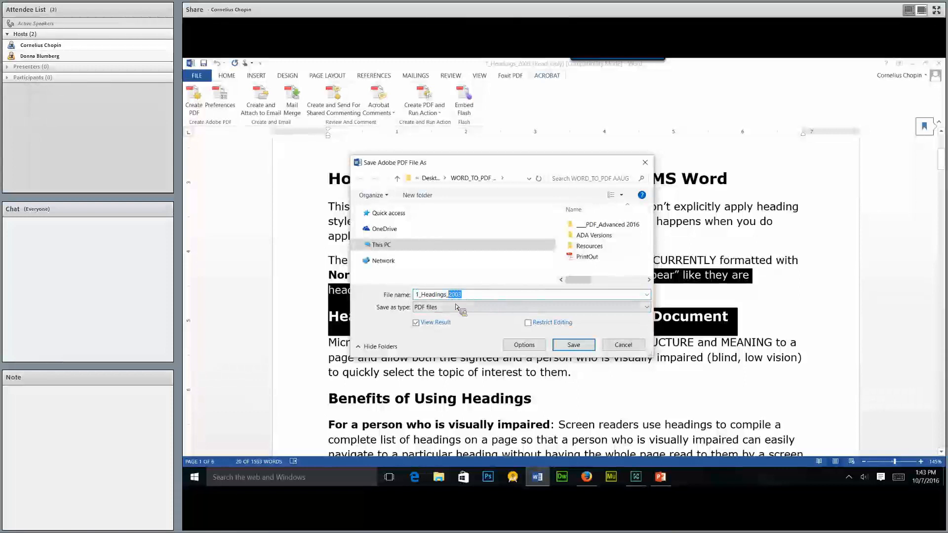
{"action": "key", "text": "BackSpace"}
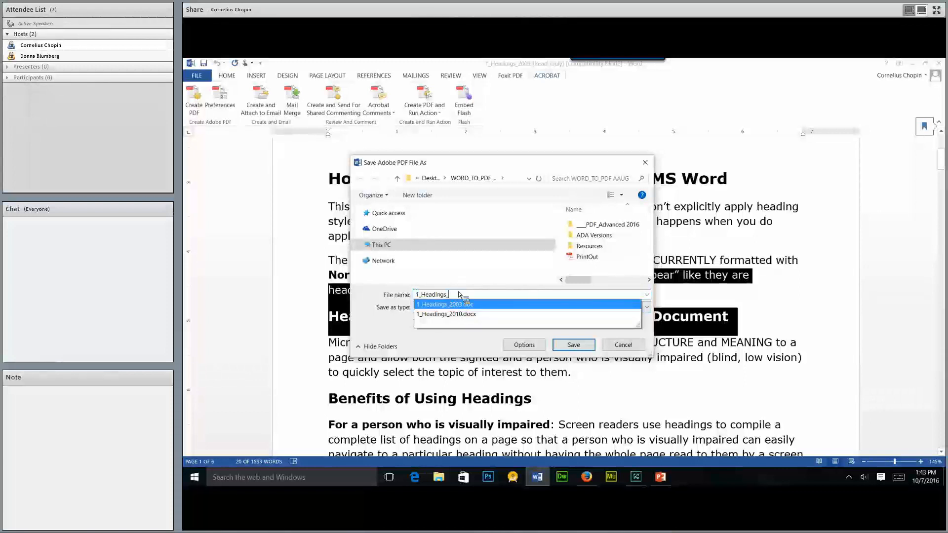
{"action": "key", "text": "BackSpace"}
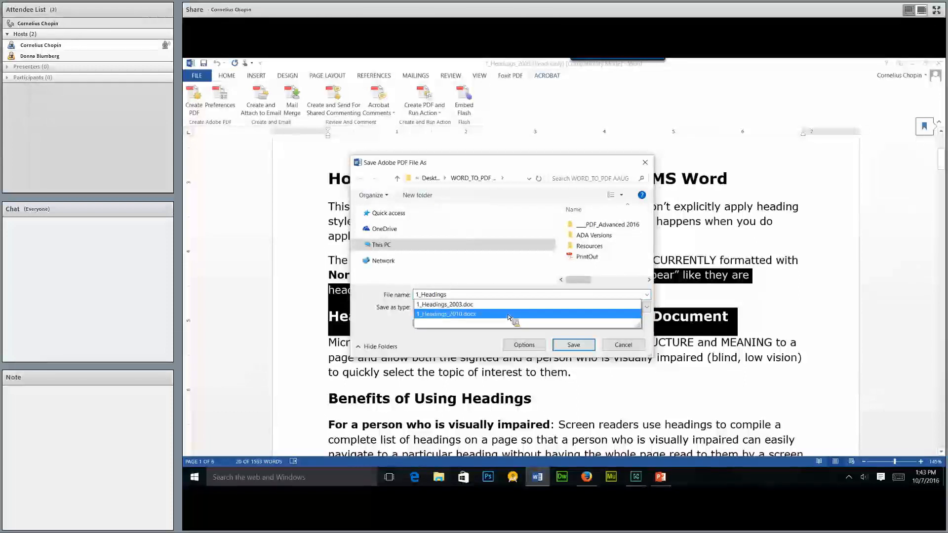
{"action": "left_click", "coordinate": [584, 347]}
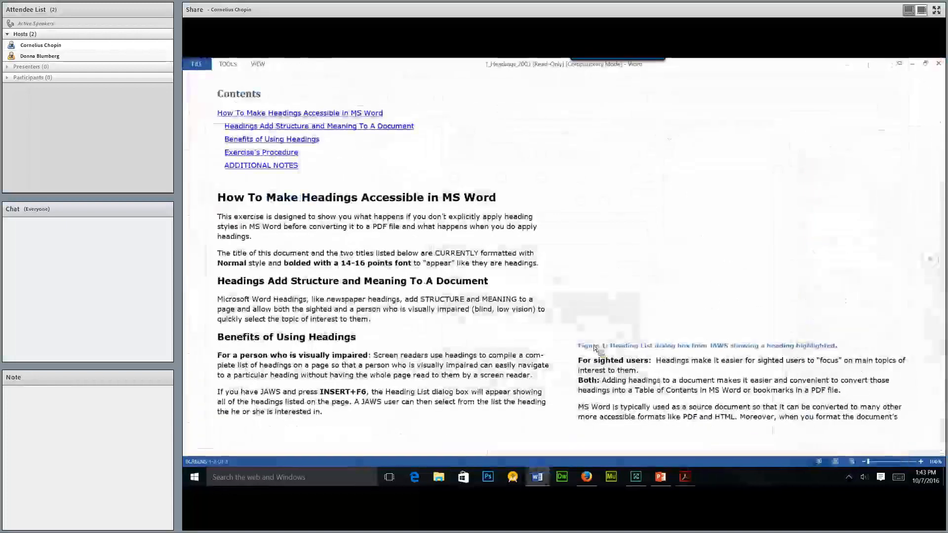
Step: Switch to 1_Headings.pdf in Acrobat and complete the Accessibility Setup Assistant for all accessibility options, keeping the preset settings
{"action": "key", "text": "Escape"}
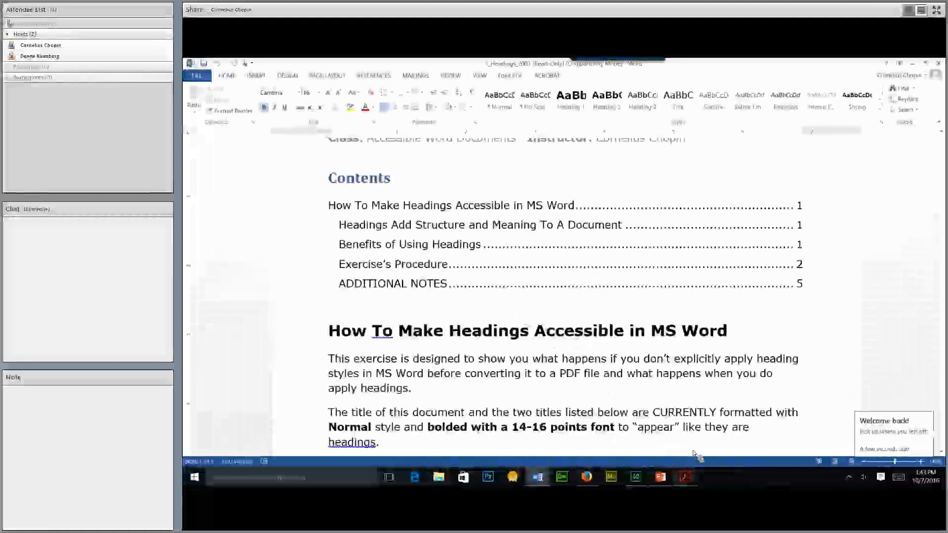
{"action": "left_click", "coordinate": [685, 476]}
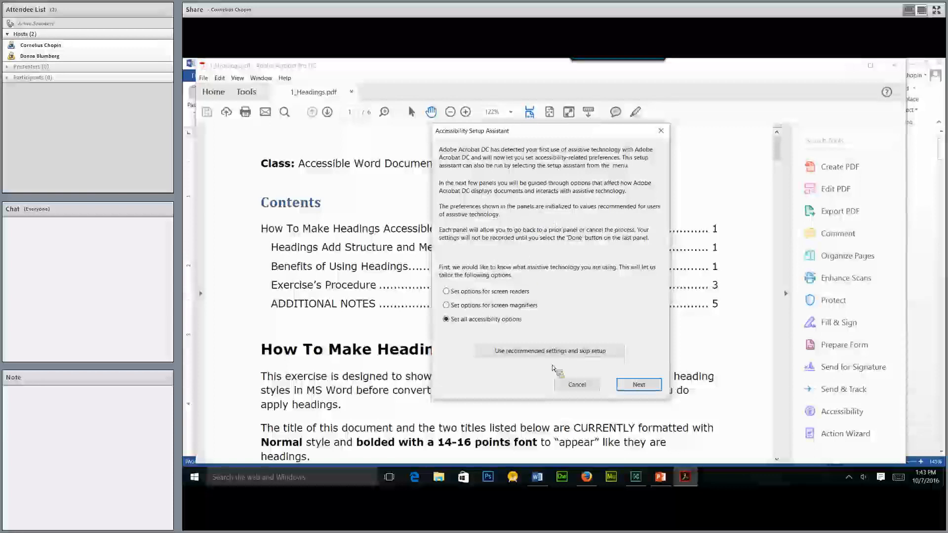
{"action": "left_click", "coordinate": [638, 384]}
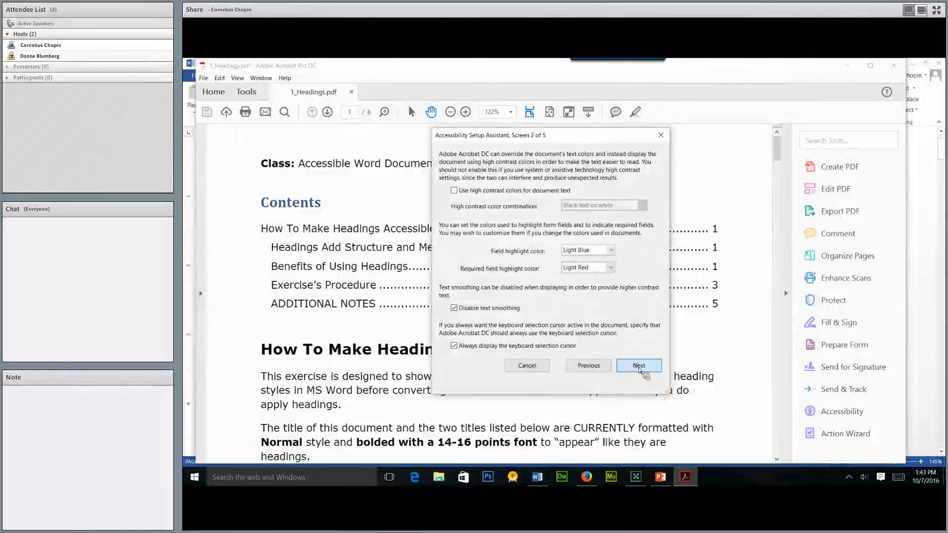
{"action": "left_click", "coordinate": [639, 368]}
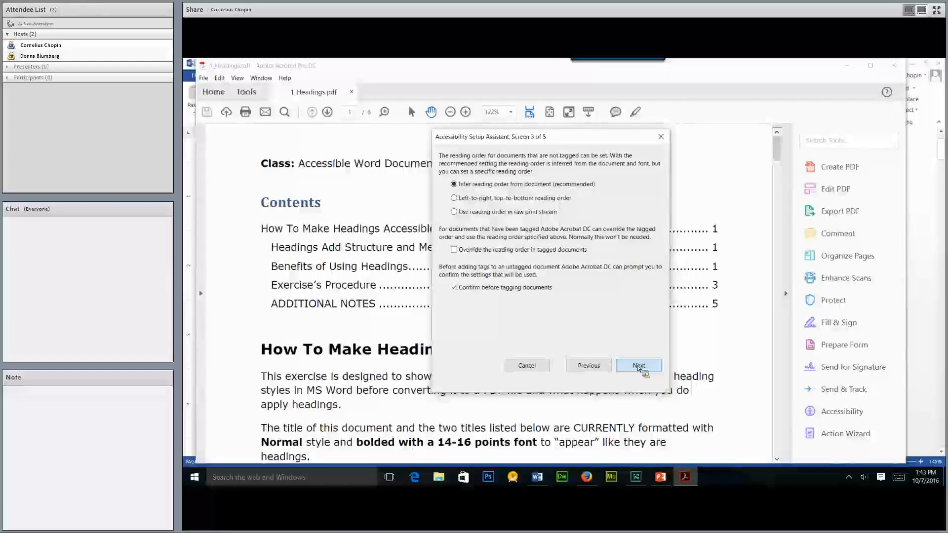
{"action": "left_click", "coordinate": [639, 366]}
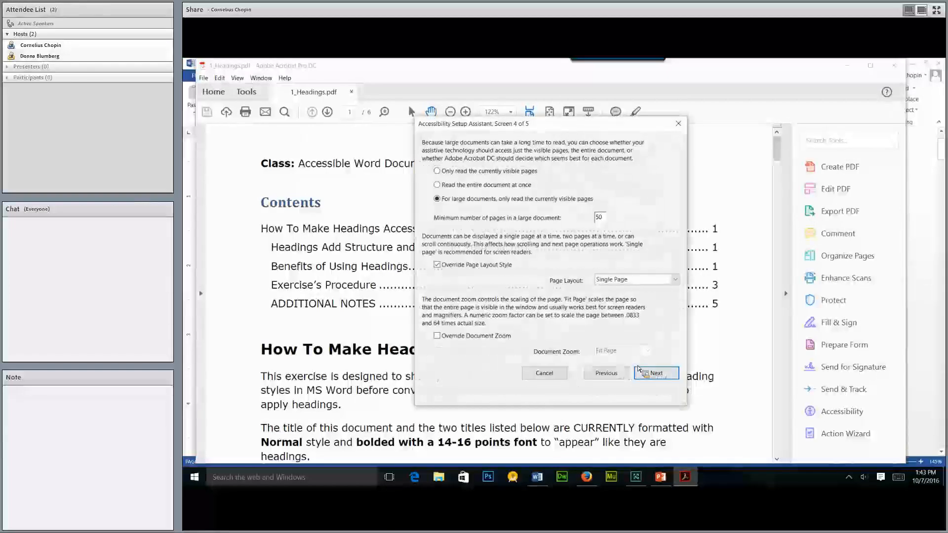
{"action": "left_click", "coordinate": [663, 377]}
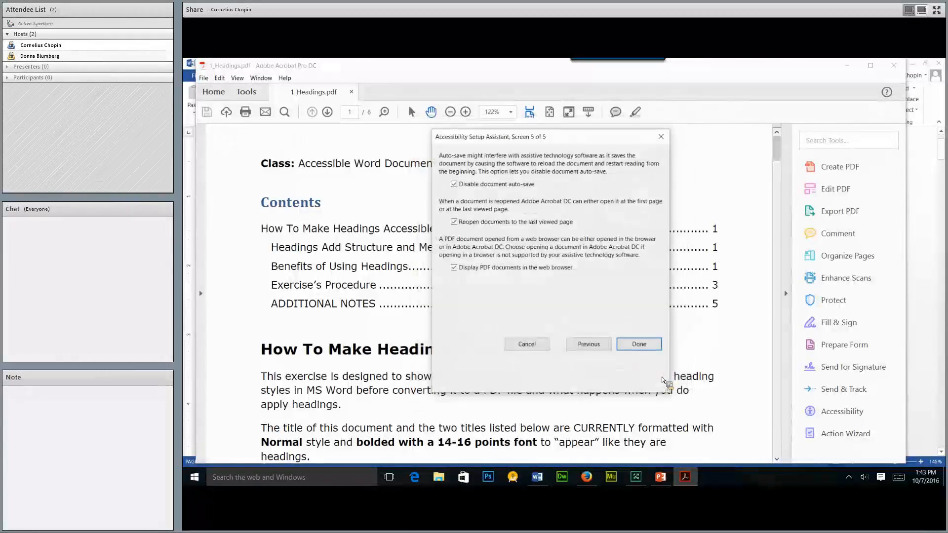
{"action": "left_click", "coordinate": [641, 346]}
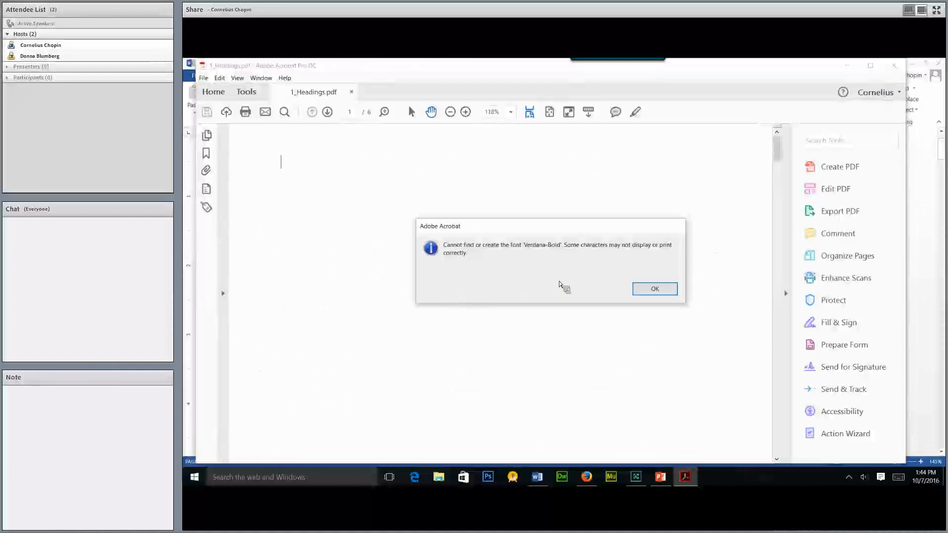
Step: Dismiss the missing font alerts and show the PDF's tag tree with the <Sect> tag expanded
{"action": "left_click", "coordinate": [660, 294]}
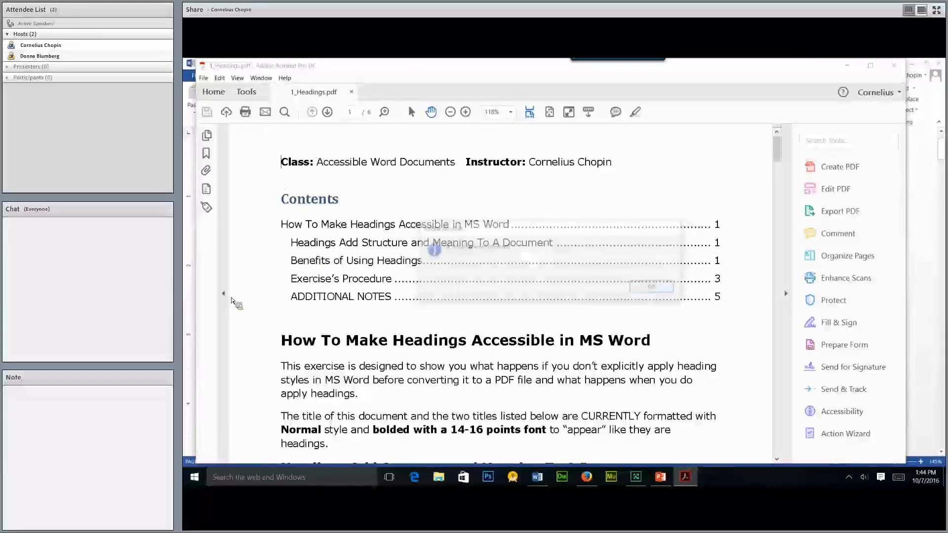
{"action": "left_click", "coordinate": [662, 291]}
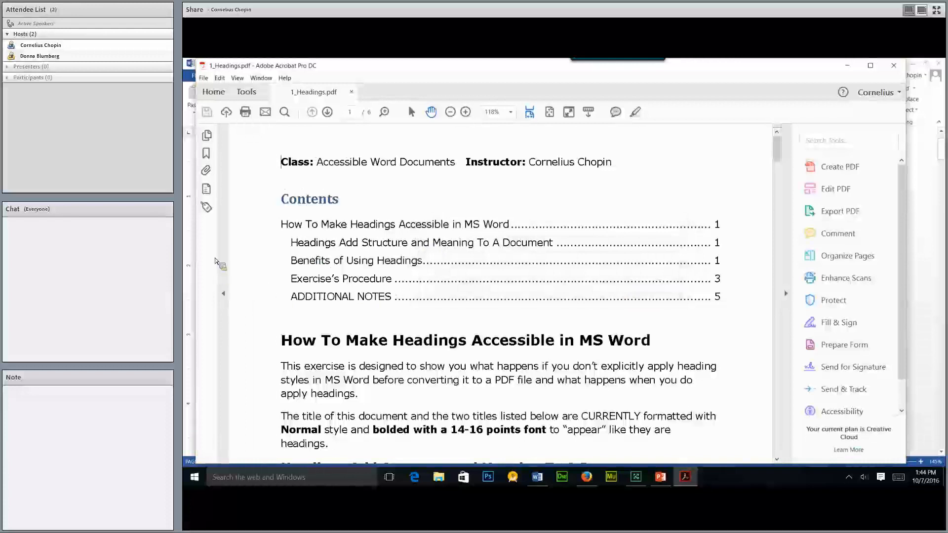
{"action": "left_click", "coordinate": [206, 208]}
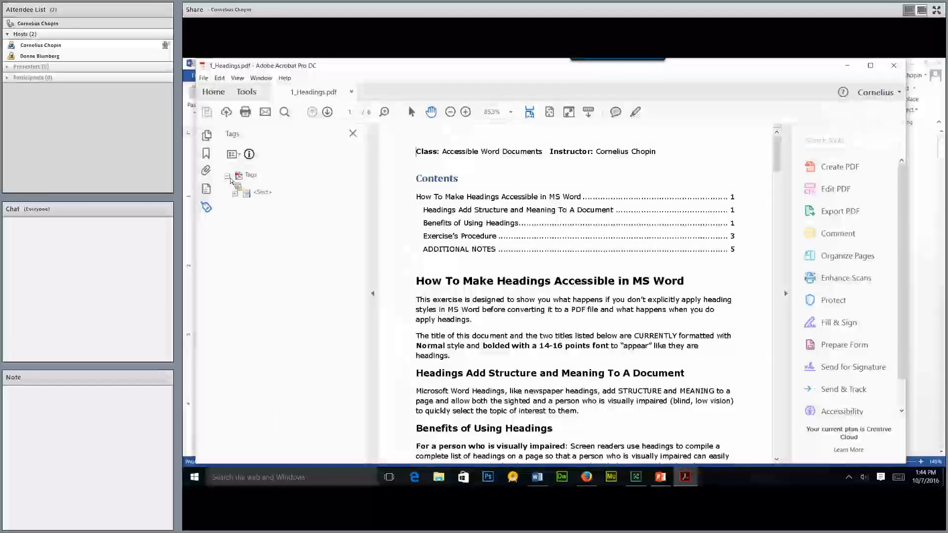
{"action": "left_click", "coordinate": [235, 193]}
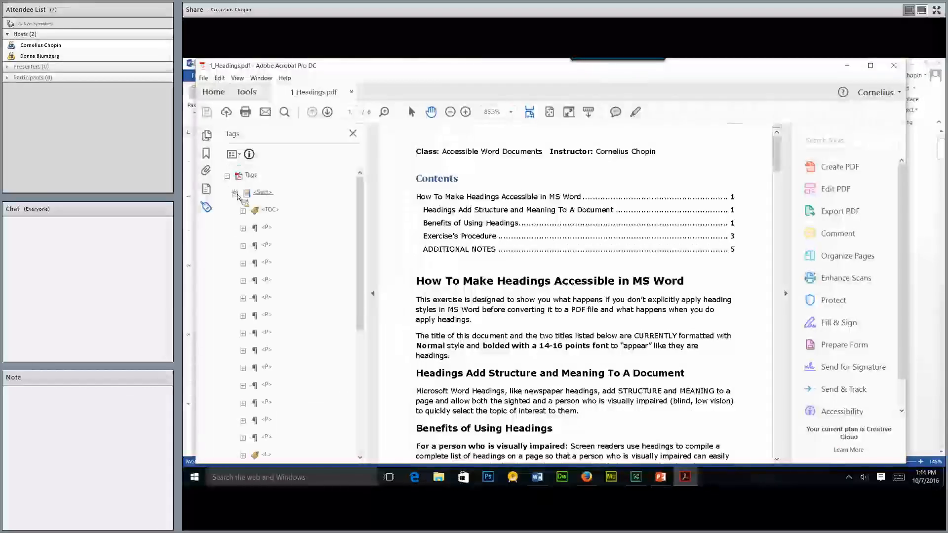
Step: Examine which page content the <TOC> tag and the first four <P> tags cover
{"action": "left_click", "coordinate": [271, 211]}
{"action": "left_click_drag", "start_coordinate": [283, 239], "coordinate": [272, 233]}
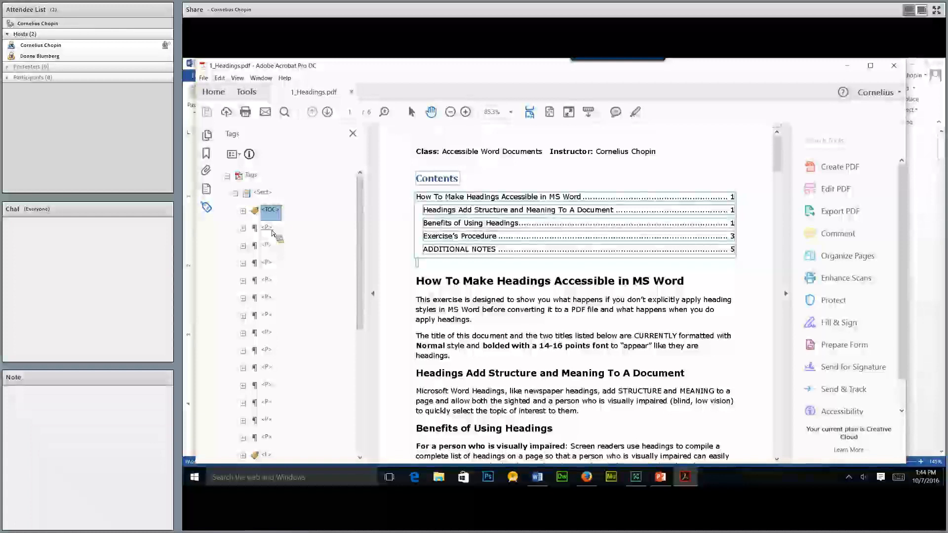
{"action": "key", "text": "F4"}
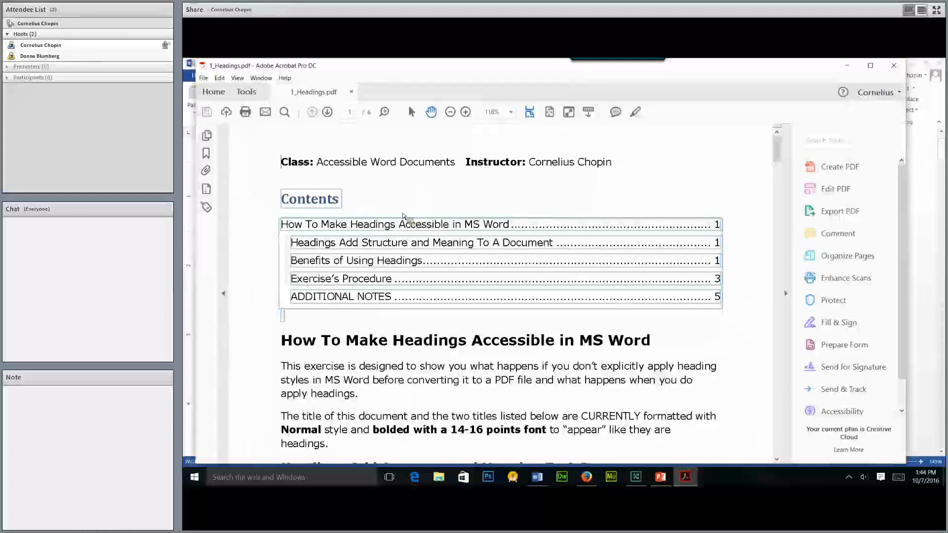
{"action": "left_click", "coordinate": [207, 210]}
{"action": "left_click", "coordinate": [267, 227]}
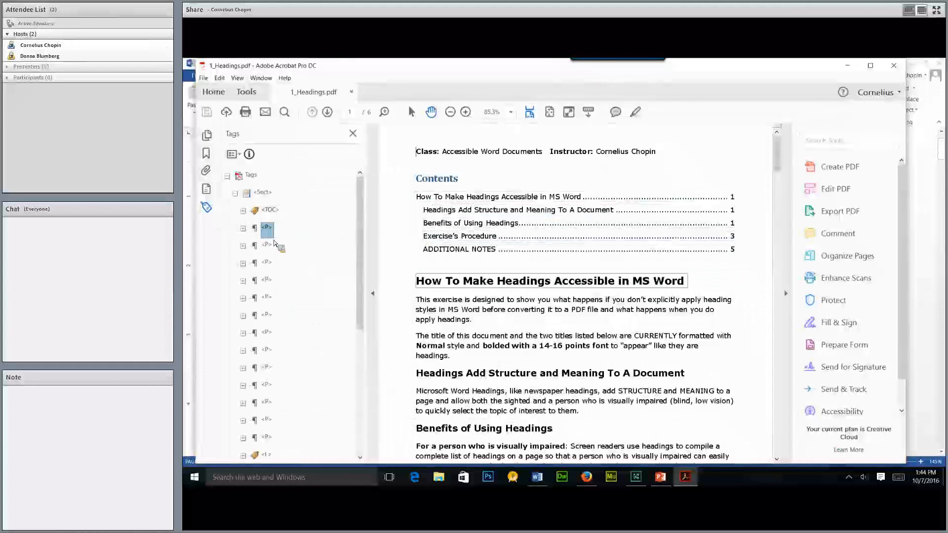
{"action": "left_click", "coordinate": [274, 242]}
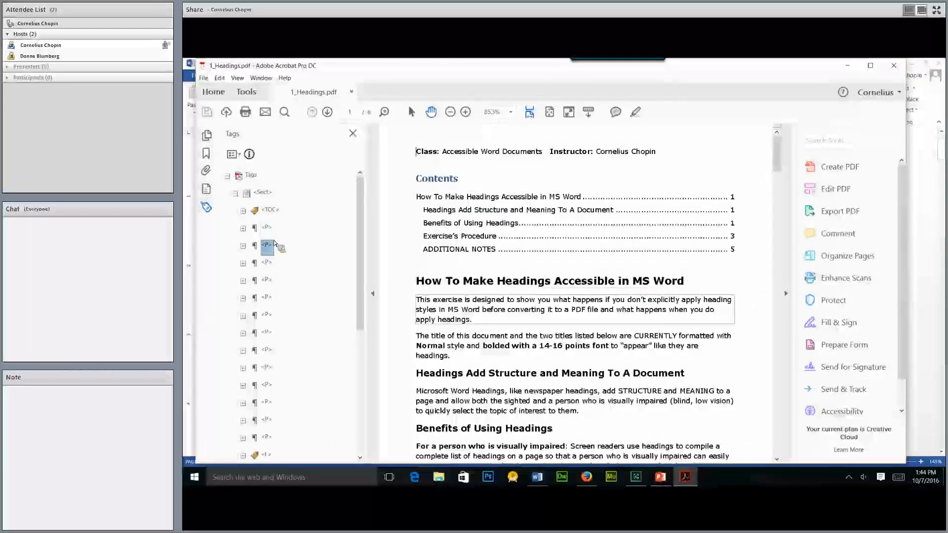
{"action": "key", "text": "Down"}
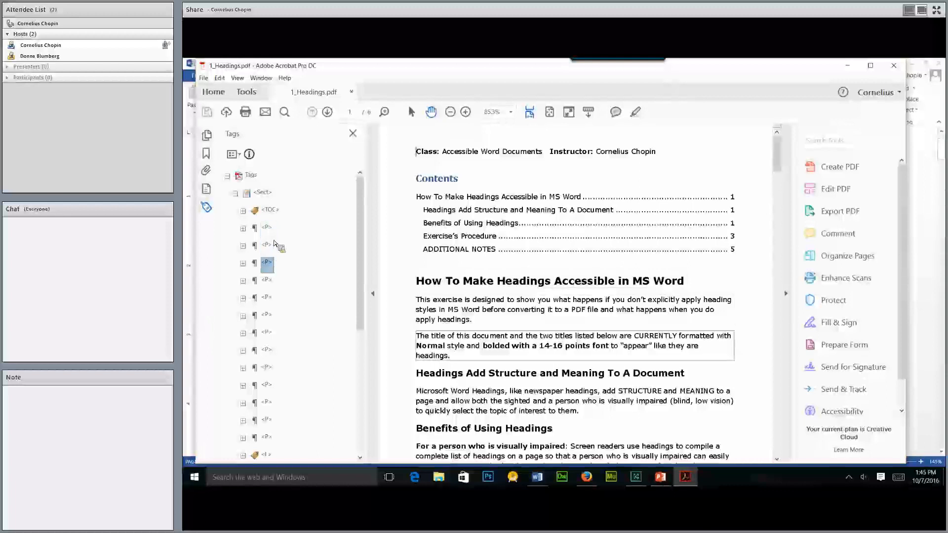
{"action": "key", "text": "Down"}
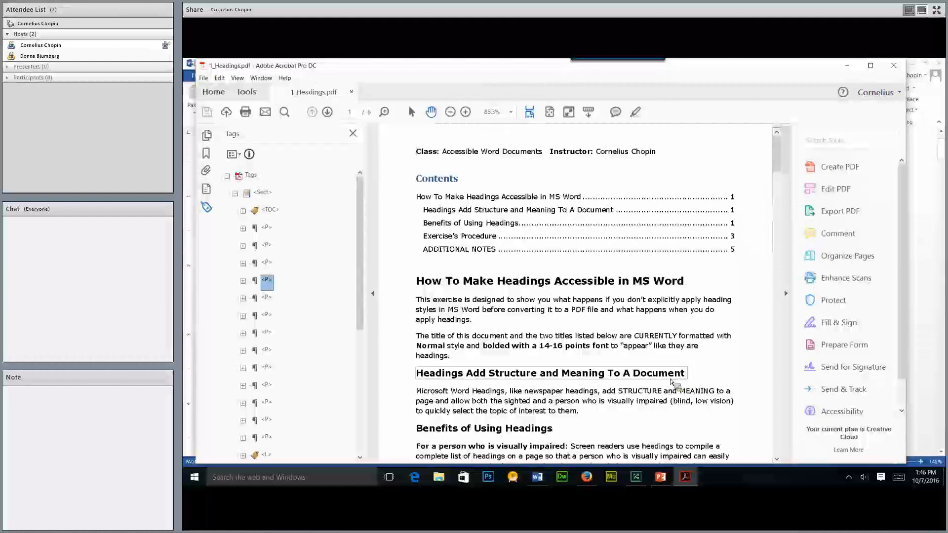
Step: Open the Touch Up Reading Order dialog from the Accessibility tools and move it off the headings on the page
{"action": "scroll", "coordinate": [902, 368], "scroll_direction": "down", "scroll_amount": 1}
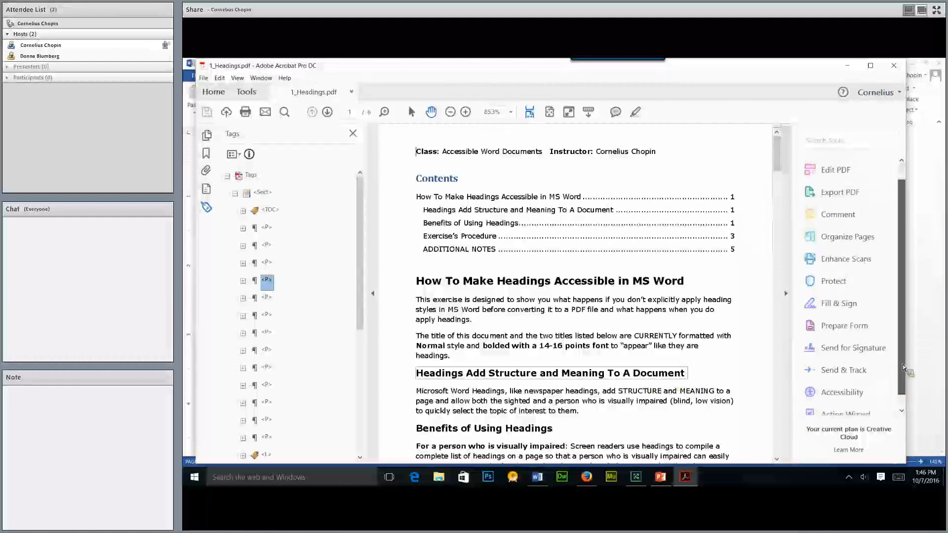
{"action": "scroll", "coordinate": [903, 368], "scroll_direction": "down", "scroll_amount": 1}
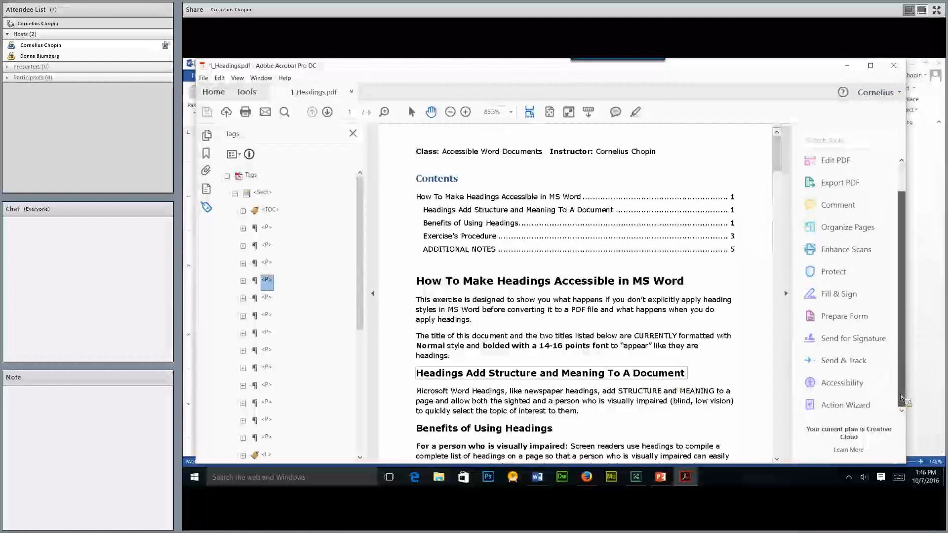
{"action": "left_click", "coordinate": [857, 389]}
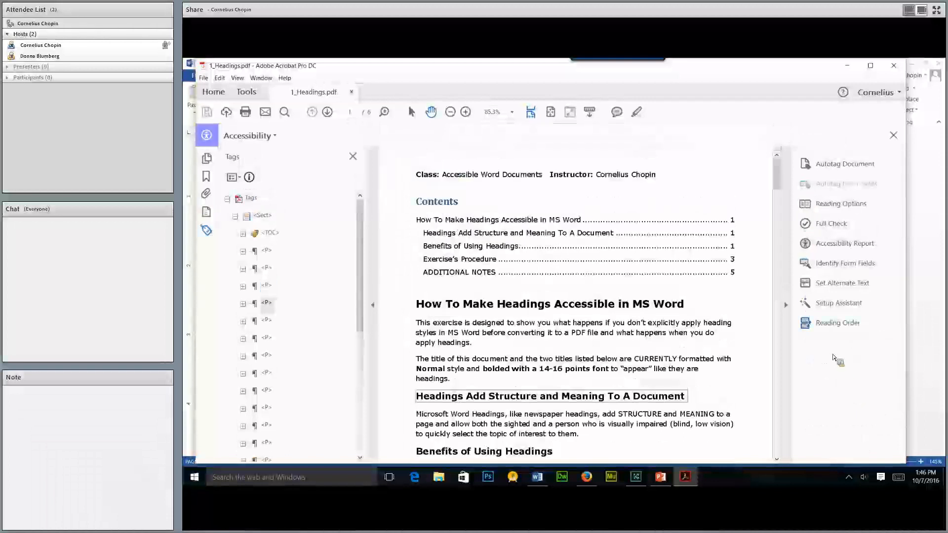
{"action": "left_click", "coordinate": [838, 323]}
{"action": "left_click_drag", "start_coordinate": [566, 110], "coordinate": [816, 112]}
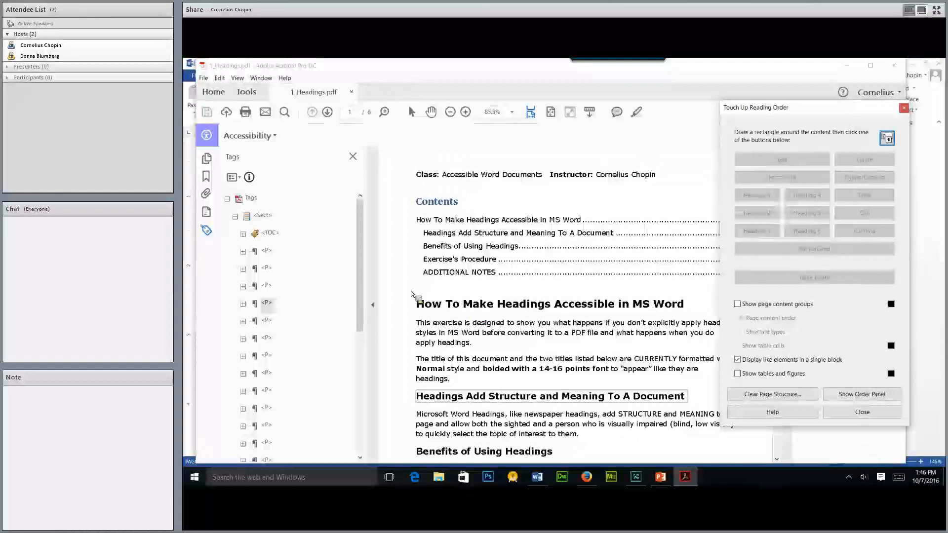
Step: Tag "How To Make Headings Accessible in MS Word" as Heading 1 and "Headings Add Structure and Meaning To A Document" as Heading 2
{"action": "left_click_drag", "start_coordinate": [410, 296], "coordinate": [701, 319]}
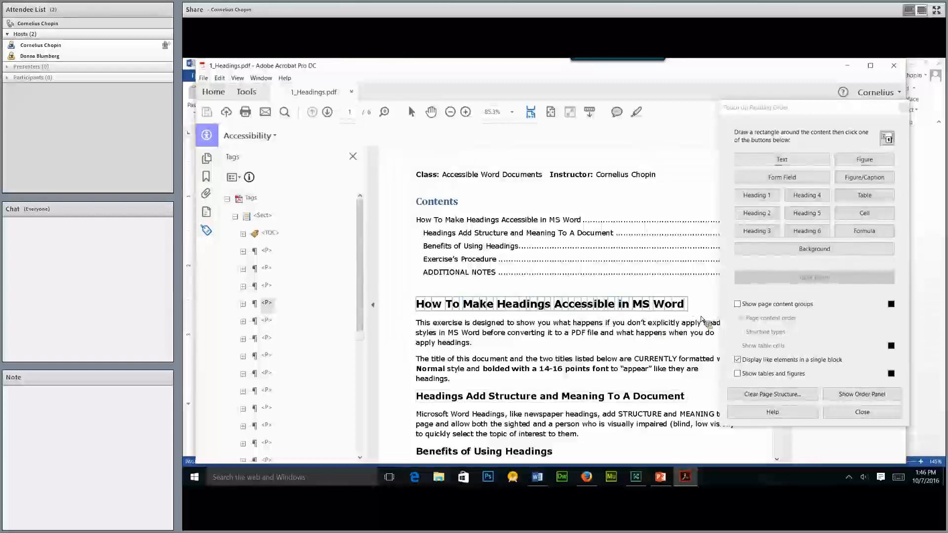
{"action": "left_click", "coordinate": [763, 196]}
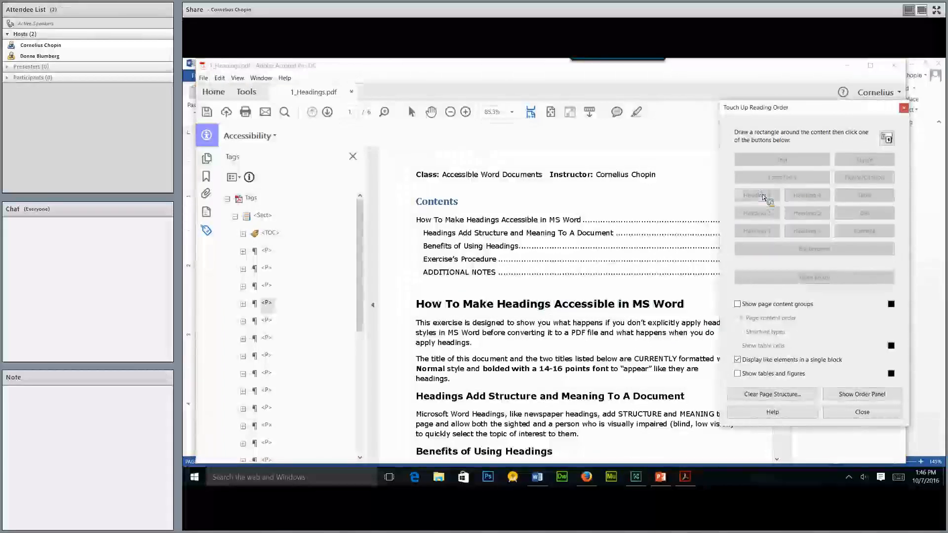
{"action": "mouse_move", "coordinate": [410, 391]}
{"action": "left_mouse_down"}
{"action": "mouse_move", "coordinate": [496, 411]}
{"action": "mouse_move", "coordinate": [696, 409]}
{"action": "left_mouse_up"}
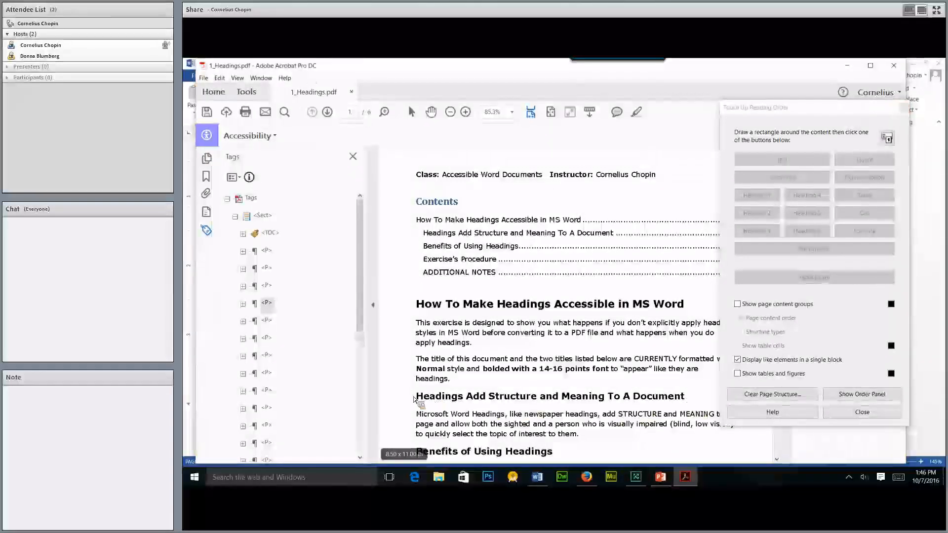
{"action": "left_click_drag", "start_coordinate": [409, 387], "coordinate": [684, 408]}
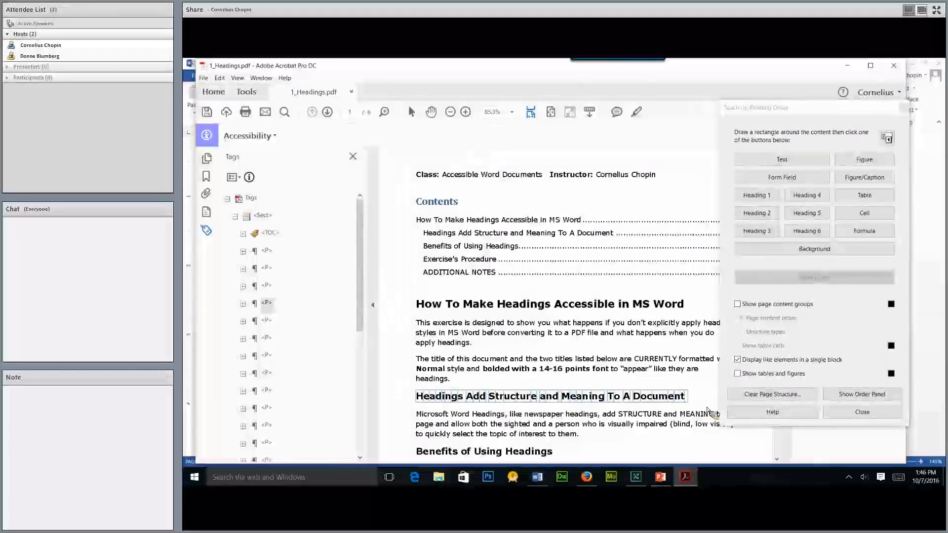
{"action": "left_click", "coordinate": [756, 214]}
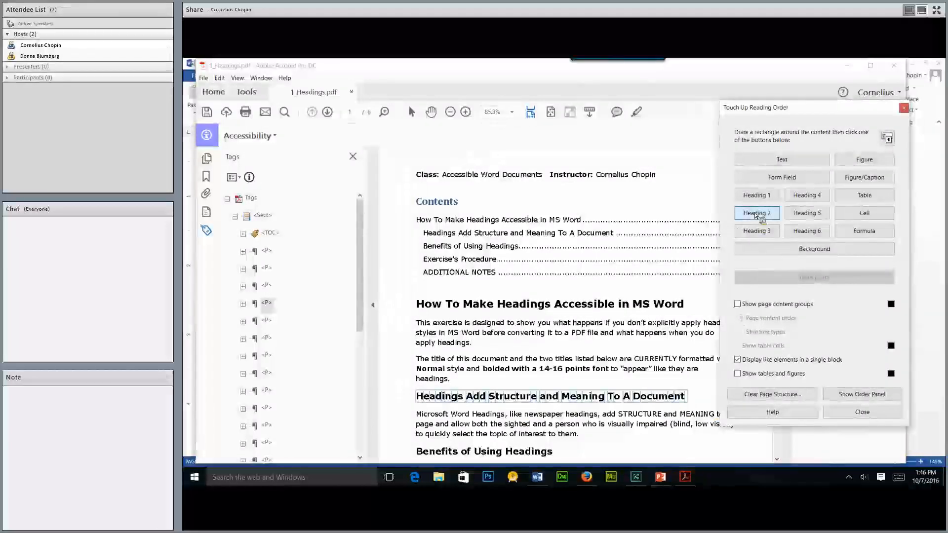
Step: Tag the "Benefits of Using Headings" line on page 1 as Heading 3
{"action": "scroll", "coordinate": [438, 347], "scroll_direction": "down", "scroll_amount": 4}
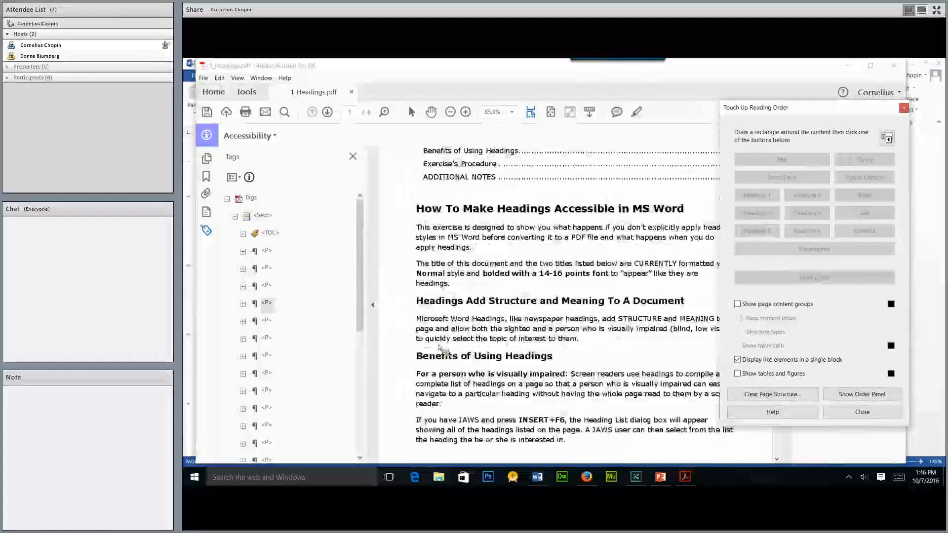
{"action": "left_click_drag", "start_coordinate": [412, 347], "coordinate": [562, 368]}
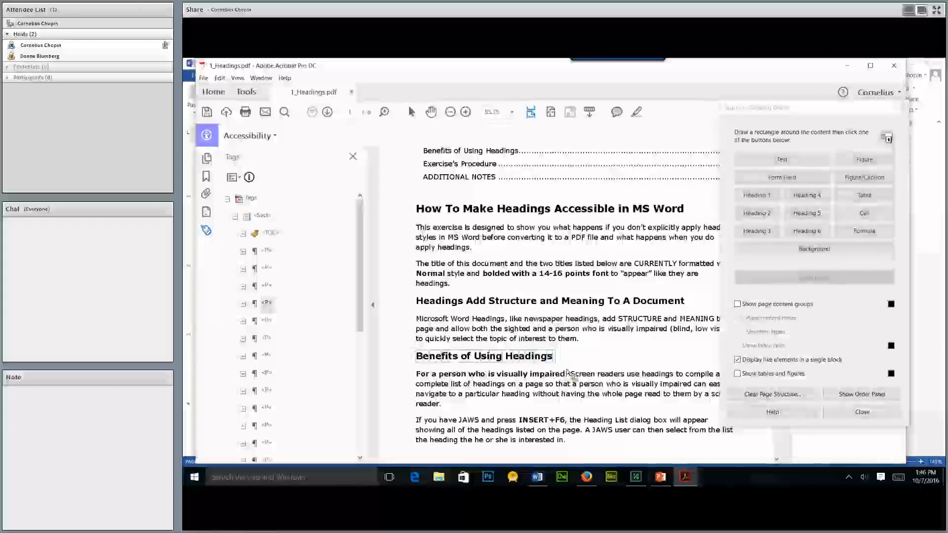
{"action": "left_click", "coordinate": [740, 233]}
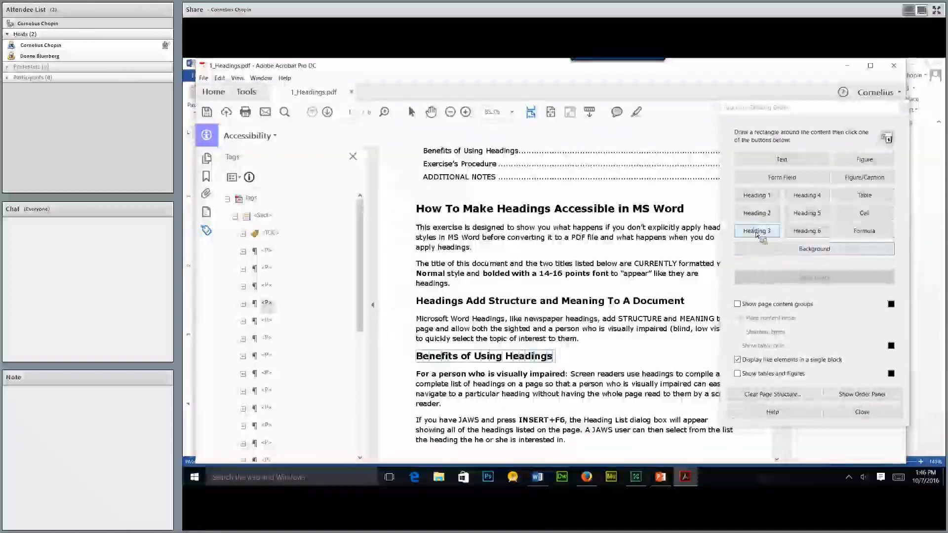
{"action": "left_click", "coordinate": [757, 231]}
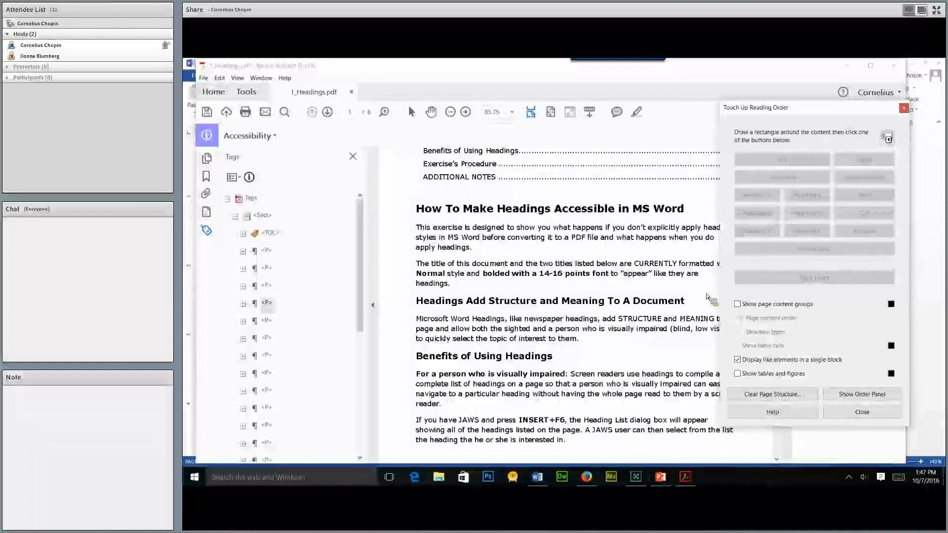
Step: Look through the remaining pages of the PDF for further headings and return to page 1
{"action": "scroll", "coordinate": [691, 306], "scroll_direction": "down", "scroll_amount": 10}
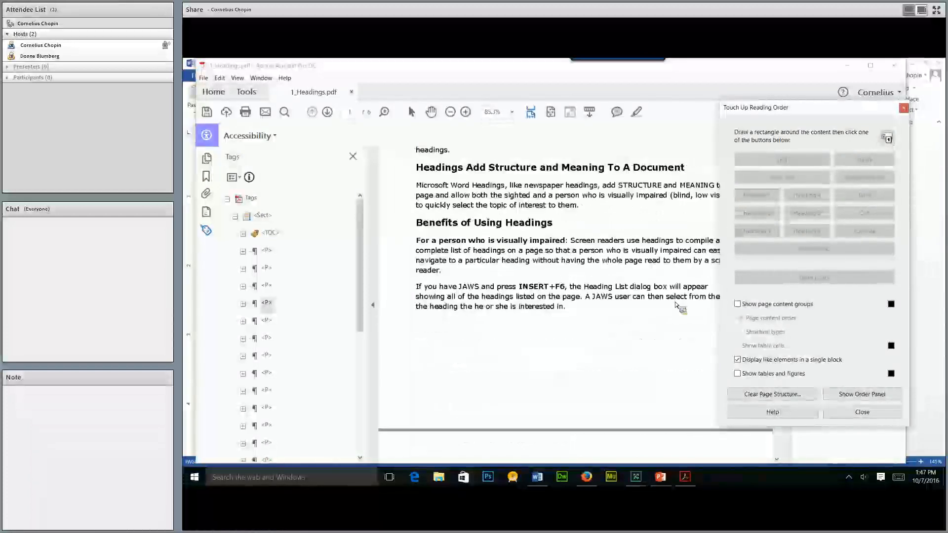
{"action": "scroll", "coordinate": [677, 309], "scroll_direction": "down", "scroll_amount": 10}
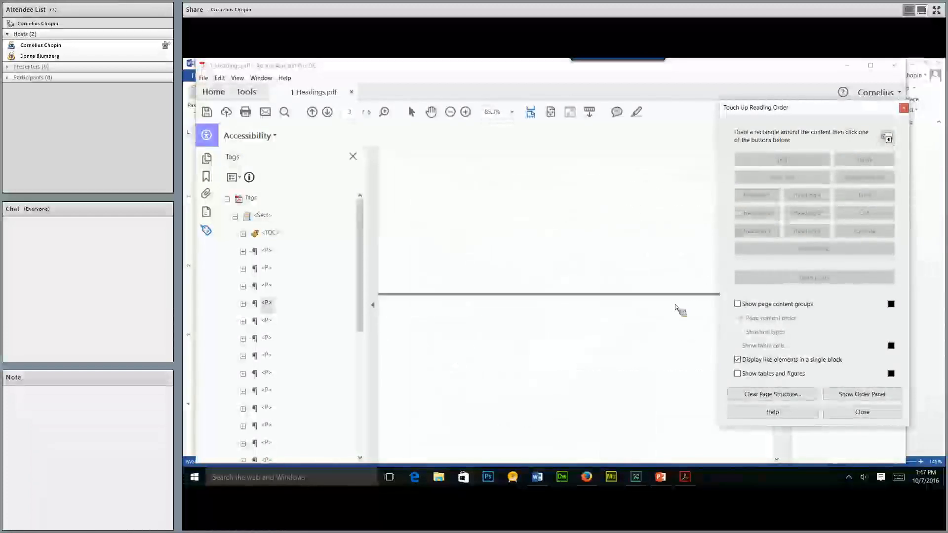
{"action": "scroll", "coordinate": [676, 308], "scroll_direction": "down", "scroll_amount": 6}
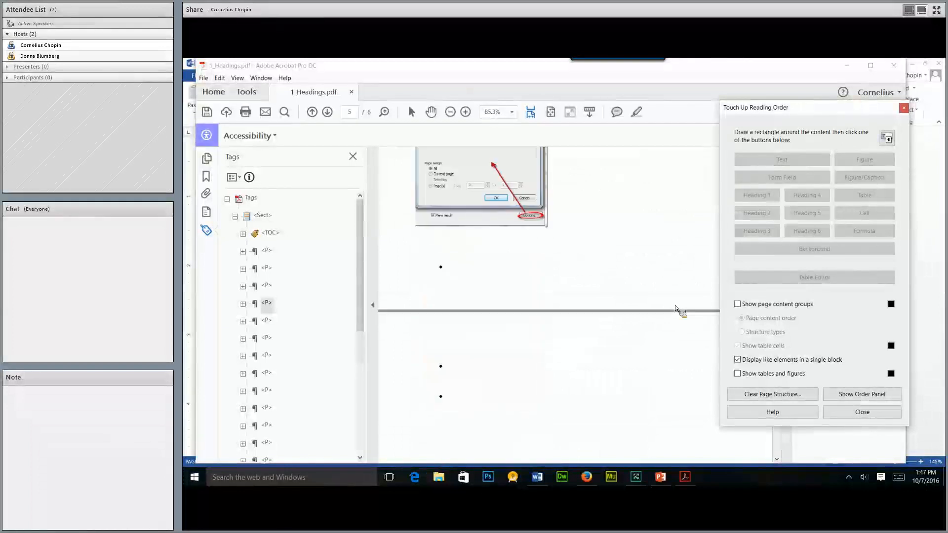
{"action": "scroll", "coordinate": [676, 308], "scroll_direction": "down", "scroll_amount": 2}
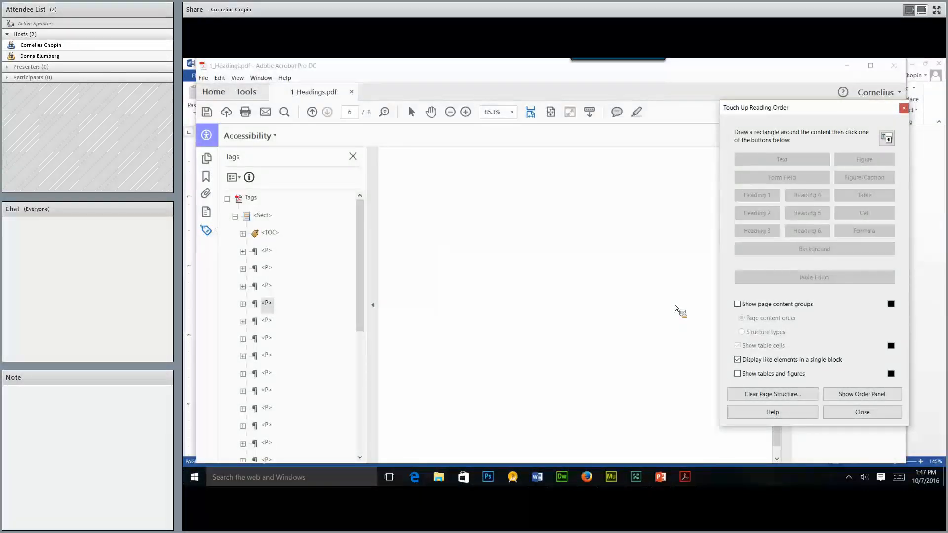
{"action": "scroll", "coordinate": [675, 309], "scroll_direction": "up", "scroll_amount": 5}
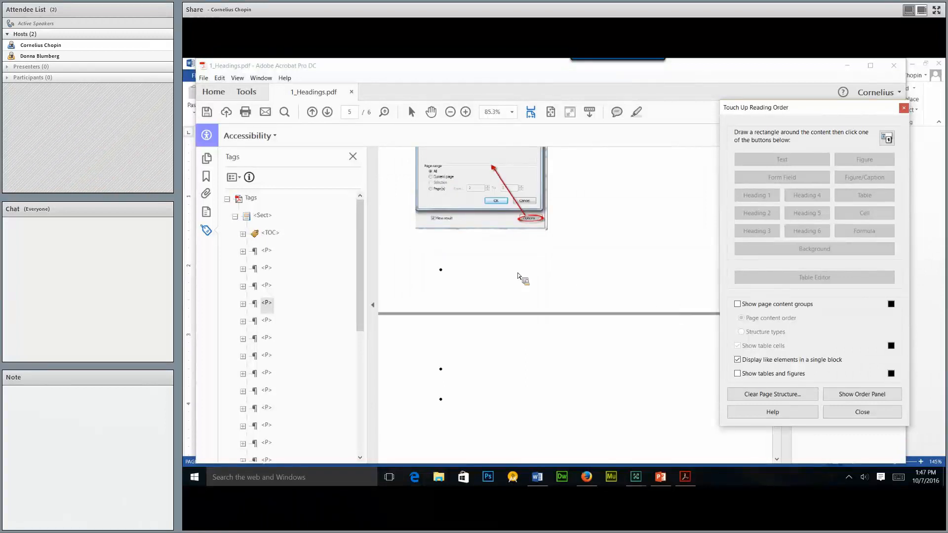
{"action": "scroll", "coordinate": [474, 345], "scroll_direction": "down", "scroll_amount": 4}
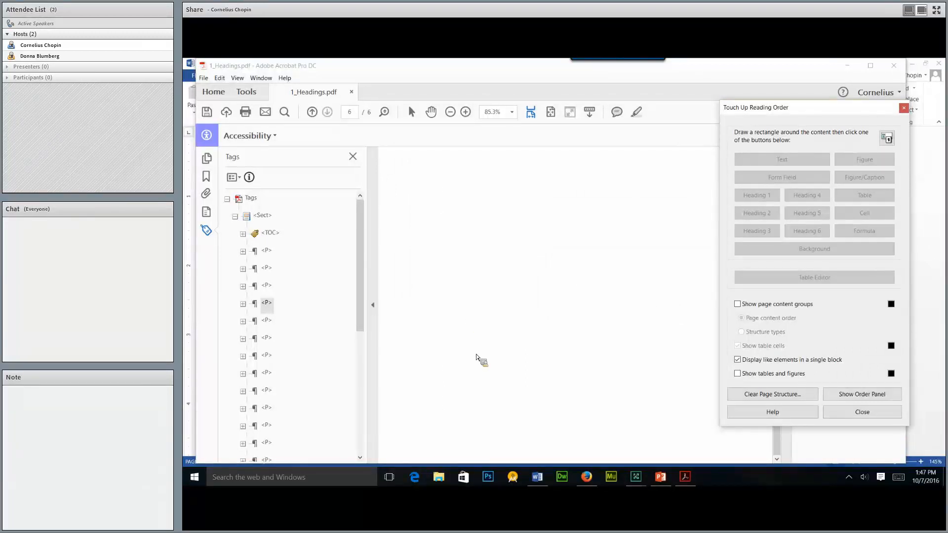
{"action": "scroll", "coordinate": [477, 356], "scroll_direction": "up", "scroll_amount": 4}
{"action": "scroll", "coordinate": [477, 355], "scroll_direction": "up", "scroll_amount": 10}
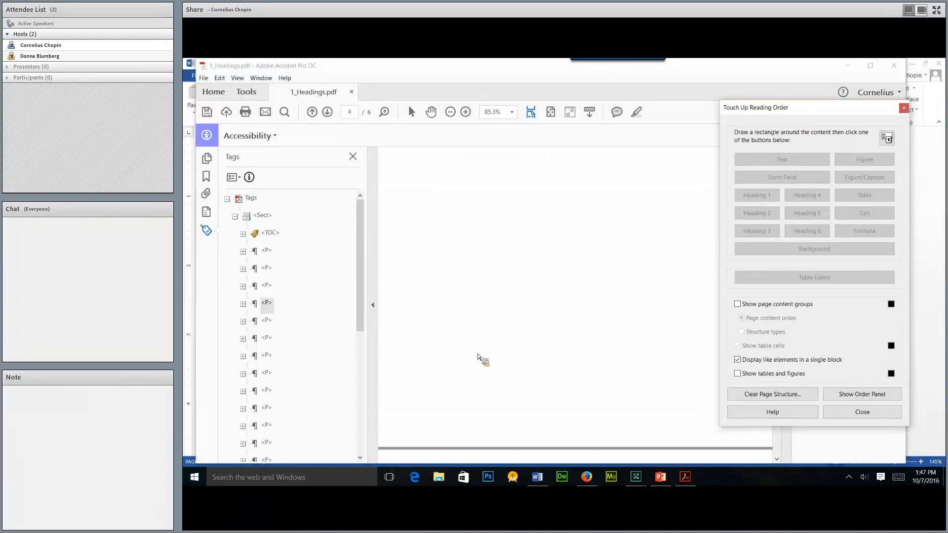
{"action": "scroll", "coordinate": [477, 356], "scroll_direction": "up", "scroll_amount": 10}
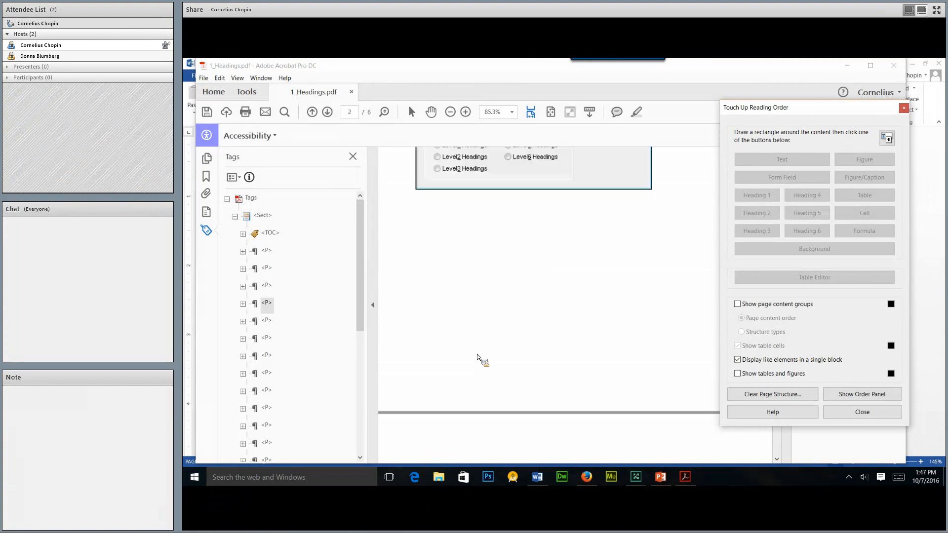
{"action": "scroll", "coordinate": [477, 357], "scroll_direction": "up", "scroll_amount": 3}
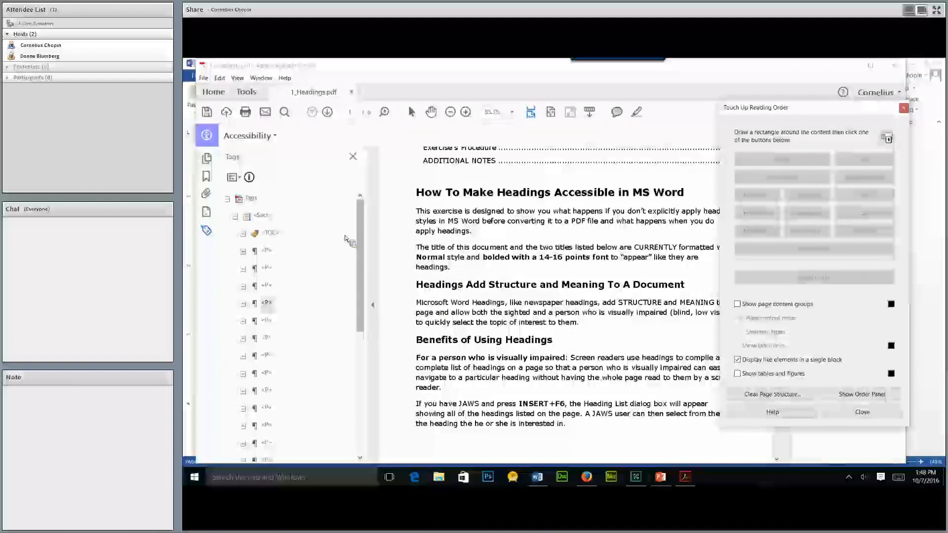
Step: Examine which page content the <H1> tag, the <P> tag after it and the <H2> tag cover
{"action": "left_click", "coordinate": [267, 251]}
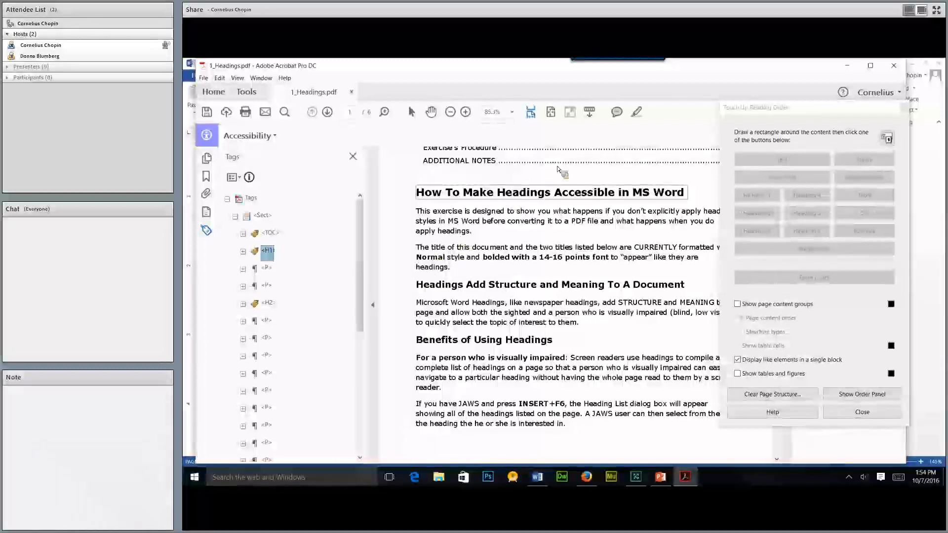
{"action": "left_click", "coordinate": [270, 272]}
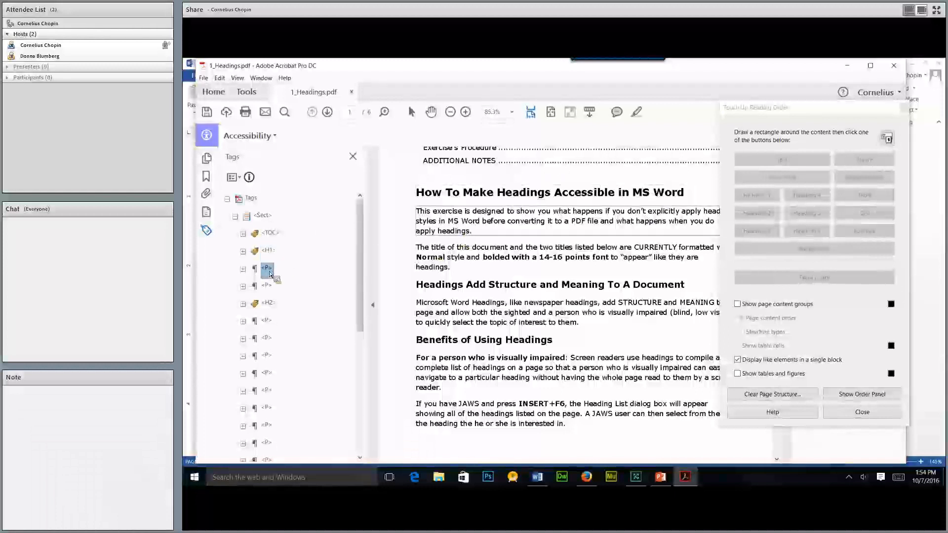
{"action": "left_click", "coordinate": [274, 307]}
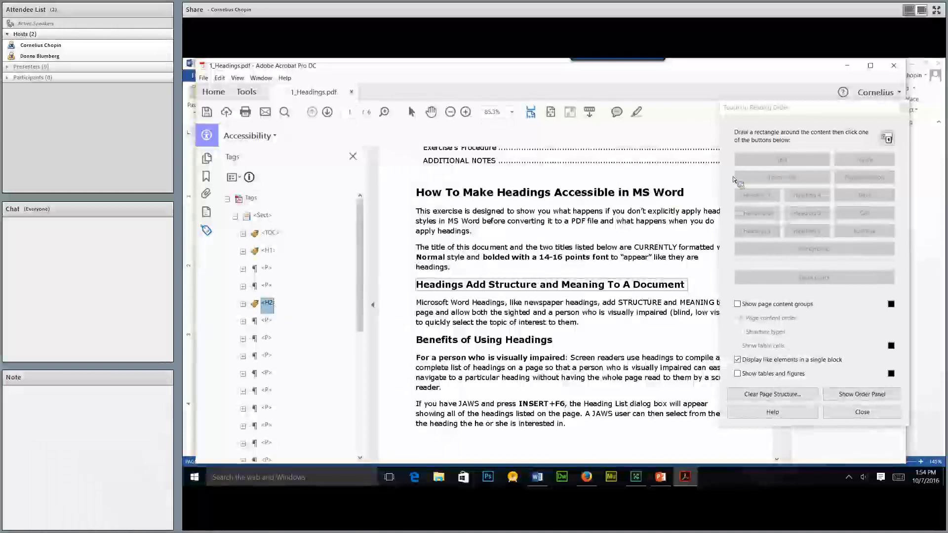
Step: Retag the "Headings Add Structure and Meaning To A Document" heading as Text
{"action": "left_click", "coordinate": [469, 274]}
{"action": "left_click_drag", "start_coordinate": [412, 276], "coordinate": [705, 296]}
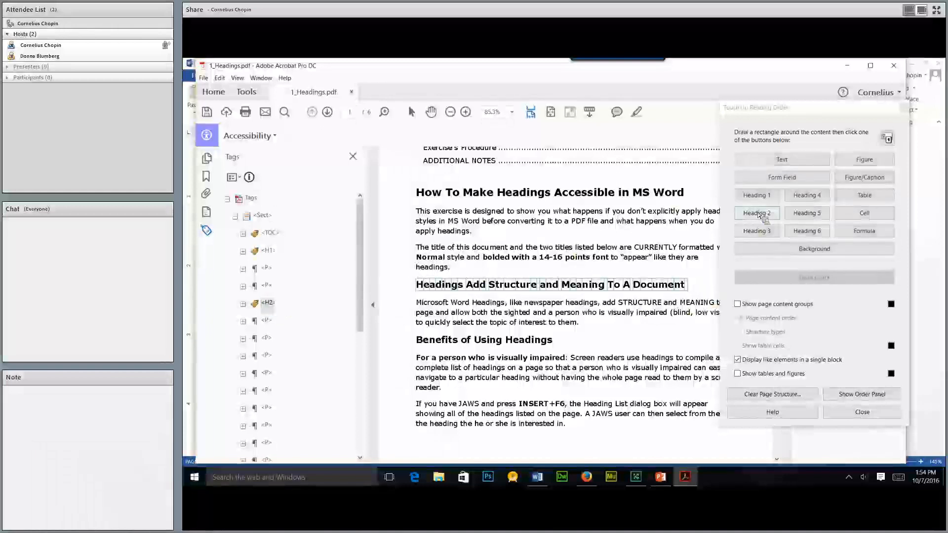
{"action": "left_click", "coordinate": [782, 162]}
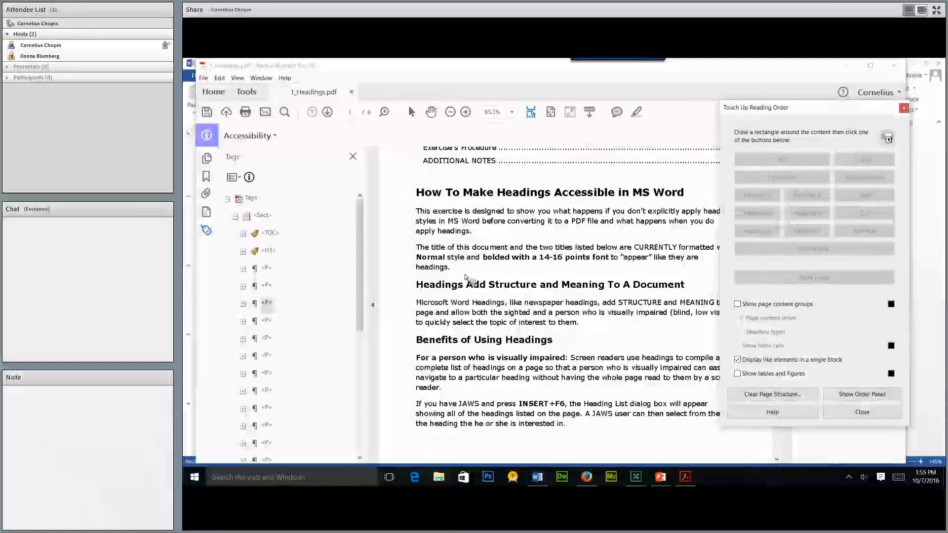
Step: Rename the <P> tag of "Headings Add Structure and Meaning To A Document" to H1 directly in the tag tree
{"action": "left_click", "coordinate": [270, 269]}
{"action": "key", "text": "Down"}
{"action": "key", "text": "Down"}
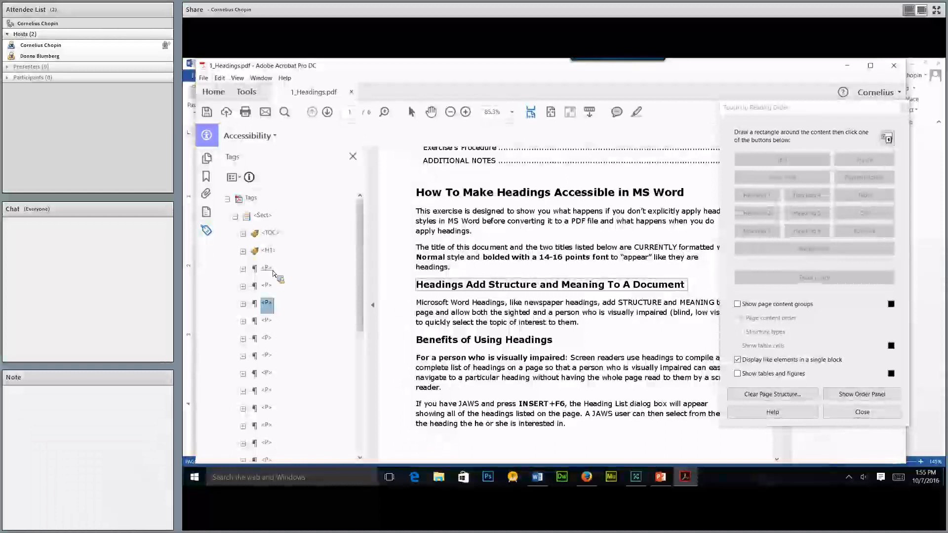
{"action": "left_click", "coordinate": [269, 307]}
{"action": "double_click", "coordinate": [269, 307]}
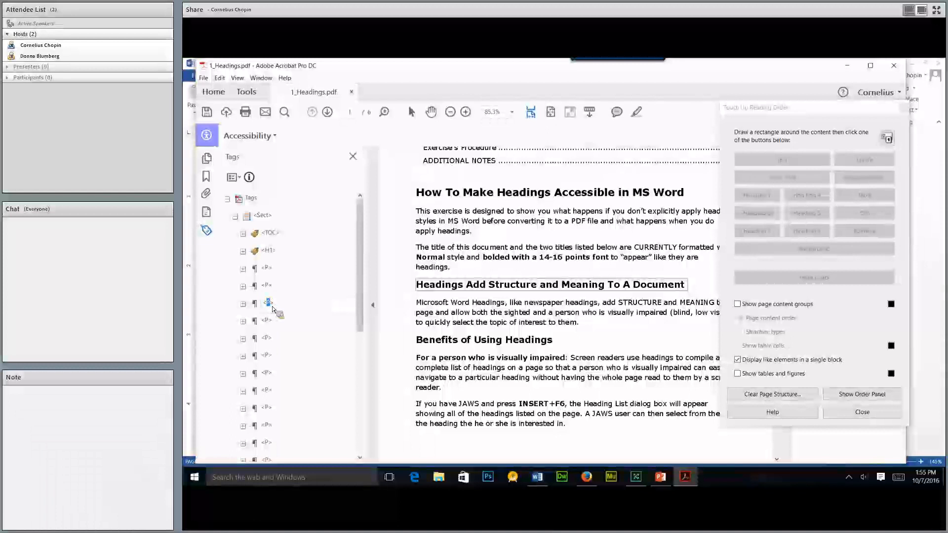
{"action": "type", "text": "H1"}
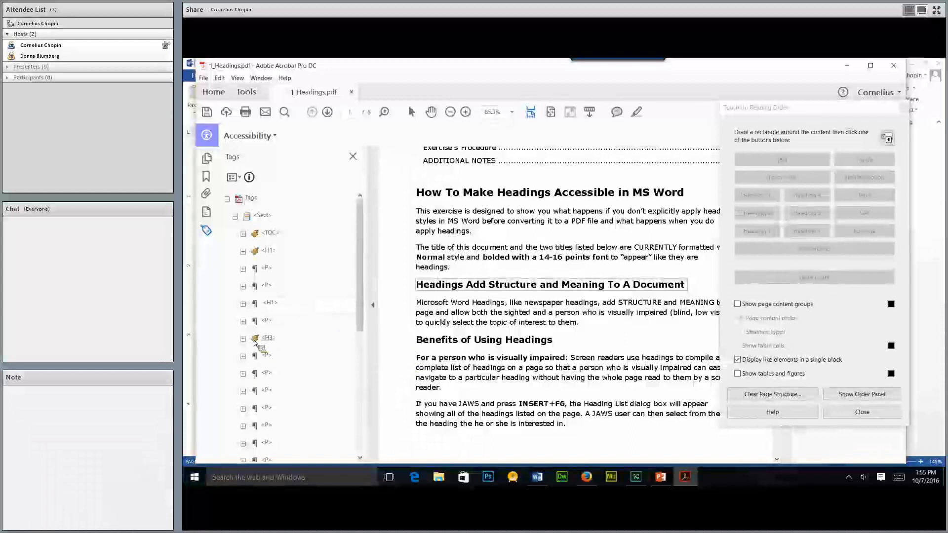
{"action": "left_click", "coordinate": [267, 321]}
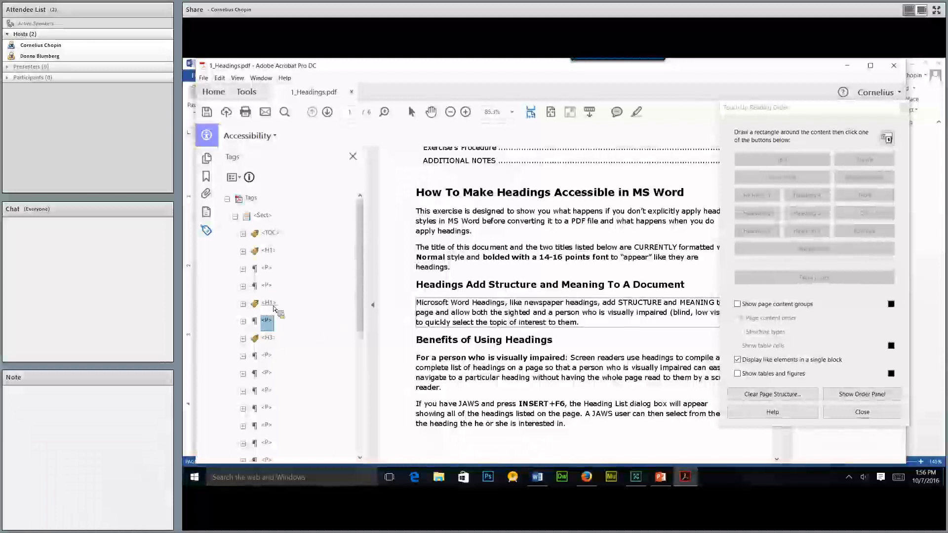
{"action": "left_click", "coordinate": [274, 309]}
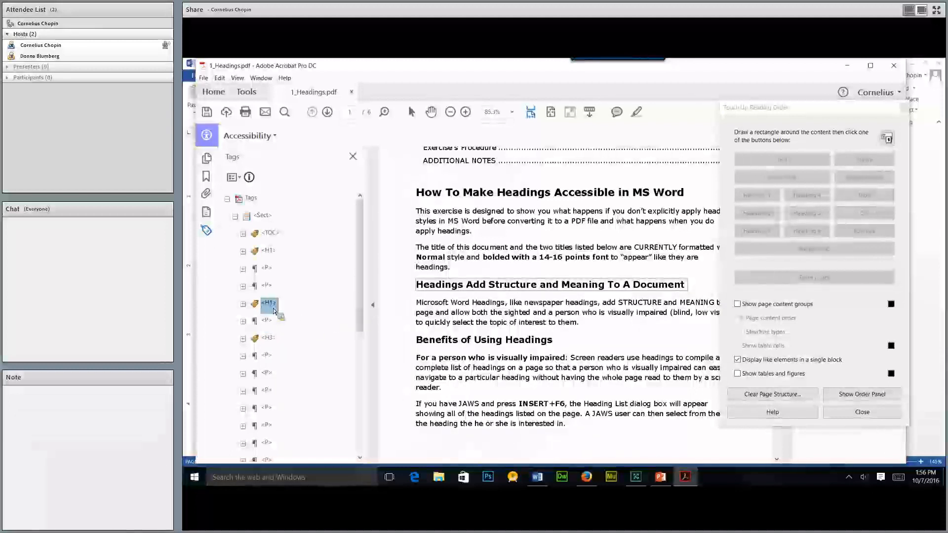
Step: Check which page content the <H3> tag covers and open its name for editing in the tag tree
{"action": "left_click", "coordinate": [271, 339]}
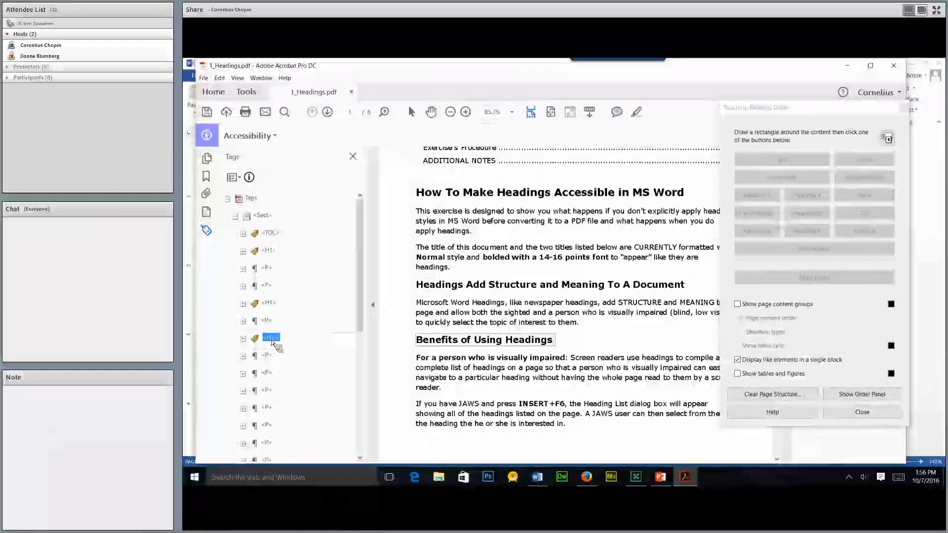
{"action": "left_click", "coordinate": [270, 338]}
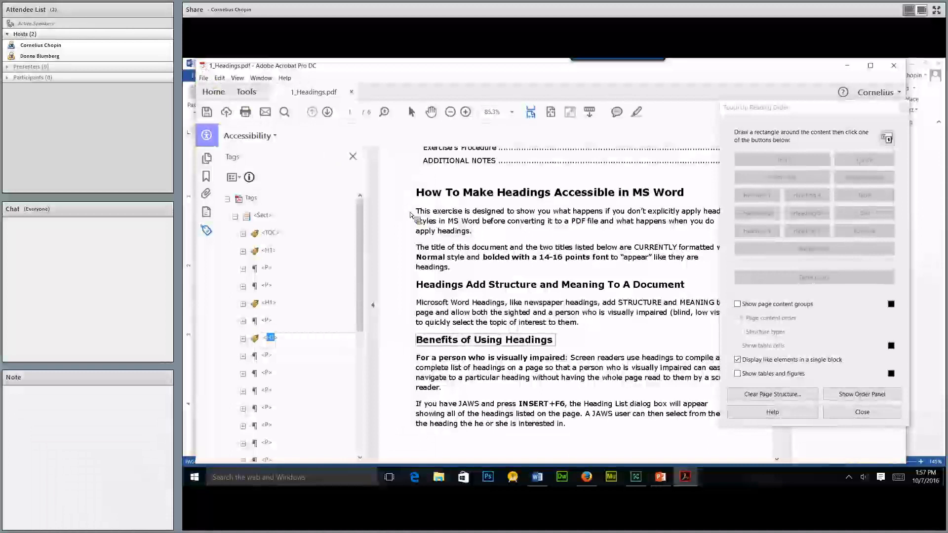
Step: Close 1_Headings.pdf in Acrobat without saving the tag changes
{"action": "left_click", "coordinate": [203, 66]}
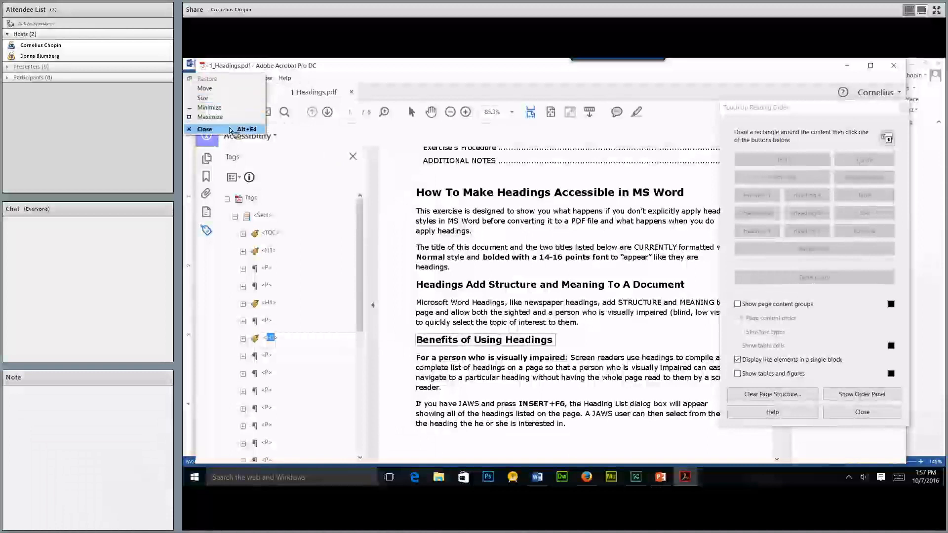
{"action": "left_click", "coordinate": [495, 182]}
{"action": "left_click", "coordinate": [489, 194]}
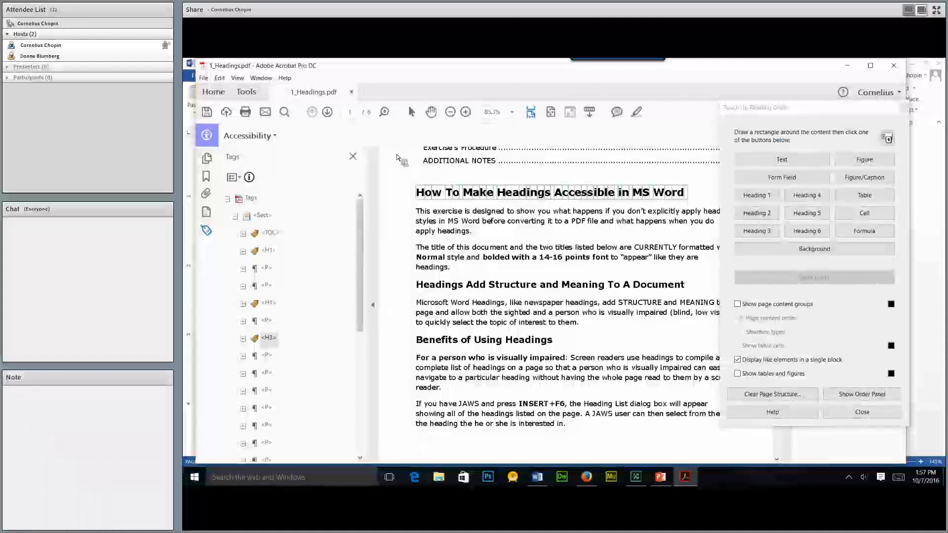
{"action": "double_click", "coordinate": [202, 66]}
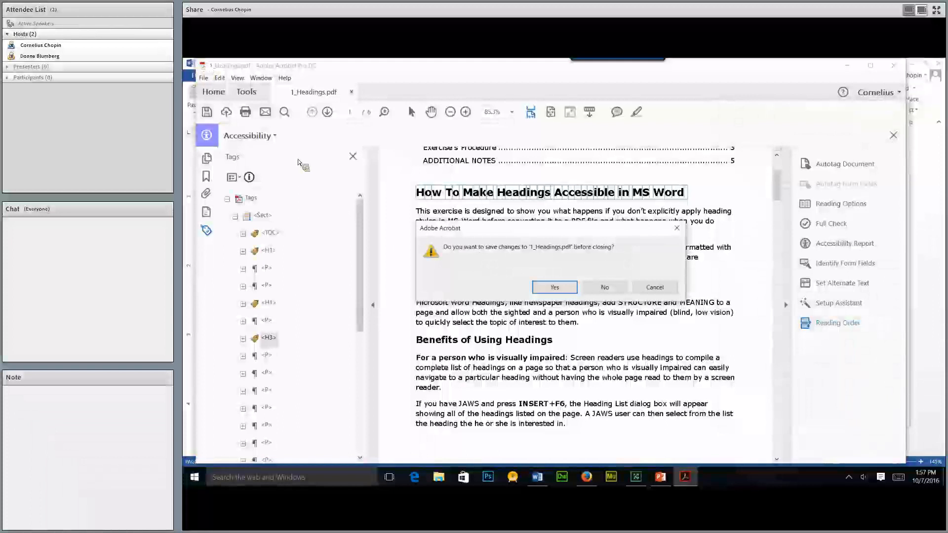
{"action": "left_click", "coordinate": [604, 287]}
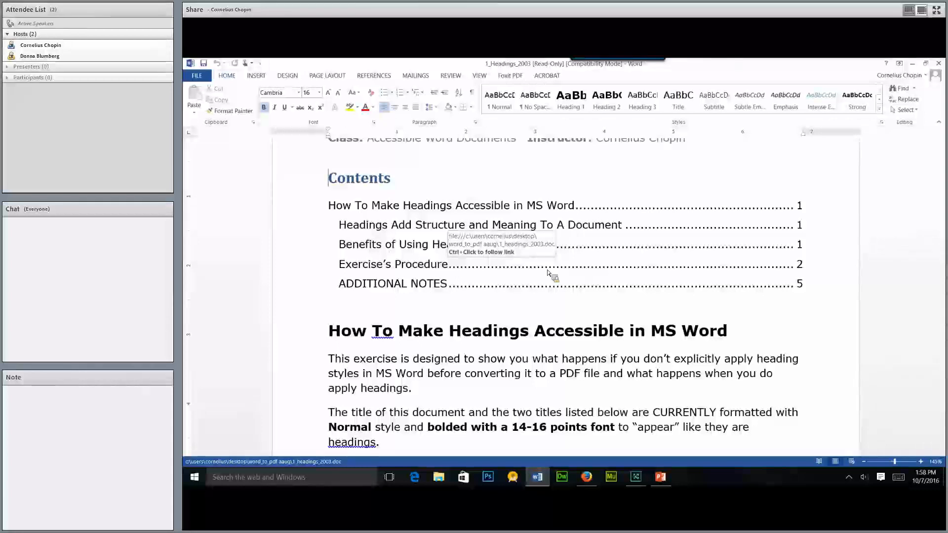
Step: Run the Accessibility Checker on the 1_Headings_2003 document in Word
{"action": "scroll", "coordinate": [520, 299], "scroll_direction": "down", "scroll_amount": 3}
{"action": "scroll", "coordinate": [519, 297], "scroll_direction": "up", "scroll_amount": 2}
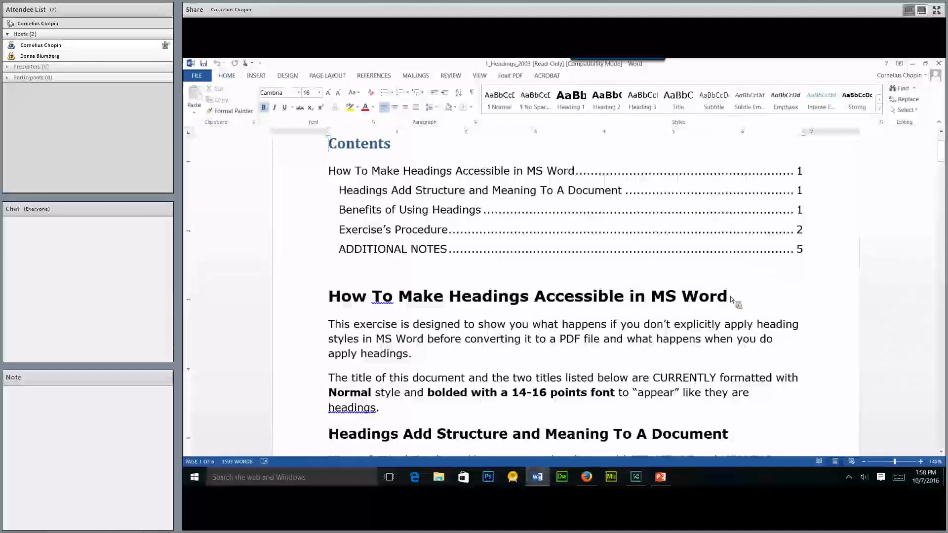
{"action": "left_click", "coordinate": [710, 296]}
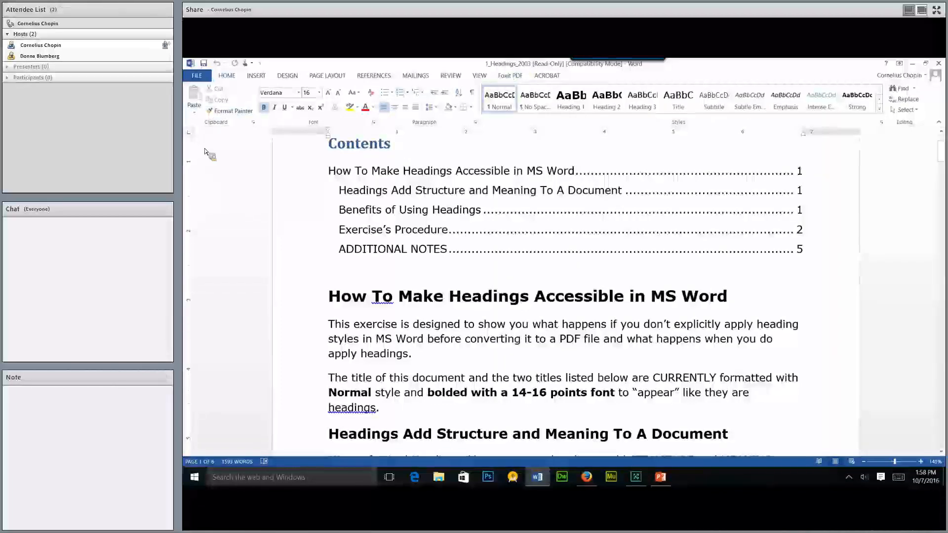
{"action": "left_click", "coordinate": [196, 76]}
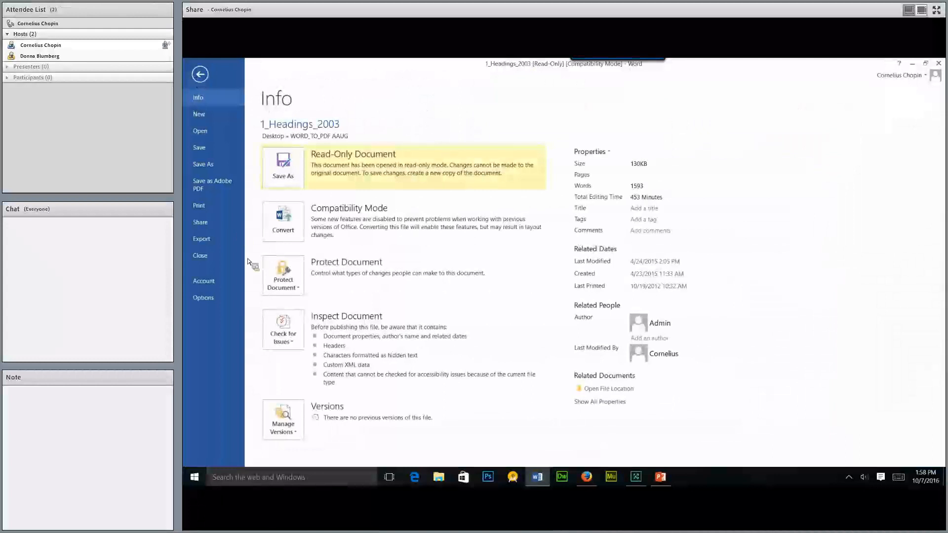
{"action": "left_click", "coordinate": [299, 344]}
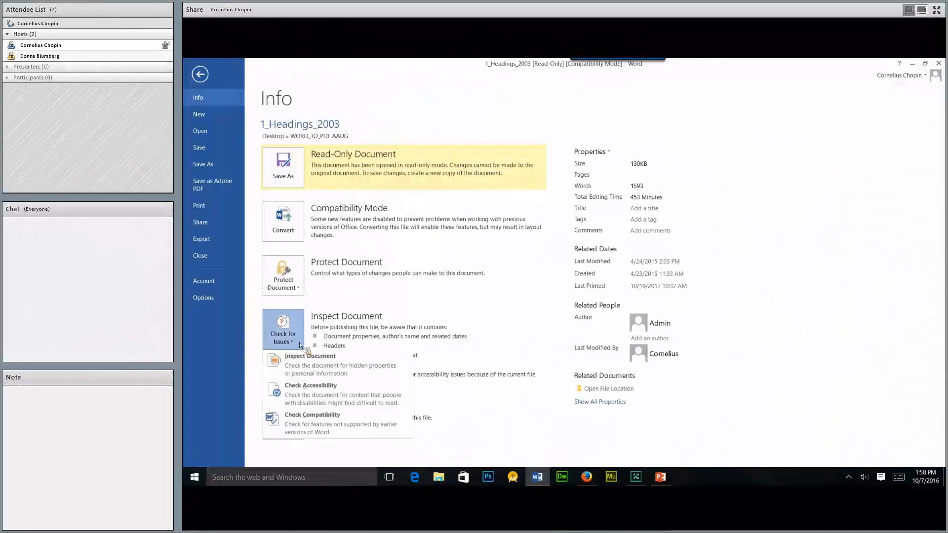
{"action": "left_click", "coordinate": [312, 389]}
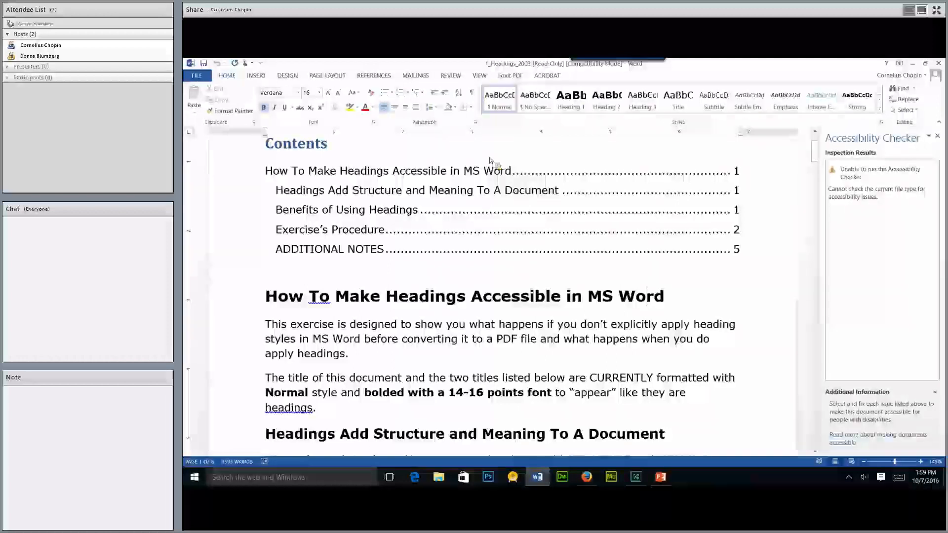
Step: Display the Navigation Pane with the document's headings outline
{"action": "left_click", "coordinate": [382, 291]}
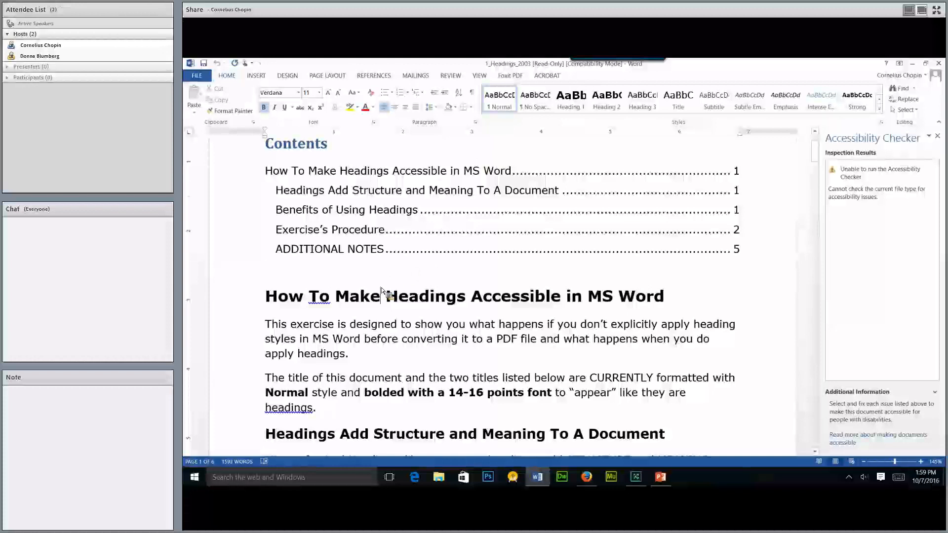
{"action": "double_click", "coordinate": [382, 291]}
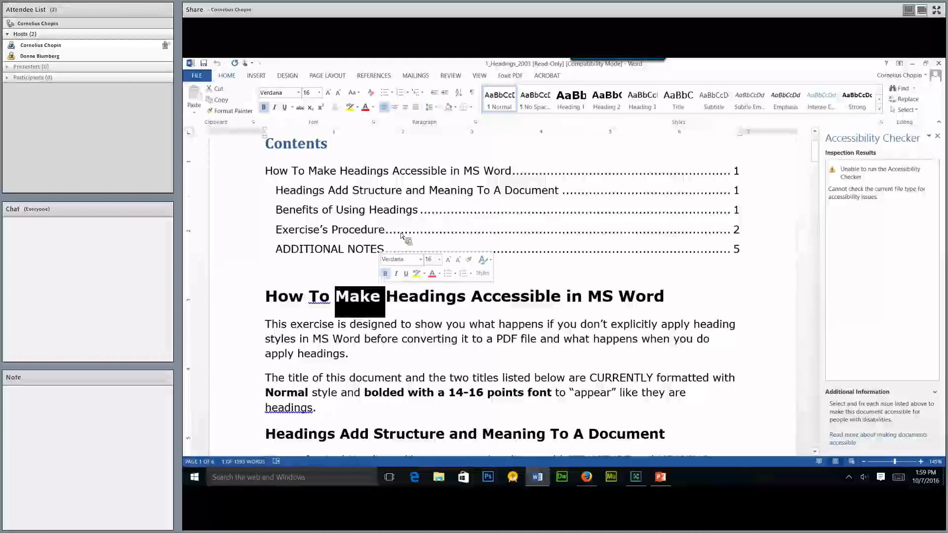
{"action": "left_click", "coordinate": [480, 76]}
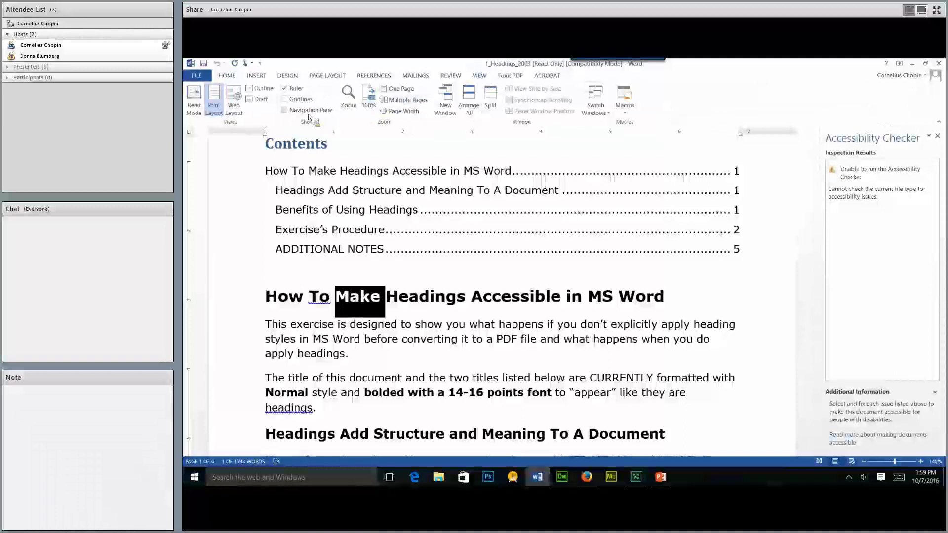
{"action": "left_click", "coordinate": [285, 110]}
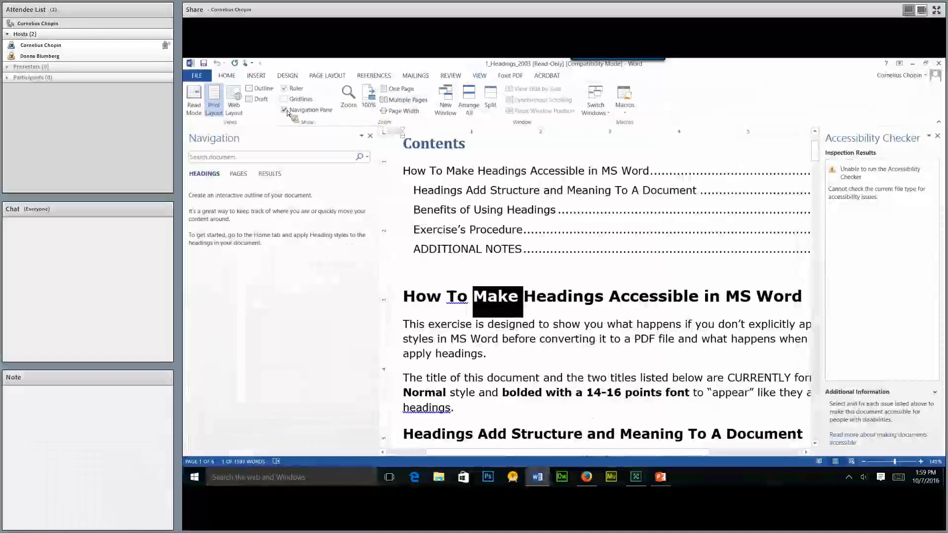
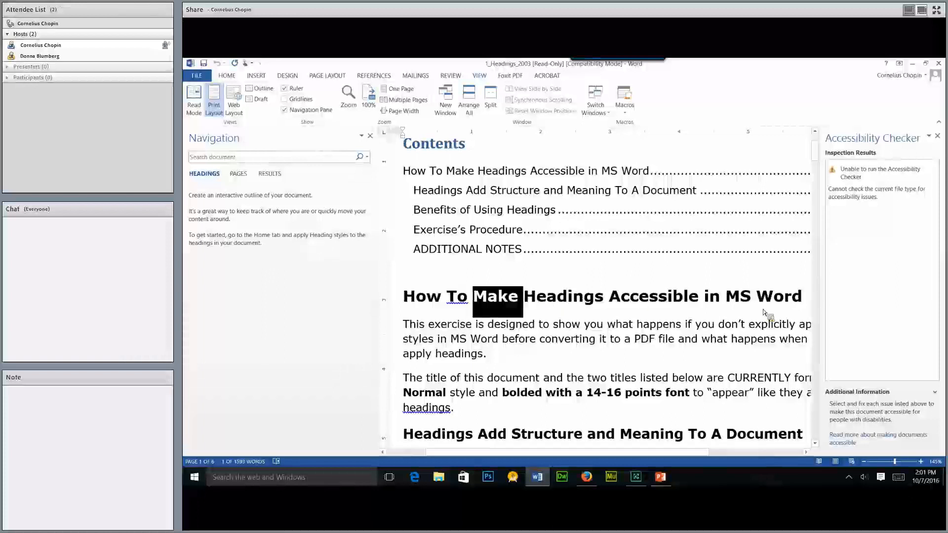
Step: Apply the Heading 1 style to the title "How To Make Headings Accessible in MS Word"
{"action": "left_click_drag", "start_coordinate": [809, 304], "coordinate": [417, 298]}
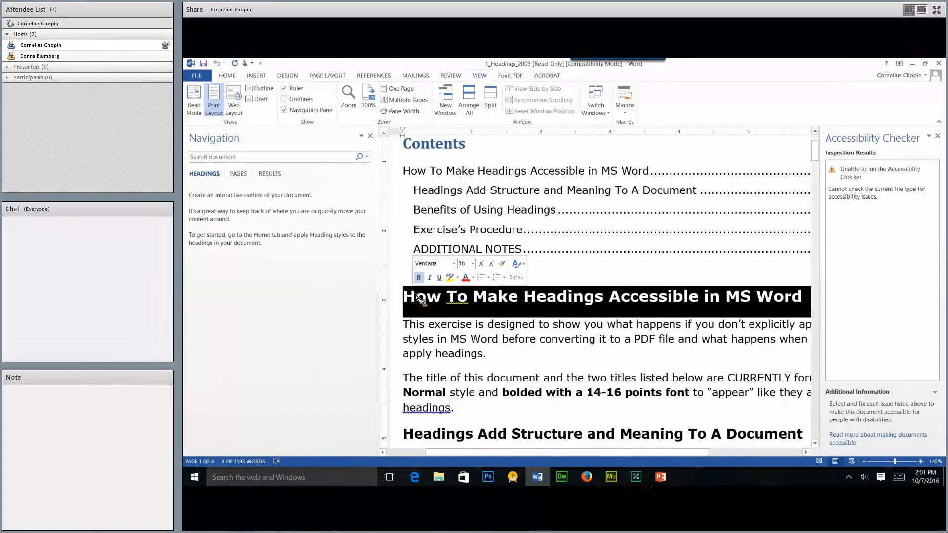
{"action": "left_click", "coordinate": [231, 77]}
{"action": "left_click", "coordinate": [571, 101]}
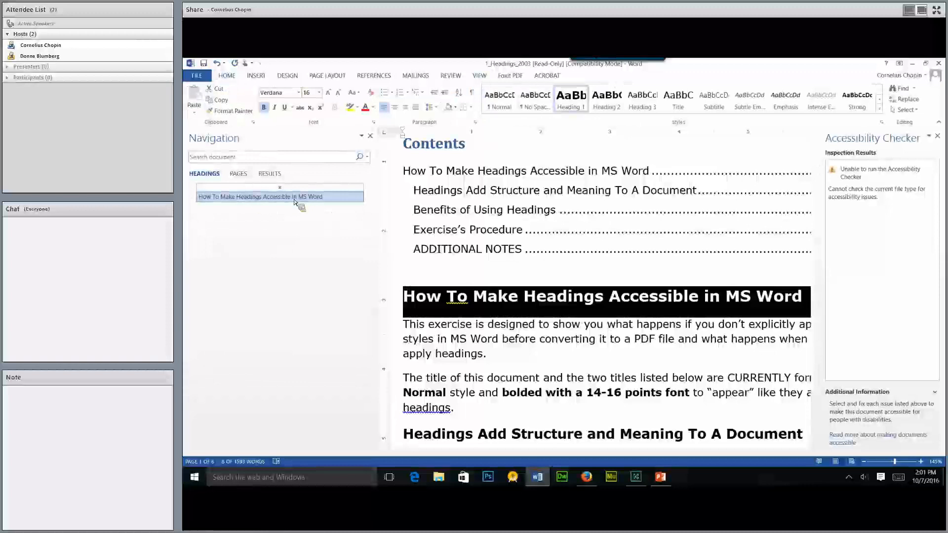
Step: Apply the Heading 2 style to "Headings Add Structure and Meaning To A Document" and "Benefits of Using Headings"
{"action": "scroll", "coordinate": [435, 205], "scroll_direction": "down", "scroll_amount": 4}
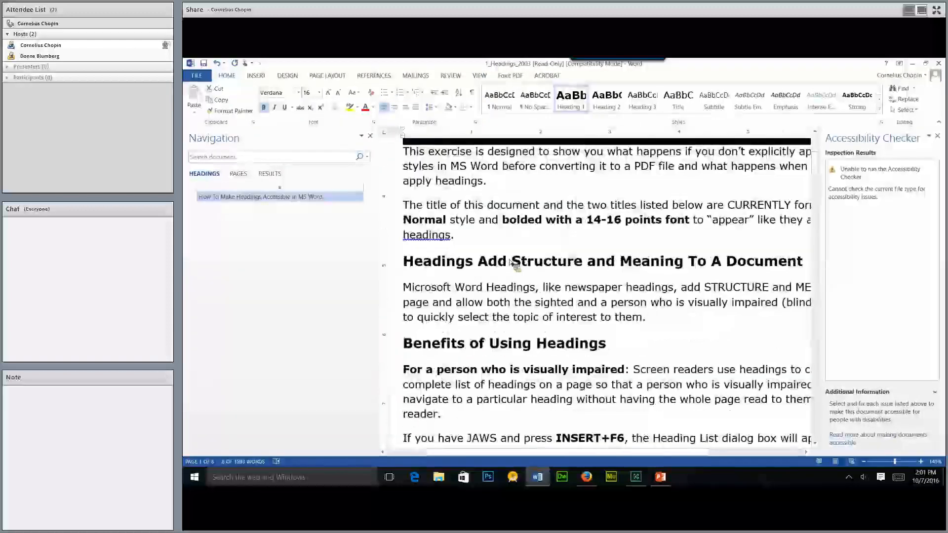
{"action": "left_click_drag", "start_coordinate": [807, 269], "coordinate": [436, 263]}
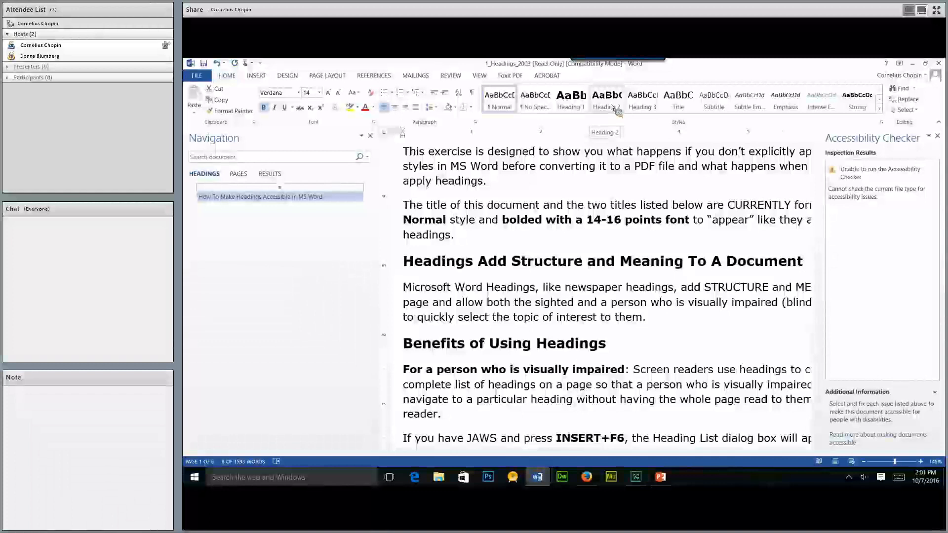
{"action": "left_click", "coordinate": [612, 108]}
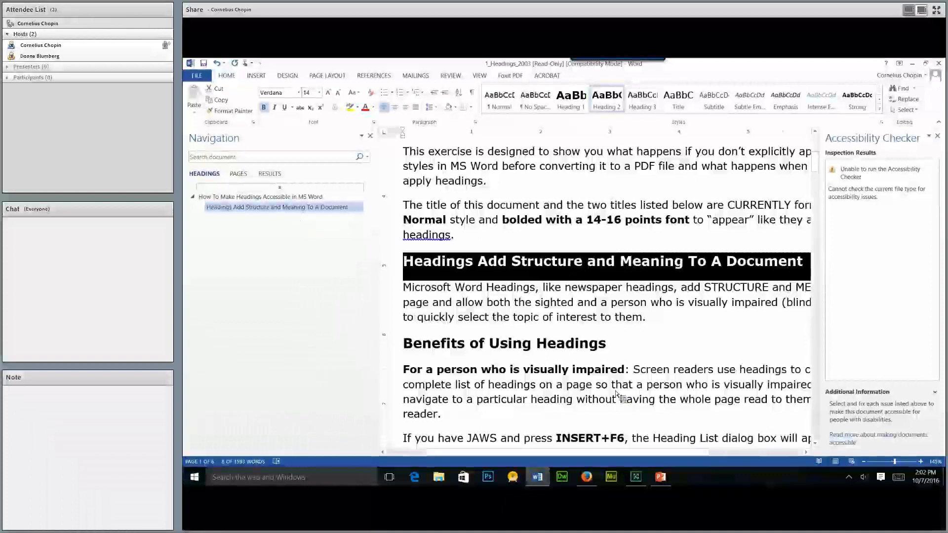
{"action": "left_click_drag", "start_coordinate": [612, 348], "coordinate": [401, 348]}
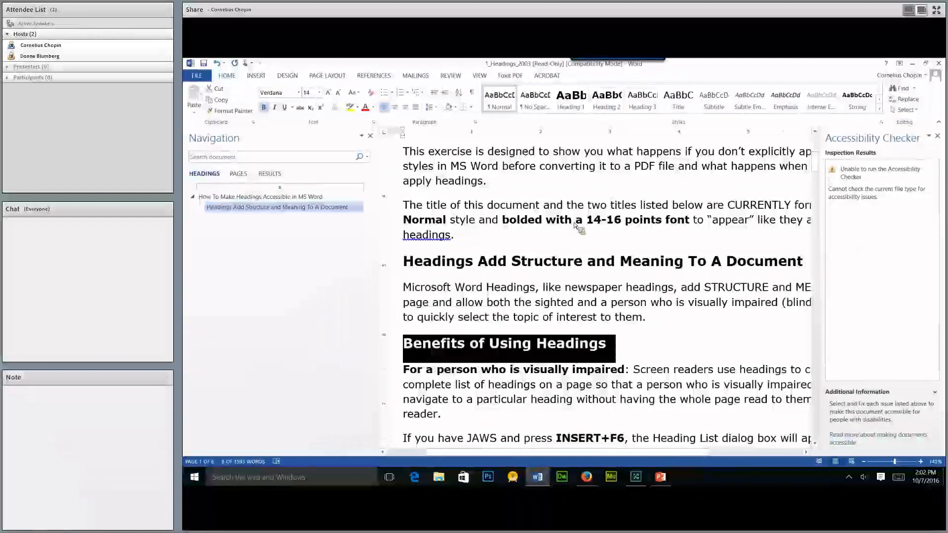
{"action": "left_click", "coordinate": [616, 105]}
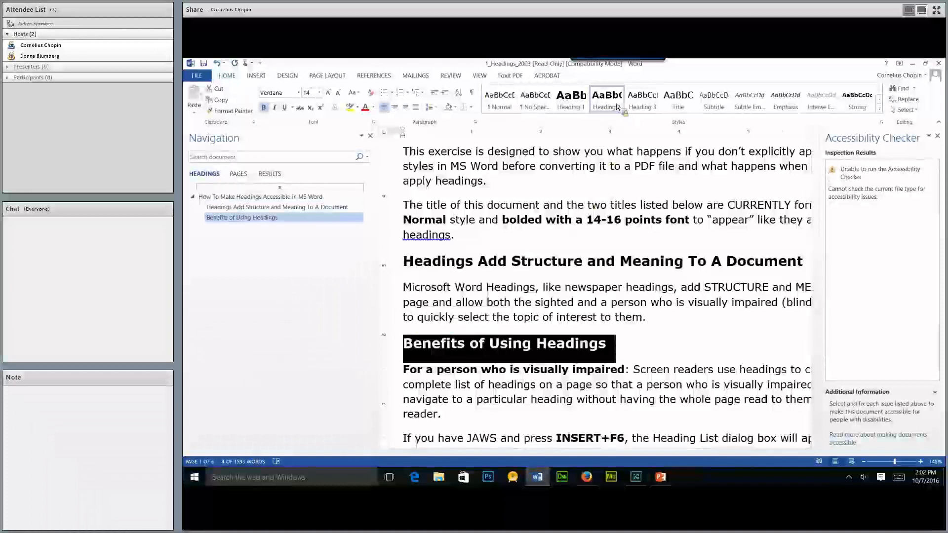
Step: Apply the Heading 2 style to the "Exercise's Procedure" title
{"action": "scroll", "coordinate": [572, 278], "scroll_direction": "down", "scroll_amount": 6}
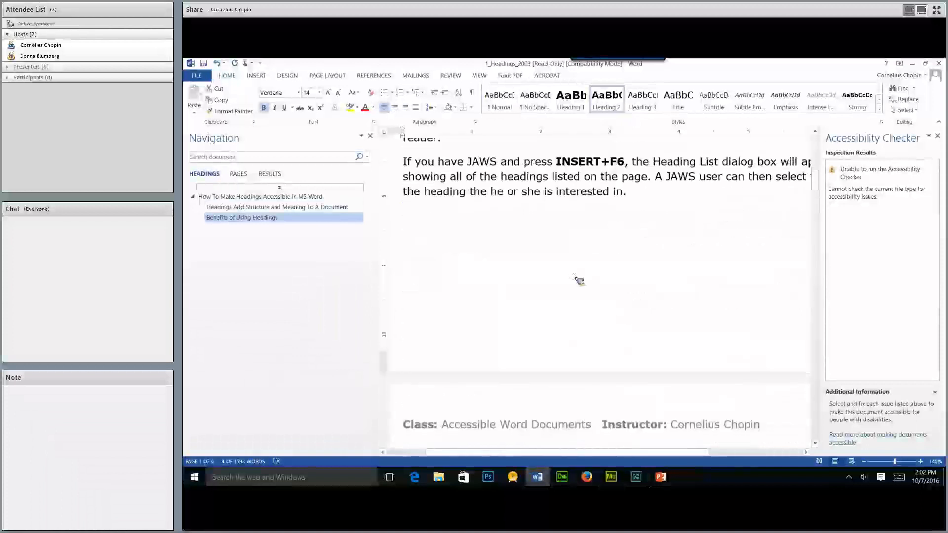
{"action": "scroll", "coordinate": [572, 278], "scroll_direction": "down", "scroll_amount": 7}
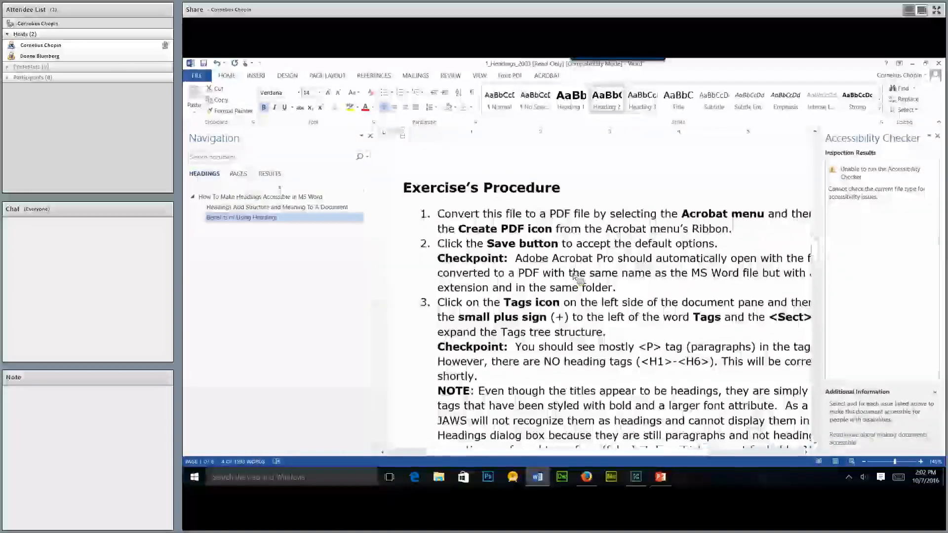
{"action": "triple_click", "coordinate": [562, 191]}
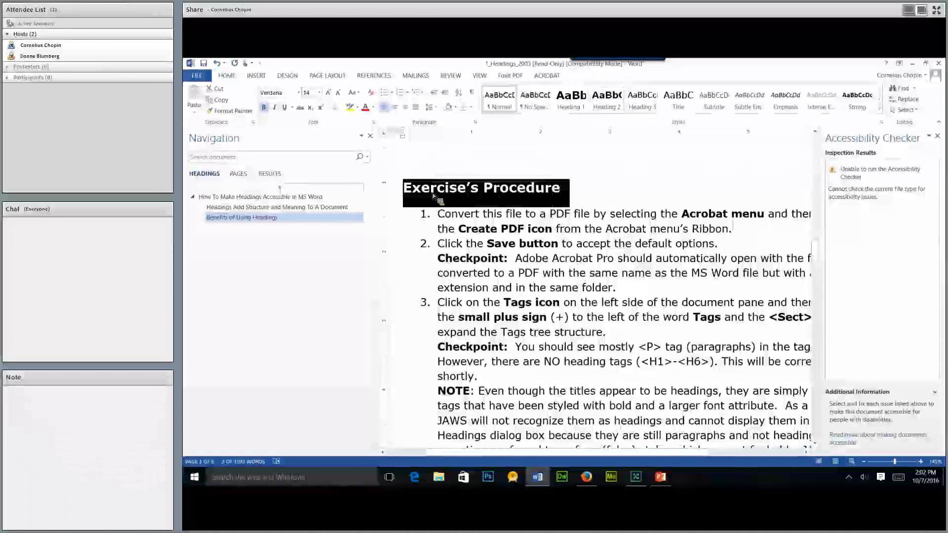
{"action": "left_click", "coordinate": [607, 99]}
Step: Apply the Heading 2 style to the "ADDITIONAL NOTES" title near the end of the document
{"action": "scroll", "coordinate": [600, 190], "scroll_direction": "down", "scroll_amount": 1}
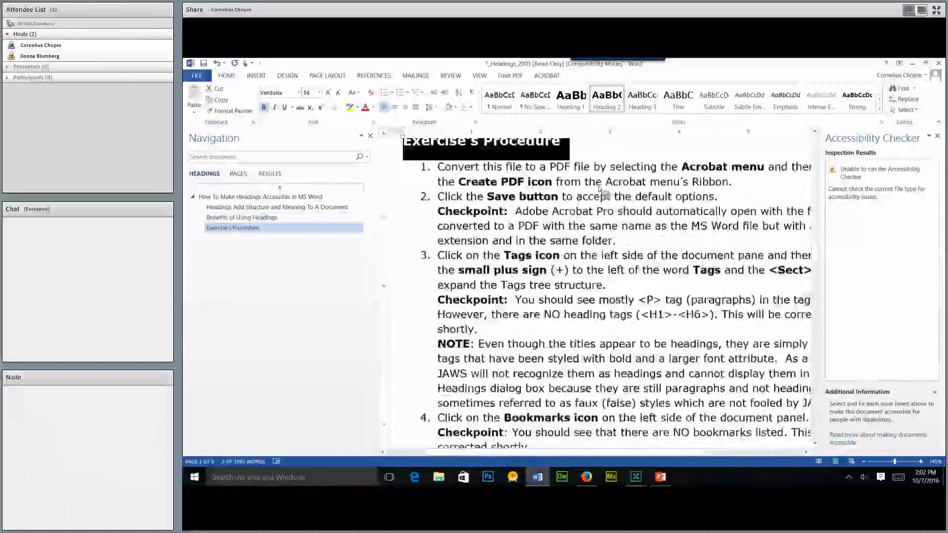
{"action": "scroll", "coordinate": [600, 190], "scroll_direction": "down", "scroll_amount": 10}
{"action": "scroll", "coordinate": [597, 237], "scroll_direction": "down", "scroll_amount": 5}
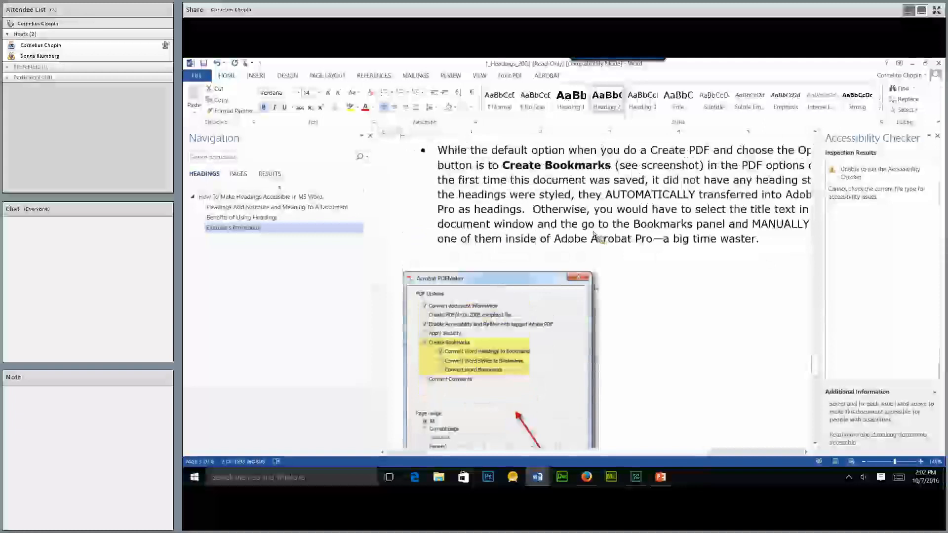
{"action": "scroll", "coordinate": [597, 237], "scroll_direction": "up", "scroll_amount": 1}
{"action": "triple_click", "coordinate": [471, 189]}
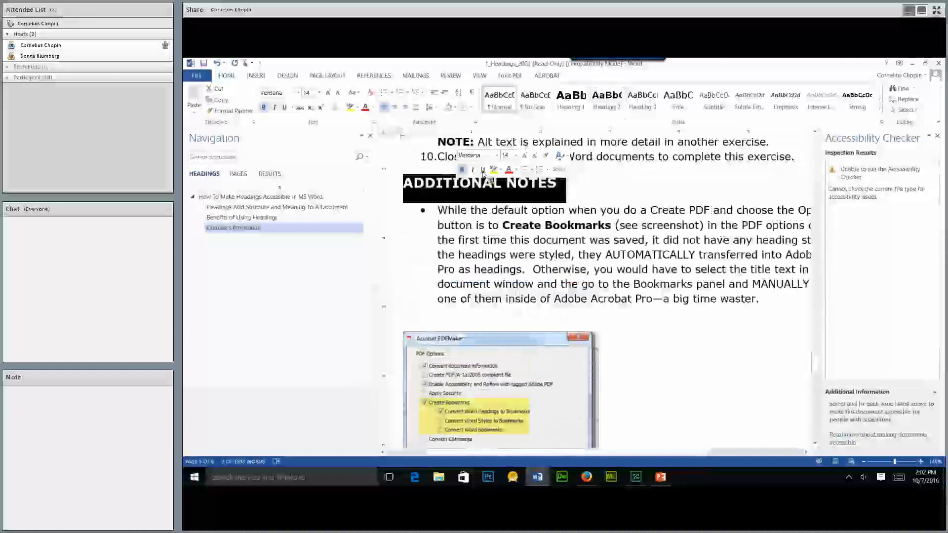
{"action": "left_click", "coordinate": [601, 103]}
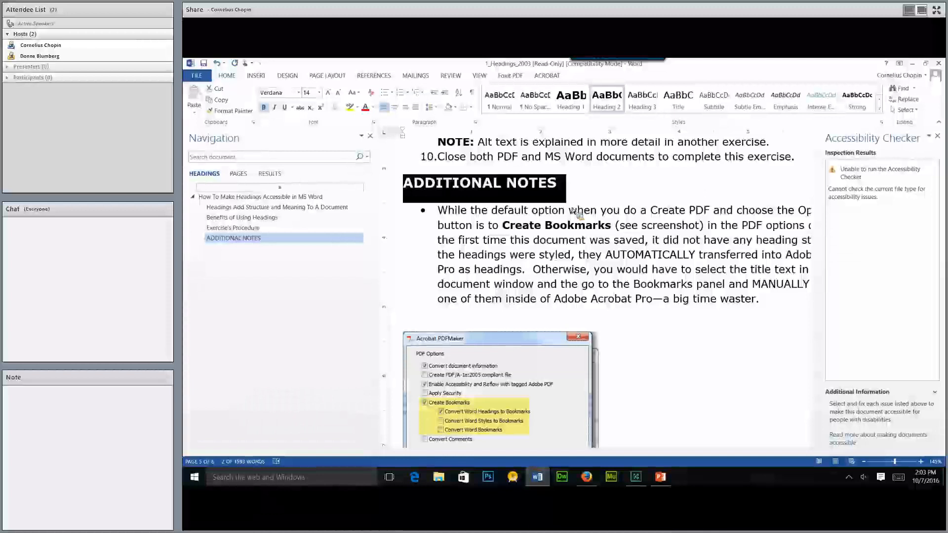
Step: Test the headings outline by jumping to "Headings Add Structure and Meaning To A Document" and "Exercise's Procedure"
{"action": "scroll", "coordinate": [558, 217], "scroll_direction": "up", "scroll_amount": 10}
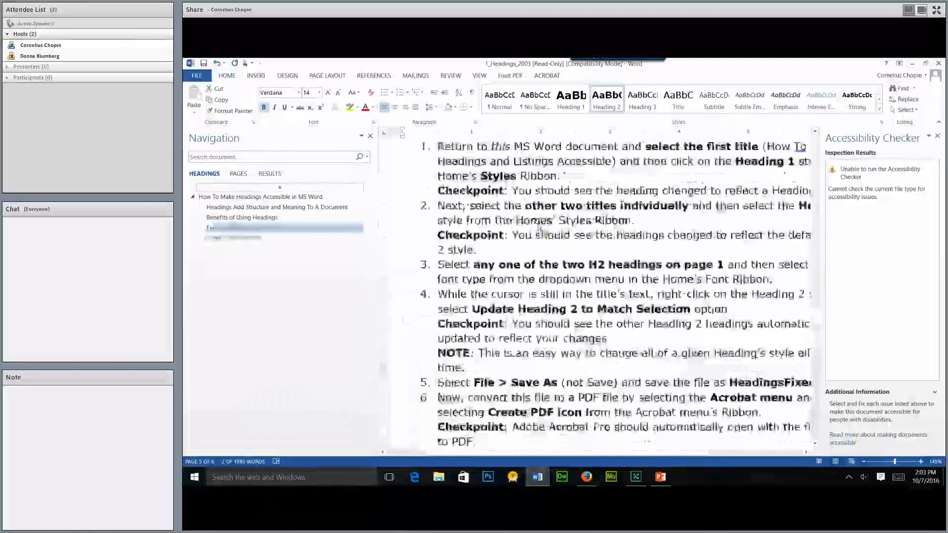
{"action": "scroll", "coordinate": [539, 228], "scroll_direction": "up", "scroll_amount": 5}
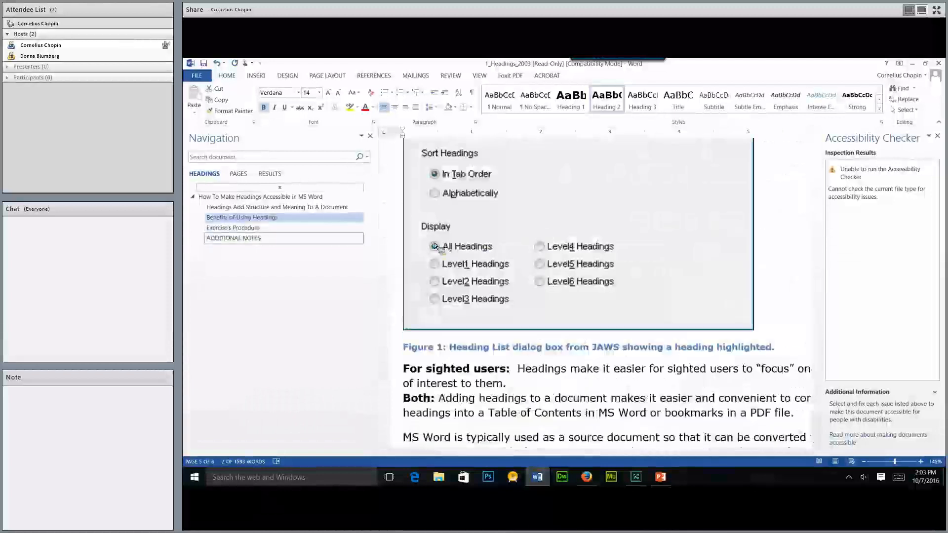
{"action": "scroll", "coordinate": [338, 236], "scroll_direction": "up", "scroll_amount": 5}
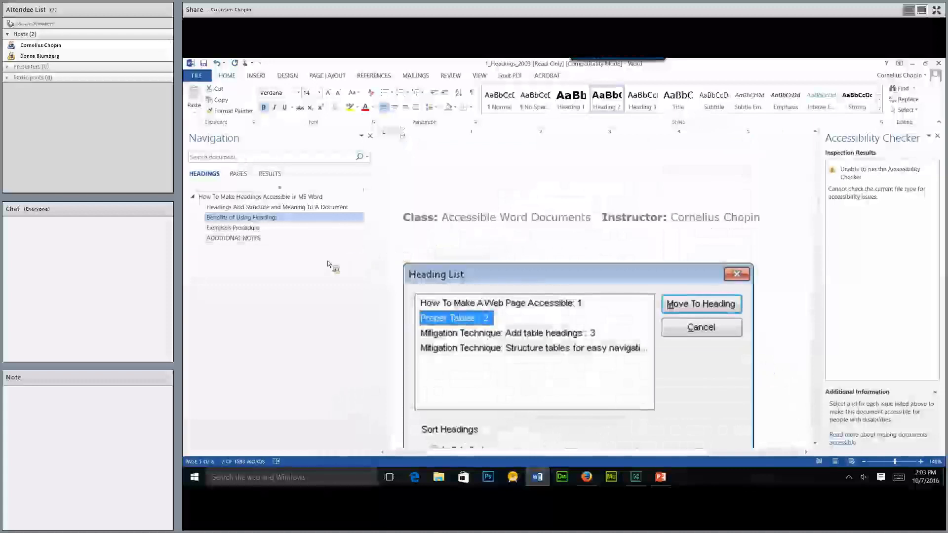
{"action": "left_click", "coordinate": [240, 209]}
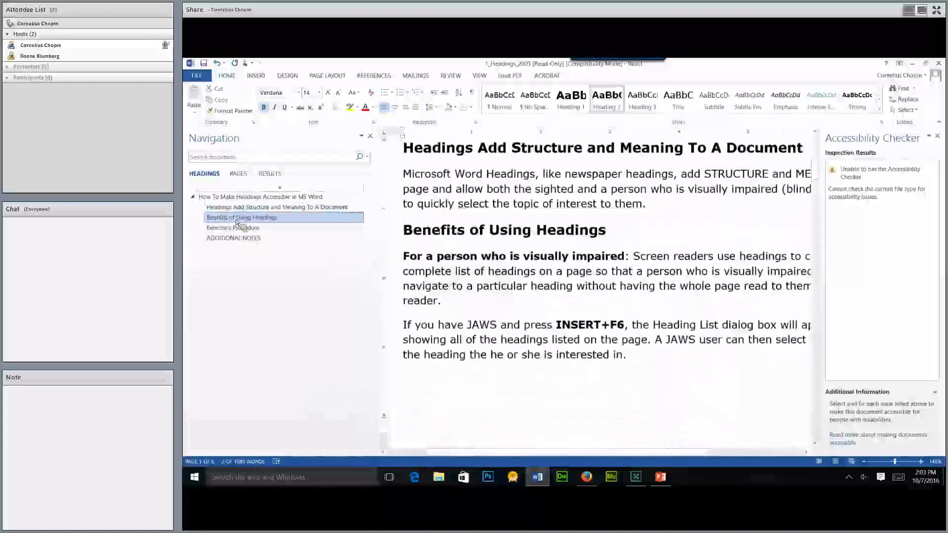
{"action": "left_click", "coordinate": [234, 227]}
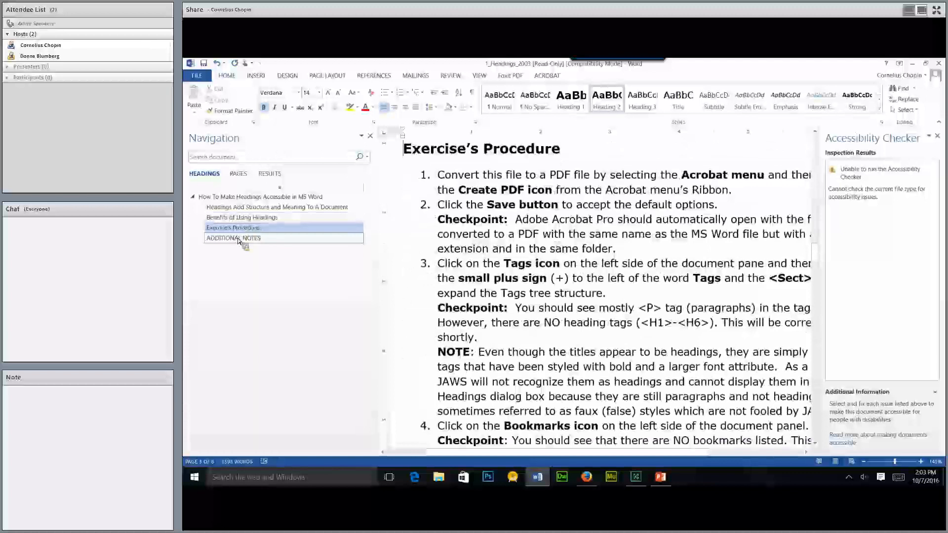
Step: Jump to the "ADDITIONAL NOTES" heading through the headings outline and look over that section
{"action": "left_click", "coordinate": [238, 239]}
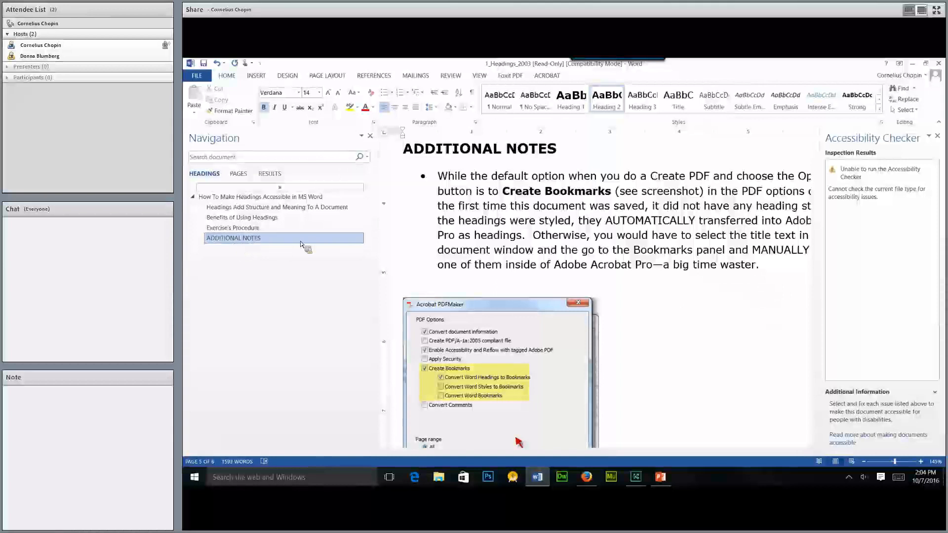
{"action": "scroll", "coordinate": [487, 236], "scroll_direction": "down", "scroll_amount": 12}
{"action": "scroll", "coordinate": [486, 235], "scroll_direction": "up", "scroll_amount": 10}
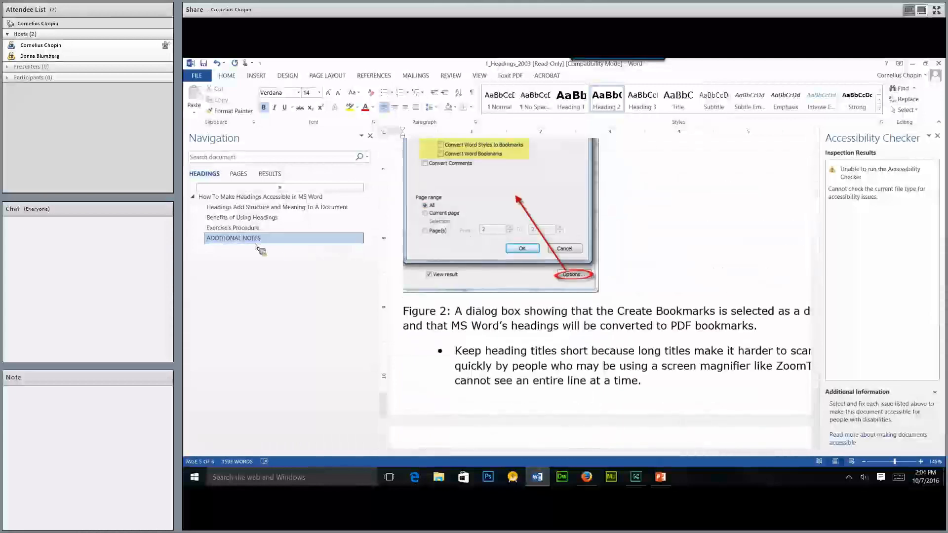
Step: Move the "ADDITIONAL NOTES" section before "Headings Add Structure and Meaning To A Document" in the outline, and return it to the end after "Exercise's Procedure"
{"action": "left_click_drag", "start_coordinate": [256, 247], "coordinate": [232, 206]}
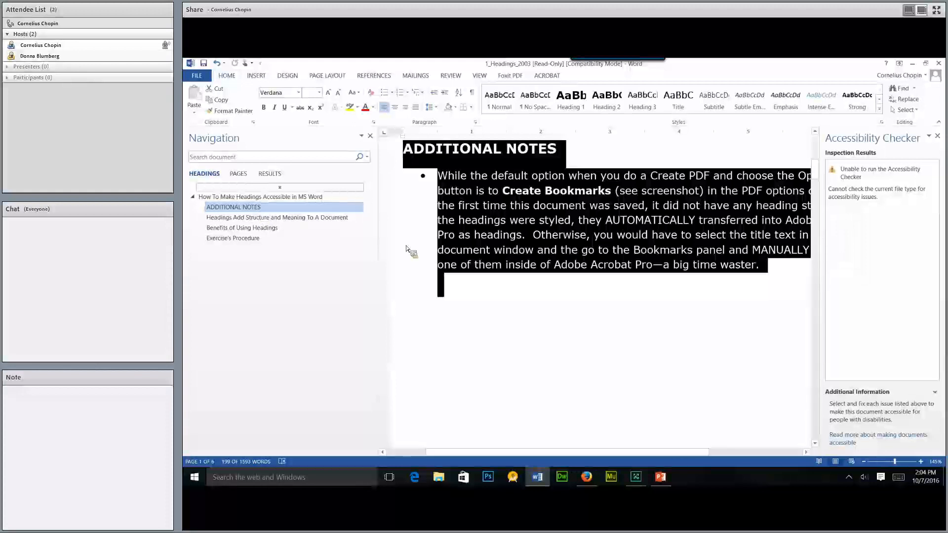
{"action": "scroll", "coordinate": [406, 248], "scroll_direction": "up", "scroll_amount": 9}
{"action": "scroll", "coordinate": [479, 245], "scroll_direction": "down", "scroll_amount": 5}
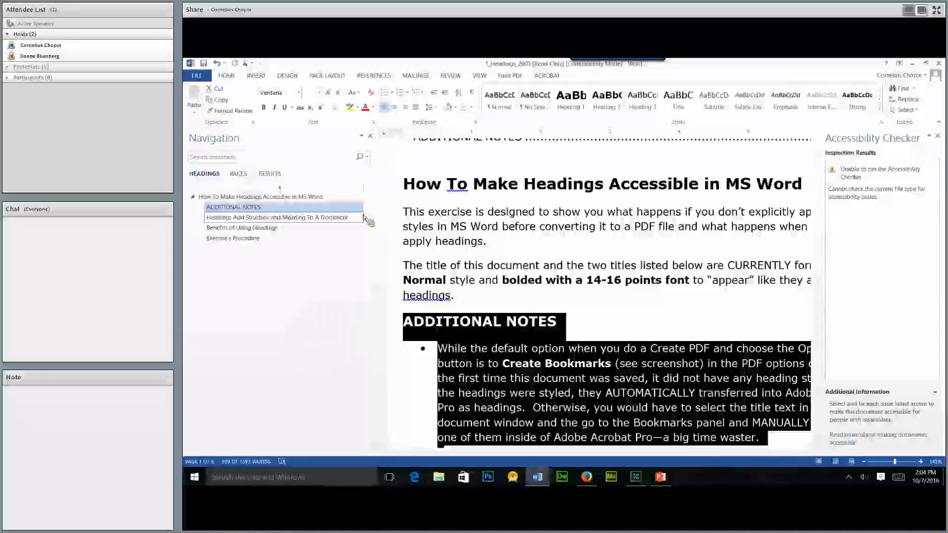
{"action": "left_click_drag", "start_coordinate": [245, 210], "coordinate": [246, 248]}
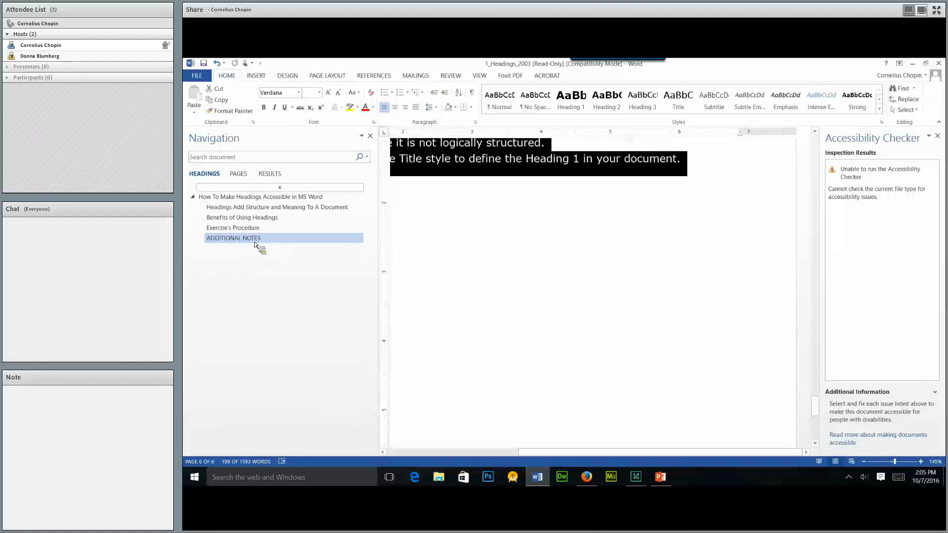
Step: Delete the whole Contents table at the start of the document
{"action": "scroll", "coordinate": [571, 245], "scroll_direction": "up", "scroll_amount": 10}
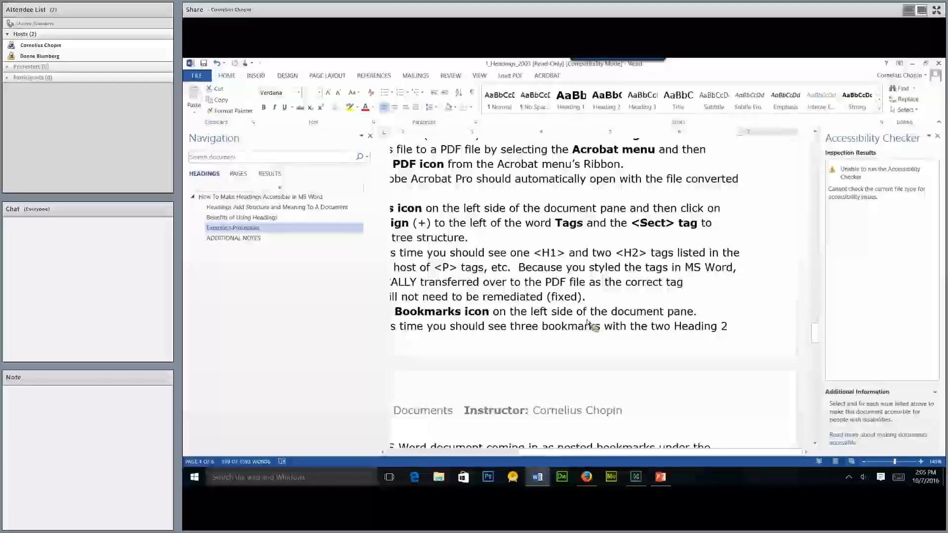
{"action": "scroll", "coordinate": [599, 307], "scroll_direction": "up", "scroll_amount": 14}
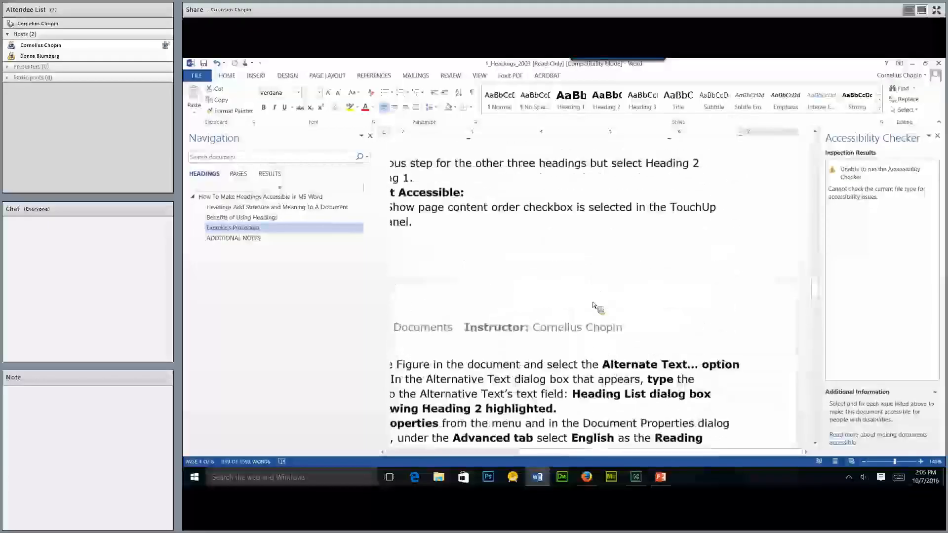
{"action": "scroll", "coordinate": [541, 227], "scroll_direction": "up", "scroll_amount": 14}
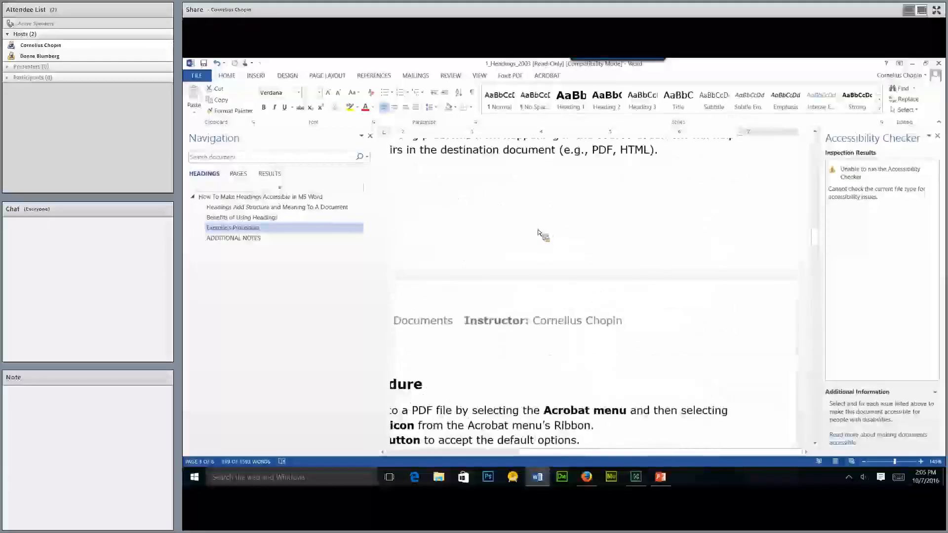
{"action": "left_click_drag", "start_coordinate": [558, 451], "coordinate": [436, 426]}
{"action": "scroll", "coordinate": [435, 422], "scroll_direction": "up", "scroll_amount": 1}
{"action": "scroll", "coordinate": [538, 271], "scroll_direction": "up", "scroll_amount": 15}
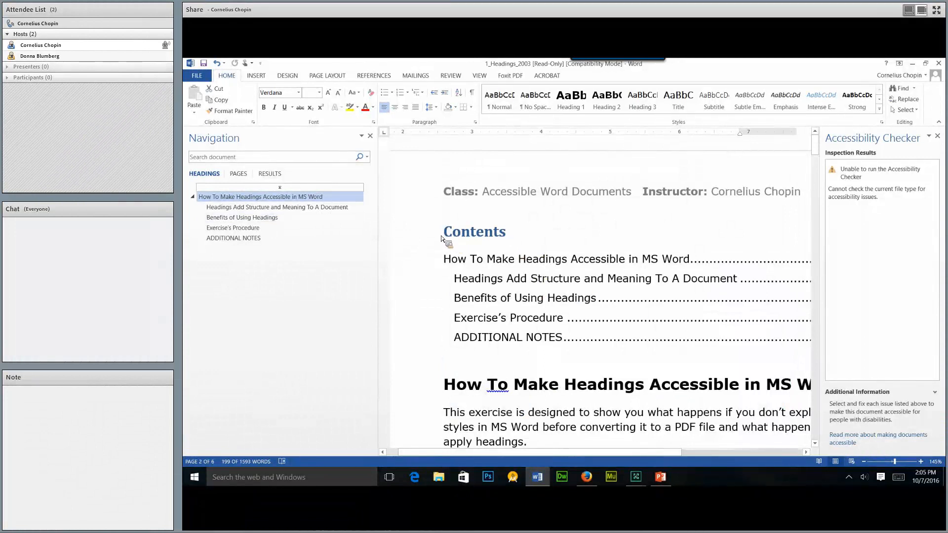
{"action": "left_click_drag", "start_coordinate": [444, 232], "coordinate": [549, 340]}
{"action": "key", "text": "Delete"}
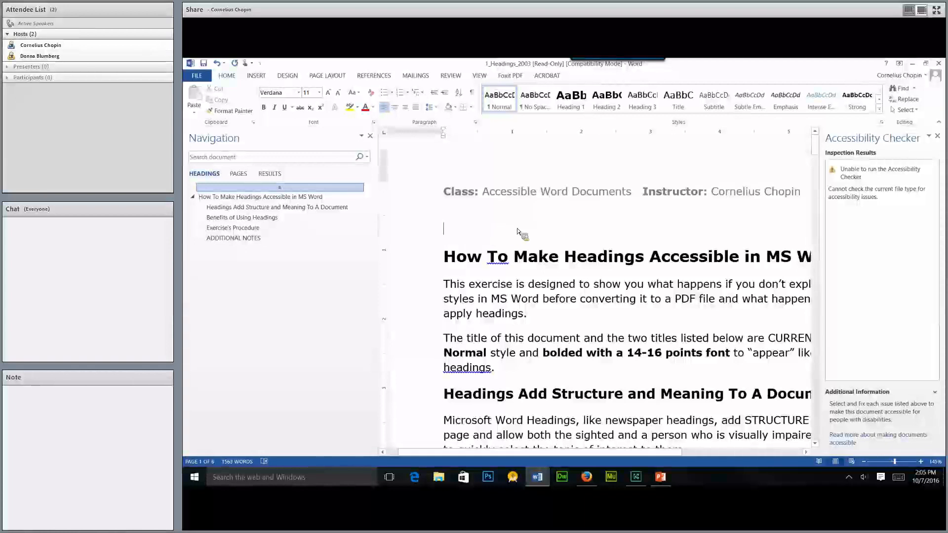
Step: Insert an Automatic Table 1 table of contents above the "How To Make Headings Accessible in MS Word" title
{"action": "left_click", "coordinate": [454, 76]}
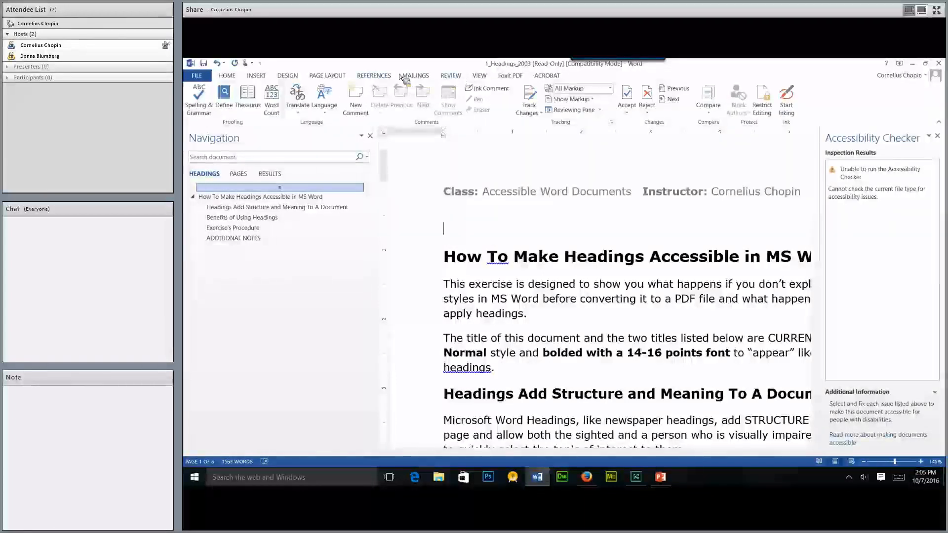
{"action": "left_click", "coordinate": [381, 77]}
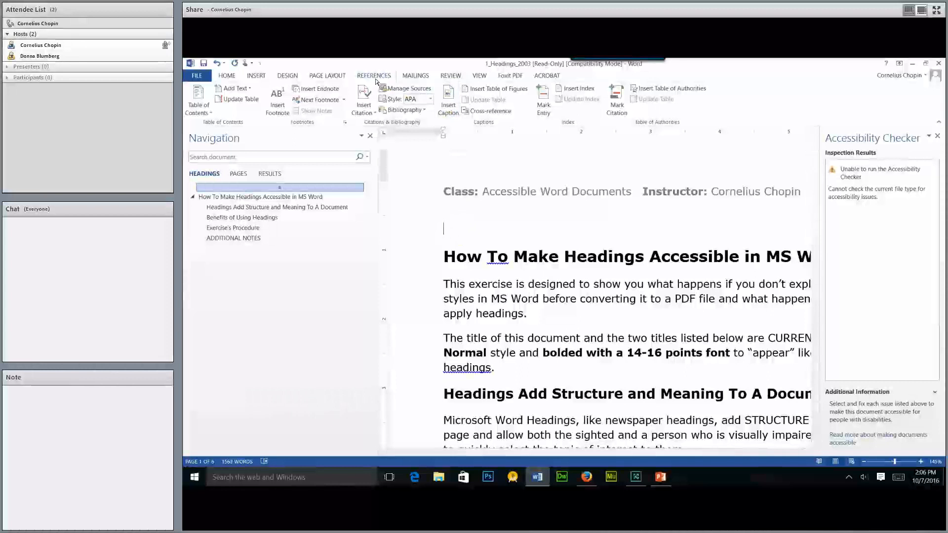
{"action": "left_click", "coordinate": [204, 112]}
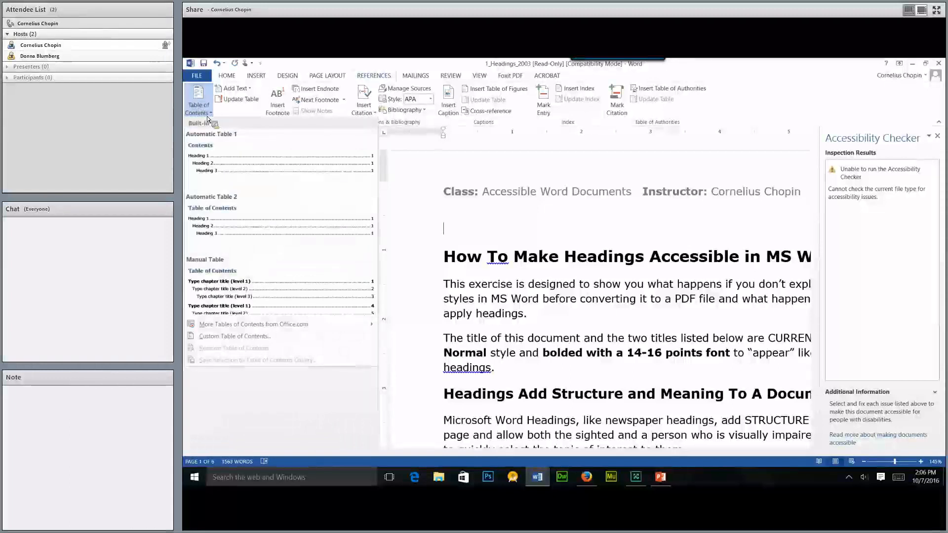
{"action": "left_click", "coordinate": [212, 154]}
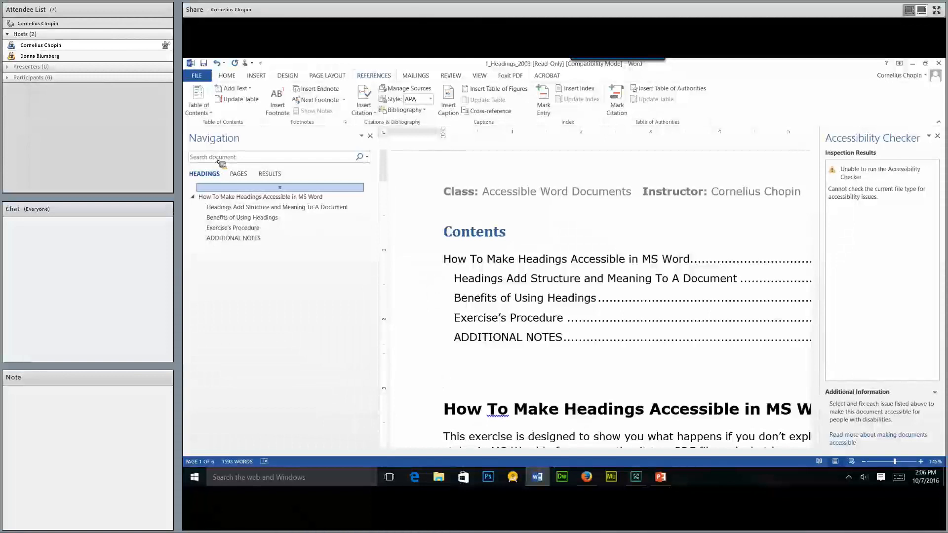
{"action": "scroll", "coordinate": [485, 232], "scroll_direction": "up", "scroll_amount": 3}
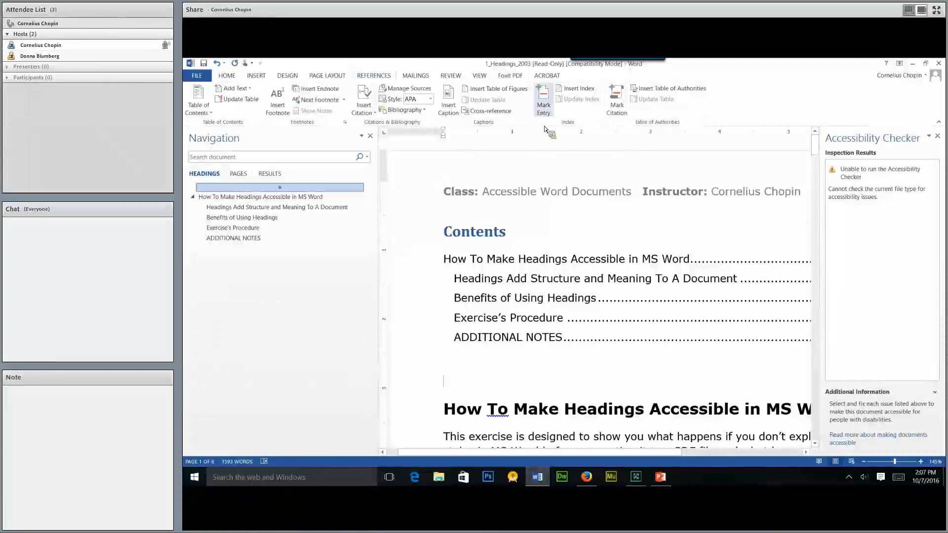
Step: Try to convert the document to PDF with Acrobat PDFMaker, saving it under its existing name 1_Headings_2003
{"action": "left_click", "coordinate": [545, 76]}
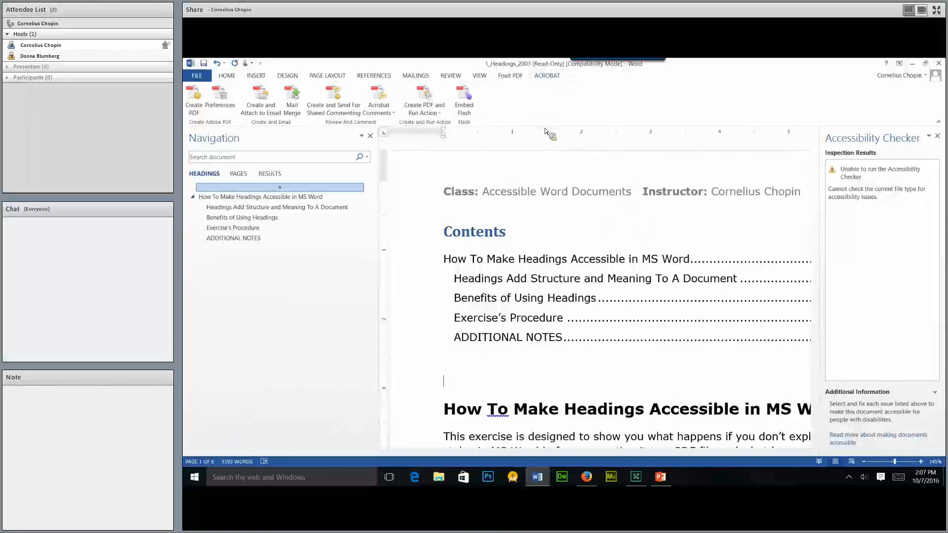
{"action": "left_click", "coordinate": [195, 107]}
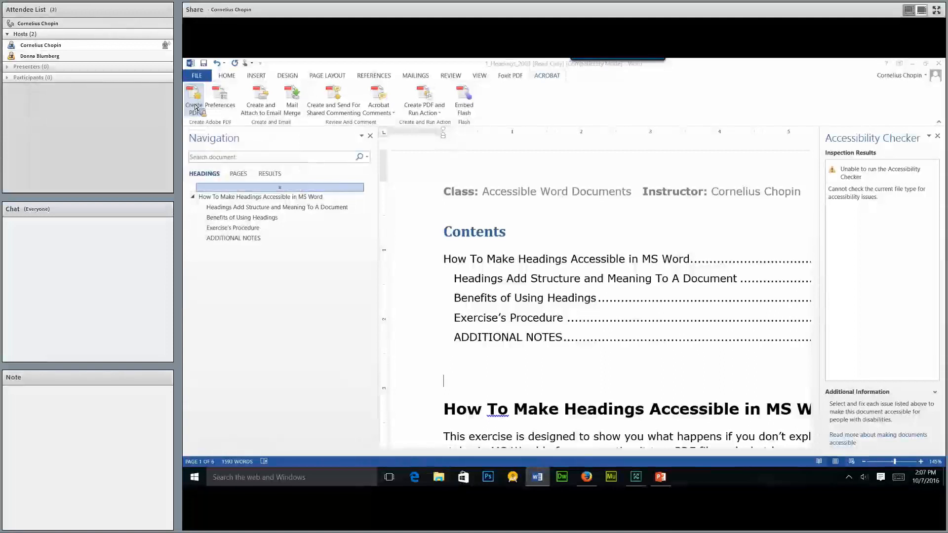
{"action": "left_click", "coordinate": [603, 305]}
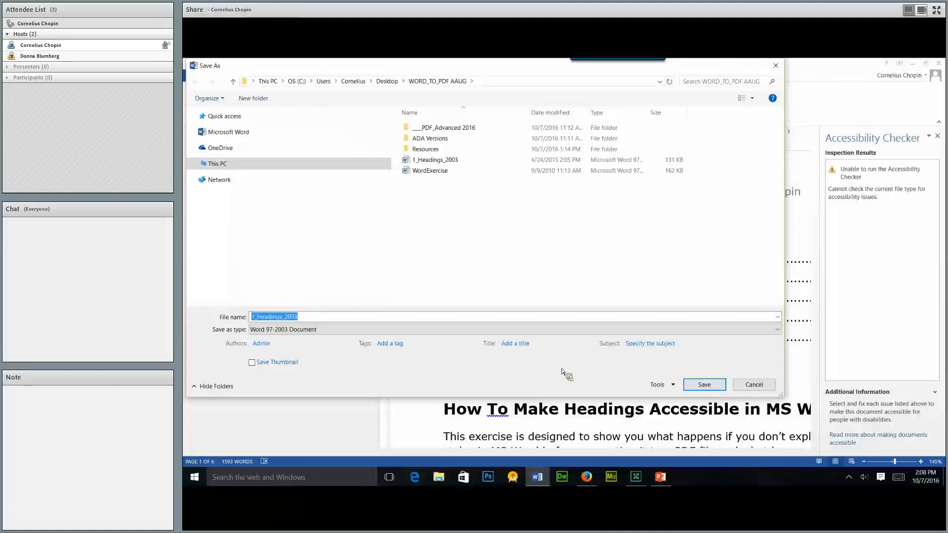
{"action": "left_click", "coordinate": [708, 390]}
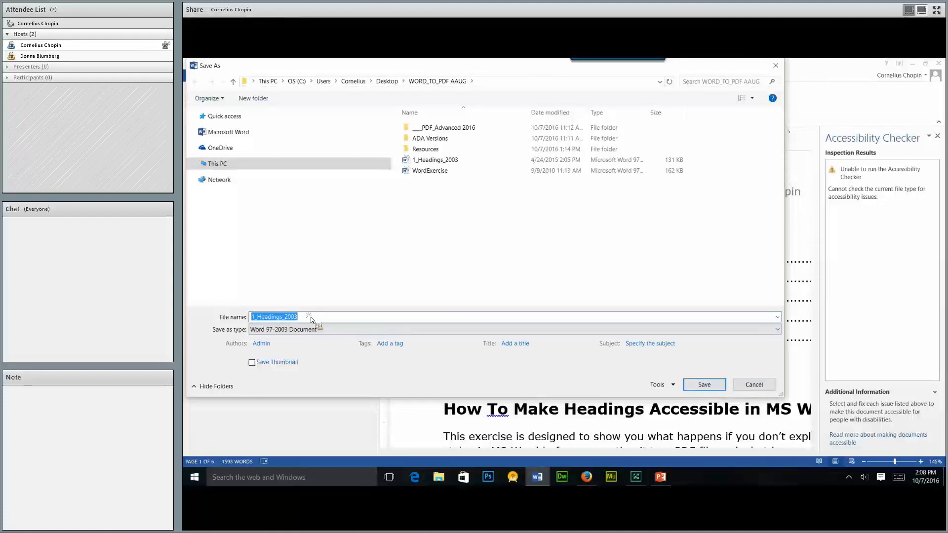
{"action": "left_click", "coordinate": [702, 388]}
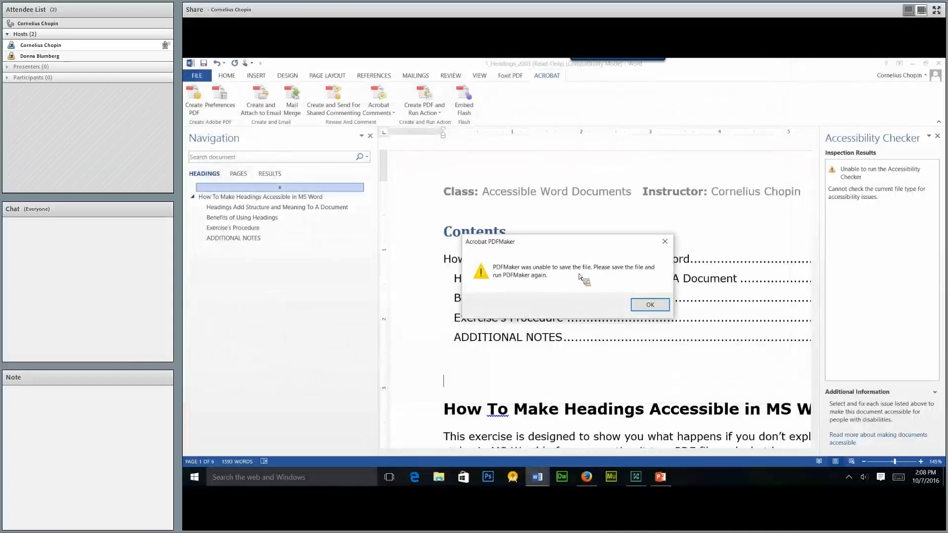
{"action": "left_click", "coordinate": [650, 305]}
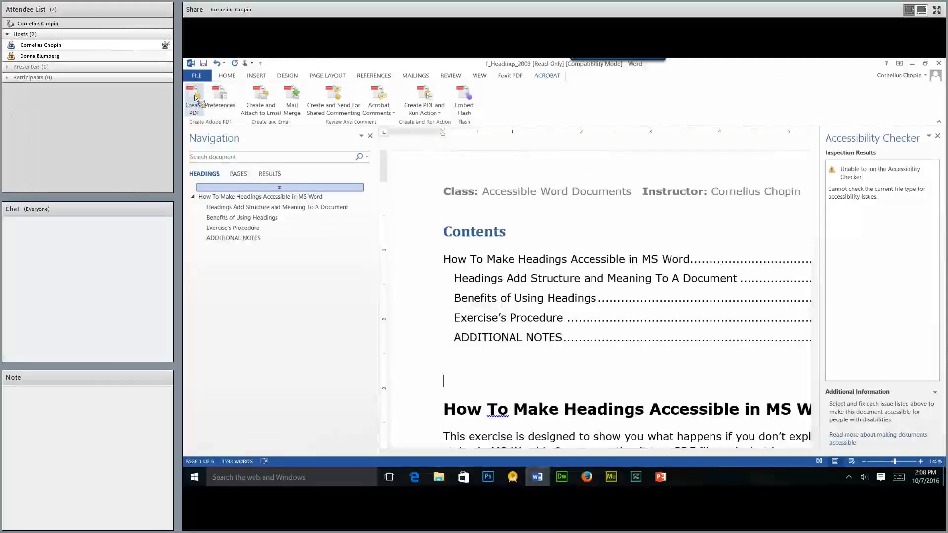
{"action": "left_click", "coordinate": [201, 112]}
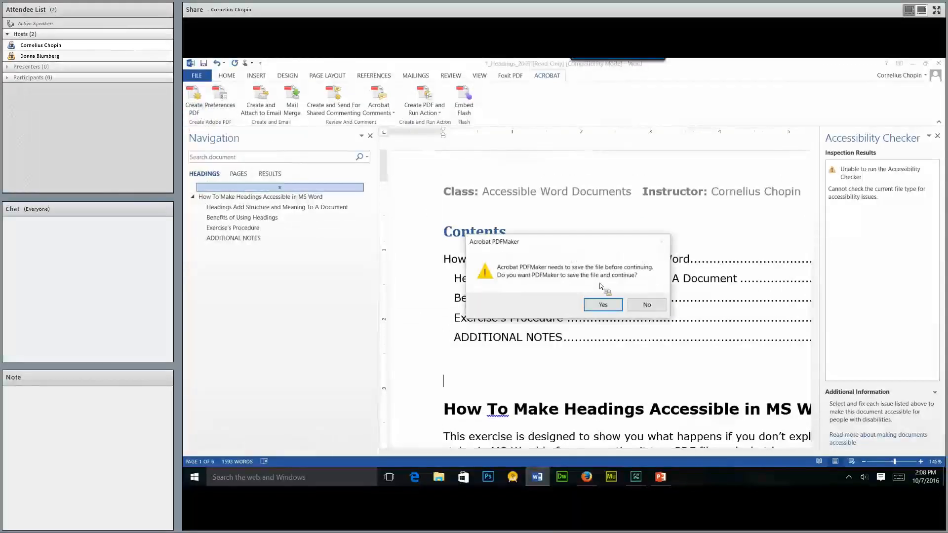
{"action": "left_click", "coordinate": [642, 303]}
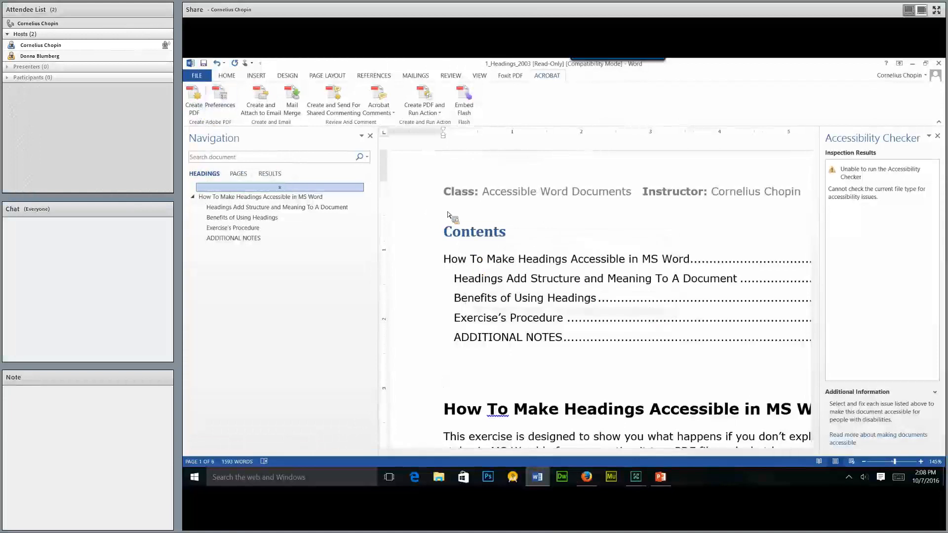
{"action": "left_click", "coordinate": [493, 234]}
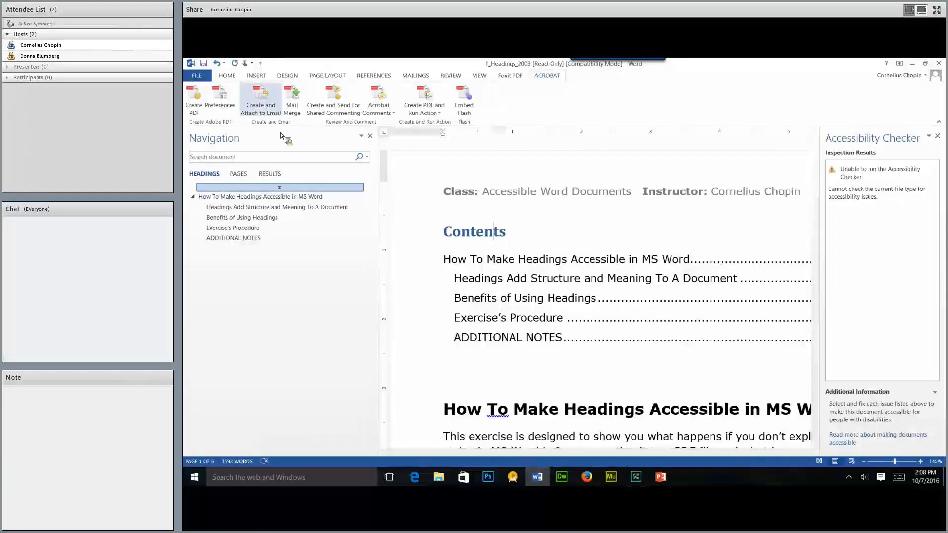
Step: Save the document under the new name 1_Headings_2001 as a Word 97-2003 Document in the WORD_TO_PDF AAUG folder
{"action": "left_click", "coordinate": [203, 63]}
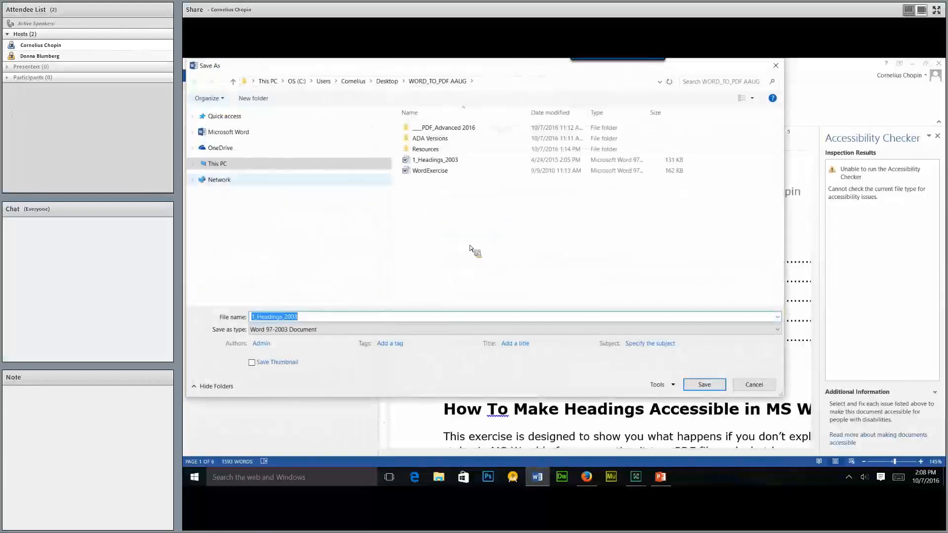
{"action": "left_click", "coordinate": [703, 385]}
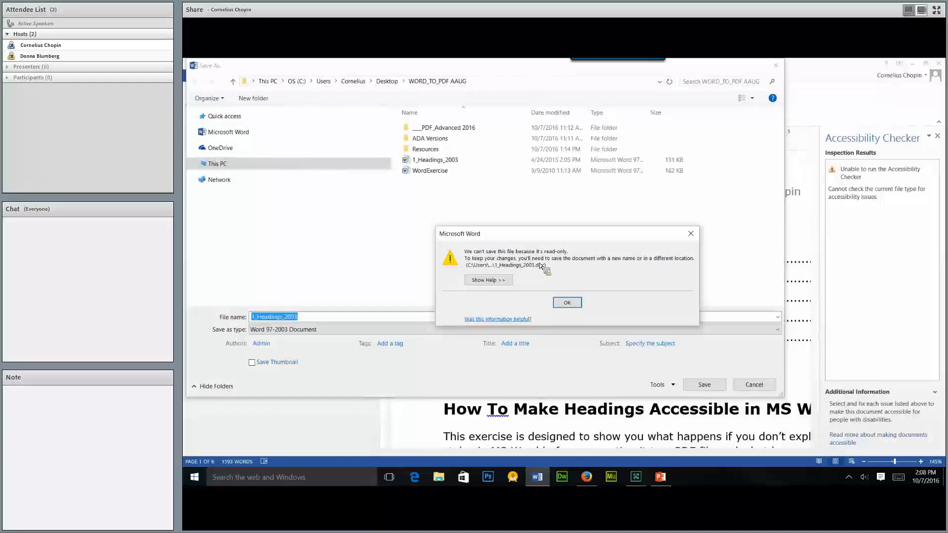
{"action": "left_click", "coordinate": [567, 302]}
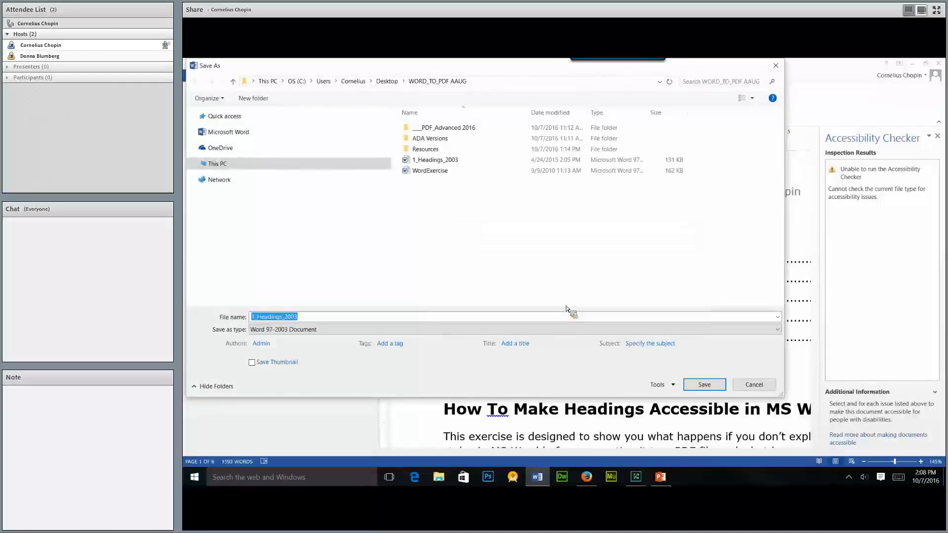
{"action": "left_click", "coordinate": [330, 318]}
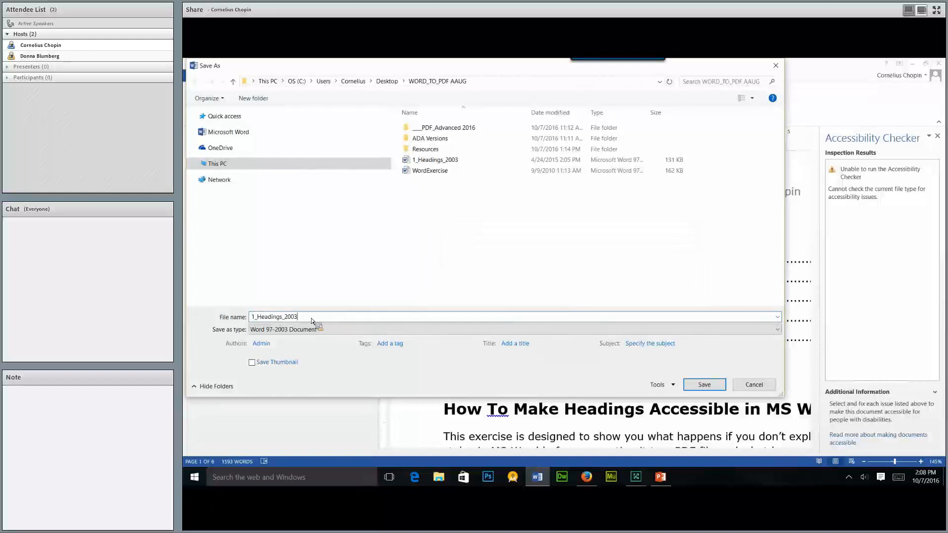
{"action": "key", "text": "BackSpace"}
{"action": "type", "text": "1"}
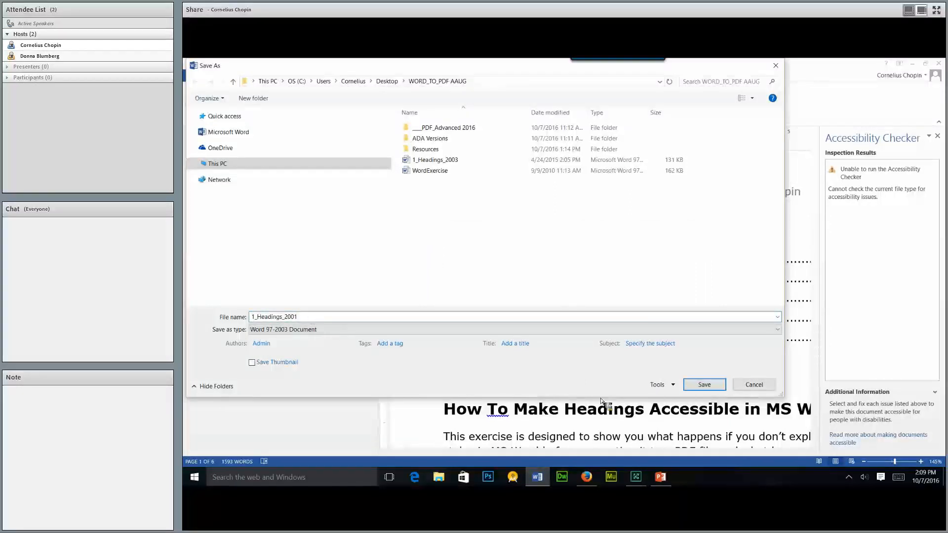
{"action": "left_click", "coordinate": [704, 384]}
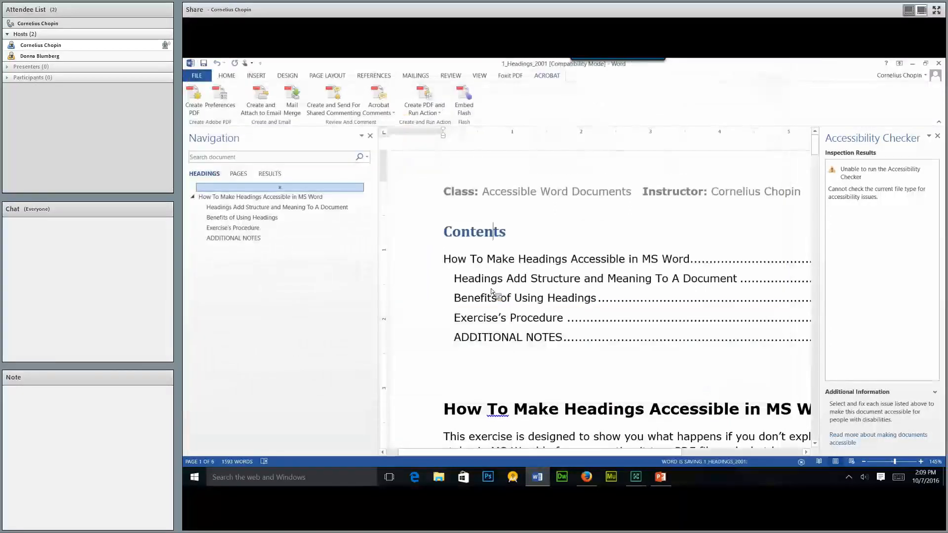
Step: Convert the saved document to a PDF named 1_Headings_2001 with View Result enabled
{"action": "left_click", "coordinate": [194, 105]}
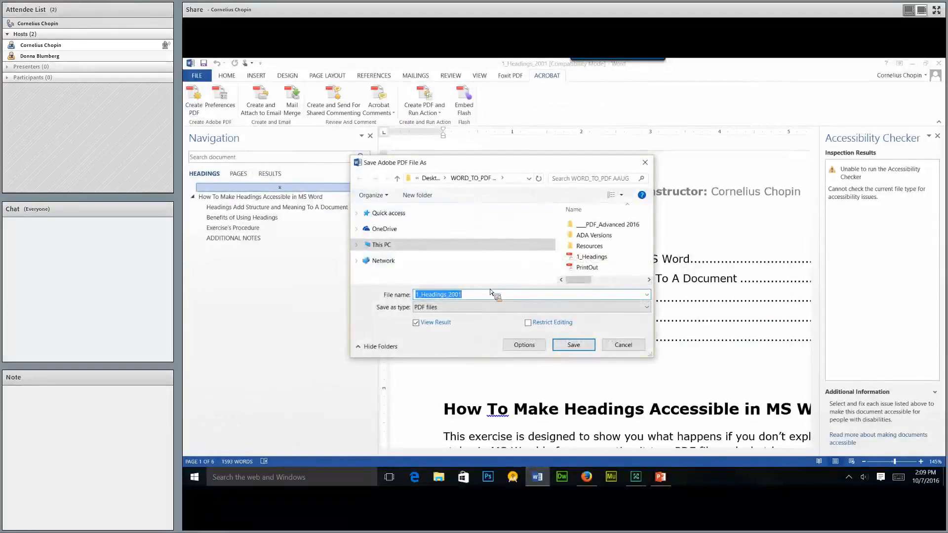
{"action": "left_click", "coordinate": [571, 345]}
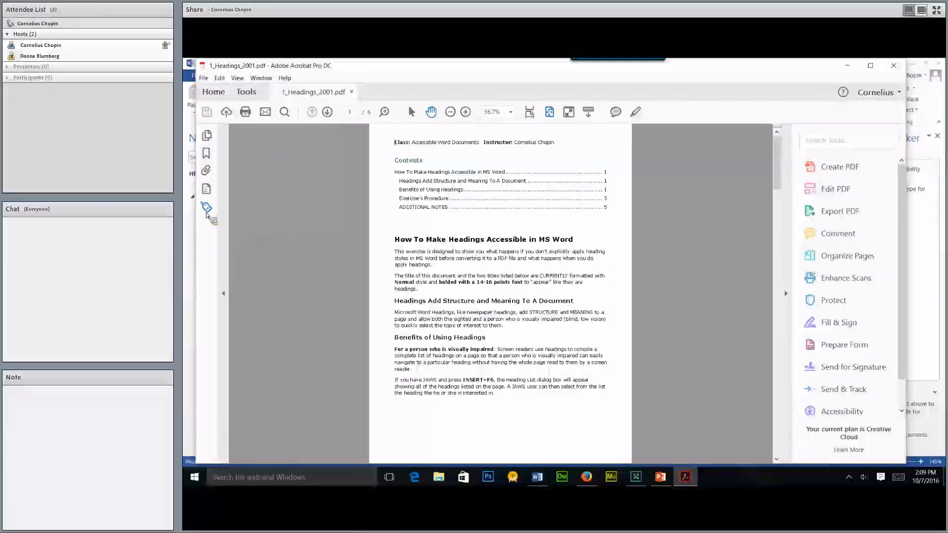
Step: Examine the new PDF's tags under <Sect>, matching the "Benefits of Using Headings" <H2> tag with the page content
{"action": "left_click", "coordinate": [206, 210]}
{"action": "left_click", "coordinate": [227, 176]}
{"action": "left_click", "coordinate": [234, 193]}
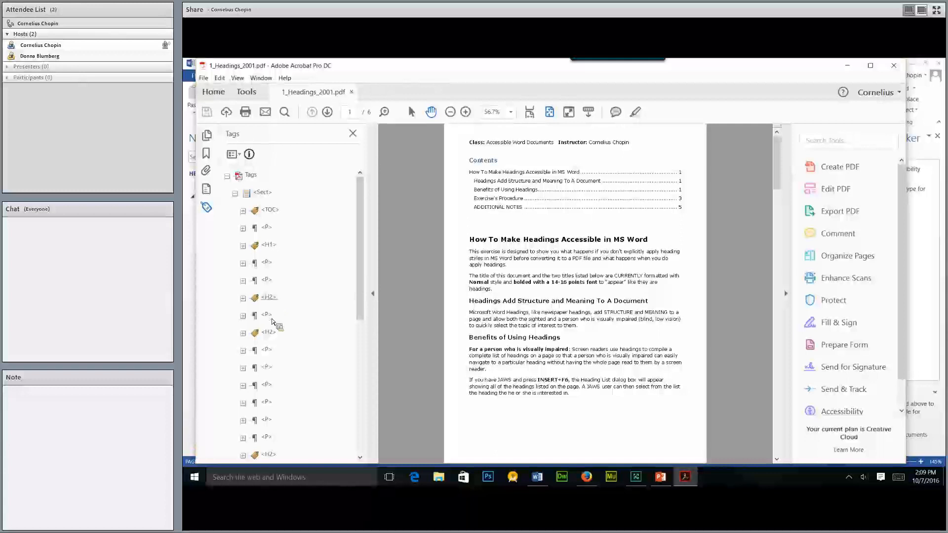
{"action": "left_click", "coordinate": [273, 339]}
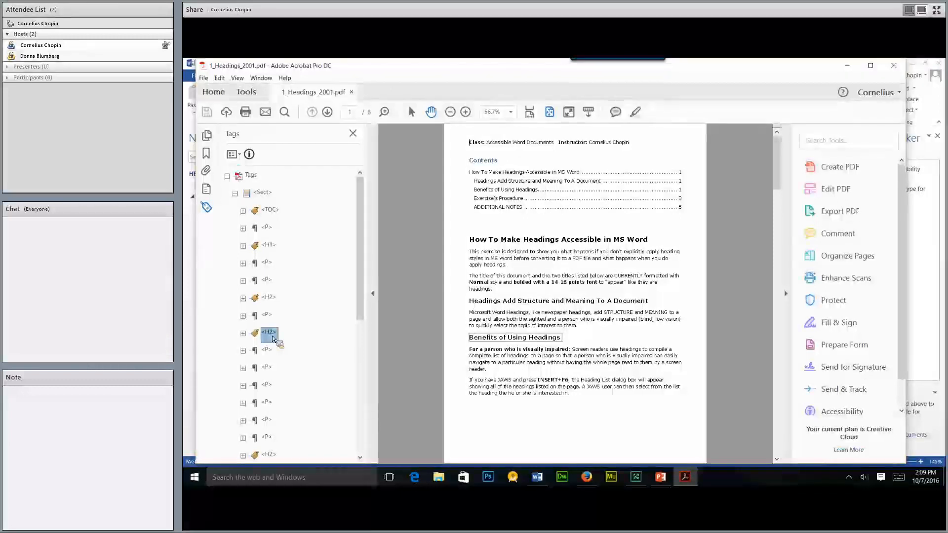
{"action": "left_click_drag", "start_coordinate": [273, 338], "coordinate": [511, 243]}
{"action": "scroll", "coordinate": [511, 243], "scroll_direction": "down", "scroll_amount": 5}
{"action": "scroll", "coordinate": [512, 245], "scroll_direction": "up", "scroll_amount": 4}
{"action": "scroll", "coordinate": [512, 245], "scroll_direction": "down", "scroll_amount": 4}
{"action": "scroll", "coordinate": [512, 245], "scroll_direction": "up", "scroll_amount": 3}
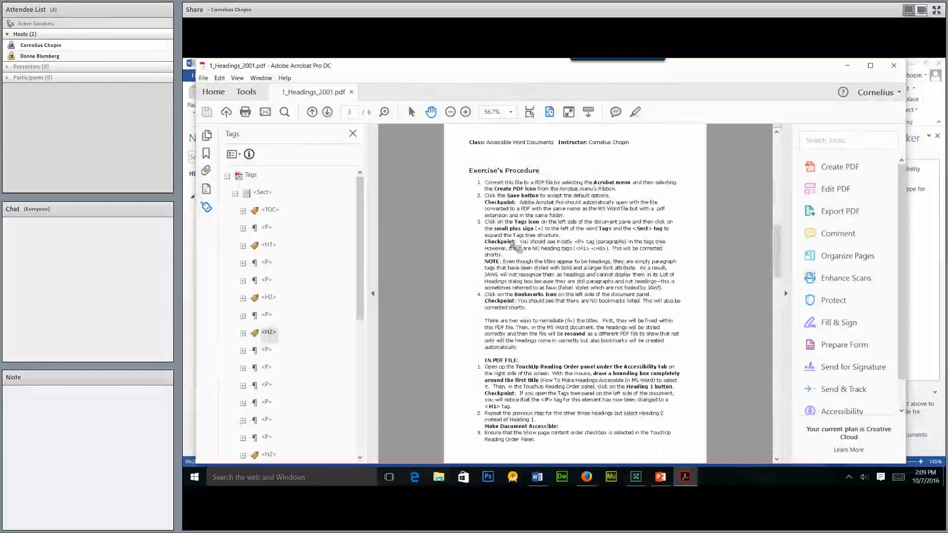
Step: Test the Exercise's Procedure link in the PDF's table of contents and examine the bookmarks generated from the headings
{"action": "scroll", "coordinate": [512, 245], "scroll_direction": "up", "scroll_amount": 3}
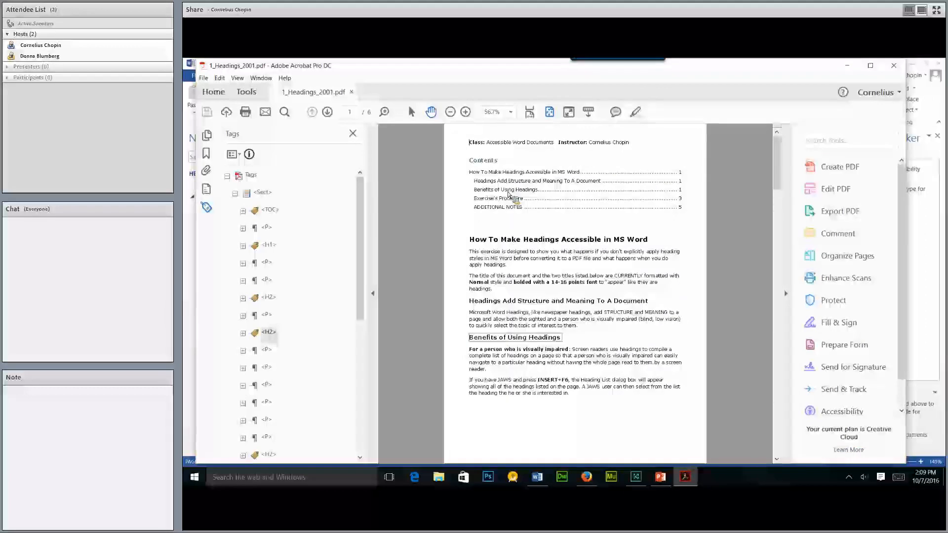
{"action": "left_click", "coordinate": [507, 199]}
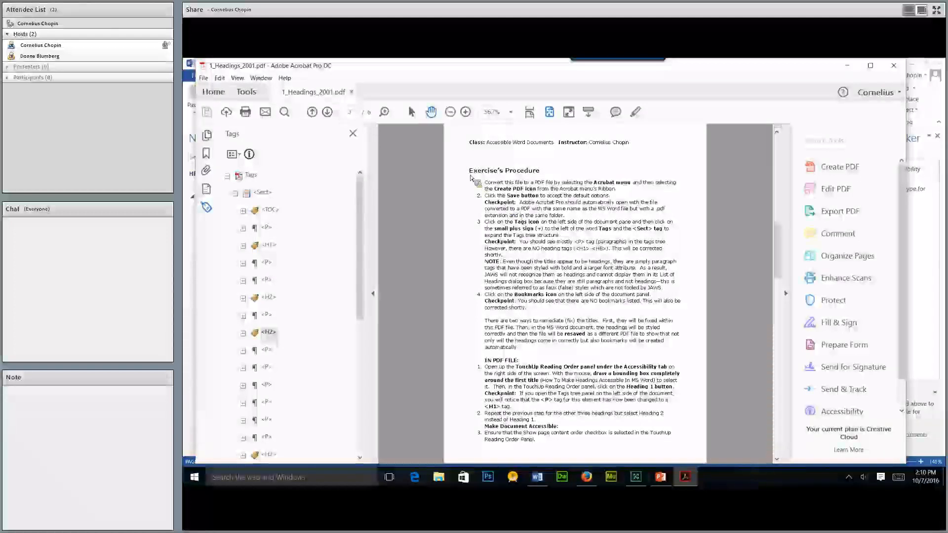
{"action": "left_click", "coordinate": [206, 155]}
{"action": "left_click_drag", "start_coordinate": [280, 198], "coordinate": [280, 252]}
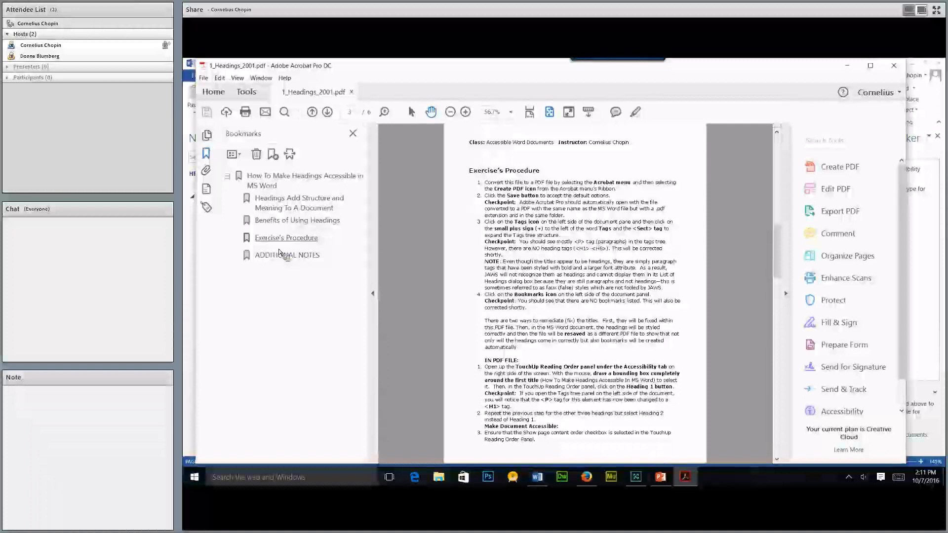
{"action": "left_click_drag", "start_coordinate": [278, 252], "coordinate": [577, 251]}
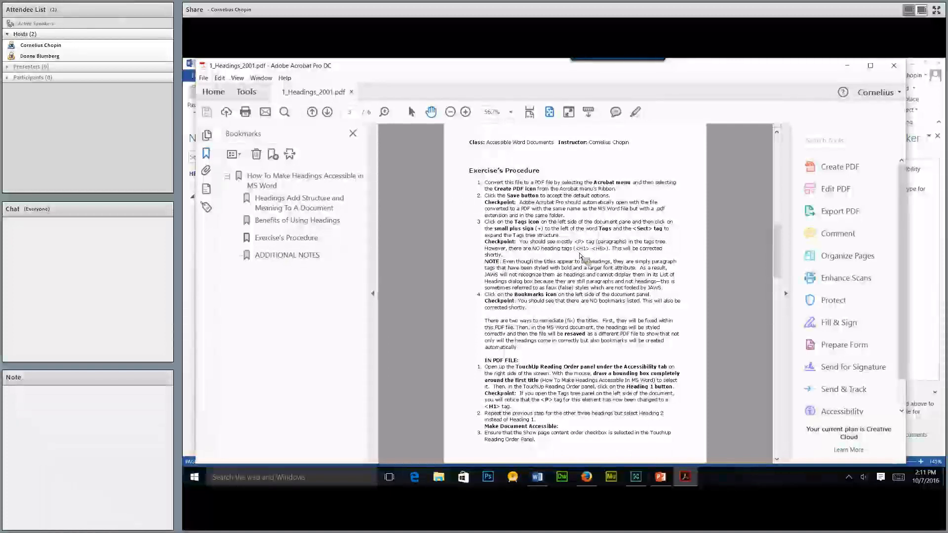
{"action": "scroll", "coordinate": [582, 259], "scroll_direction": "up", "scroll_amount": 2}
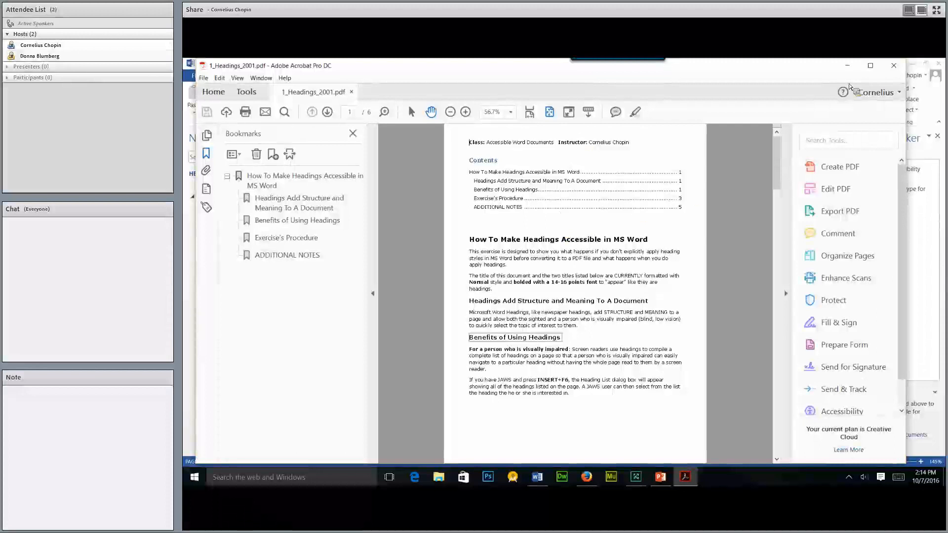
Step: Close the headings PDF and Word document, and open 2_Lists from the WORD_TO_PDF AAUG folder for editing in Word
{"action": "left_click", "coordinate": [893, 67]}
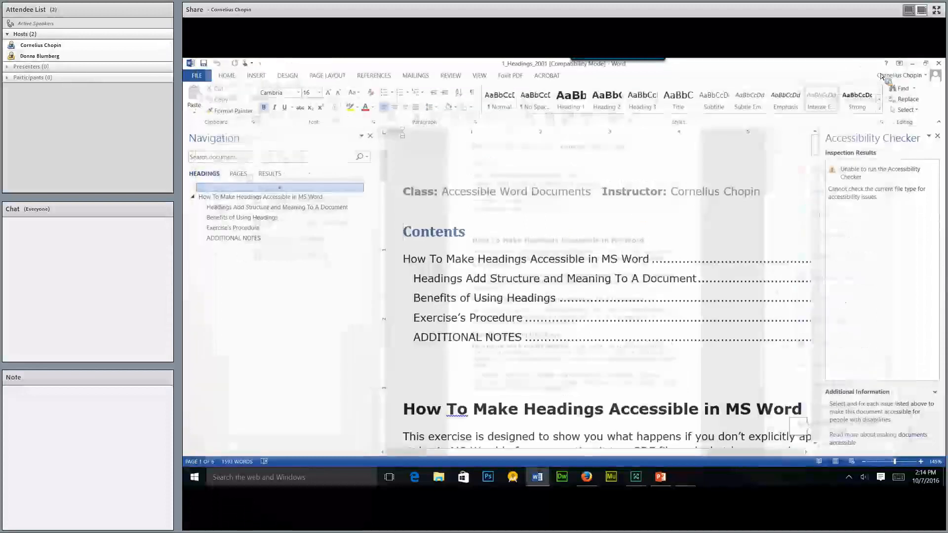
{"action": "double_click", "coordinate": [190, 64]}
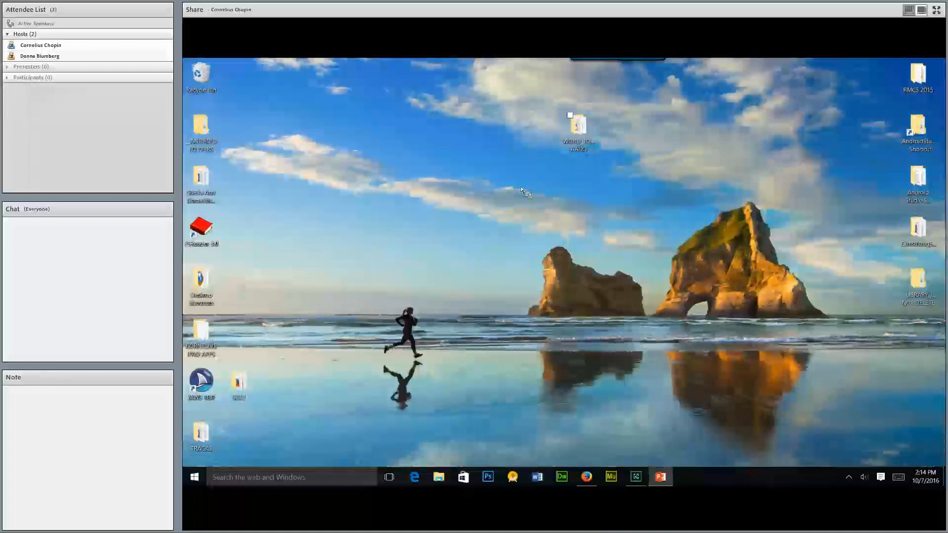
{"action": "double_click", "coordinate": [581, 129]}
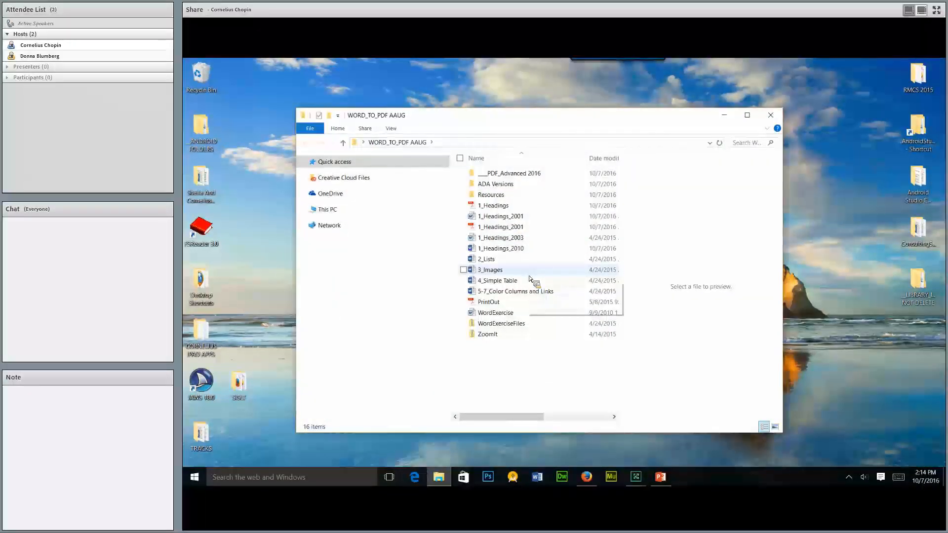
{"action": "left_click", "coordinate": [475, 262]}
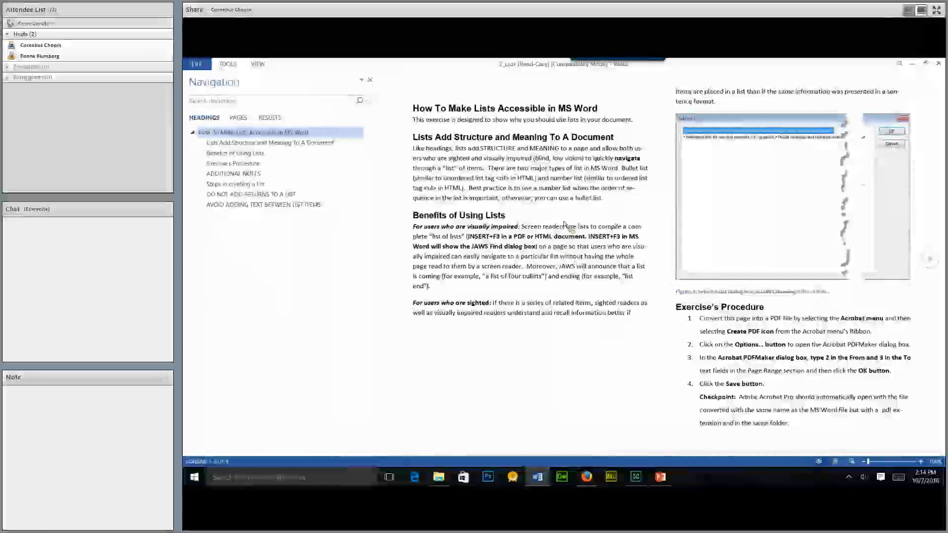
{"action": "left_click", "coordinate": [258, 64]}
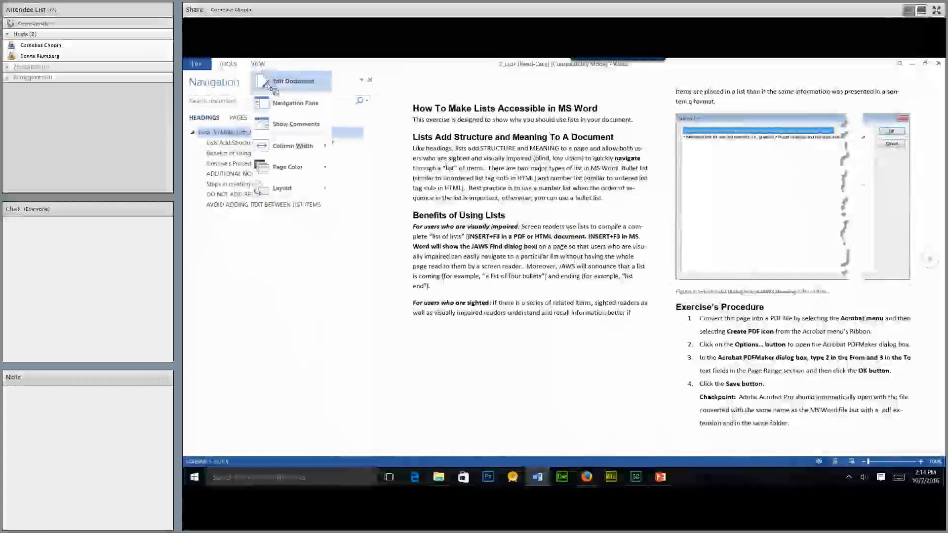
{"action": "left_click", "coordinate": [268, 86]}
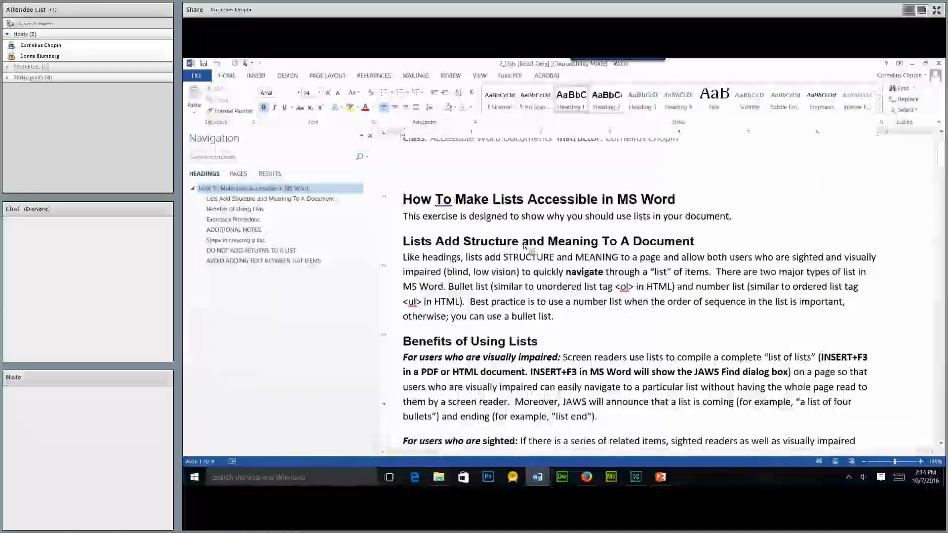
Step: Convert the five agency paragraphs from DADS to DSHS, above "Steps in creating a list", into a bullet list
{"action": "scroll", "coordinate": [524, 245], "scroll_direction": "down", "scroll_amount": 10}
{"action": "scroll", "coordinate": [520, 248], "scroll_direction": "down", "scroll_amount": 2}
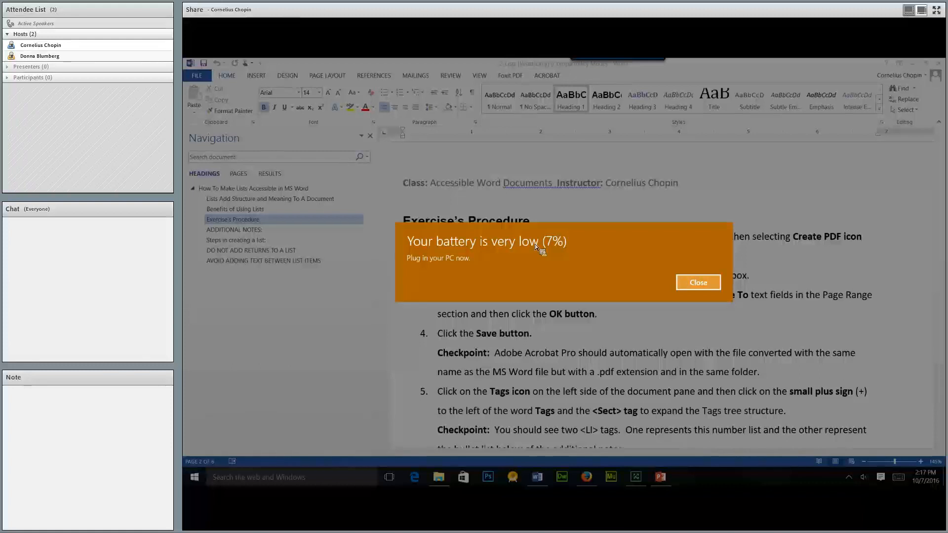
{"action": "key", "text": "Return"}
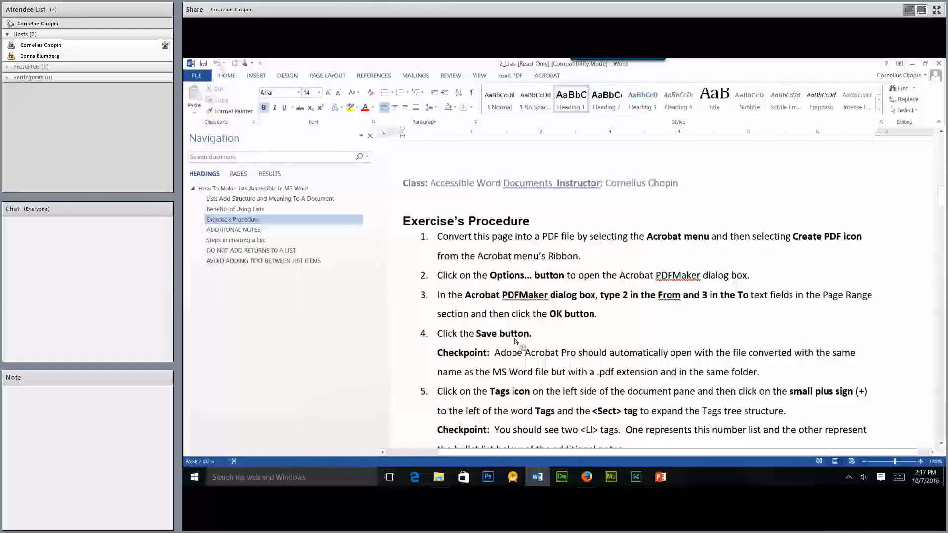
{"action": "left_click", "coordinate": [748, 279]}
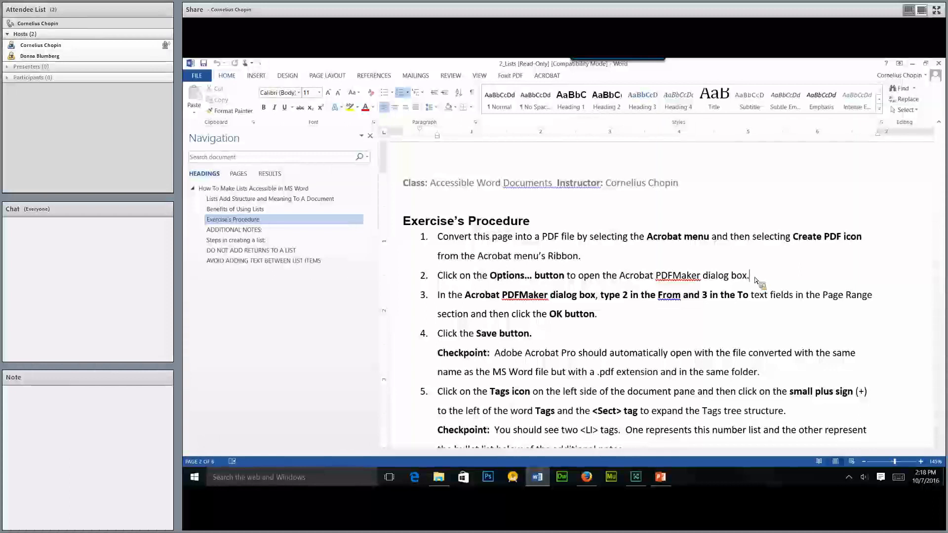
{"action": "scroll", "coordinate": [755, 279], "scroll_direction": "down", "scroll_amount": 10}
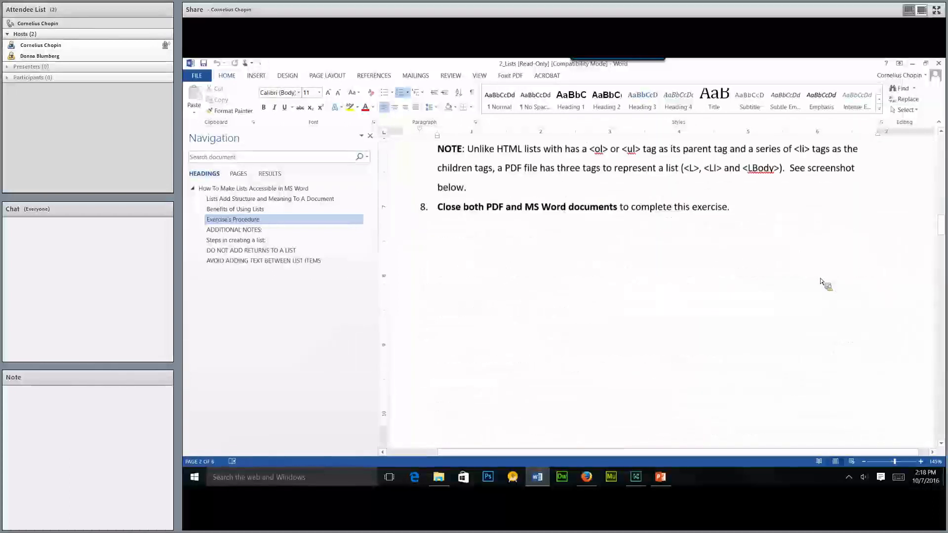
{"action": "scroll", "coordinate": [821, 282], "scroll_direction": "down", "scroll_amount": 5}
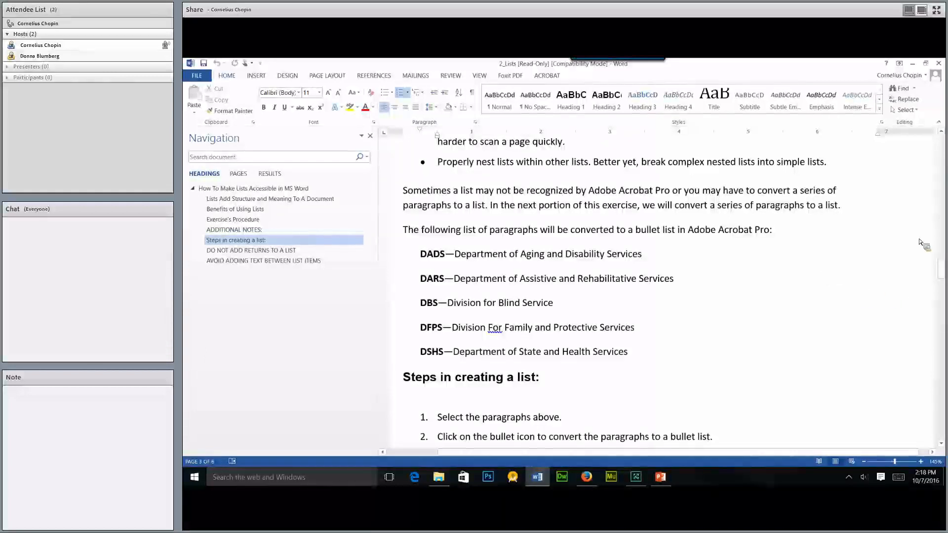
{"action": "left_click", "coordinate": [645, 353]}
{"action": "left_click_drag", "start_coordinate": [646, 353], "coordinate": [412, 272]}
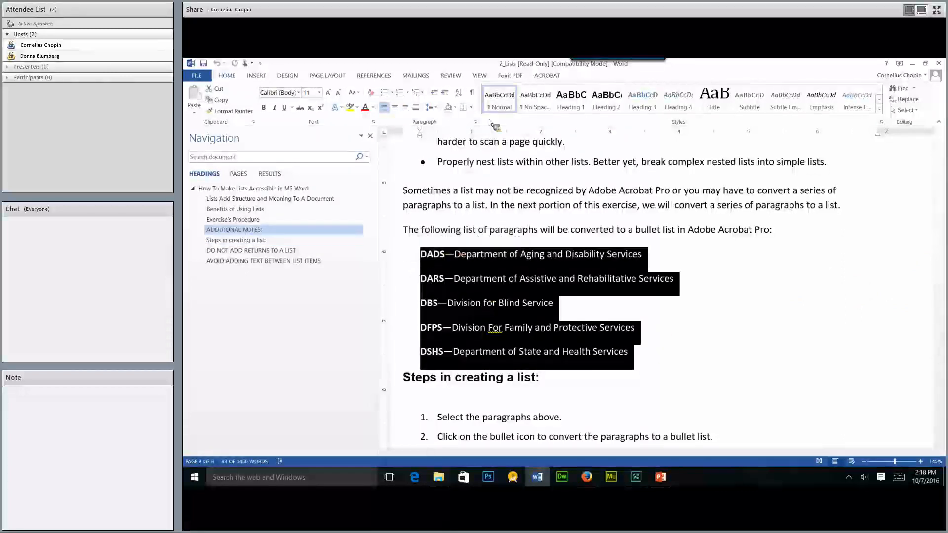
{"action": "left_click", "coordinate": [385, 92]}
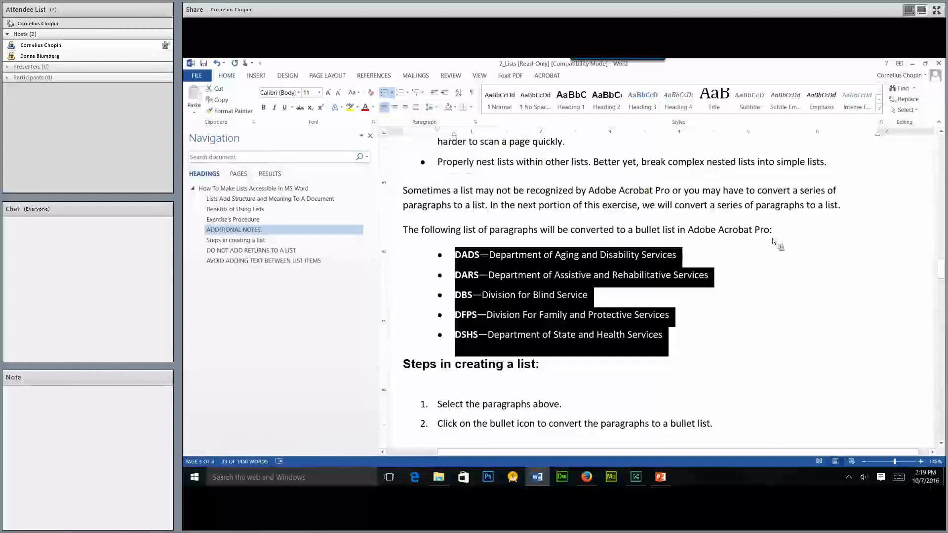
Step: Insert an empty unbulleted line below the DADS list item and undo it
{"action": "left_click", "coordinate": [709, 250]}
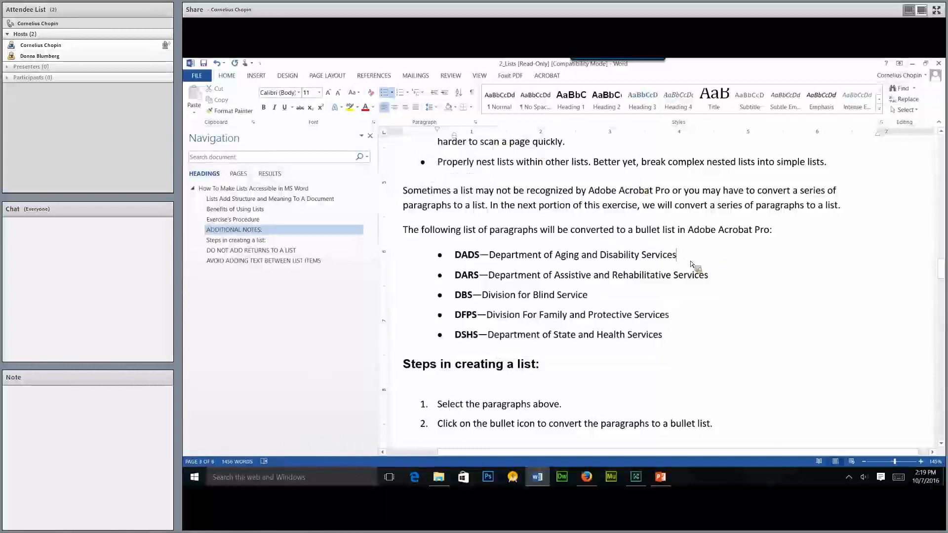
{"action": "key", "text": "Return"}
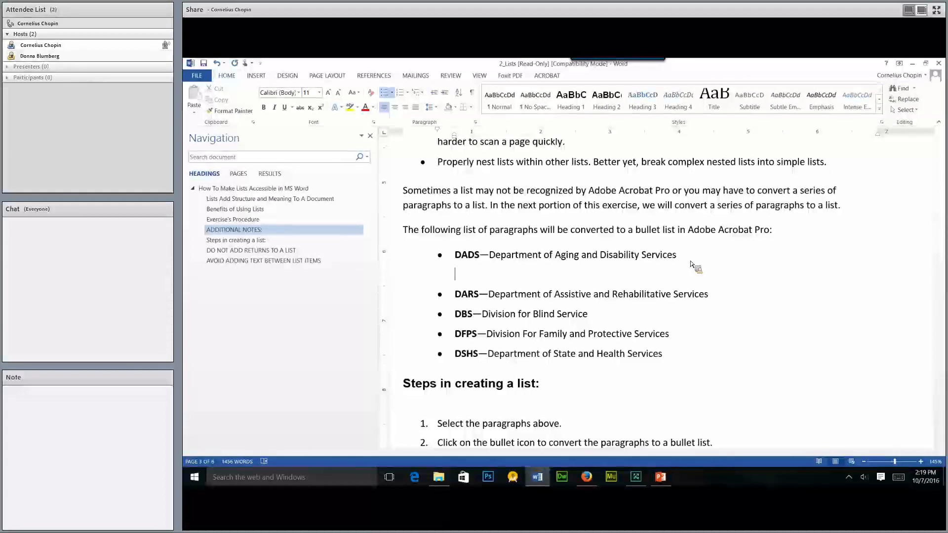
{"action": "key", "text": "ctrl+z"}
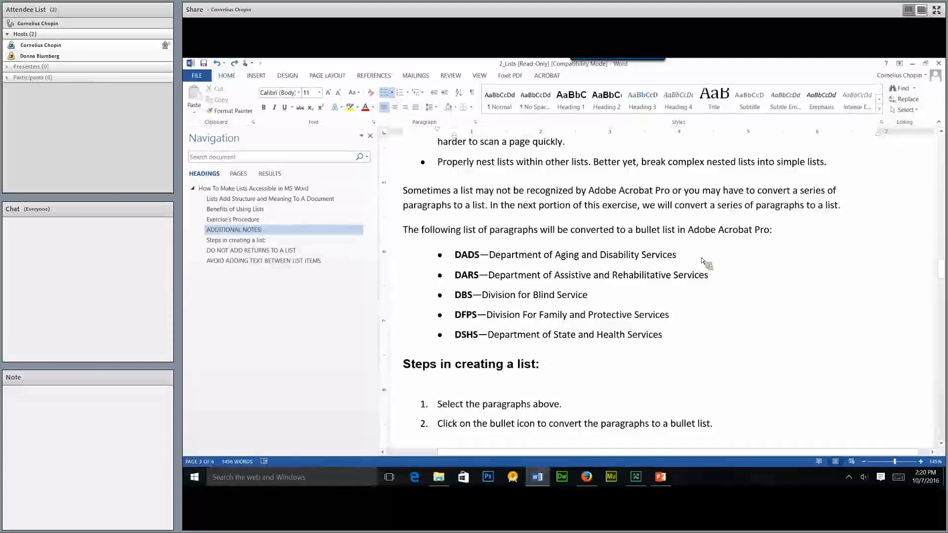
Step: Preview the line spacing options on the five agency bullet items, leaving them at 1.5
{"action": "left_click_drag", "start_coordinate": [690, 333], "coordinate": [464, 272]}
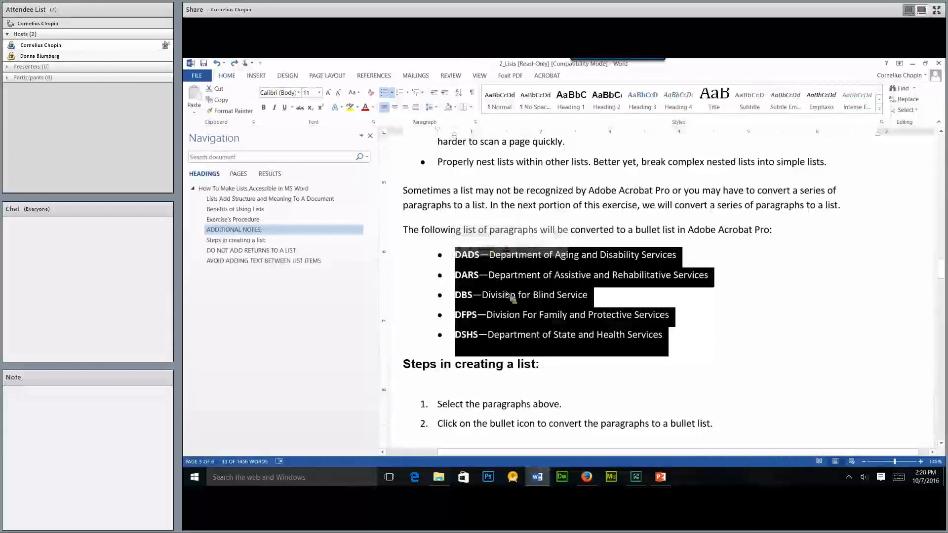
{"action": "left_click", "coordinate": [433, 107]}
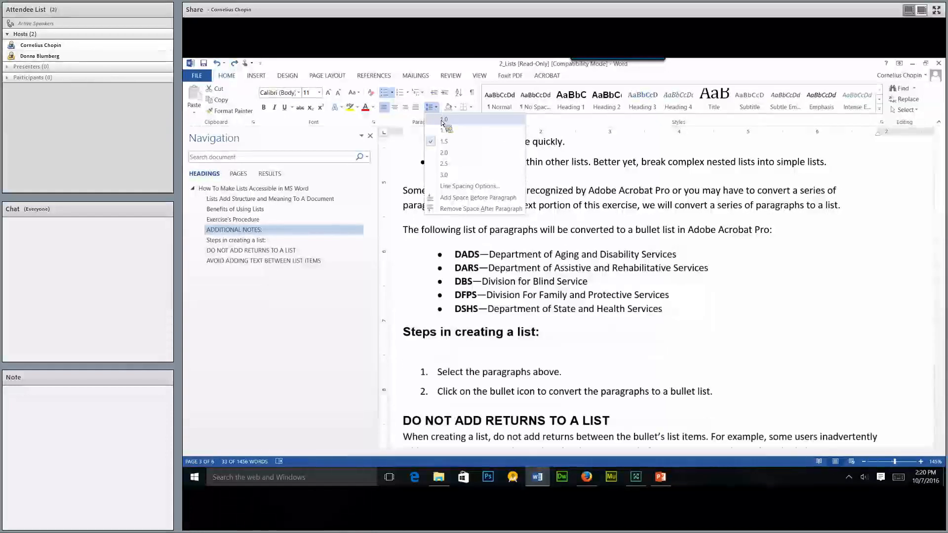
{"action": "left_click", "coordinate": [449, 140]}
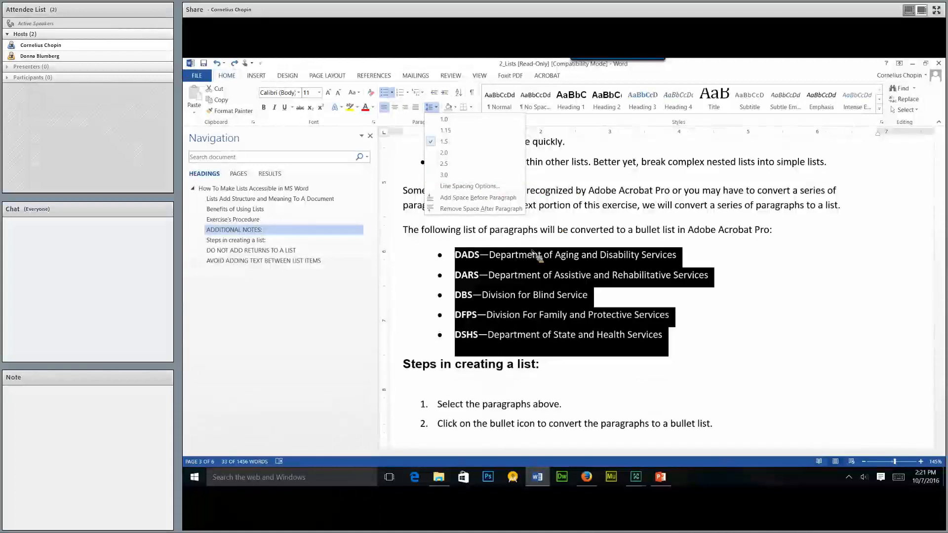
{"action": "left_click", "coordinate": [523, 261]}
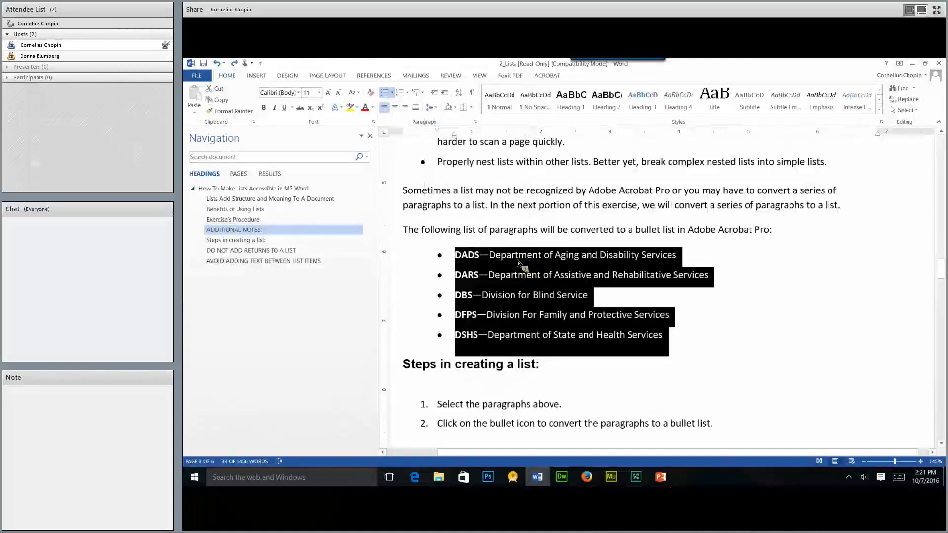
Step: Try adding FDGJDSFG on an unbulleted line below DADS, undo it, and briefly show the paragraph marks
{"action": "left_click", "coordinate": [517, 260]}
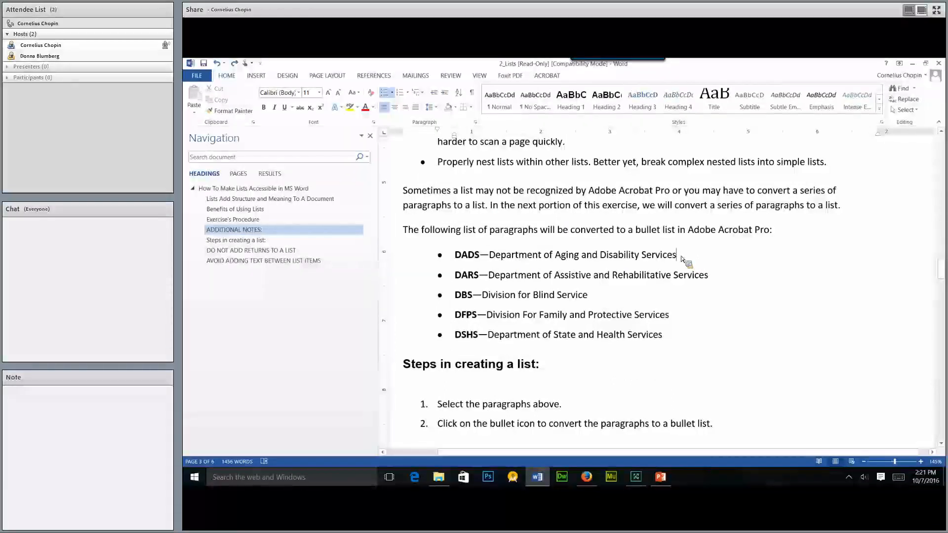
{"action": "key", "text": "Return"}
{"action": "type", "text": "FDGJDSFG"}
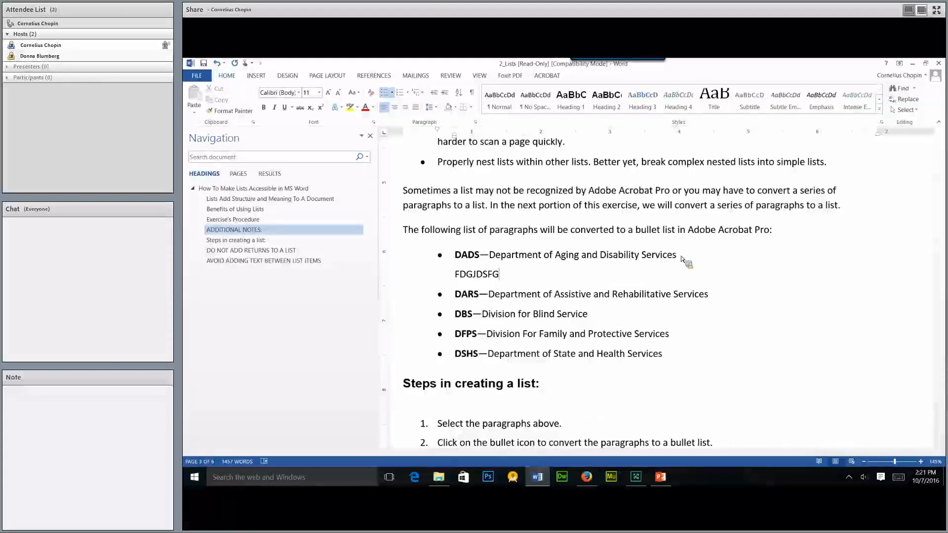
{"action": "key", "text": "ctrl+z"}
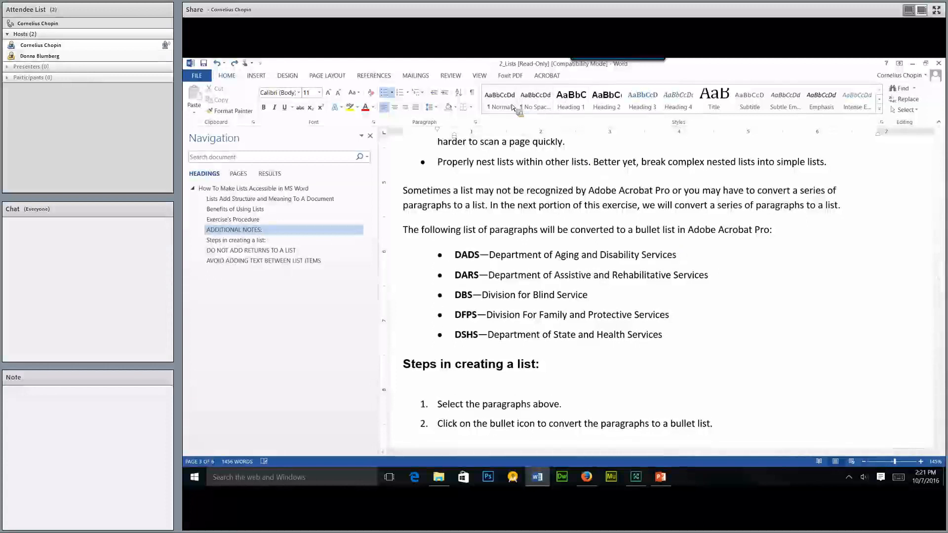
{"action": "left_click", "coordinate": [471, 94]}
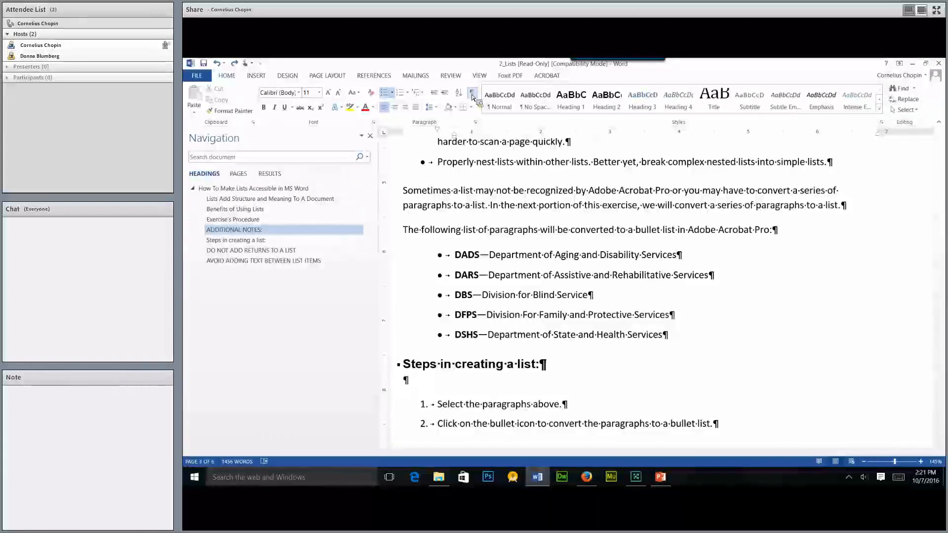
{"action": "left_click", "coordinate": [472, 93]}
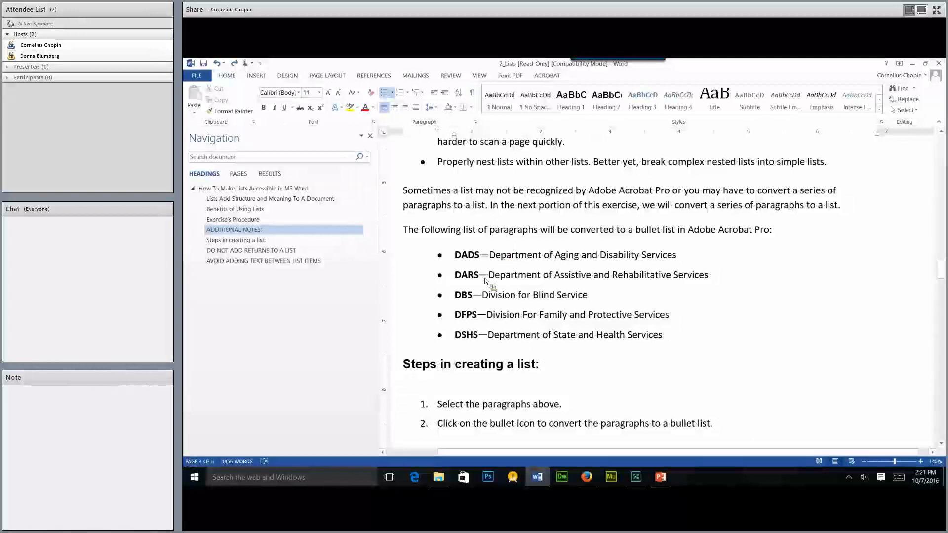
Step: Demote the DARS and DBS items to sub-bullets under DADS and promote them back to the first list level
{"action": "left_click_drag", "start_coordinate": [455, 275], "coordinate": [598, 309]}
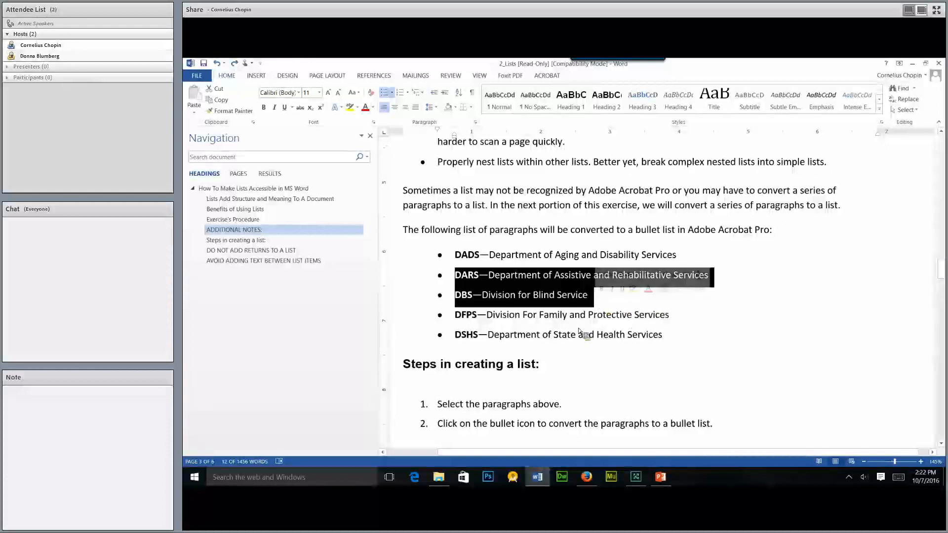
{"action": "key", "text": "Tab"}
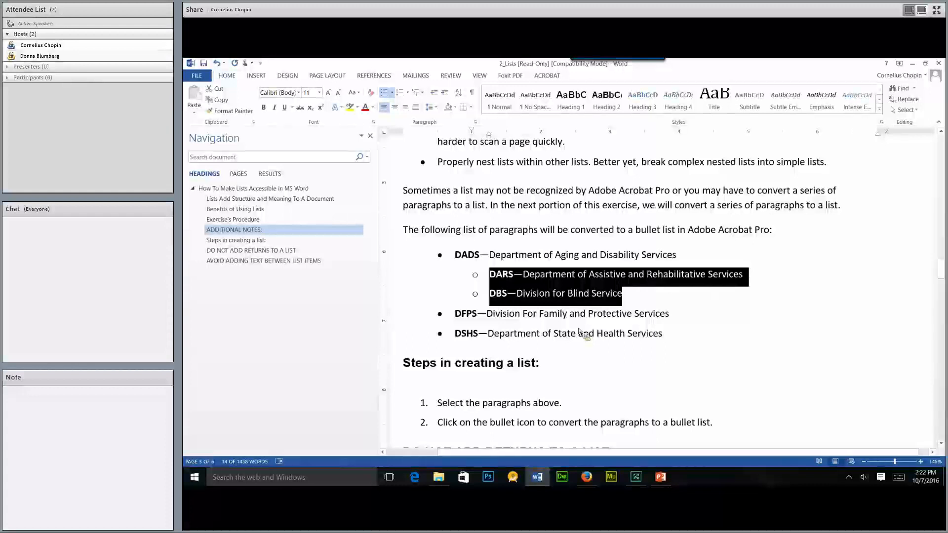
{"action": "key", "text": "shift+Tab"}
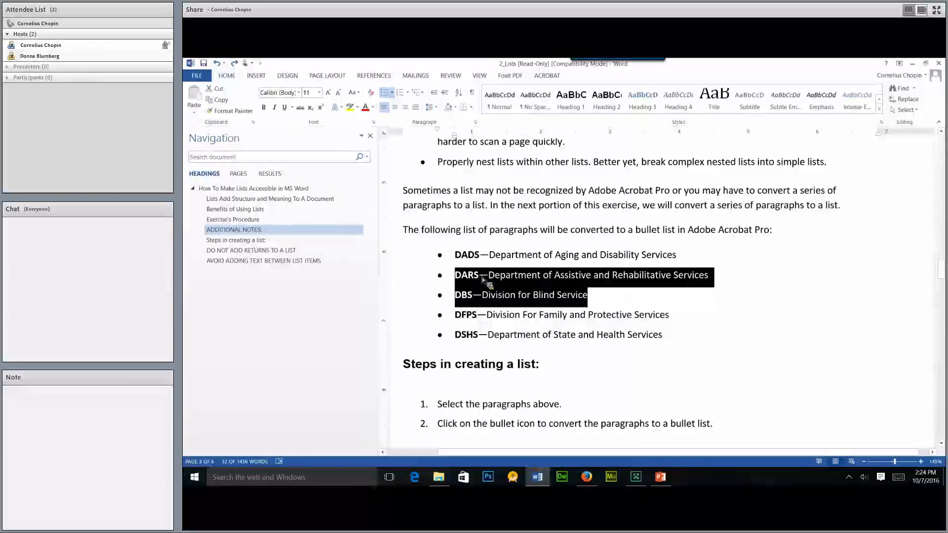
{"action": "scroll", "coordinate": [521, 294], "scroll_direction": "up", "scroll_amount": 2}
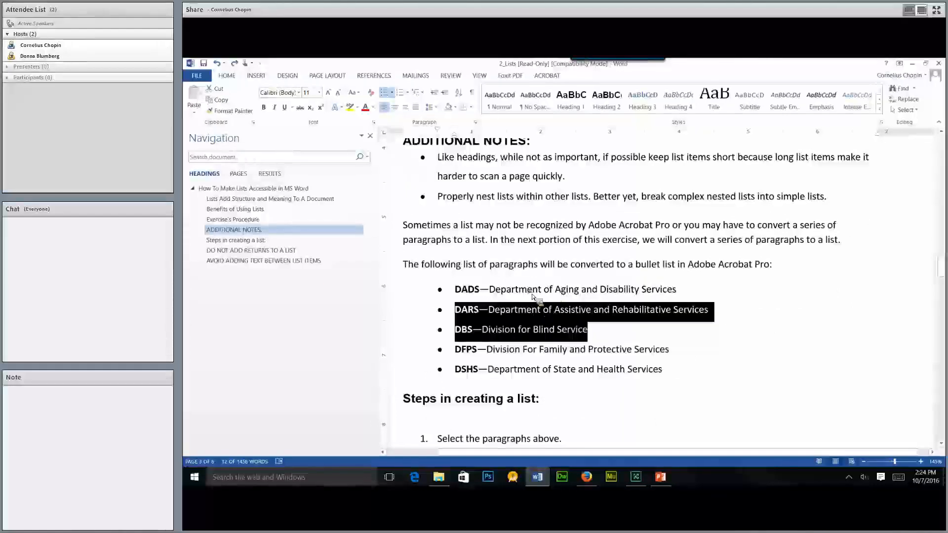
{"action": "left_click", "coordinate": [535, 296]}
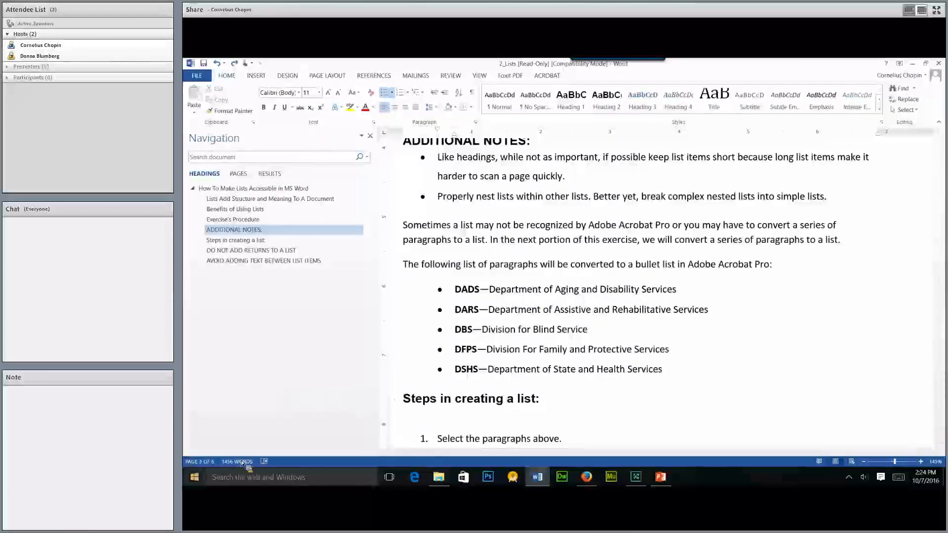
Step: Launch the JAWS 18 screen reader and accept restarting the computer to run it in 40-minute demo mode
{"action": "left_click", "coordinate": [193, 476]}
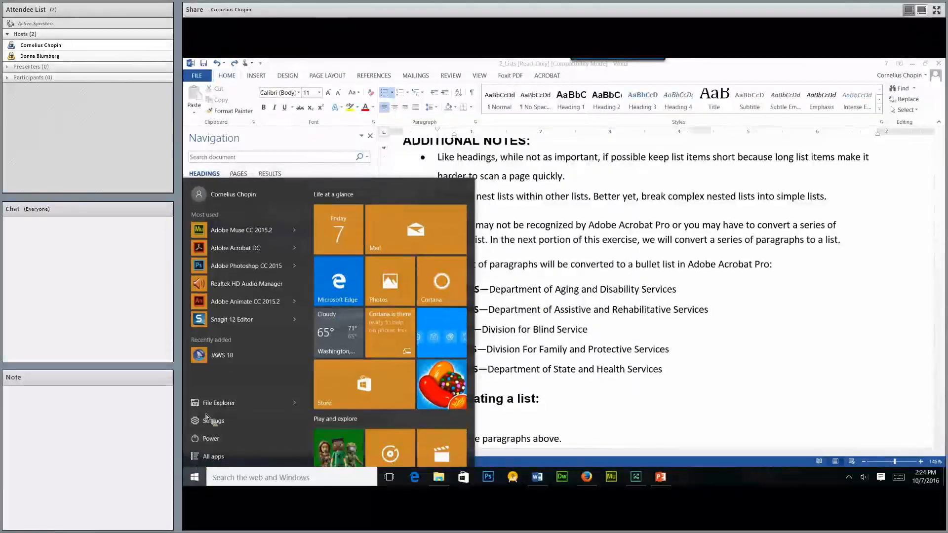
{"action": "left_click", "coordinate": [218, 355]}
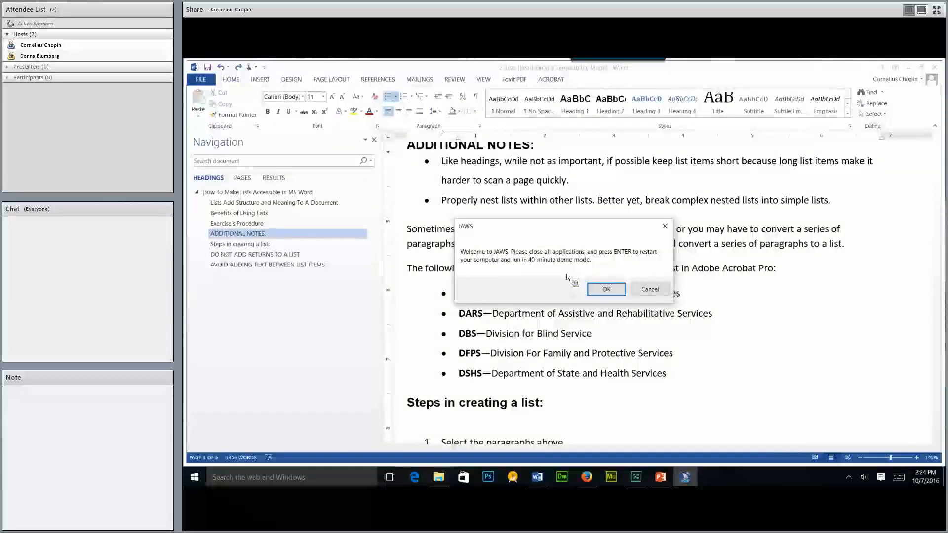
{"action": "left_click", "coordinate": [618, 293]}
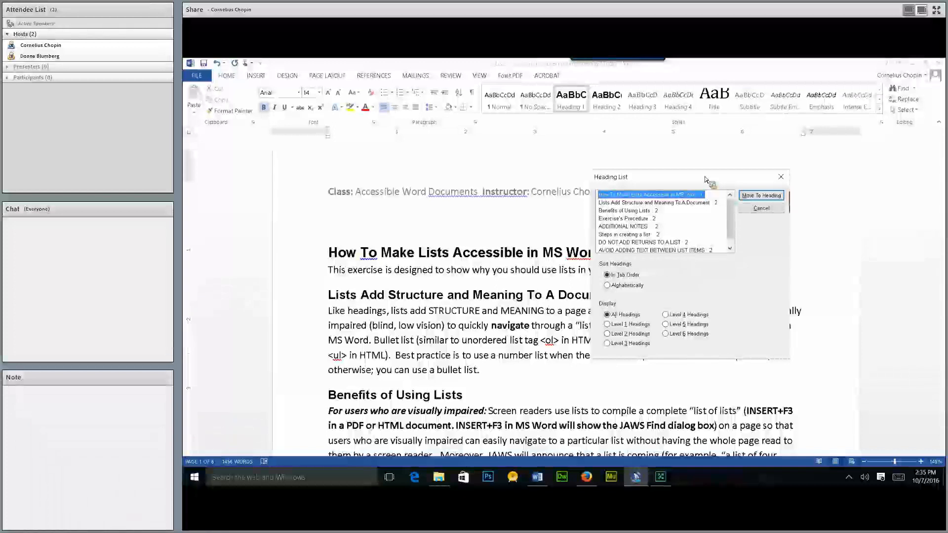
Step: Move to the heading "Lists Add Structure and Meaning To A Document" from the JAWS heading list
{"action": "key", "text": "Down"}
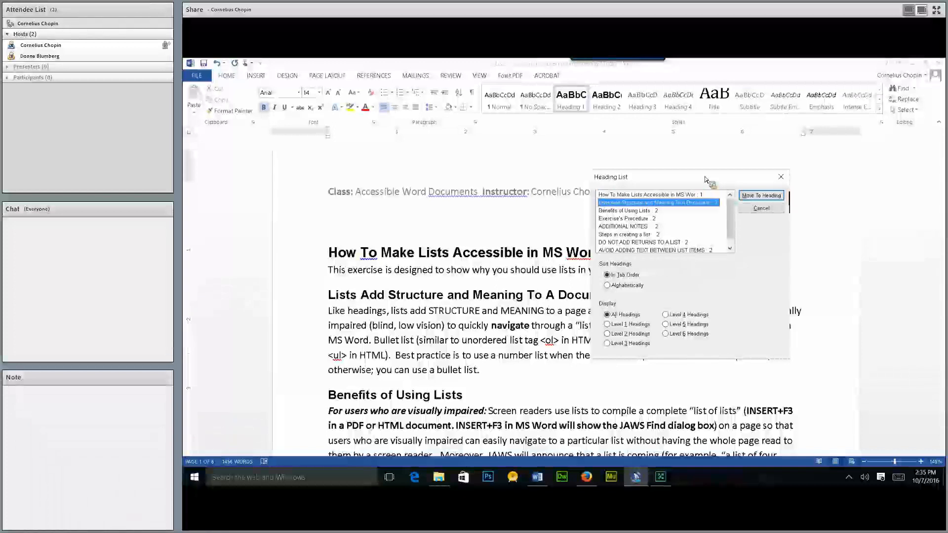
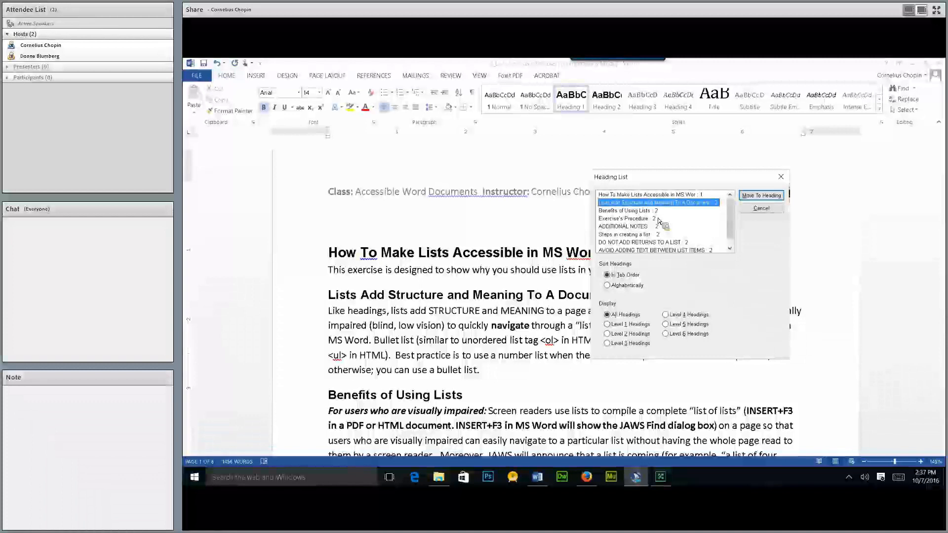
{"action": "key", "text": "Return"}
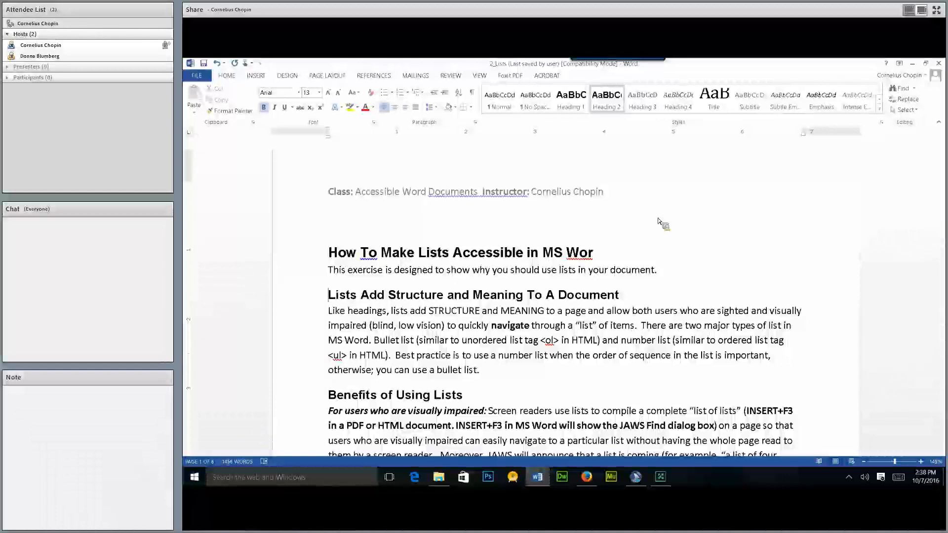
Step: Correct the title's last word to "Word" and have JAWS read from the title through the Benefits of Using Lists heading
{"action": "left_click", "coordinate": [401, 254]}
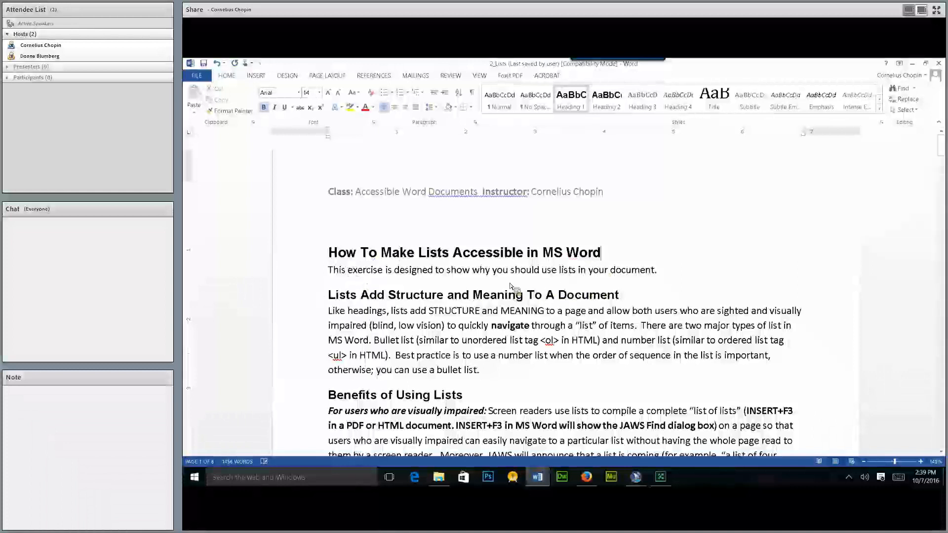
{"action": "left_click", "coordinate": [470, 270]}
{"action": "left_click", "coordinate": [494, 253]}
{"action": "key", "text": "Insert+Down"}
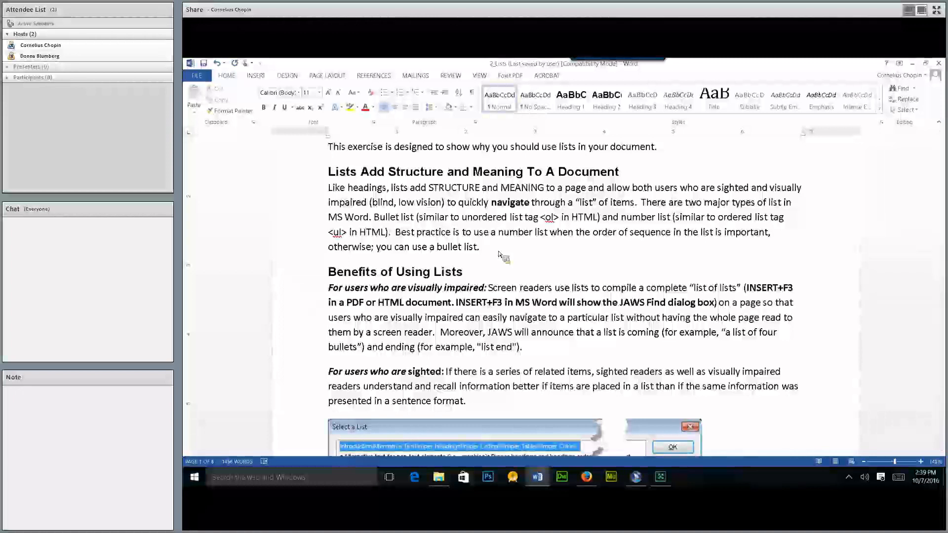
{"action": "key", "text": "Down"}
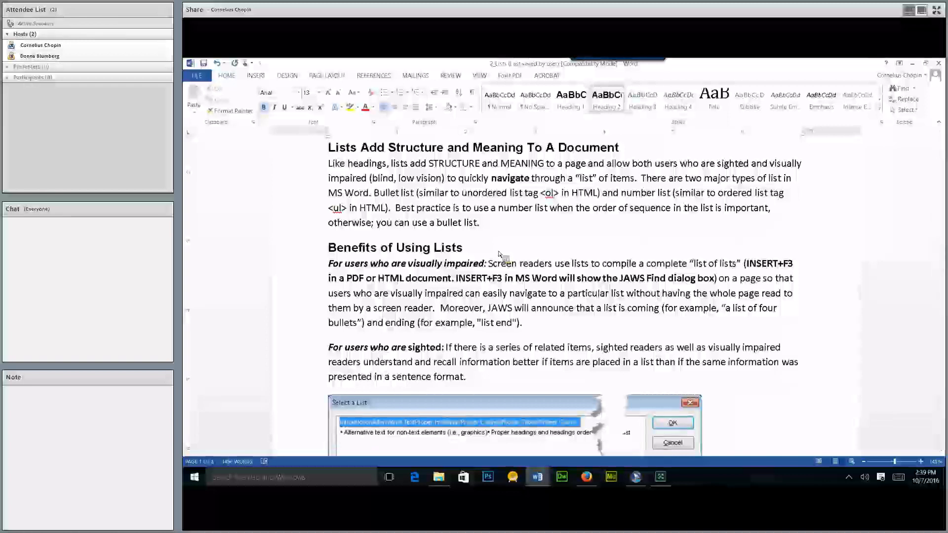
{"action": "key", "text": "Down"}
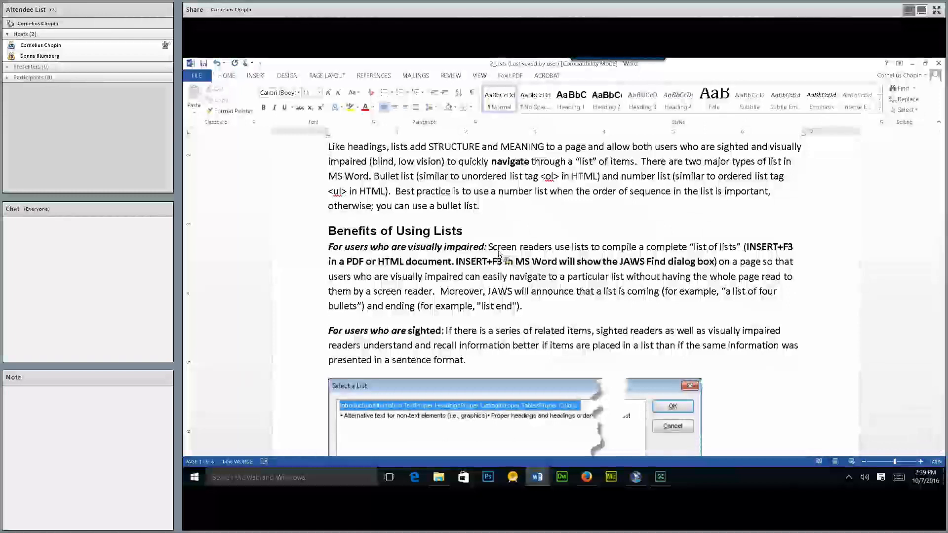
{"action": "key", "text": "ctrl+Down"}
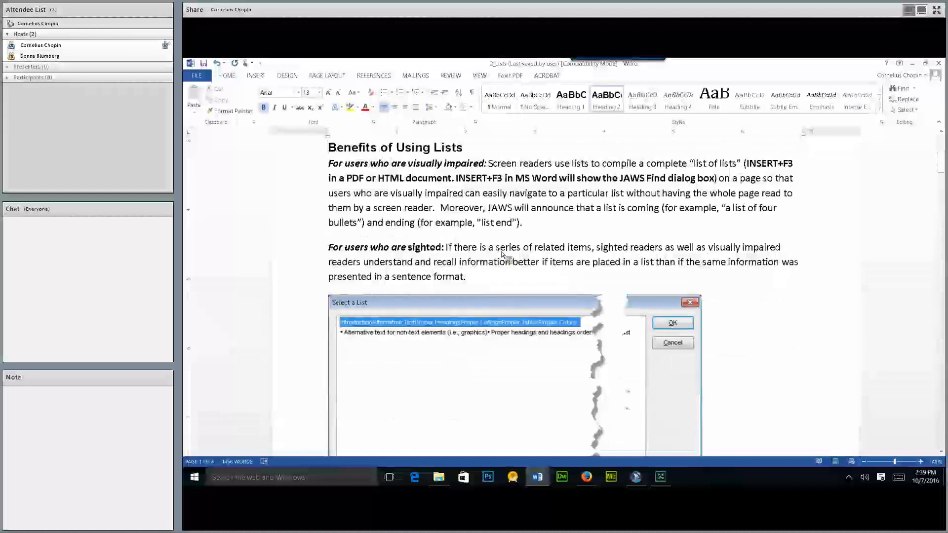
Step: Have JAWS read the first numbered items under the Exercise's Procedure heading
{"action": "scroll", "coordinate": [499, 253], "scroll_direction": "down", "scroll_amount": 10}
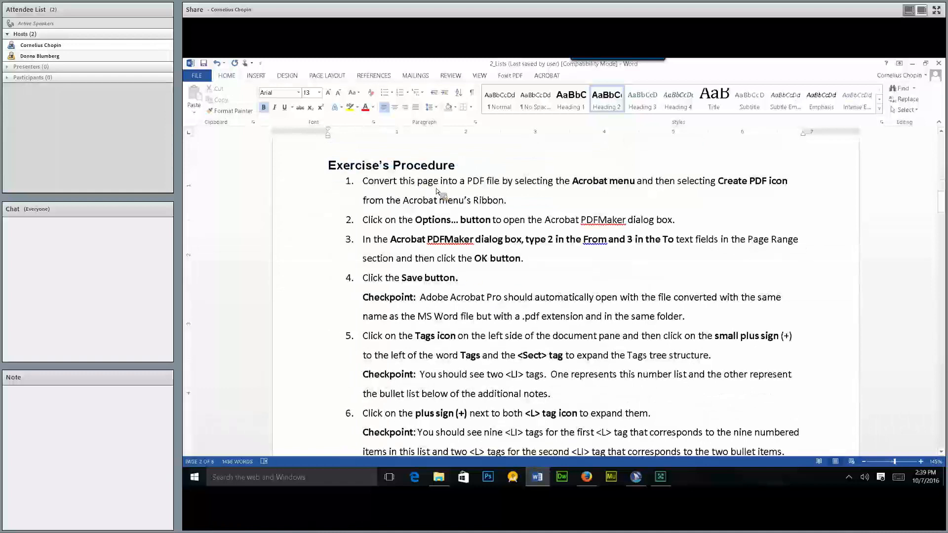
{"action": "scroll", "coordinate": [436, 192], "scroll_direction": "down", "scroll_amount": 1}
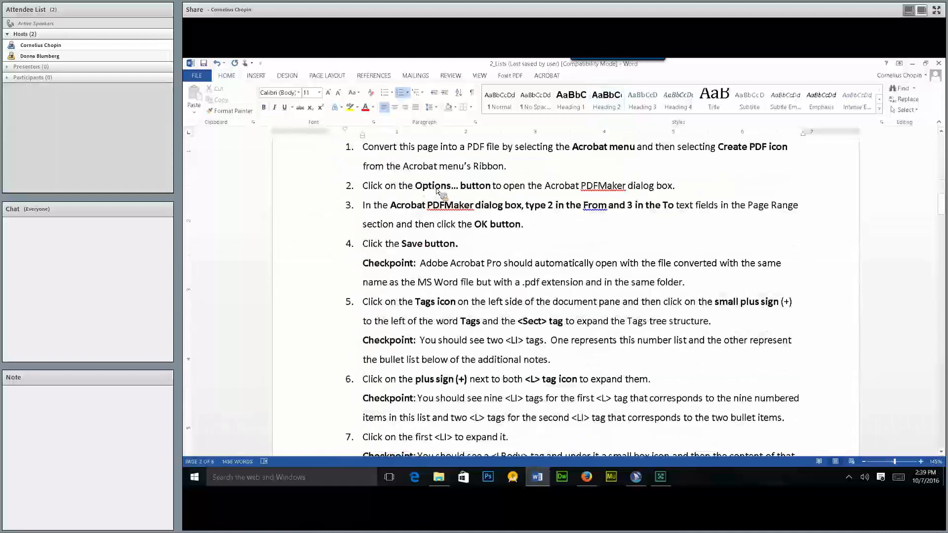
{"action": "scroll", "coordinate": [436, 191], "scroll_direction": "down", "scroll_amount": 1}
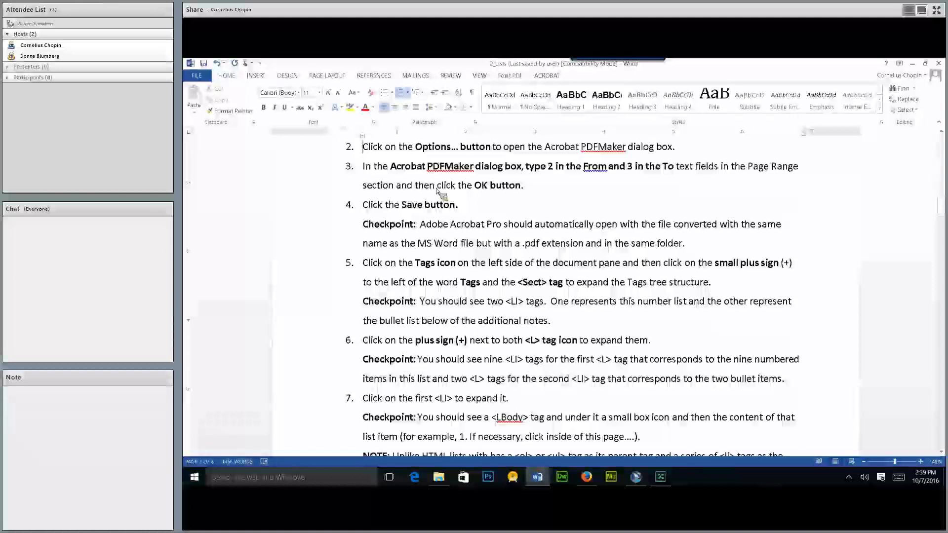
{"action": "scroll", "coordinate": [436, 192], "scroll_direction": "down", "scroll_amount": 1}
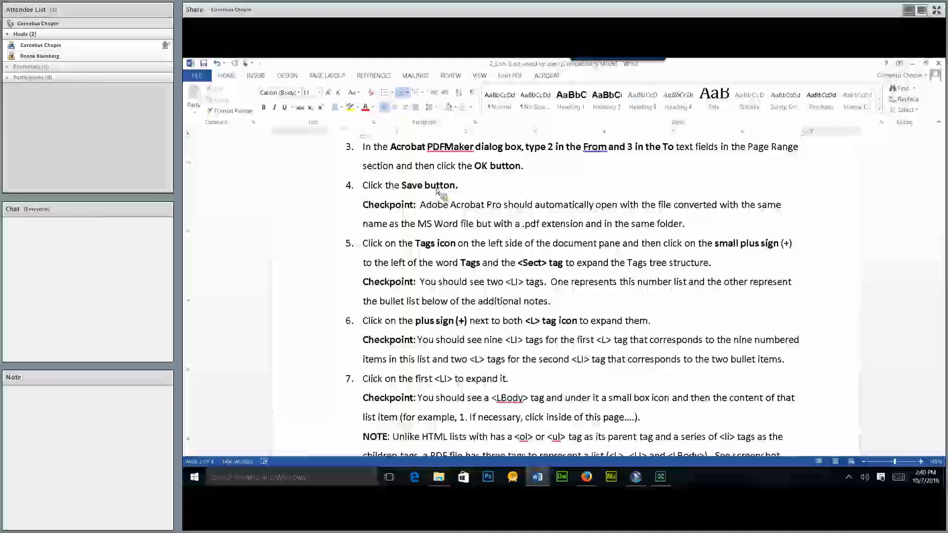
Step: Convert the five agency paragraphs from DADS to DSHS into a bullet list and undo the conversion
{"action": "scroll", "coordinate": [436, 193], "scroll_direction": "down", "scroll_amount": 3}
{"action": "scroll", "coordinate": [436, 202], "scroll_direction": "down", "scroll_amount": 5}
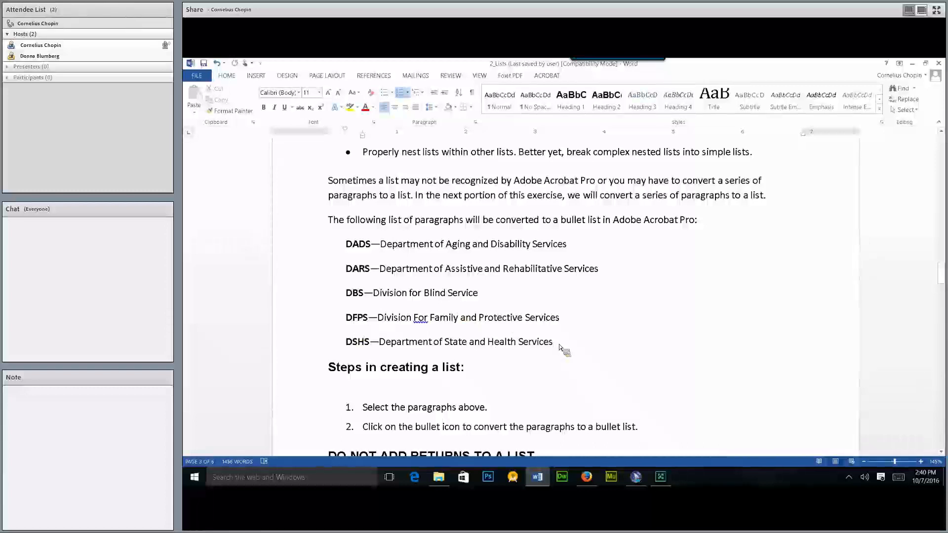
{"action": "left_click_drag", "start_coordinate": [567, 350], "coordinate": [356, 253]}
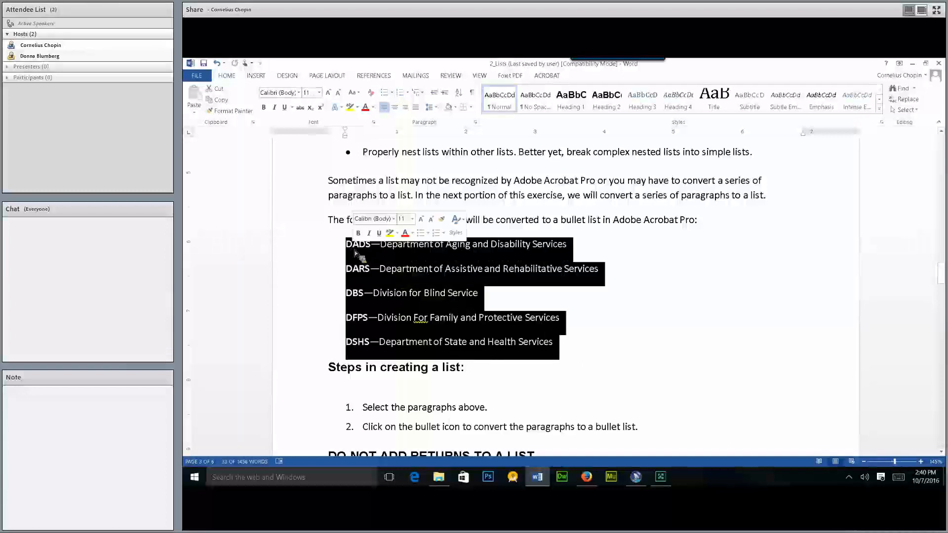
{"action": "left_click", "coordinate": [384, 93]}
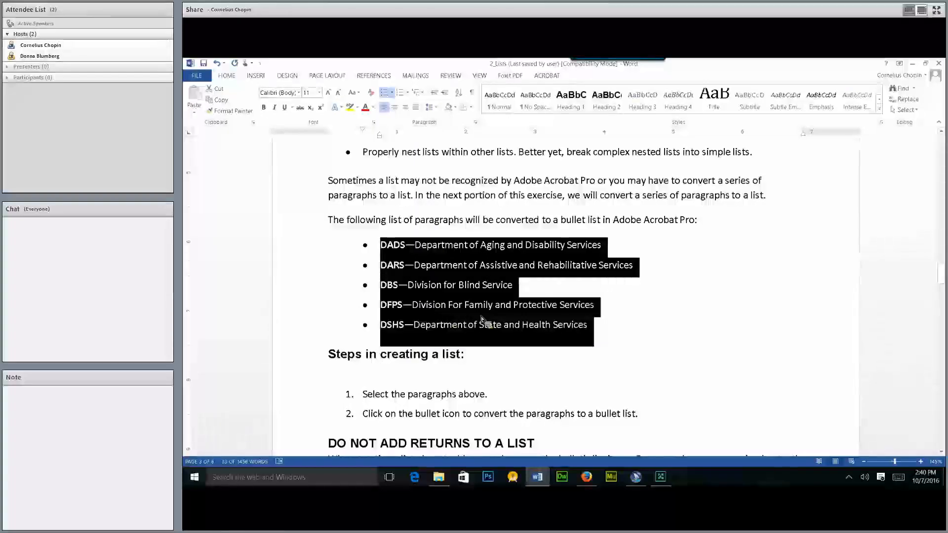
{"action": "scroll", "coordinate": [482, 318], "scroll_direction": "up", "scroll_amount": 1}
{"action": "scroll", "coordinate": [508, 338], "scroll_direction": "down", "scroll_amount": 2}
{"action": "key", "text": "ctrl+z"}
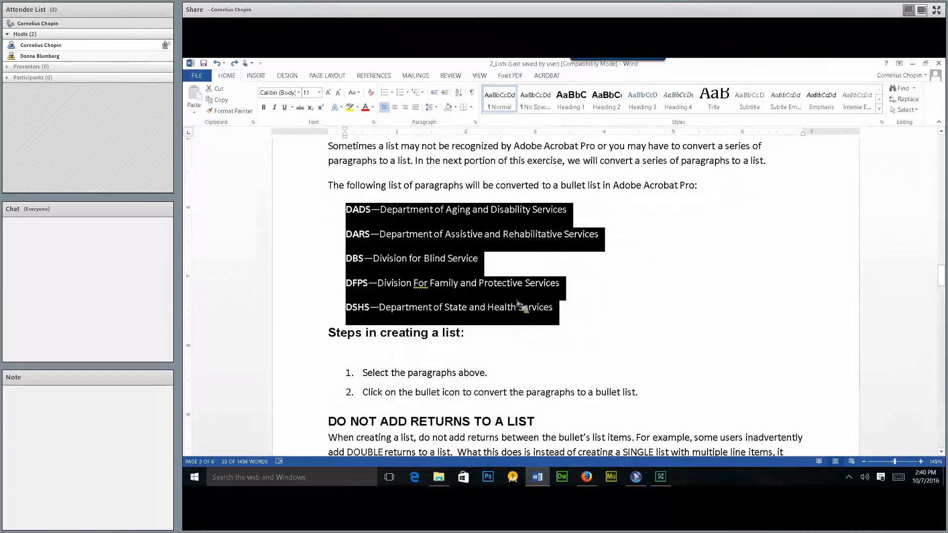
Step: Add blank paragraphs after the DSHS line and paste a copy of the five agency paragraphs (DADS to DSHS) there
{"action": "left_click", "coordinate": [561, 309]}
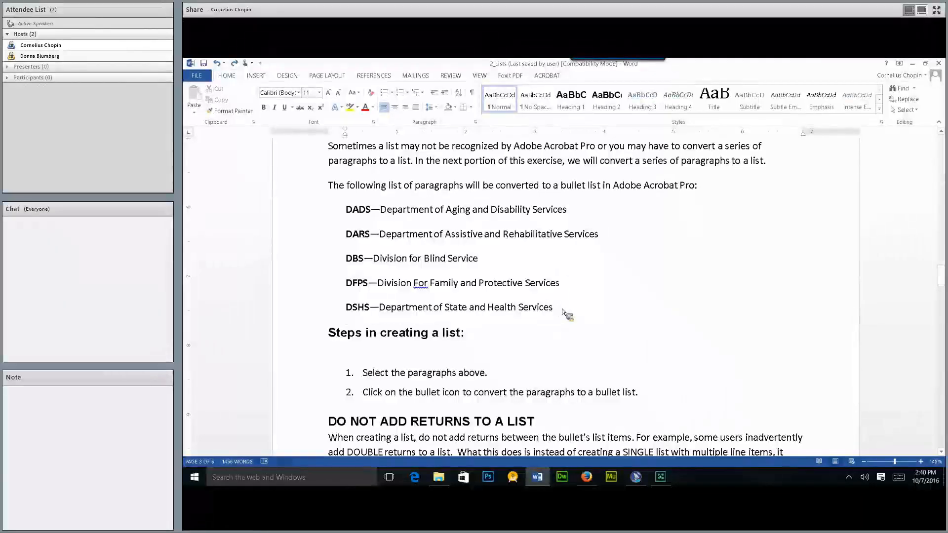
{"action": "key", "text": "Return"}
{"action": "key", "text": "Return"}
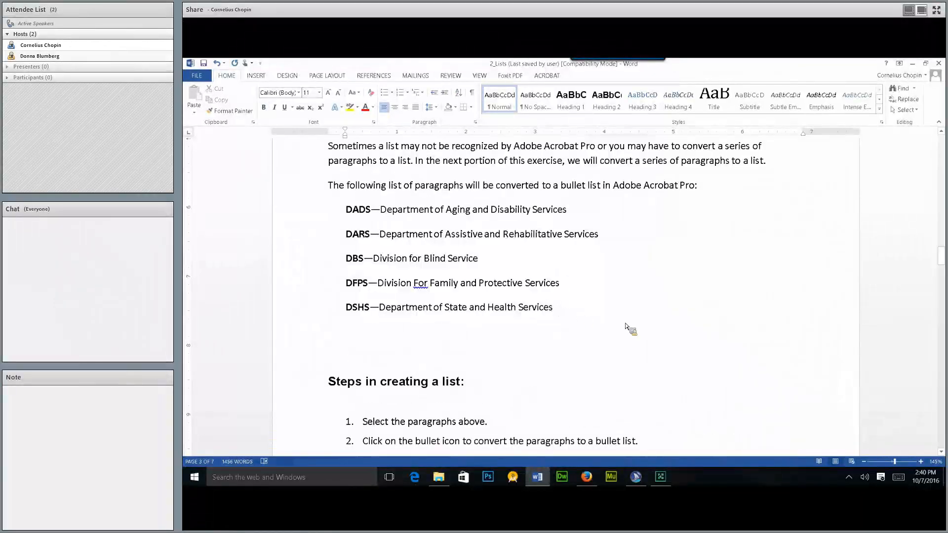
{"action": "left_click_drag", "start_coordinate": [590, 316], "coordinate": [353, 222]}
{"action": "key", "text": "ctrl+c"}
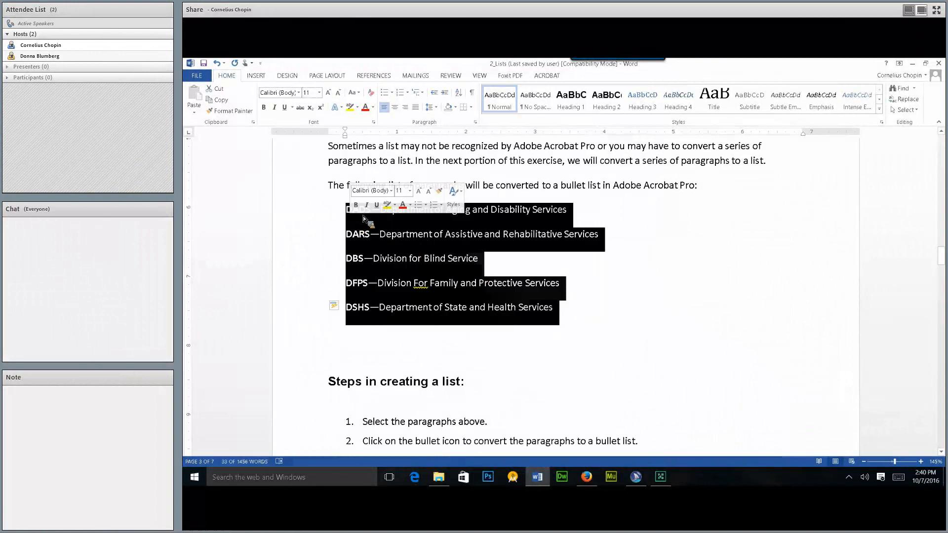
{"action": "right_click", "coordinate": [358, 235]}
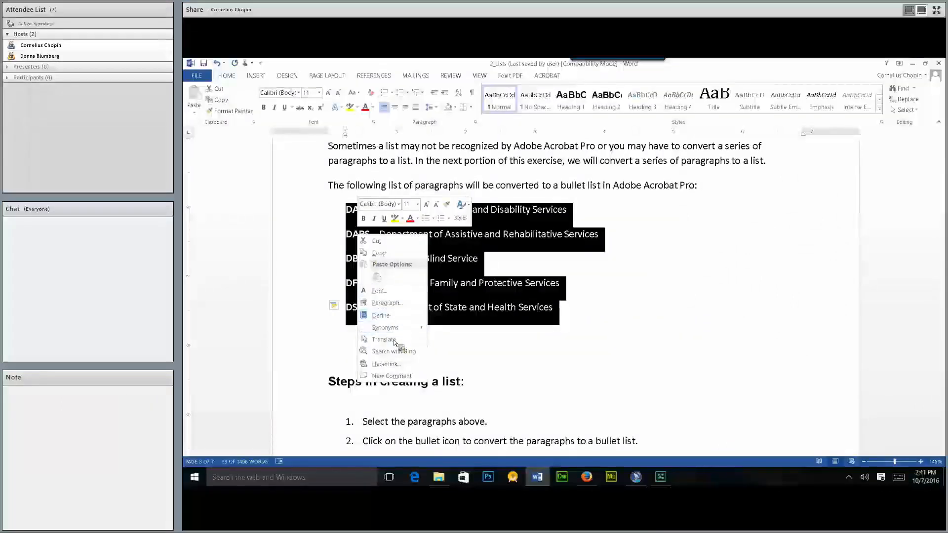
{"action": "left_click", "coordinate": [378, 253]}
{"action": "left_click", "coordinate": [357, 355]}
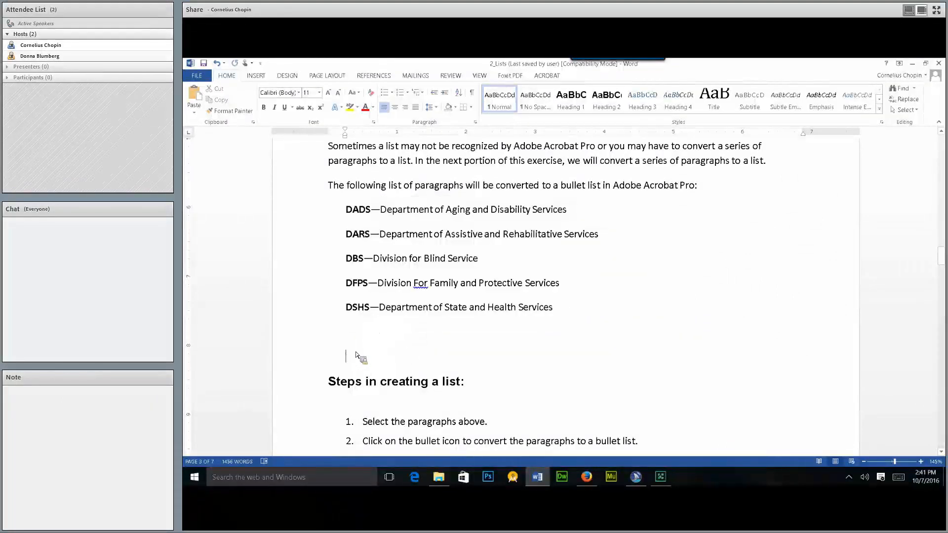
{"action": "key", "text": "ctrl+v"}
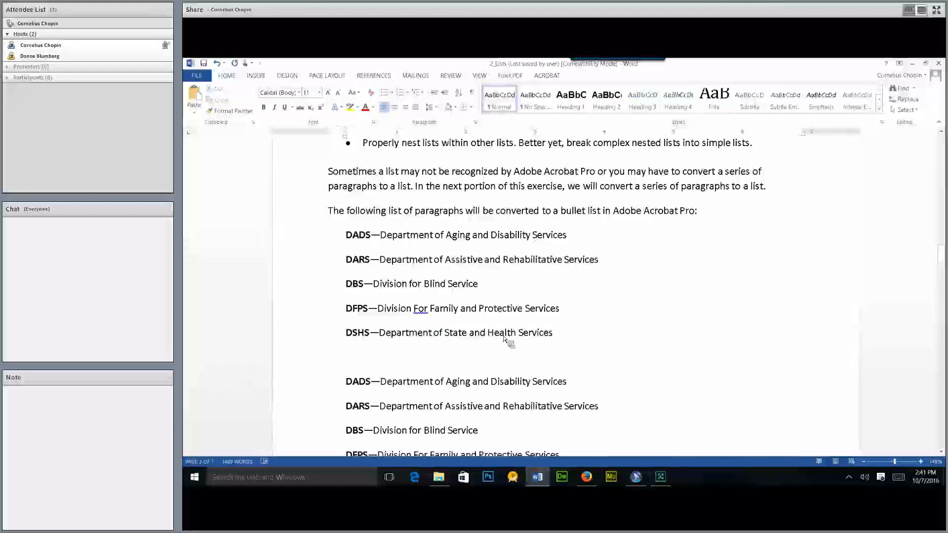
Step: Convert the original five agency paragraphs, DADS through DSHS, into a bullet list
{"action": "left_click", "coordinate": [555, 332]}
{"action": "left_click_drag", "start_coordinate": [528, 330], "coordinate": [352, 236]}
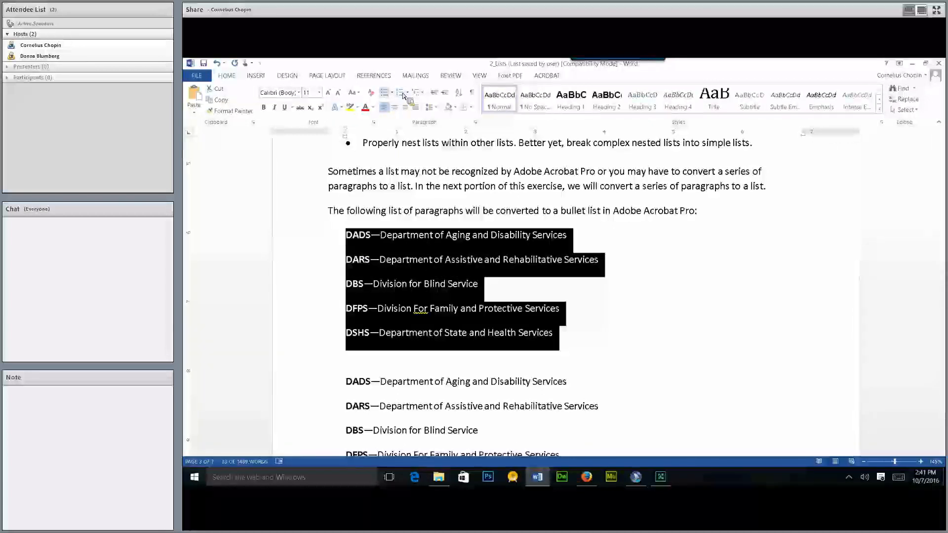
{"action": "left_click", "coordinate": [385, 93]}
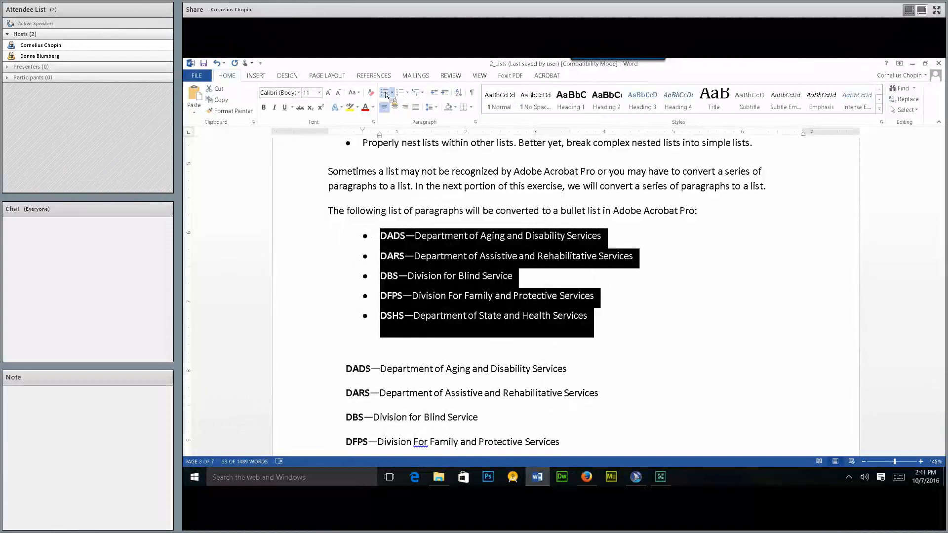
Step: Convert the duplicated set of five agency paragraphs into a second bullet list
{"action": "scroll", "coordinate": [431, 207], "scroll_direction": "down", "scroll_amount": 2}
{"action": "left_click_drag", "start_coordinate": [567, 406], "coordinate": [344, 307]}
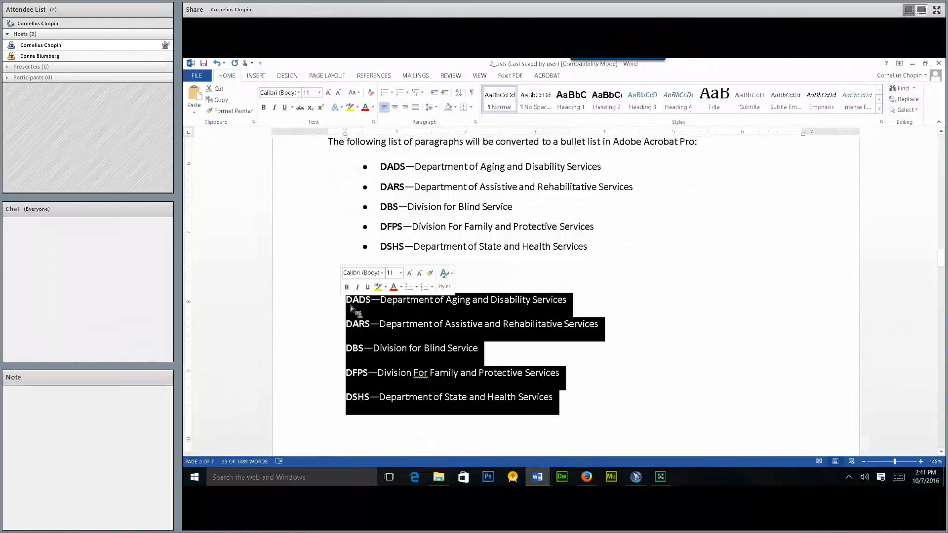
{"action": "left_click", "coordinate": [385, 92]}
Step: Demote the DARS and DBS items in the second bullet list to sub-bullets nested under DADS
{"action": "left_click", "coordinate": [388, 301]}
{"action": "left_click_drag", "start_coordinate": [381, 320], "coordinate": [515, 349]}
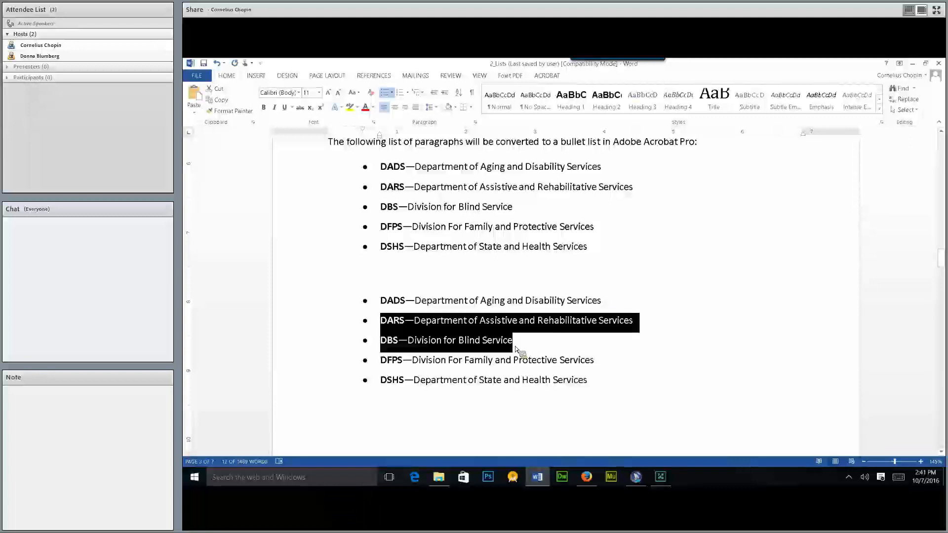
{"action": "key", "text": "Tab"}
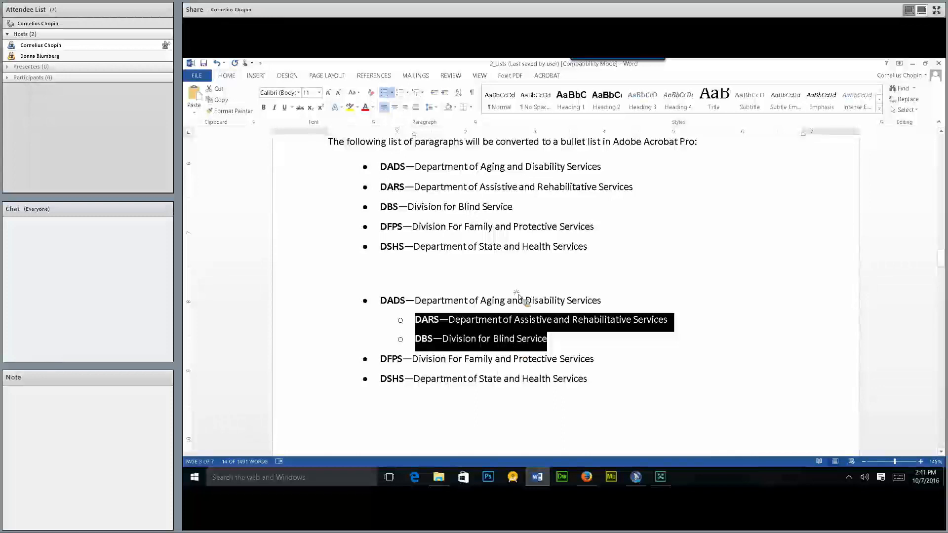
{"action": "left_click", "coordinate": [520, 266]}
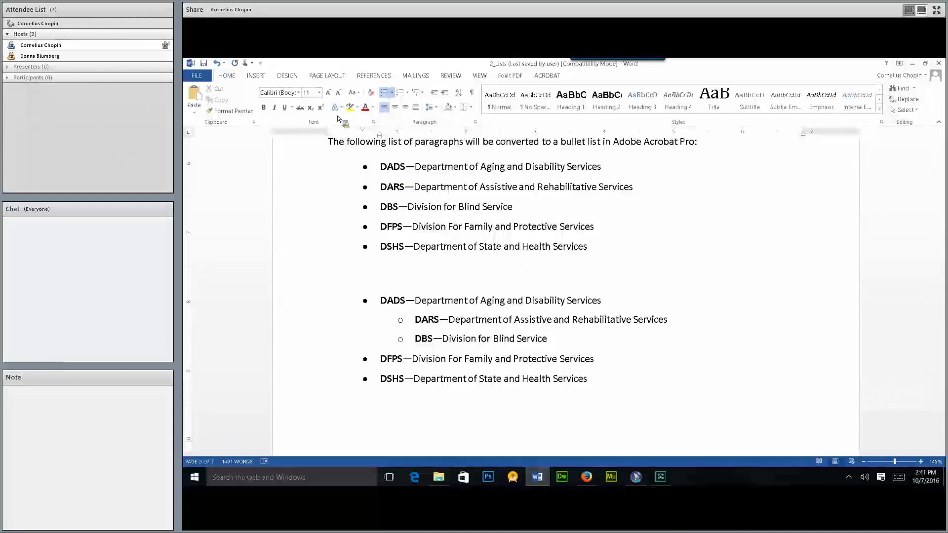
Step: Save the document and export it with Acrobat as the PDF file 2_Lists, keeping View Result enabled
{"action": "left_click", "coordinate": [203, 63]}
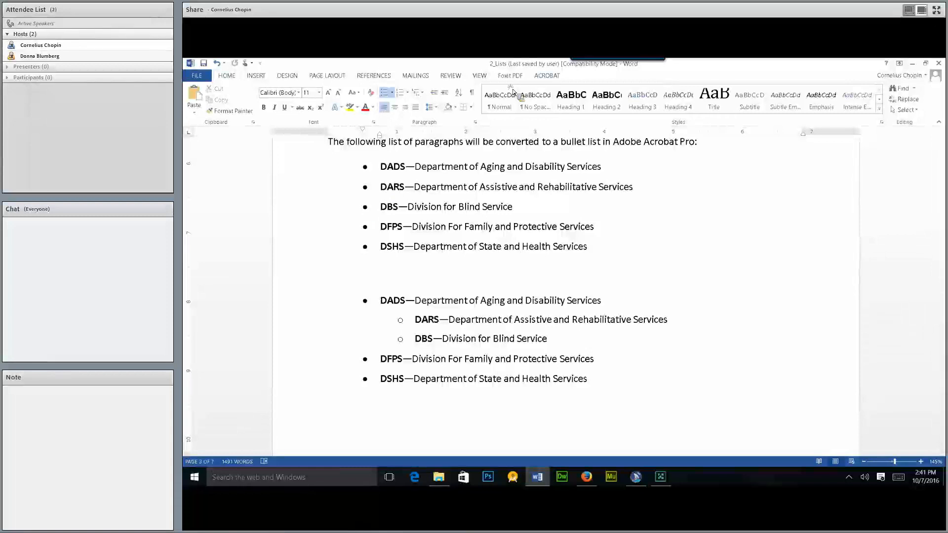
{"action": "left_click", "coordinate": [545, 75]}
{"action": "left_click", "coordinate": [194, 99]}
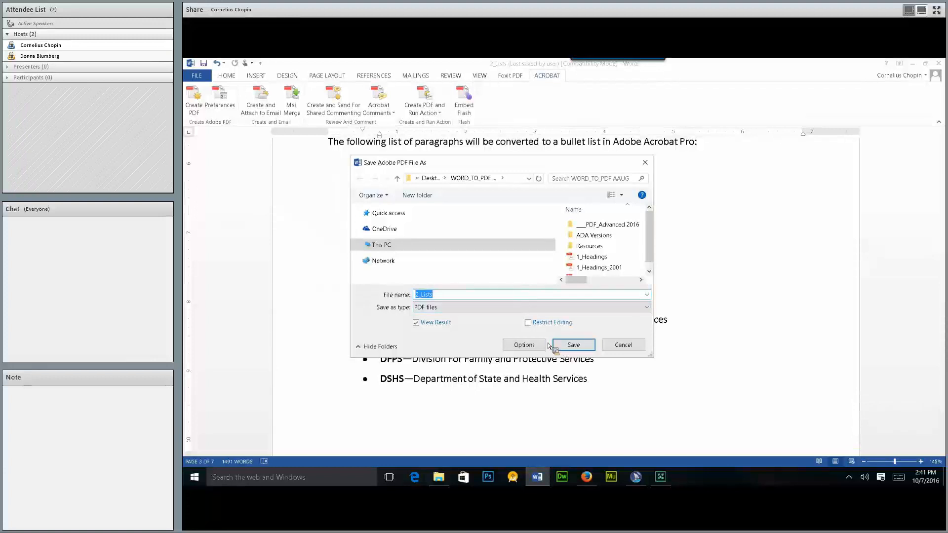
{"action": "left_click", "coordinate": [579, 348]}
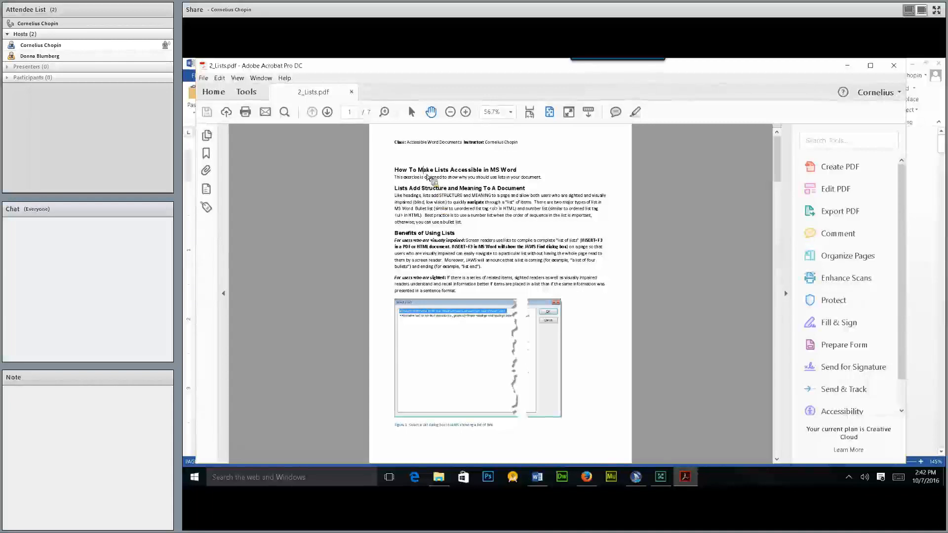
Step: Enlarge the exported PDF to 125% and review its opening sections and the JAWS Select a List figure
{"action": "key", "text": "h"}
{"action": "key", "text": "Right"}
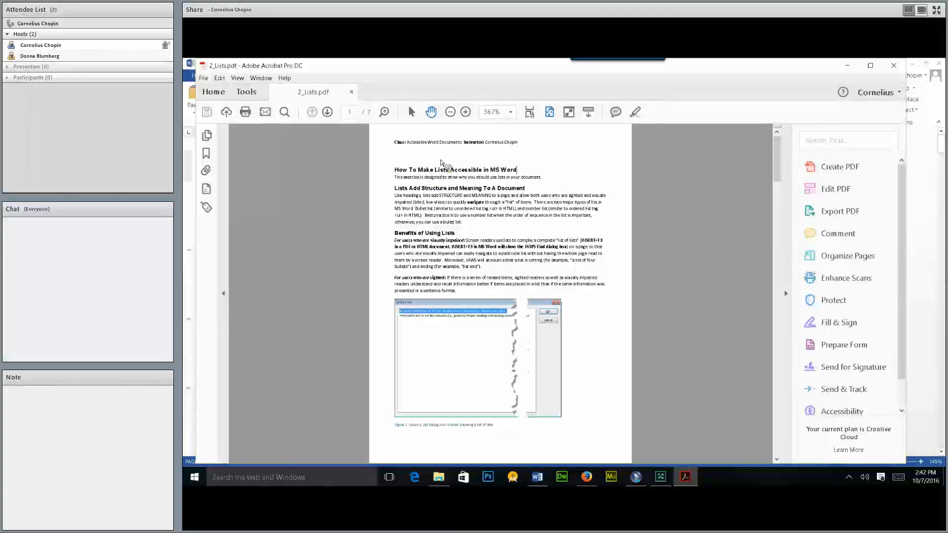
{"action": "left_click", "coordinate": [465, 112]}
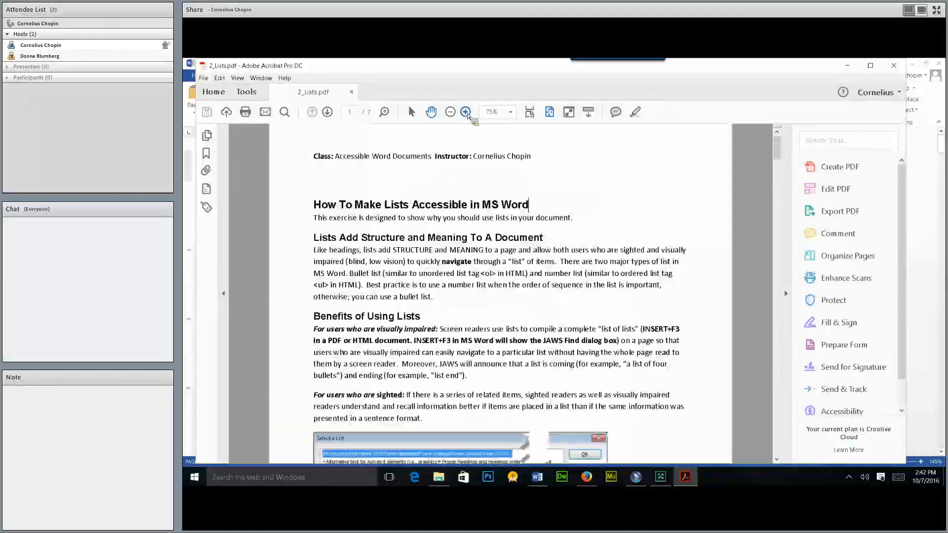
{"action": "left_click", "coordinate": [465, 112]}
{"action": "left_click", "coordinate": [466, 114]}
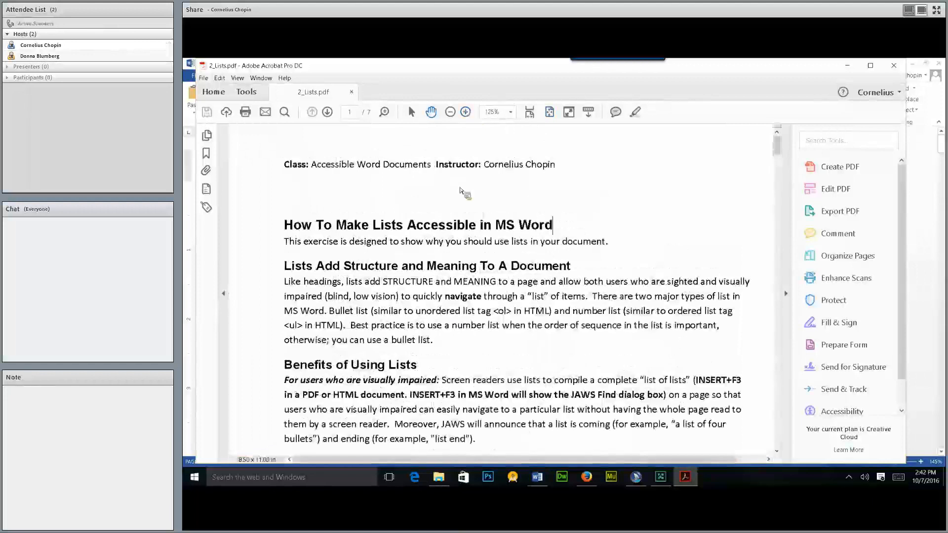
{"action": "scroll", "coordinate": [375, 260], "scroll_direction": "down", "scroll_amount": 1}
{"action": "scroll", "coordinate": [376, 262], "scroll_direction": "down", "scroll_amount": 1}
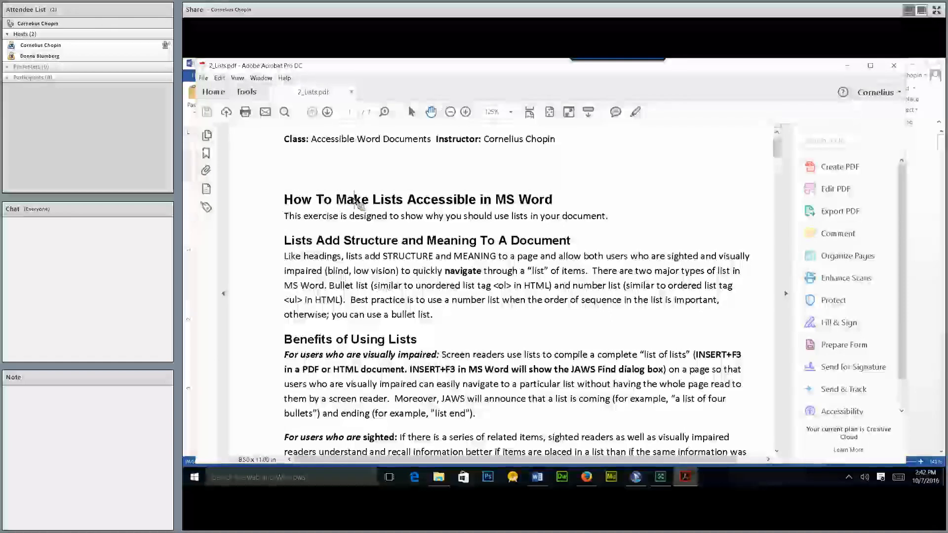
{"action": "scroll", "coordinate": [394, 257], "scroll_direction": "down", "scroll_amount": 2}
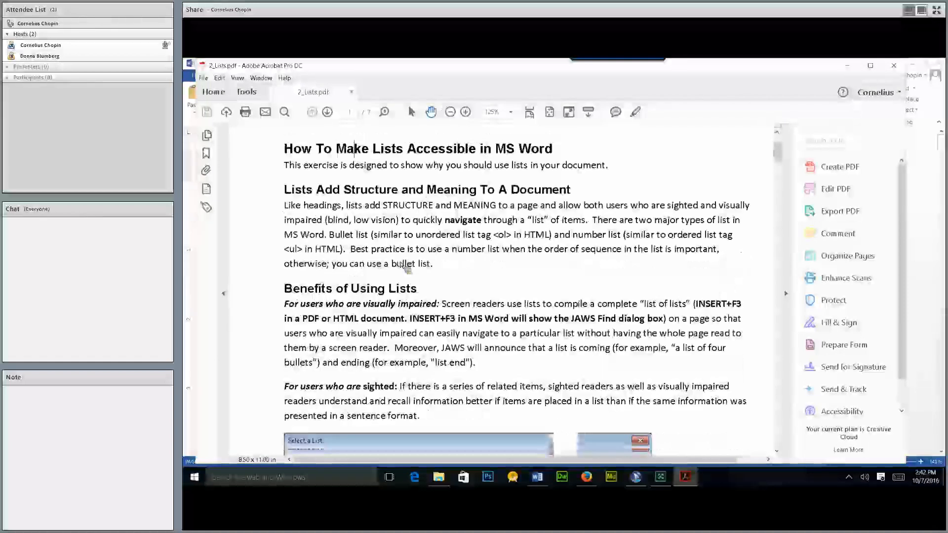
{"action": "scroll", "coordinate": [401, 269], "scroll_direction": "down", "scroll_amount": 15}
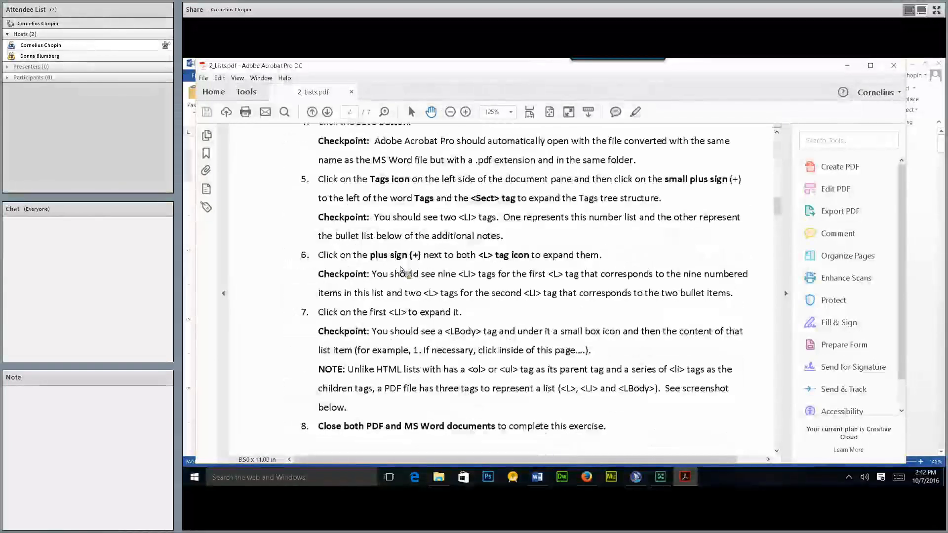
{"action": "scroll", "coordinate": [401, 269], "scroll_direction": "up", "scroll_amount": 3}
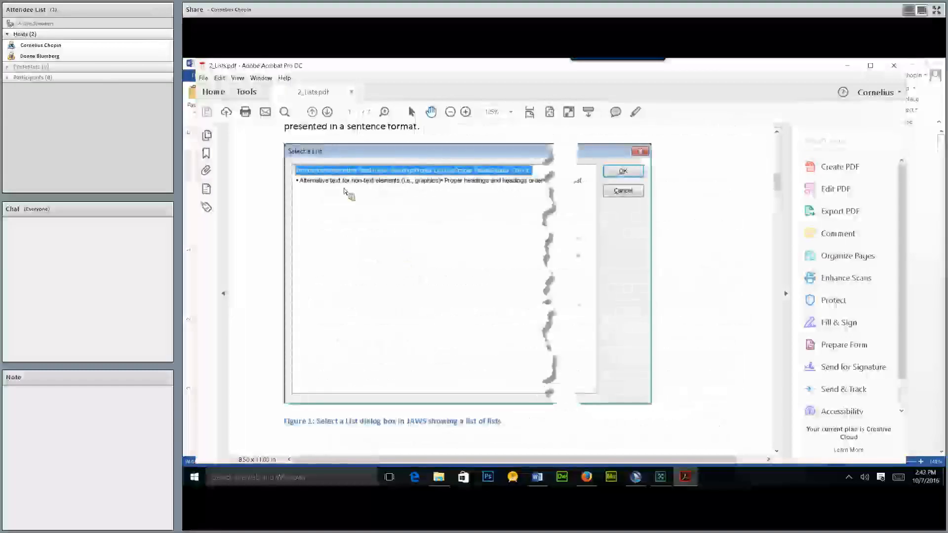
{"action": "mouse_move", "coordinate": [358, 193]}
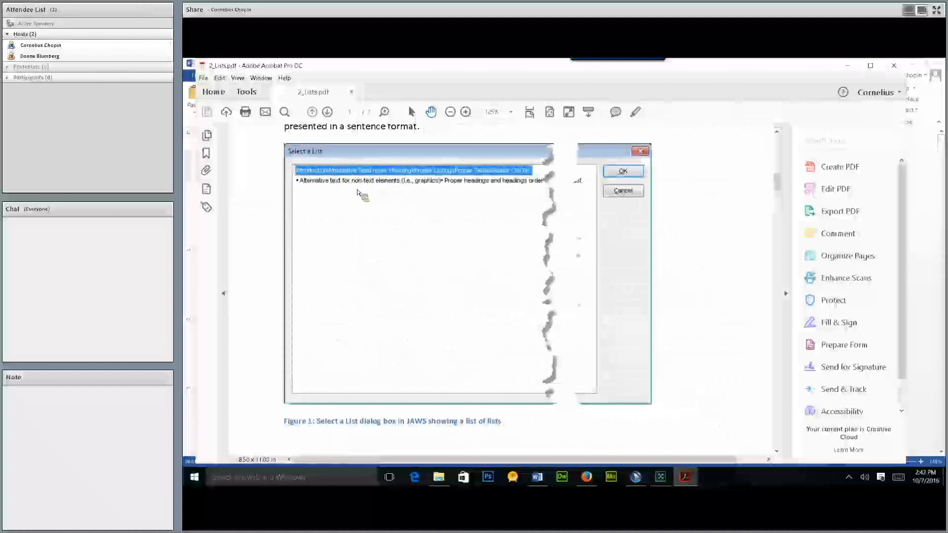
Step: Review the PDF conversion steps, the Tags Tree figure, the additional notes, and the simple and nested agency lists
{"action": "scroll", "coordinate": [406, 240], "scroll_direction": "down", "scroll_amount": 5}
{"action": "scroll", "coordinate": [406, 240], "scroll_direction": "down", "scroll_amount": 3}
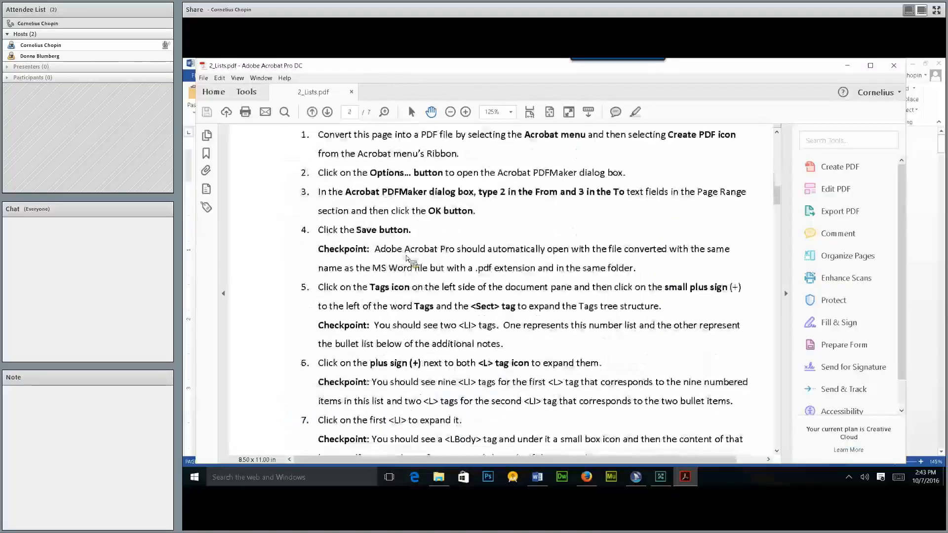
{"action": "scroll", "coordinate": [406, 260], "scroll_direction": "down", "scroll_amount": 10}
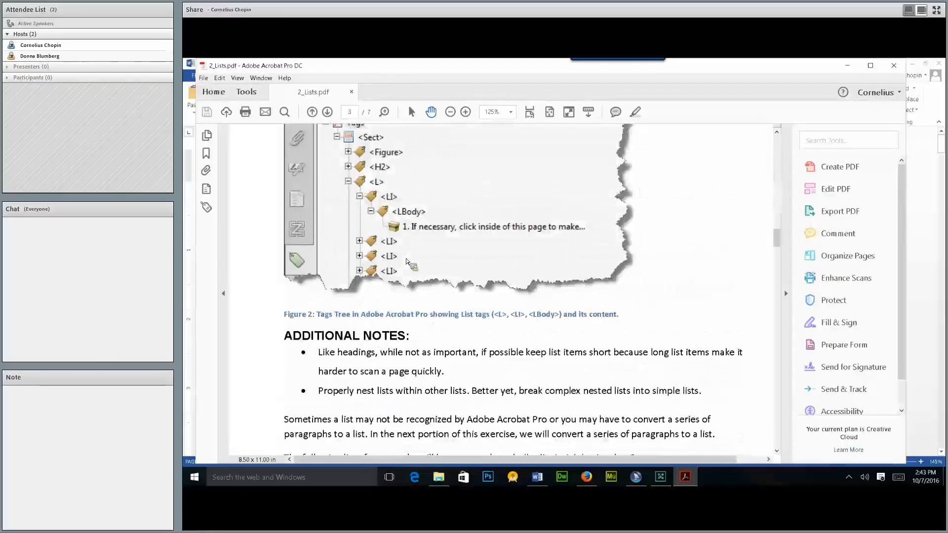
{"action": "scroll", "coordinate": [406, 260], "scroll_direction": "up", "scroll_amount": 2}
{"action": "scroll", "coordinate": [406, 260], "scroll_direction": "down", "scroll_amount": 3}
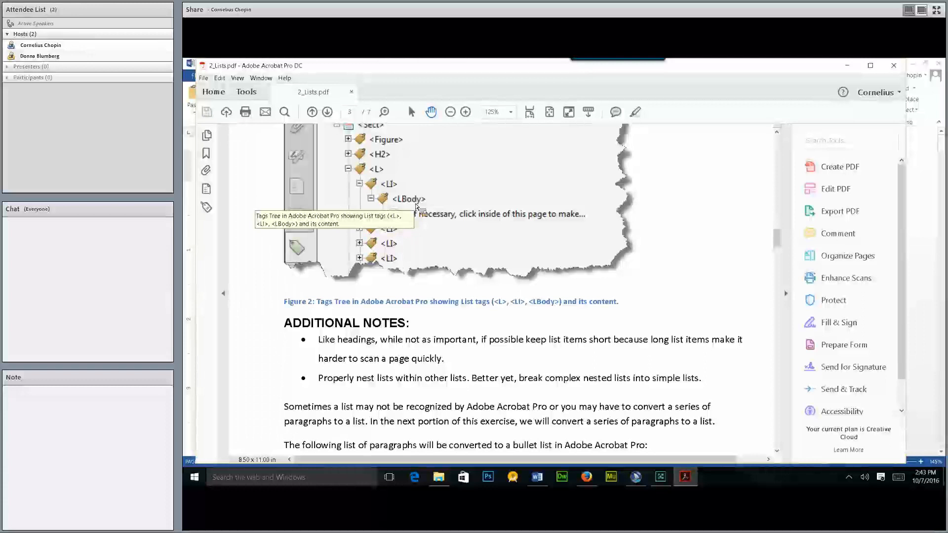
{"action": "scroll", "coordinate": [444, 217], "scroll_direction": "down", "scroll_amount": 4}
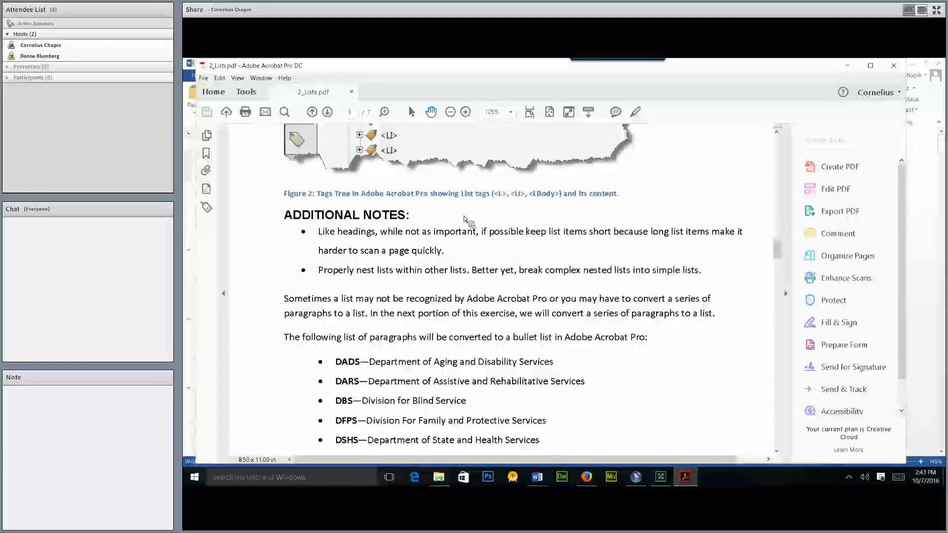
{"action": "scroll", "coordinate": [464, 219], "scroll_direction": "up", "scroll_amount": 5}
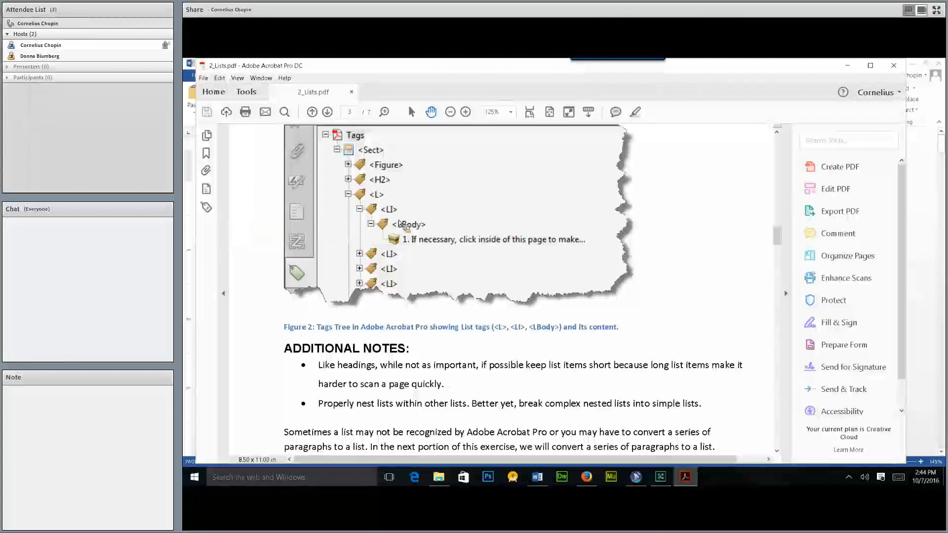
{"action": "scroll", "coordinate": [415, 229], "scroll_direction": "down", "scroll_amount": 3}
{"action": "scroll", "coordinate": [420, 233], "scroll_direction": "down", "scroll_amount": 10}
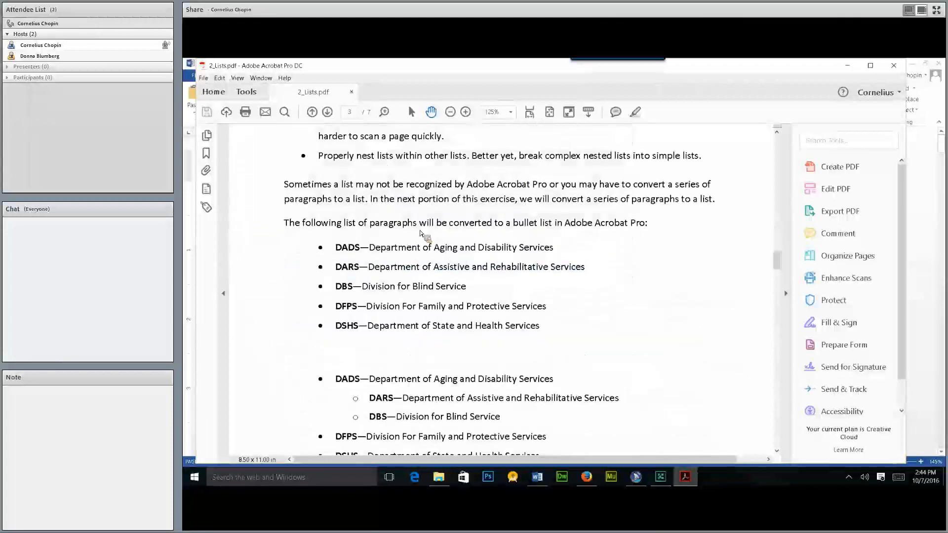
{"action": "scroll", "coordinate": [413, 365], "scroll_direction": "down", "scroll_amount": 2}
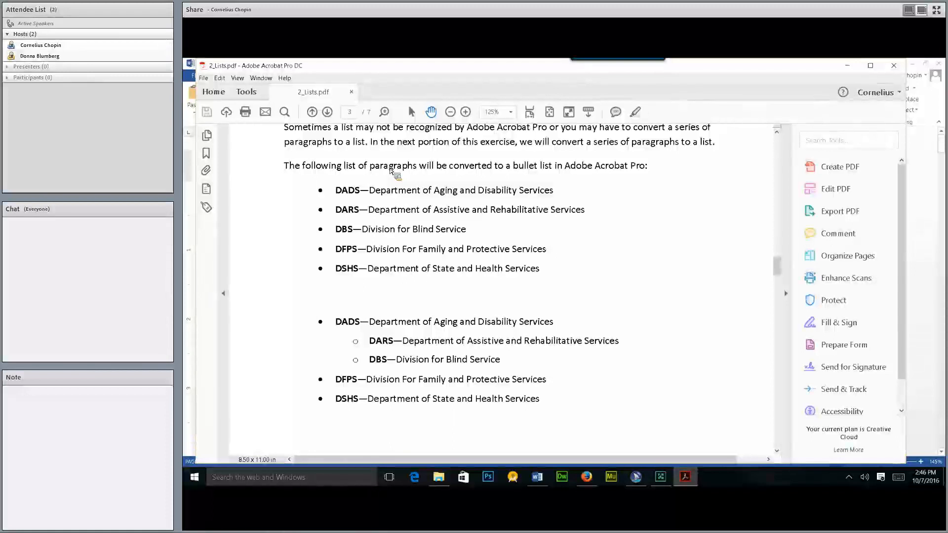
Step: Expand the PDF's Tags tree through <Sect> and select the <L> tags for the numbered steps list and the normal bullet list
{"action": "scroll", "coordinate": [390, 171], "scroll_direction": "down", "scroll_amount": 3}
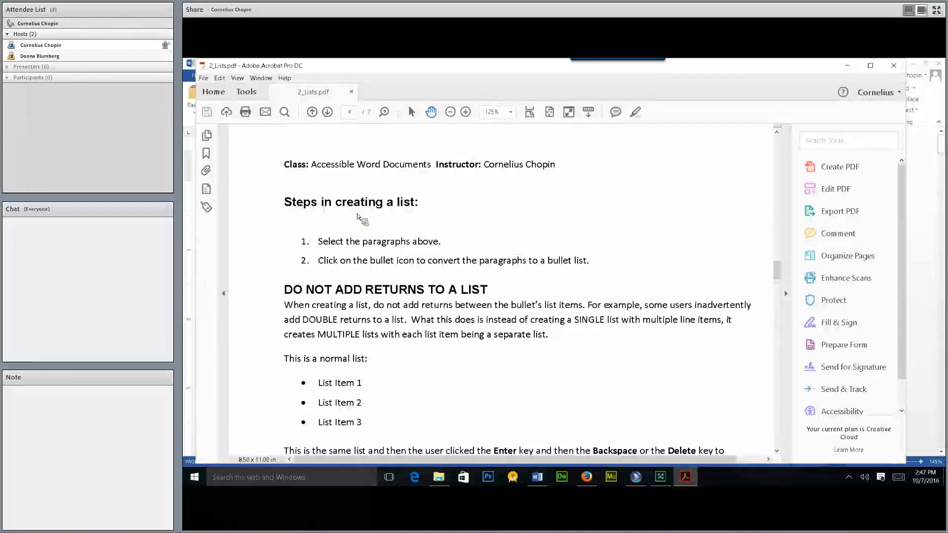
{"action": "left_click", "coordinate": [207, 208]}
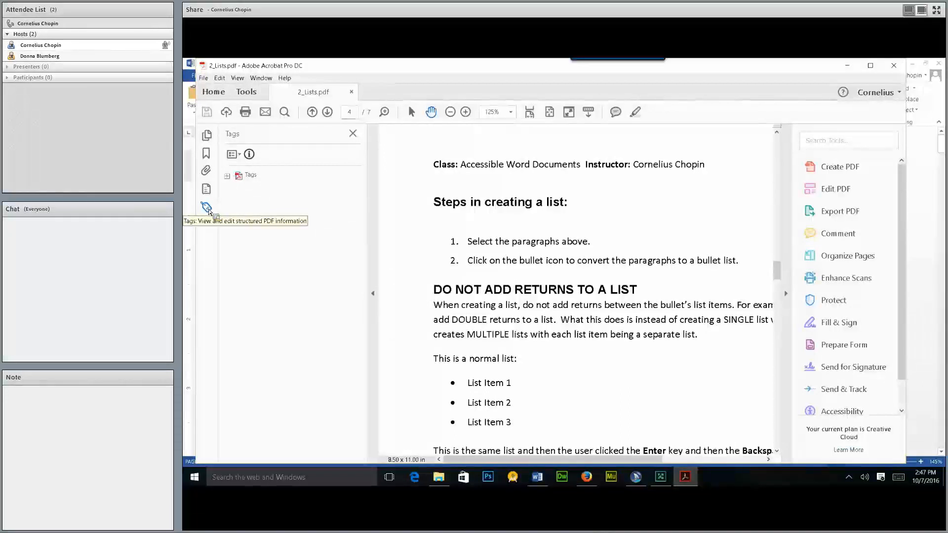
{"action": "left_click", "coordinate": [227, 177]}
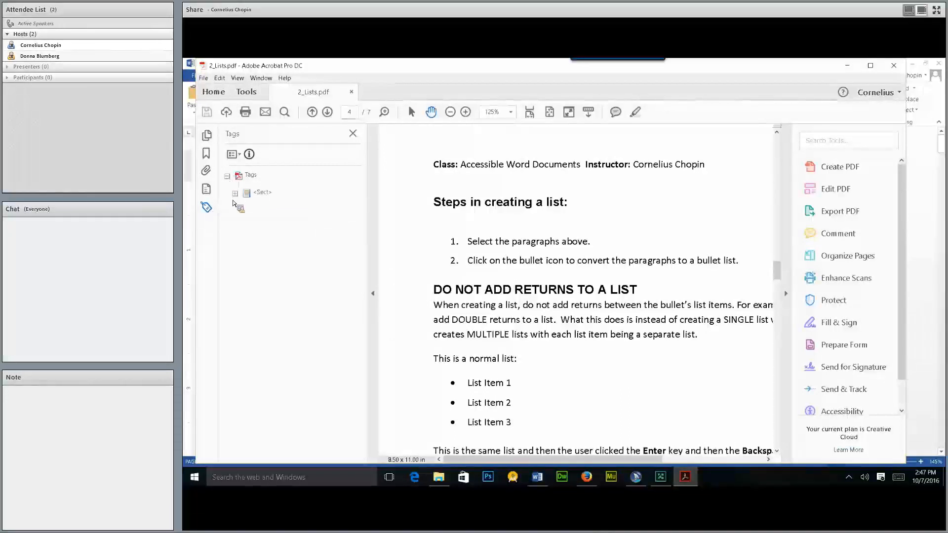
{"action": "left_click", "coordinate": [235, 193]}
{"action": "left_click_drag", "start_coordinate": [360, 217], "coordinate": [376, 291]}
{"action": "left_click", "coordinate": [267, 297]}
{"action": "left_click_drag", "start_coordinate": [271, 300], "coordinate": [283, 322]}
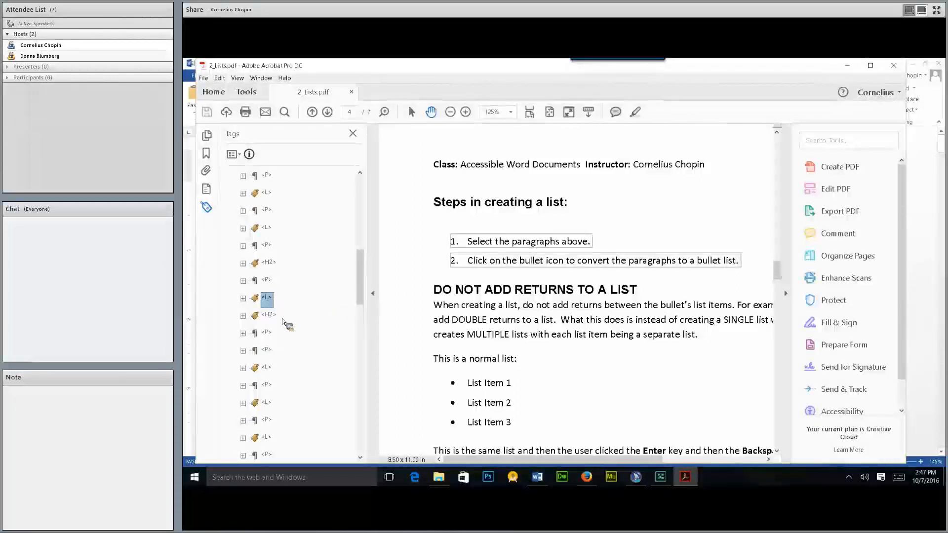
{"action": "left_click", "coordinate": [267, 369]}
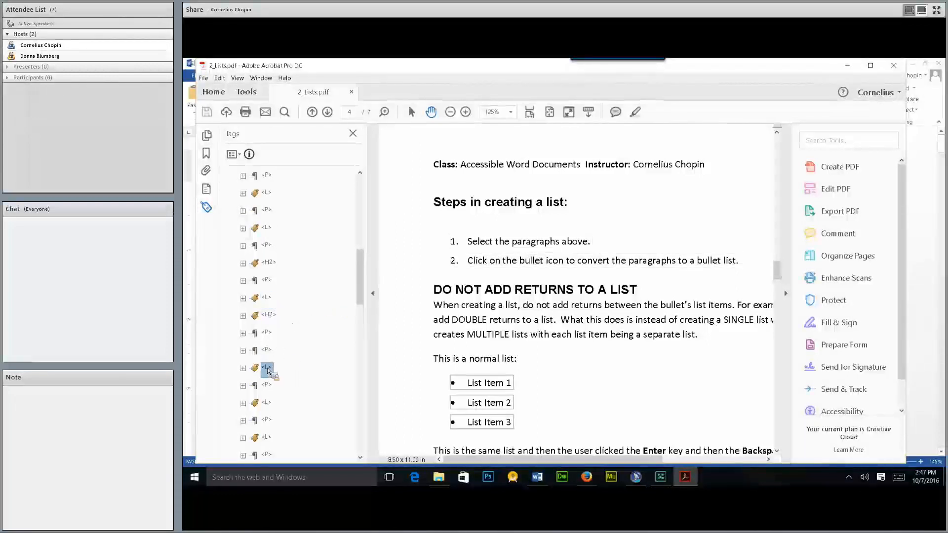
Step: Expand the normal bullet list's <L> tag to its <LI> tags and inspect the first item's <LBody> content
{"action": "left_click", "coordinate": [243, 368]}
{"action": "left_click_drag", "start_coordinate": [362, 289], "coordinate": [368, 318]}
{"action": "left_click_drag", "start_coordinate": [269, 218], "coordinate": [296, 269]}
{"action": "right_click", "coordinate": [296, 269]}
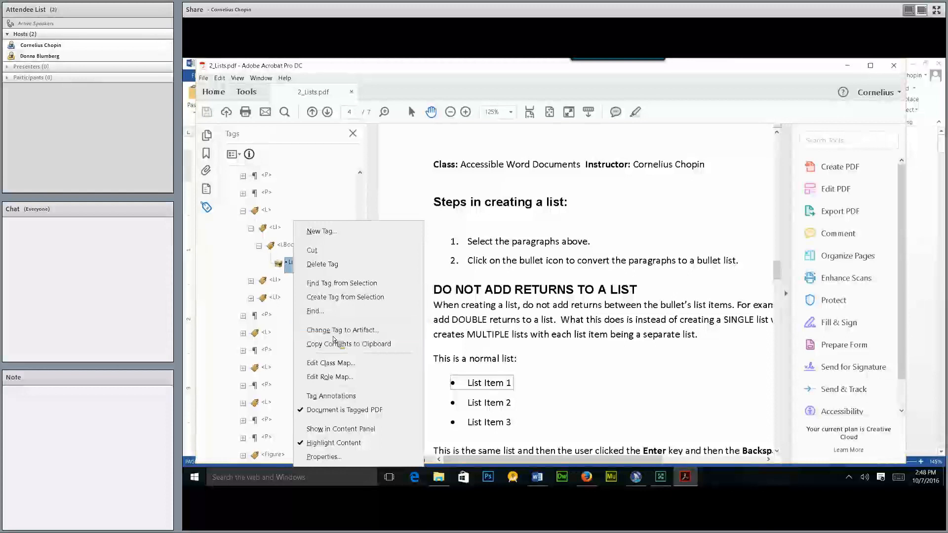
{"action": "left_click", "coordinate": [251, 229]}
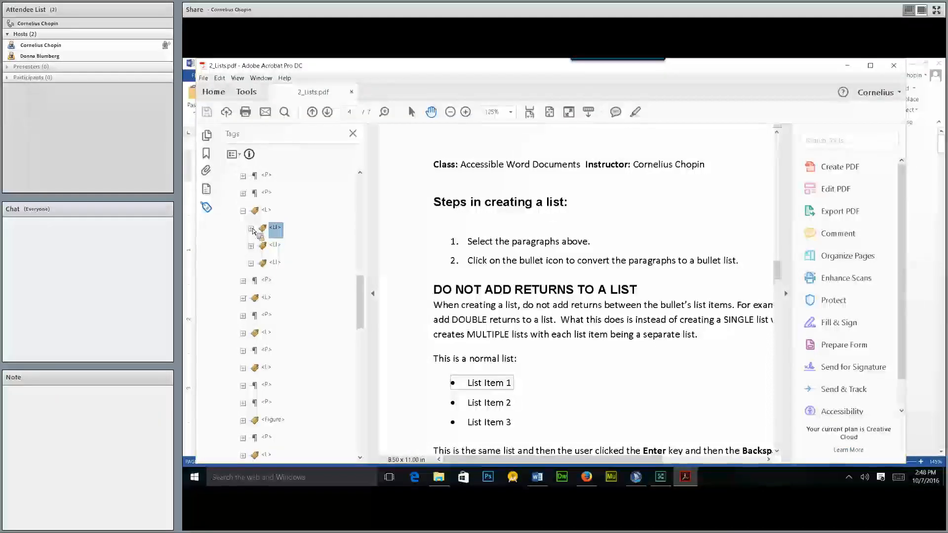
Step: Review the double-spaced list example, its tags figure, and the plain language myths examples through the PDF's last page
{"action": "scroll", "coordinate": [501, 338], "scroll_direction": "down", "scroll_amount": 3}
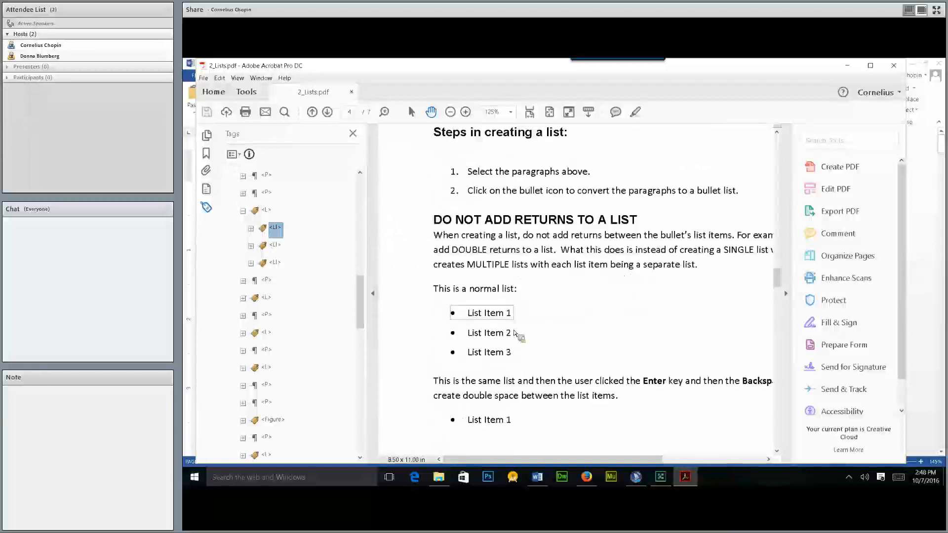
{"action": "scroll", "coordinate": [515, 334], "scroll_direction": "down", "scroll_amount": 10}
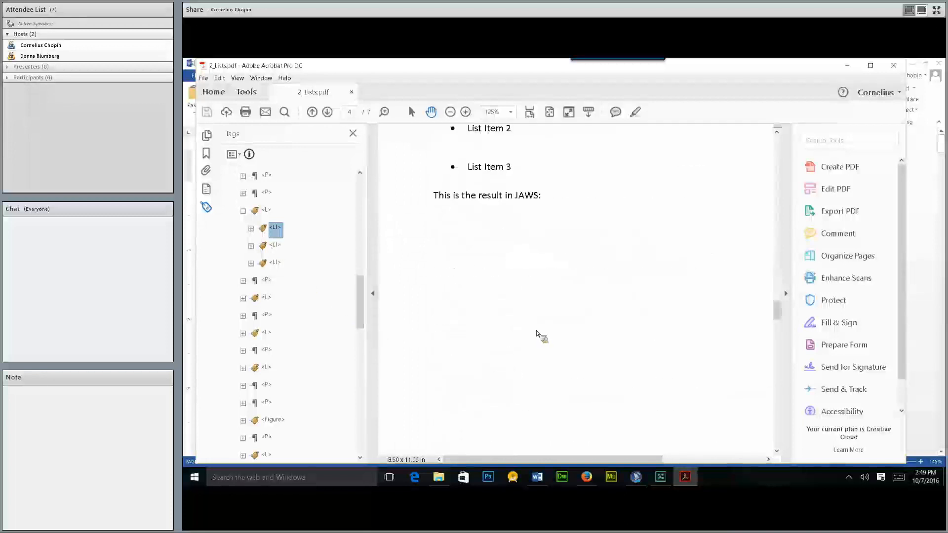
{"action": "scroll", "coordinate": [540, 335], "scroll_direction": "down", "scroll_amount": 3}
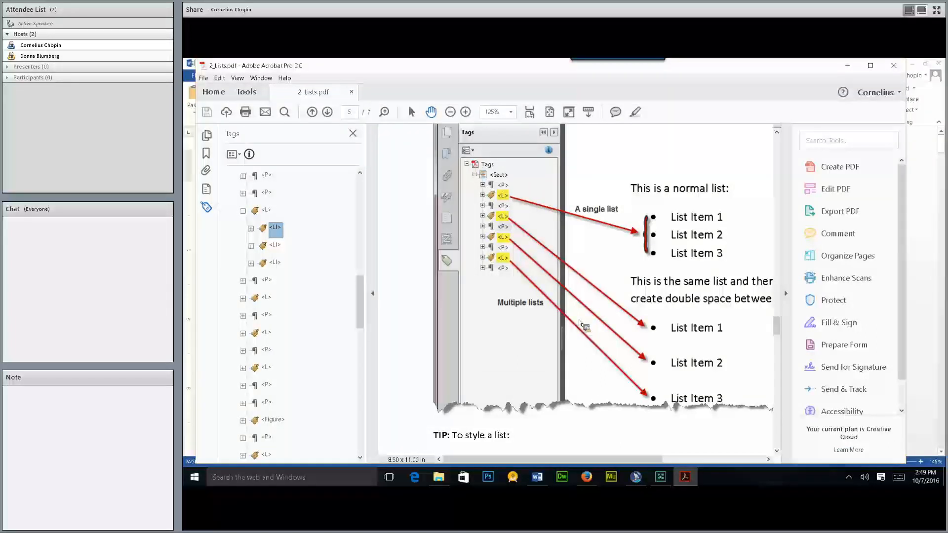
{"action": "scroll", "coordinate": [593, 328], "scroll_direction": "down", "scroll_amount": 5}
{"action": "scroll", "coordinate": [612, 335], "scroll_direction": "down", "scroll_amount": 10}
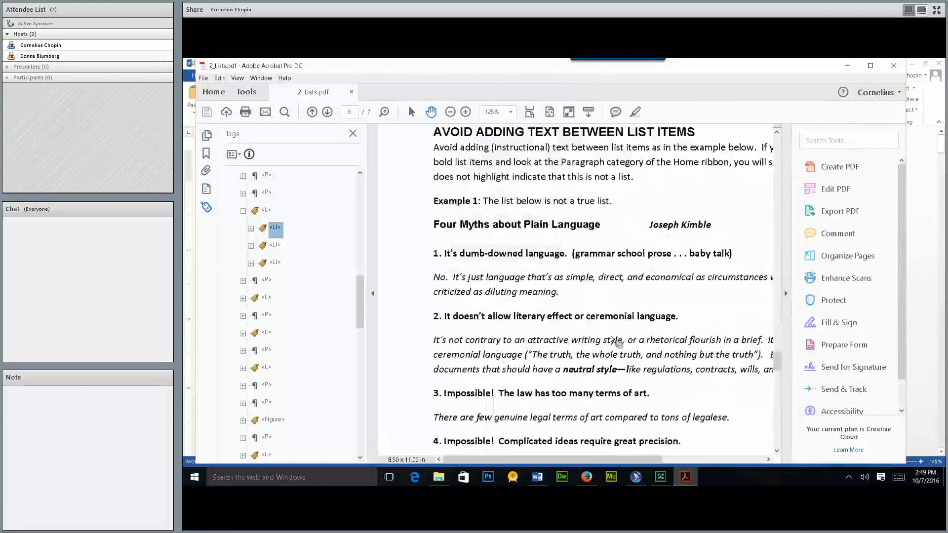
{"action": "scroll", "coordinate": [612, 339], "scroll_direction": "down", "scroll_amount": 10}
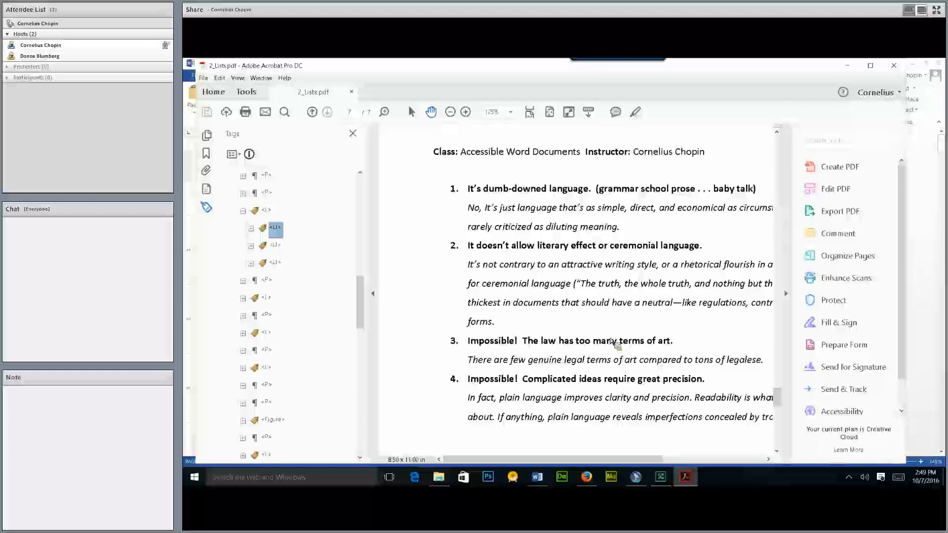
{"action": "scroll", "coordinate": [604, 337], "scroll_direction": "down", "scroll_amount": 3}
{"action": "scroll", "coordinate": [604, 338], "scroll_direction": "down", "scroll_amount": 4}
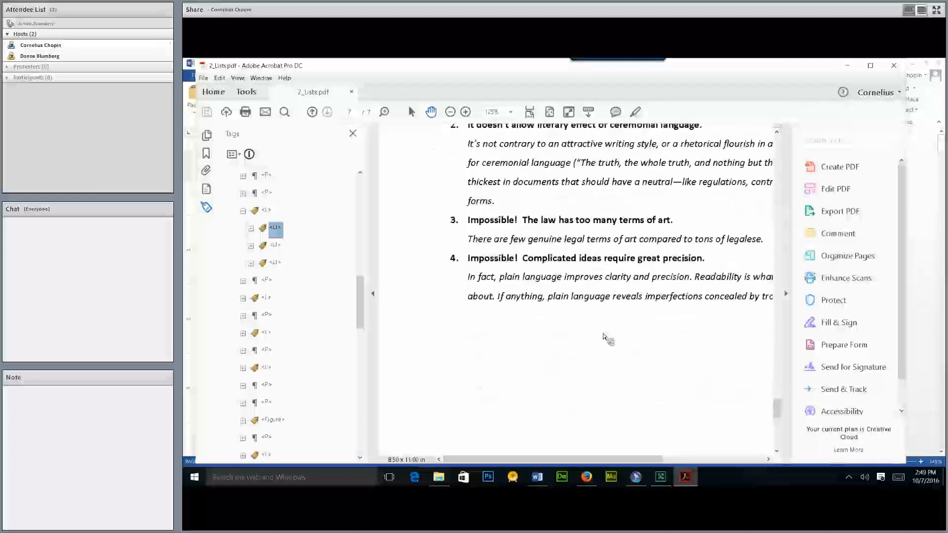
{"action": "scroll", "coordinate": [604, 337], "scroll_direction": "down", "scroll_amount": 5}
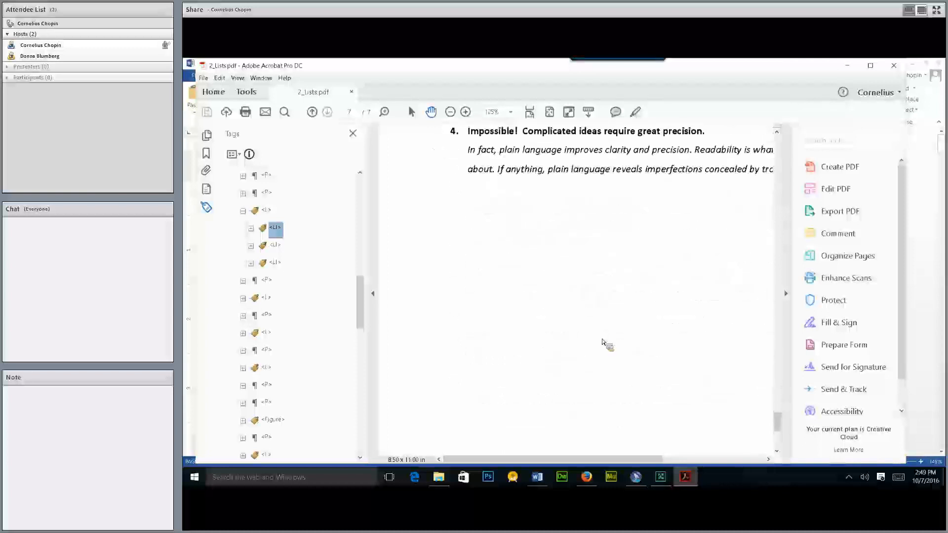
Step: Open the Touch Up Reading Order tool and select the start of the DADS item in the simple agency list on page 3
{"action": "left_click_drag", "start_coordinate": [774, 423], "coordinate": [749, 273]}
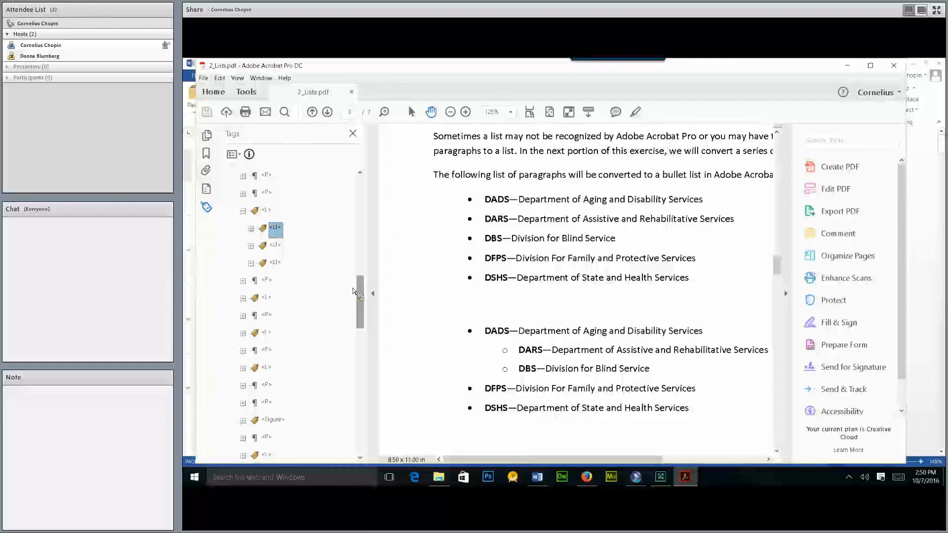
{"action": "left_click_drag", "start_coordinate": [360, 296], "coordinate": [392, 297]}
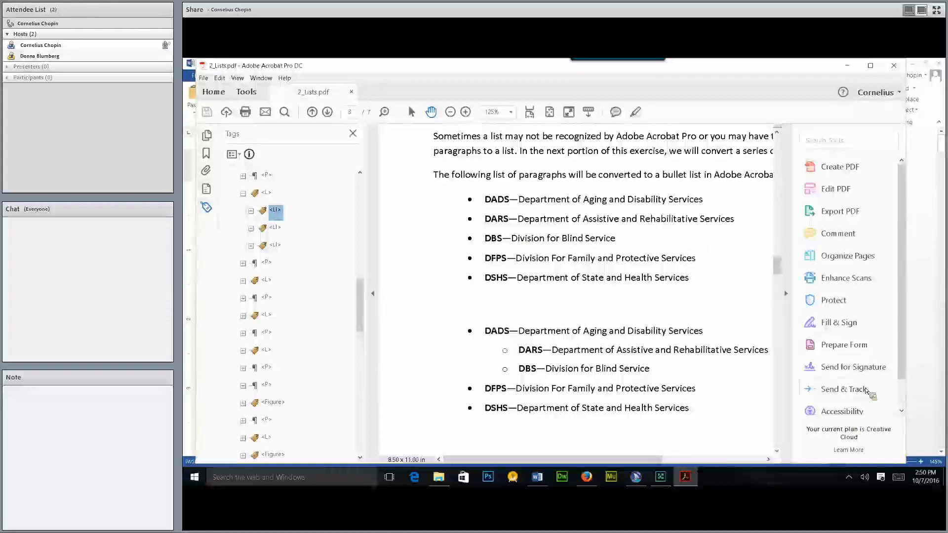
{"action": "left_click", "coordinate": [843, 412]}
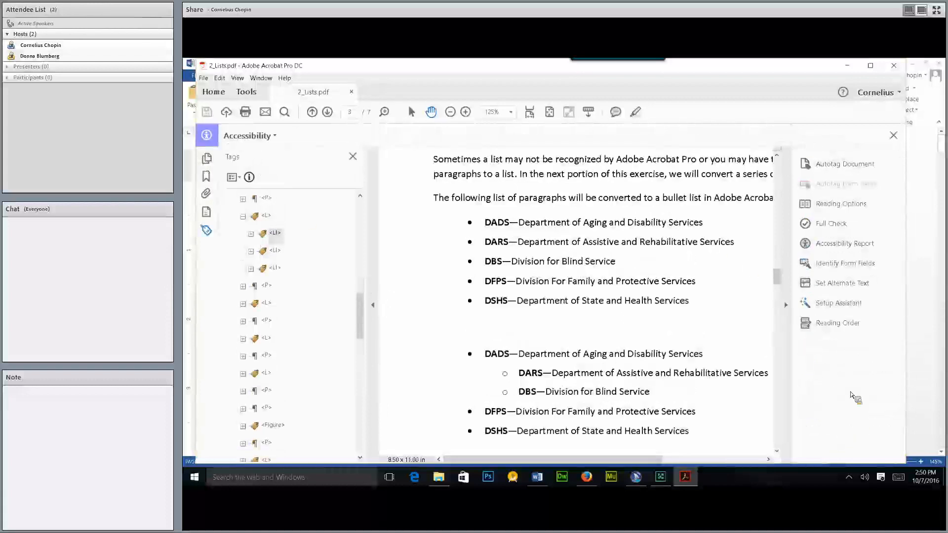
{"action": "left_click", "coordinate": [847, 324]}
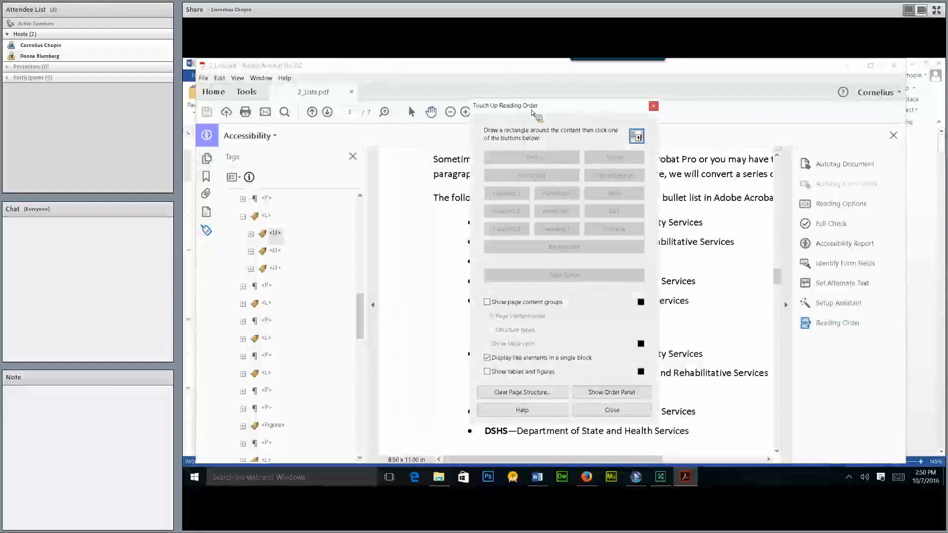
{"action": "left_click_drag", "start_coordinate": [526, 108], "coordinate": [720, 111]}
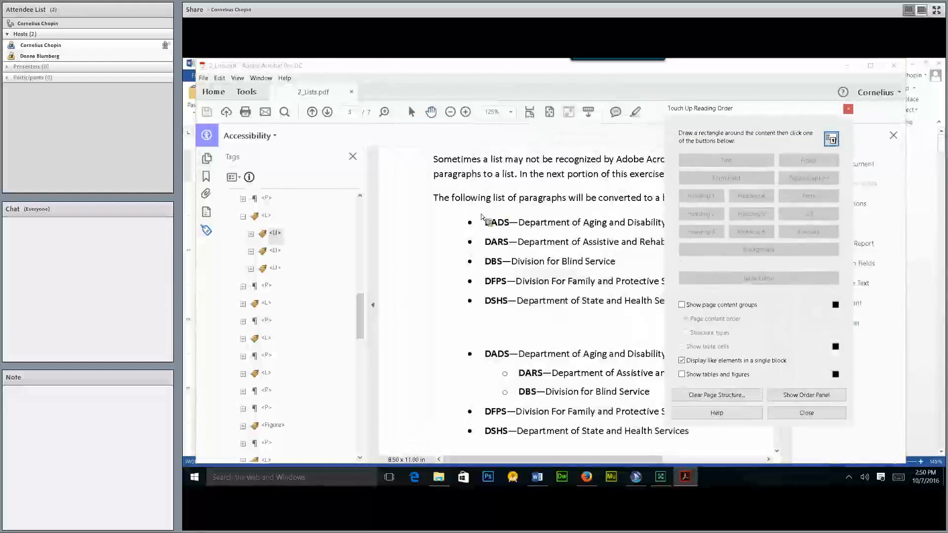
{"action": "left_click_drag", "start_coordinate": [463, 216], "coordinate": [531, 240]}
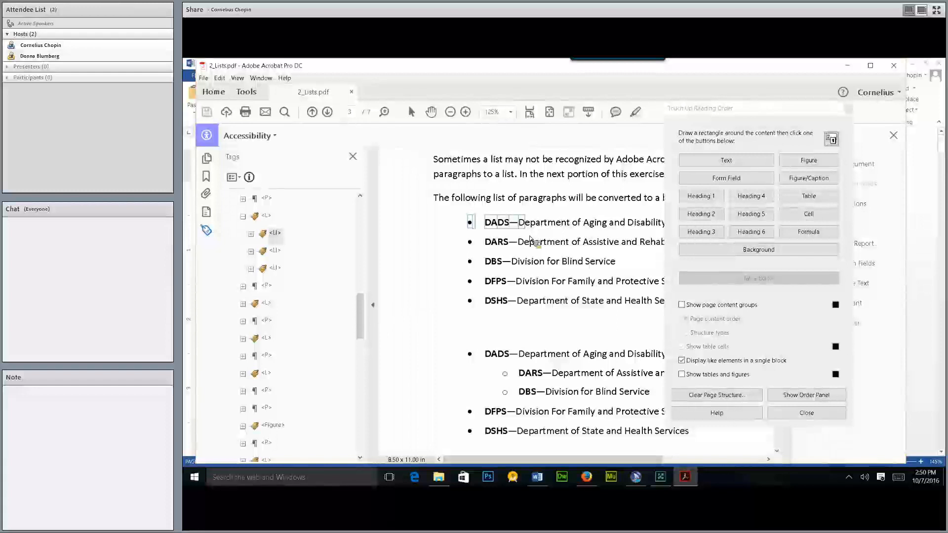
{"action": "left_click", "coordinate": [236, 177]}
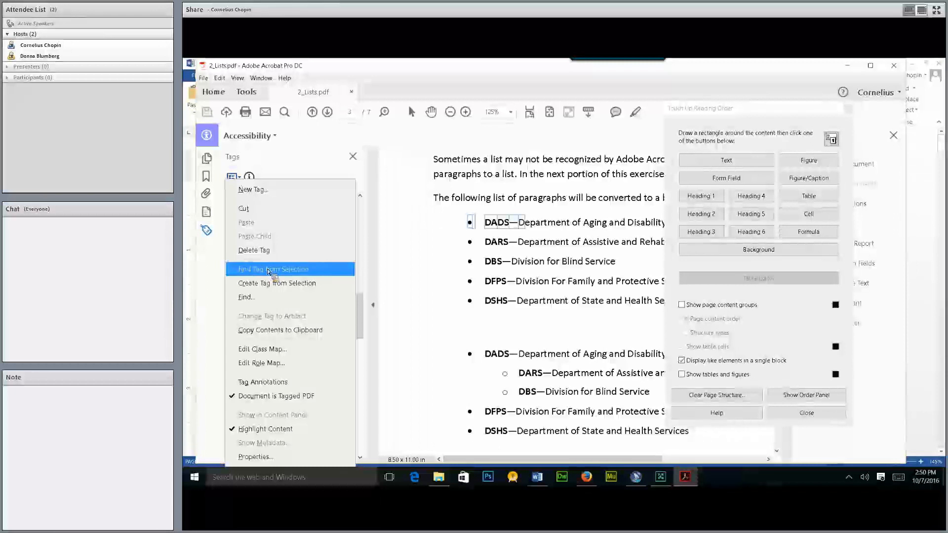
Step: Mute the computer's speakers
{"action": "left_click", "coordinate": [877, 480]}
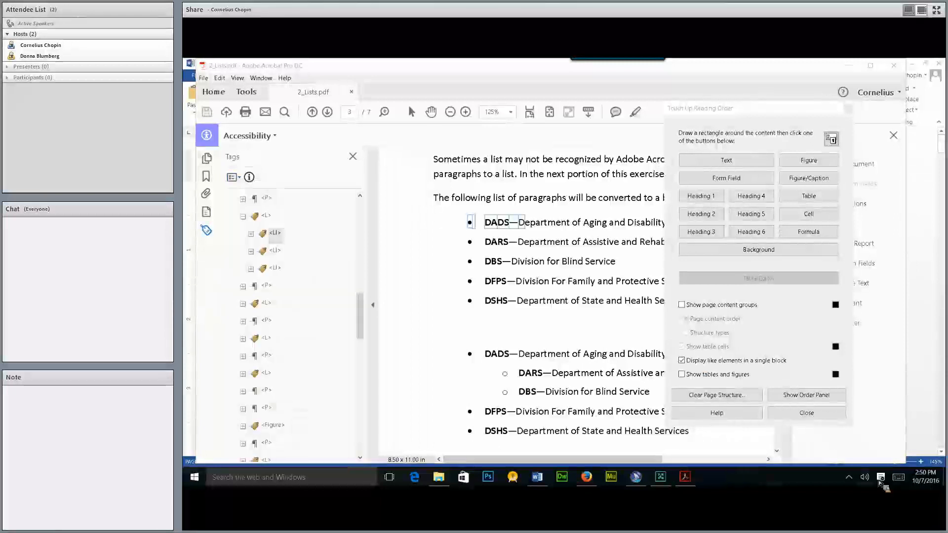
{"action": "left_click", "coordinate": [865, 478]}
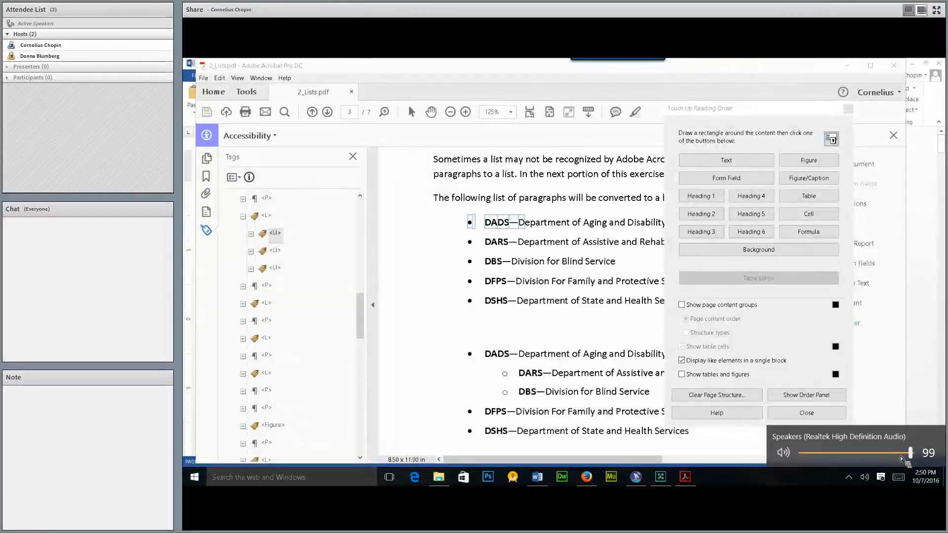
{"action": "left_click", "coordinate": [786, 455]}
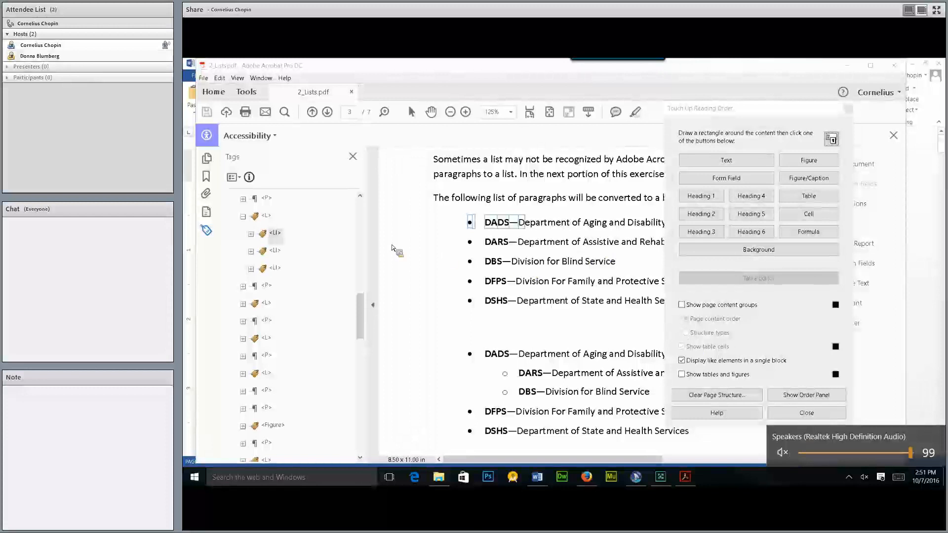
Step: Find the tag for the selected DADS item in the simple agency list
{"action": "left_click", "coordinate": [242, 179]}
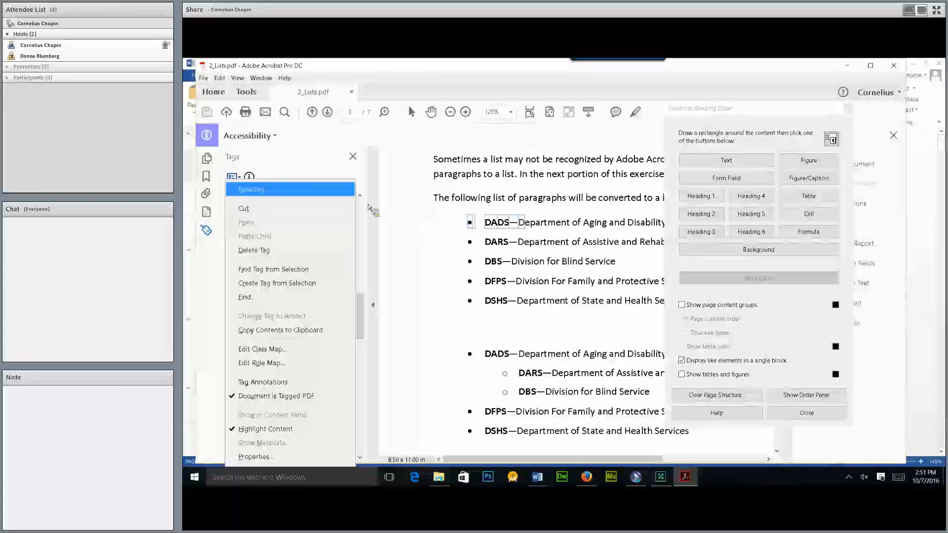
{"action": "left_click", "coordinate": [239, 181]}
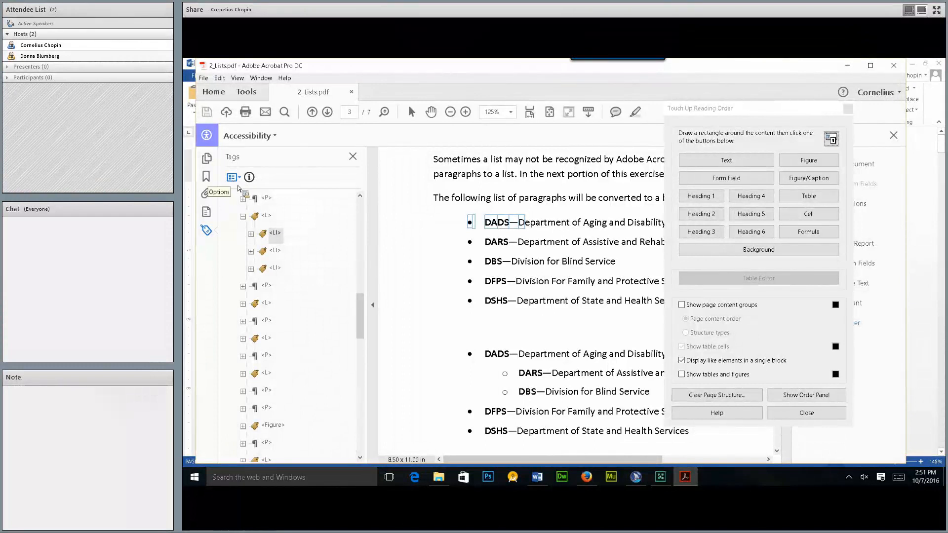
{"action": "left_click", "coordinate": [239, 180]}
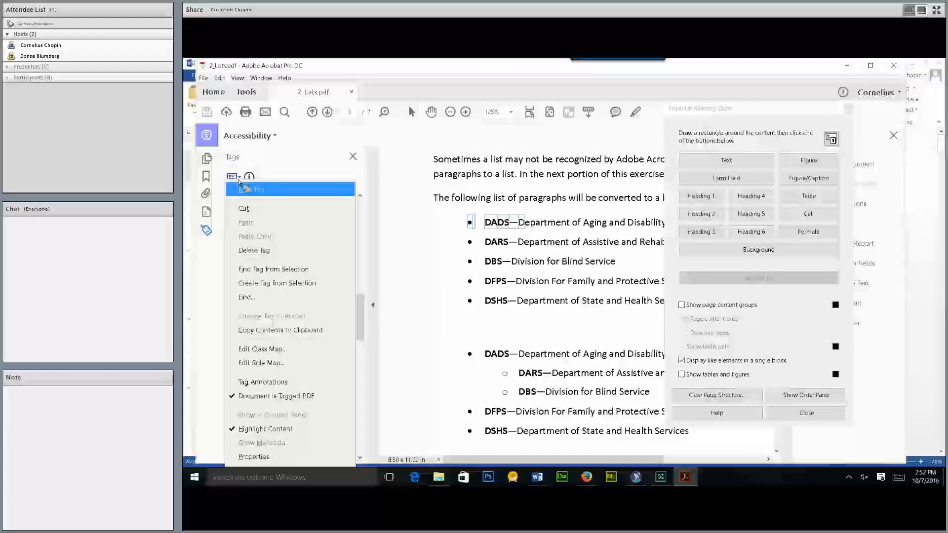
{"action": "left_click", "coordinate": [264, 273]}
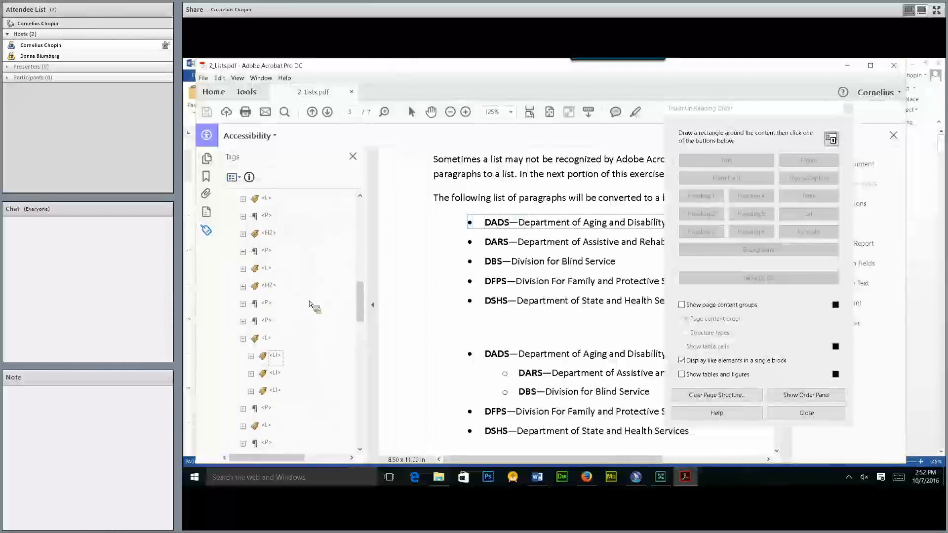
Step: Expand the normal list's third <LI> and the first double-spaced item's <L>, select its <LI>, and compare both lists on the page
{"action": "left_click_drag", "start_coordinate": [360, 309], "coordinate": [362, 328]}
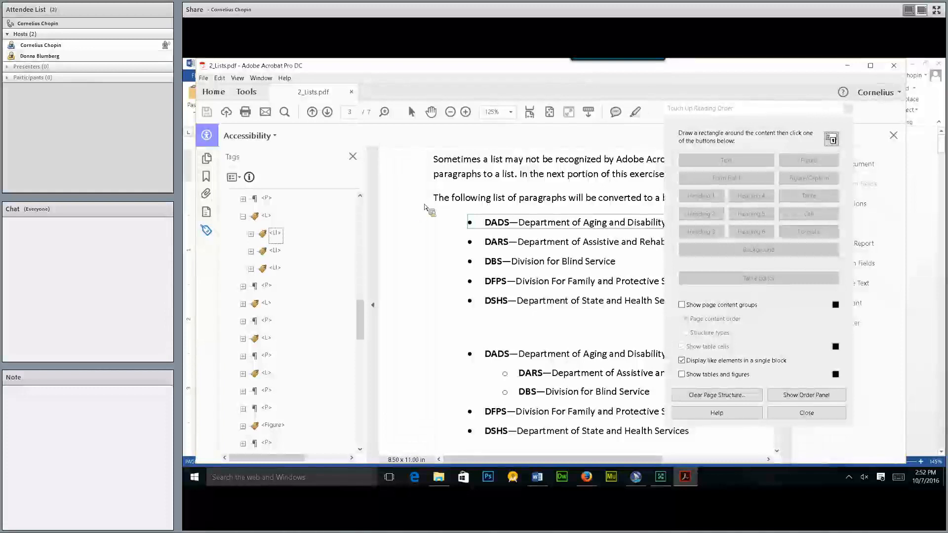
{"action": "left_click_drag", "start_coordinate": [266, 242], "coordinate": [278, 274]}
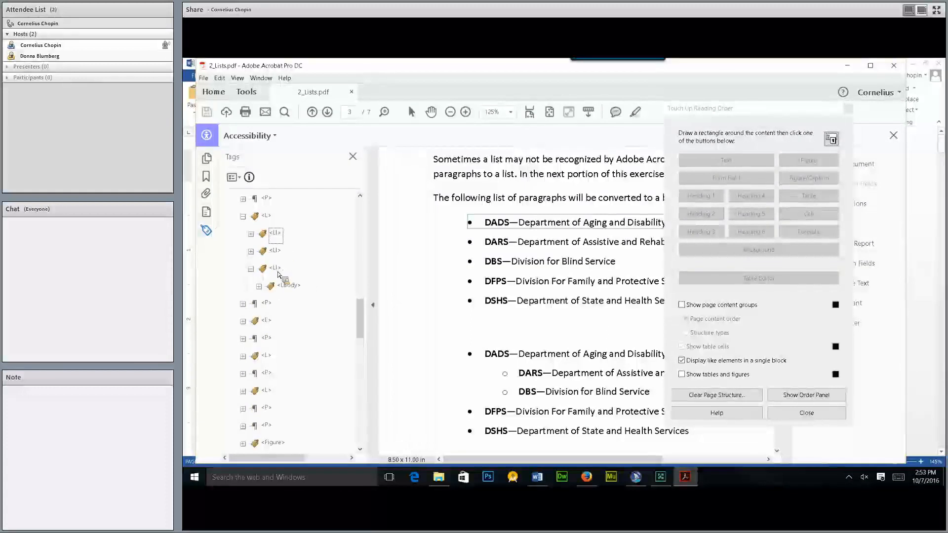
{"action": "left_click", "coordinate": [269, 324]}
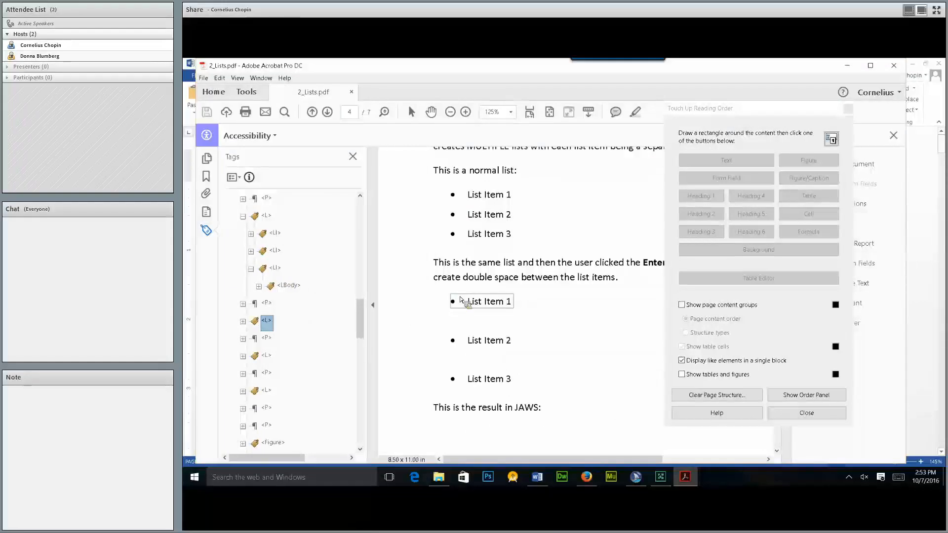
{"action": "left_click", "coordinate": [243, 322]}
{"action": "left_click", "coordinate": [276, 340]}
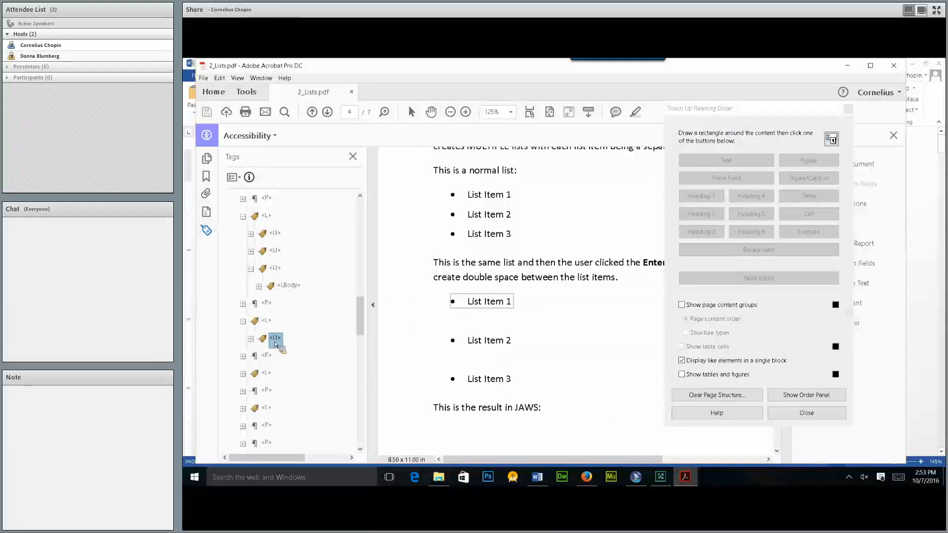
{"action": "scroll", "coordinate": [506, 243], "scroll_direction": "up", "scroll_amount": 2}
{"action": "scroll", "coordinate": [505, 243], "scroll_direction": "up", "scroll_amount": 2}
{"action": "scroll", "coordinate": [506, 244], "scroll_direction": "down", "scroll_amount": 8}
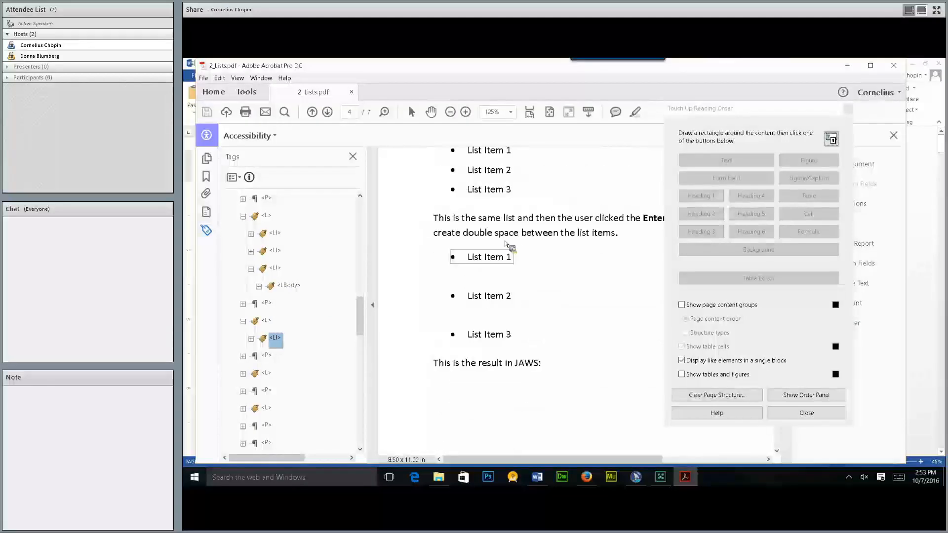
{"action": "scroll", "coordinate": [507, 247], "scroll_direction": "up", "scroll_amount": 5}
{"action": "scroll", "coordinate": [506, 245], "scroll_direction": "up", "scroll_amount": 4}
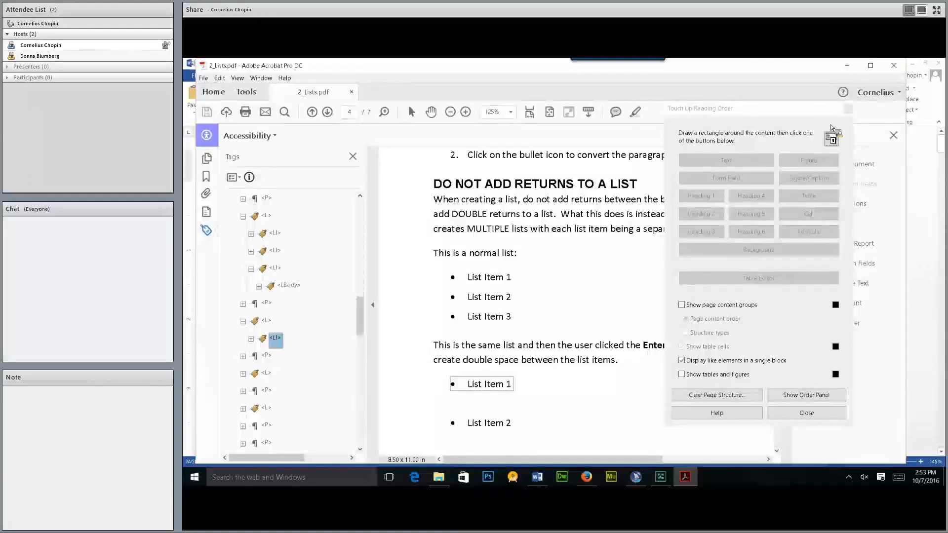
Step: Close the Touch Up Reading Order dialog and find the tag for the DADS text selected in the nested agency list
{"action": "left_click_drag", "start_coordinate": [744, 114], "coordinate": [771, 123]}
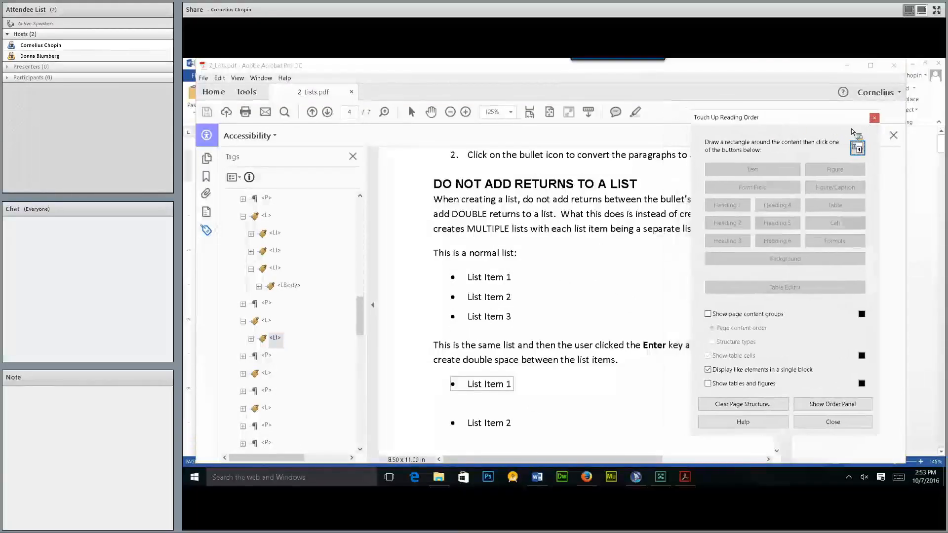
{"action": "left_click", "coordinate": [873, 117]}
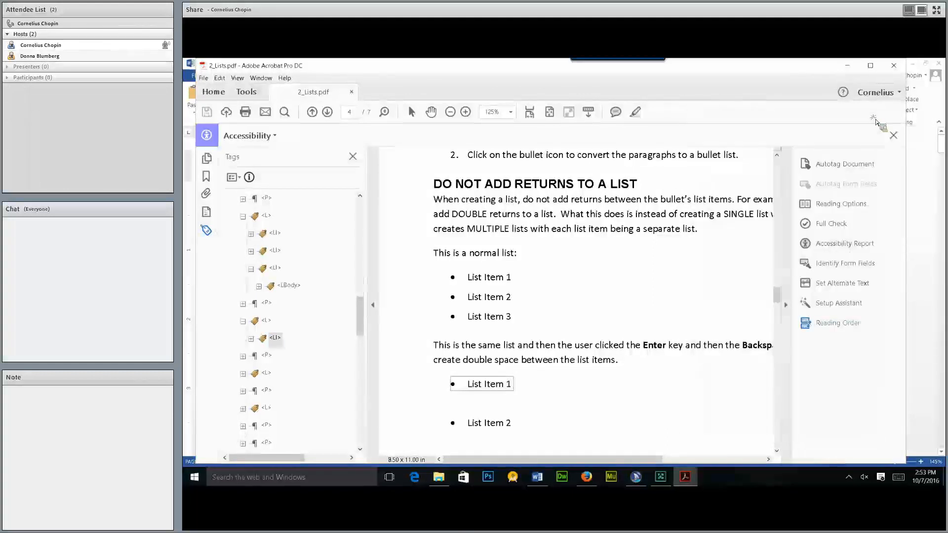
{"action": "scroll", "coordinate": [608, 205], "scroll_direction": "up", "scroll_amount": 2}
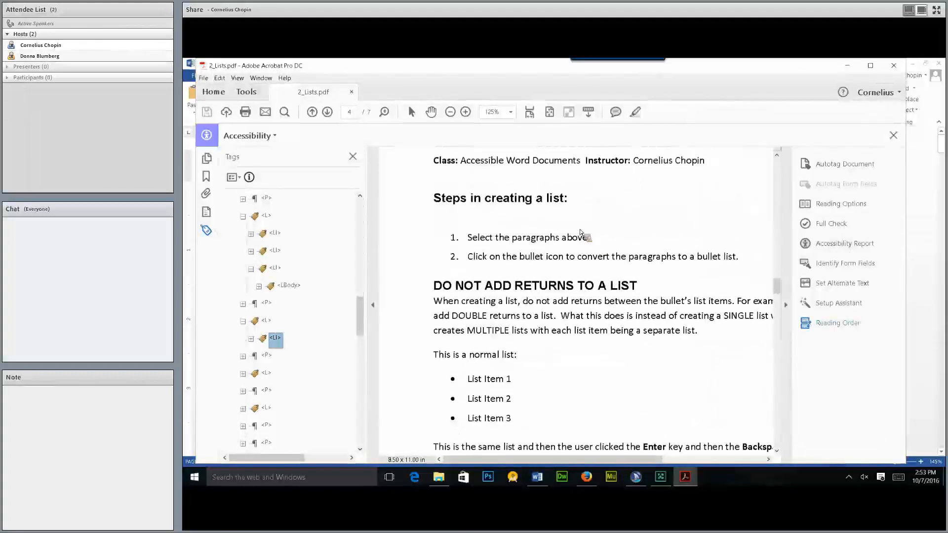
{"action": "scroll", "coordinate": [580, 230], "scroll_direction": "up", "scroll_amount": 6}
{"action": "left_click_drag", "start_coordinate": [481, 290], "coordinate": [517, 311]}
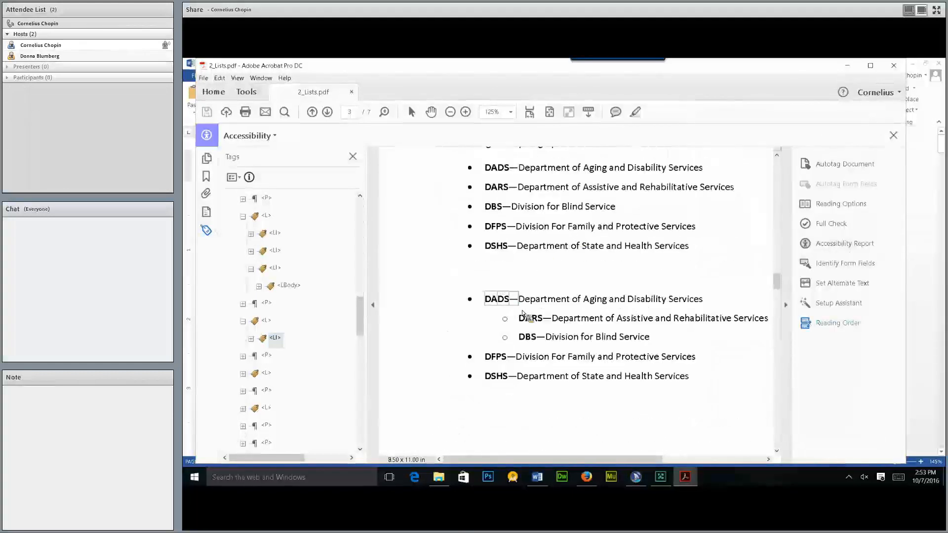
{"action": "left_click", "coordinate": [240, 180]}
{"action": "left_click", "coordinate": [294, 277]}
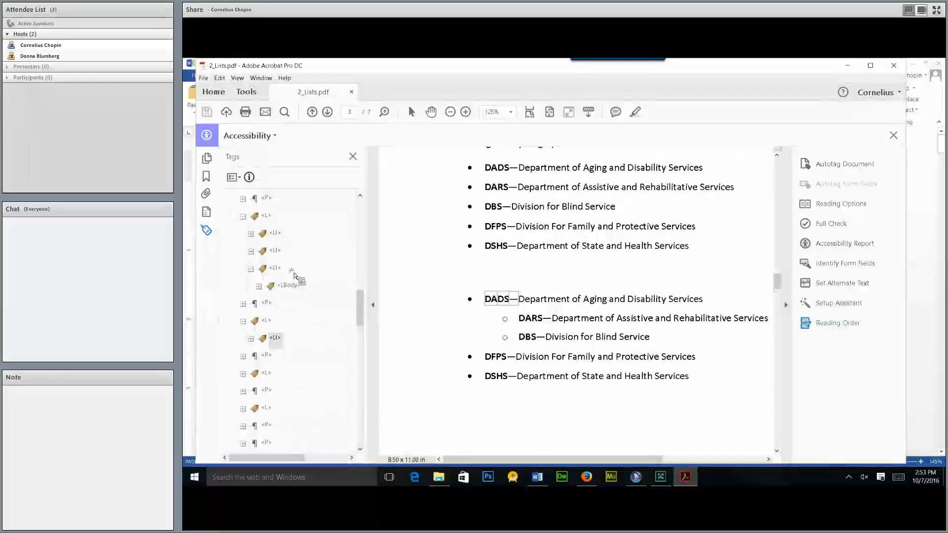
Step: Expand the <LI> and <LBody> tags of the first double-spaced list and select its List Item 1 content
{"action": "left_click_drag", "start_coordinate": [359, 314], "coordinate": [362, 340]}
{"action": "mouse_move", "coordinate": [275, 248]}
{"action": "left_mouse_down"}
{"action": "mouse_move", "coordinate": [245, 240]}
{"action": "mouse_move", "coordinate": [264, 239]}
{"action": "left_mouse_up"}
{"action": "left_click", "coordinate": [251, 252]}
{"action": "left_click", "coordinate": [259, 269]}
{"action": "left_click", "coordinate": [299, 285]}
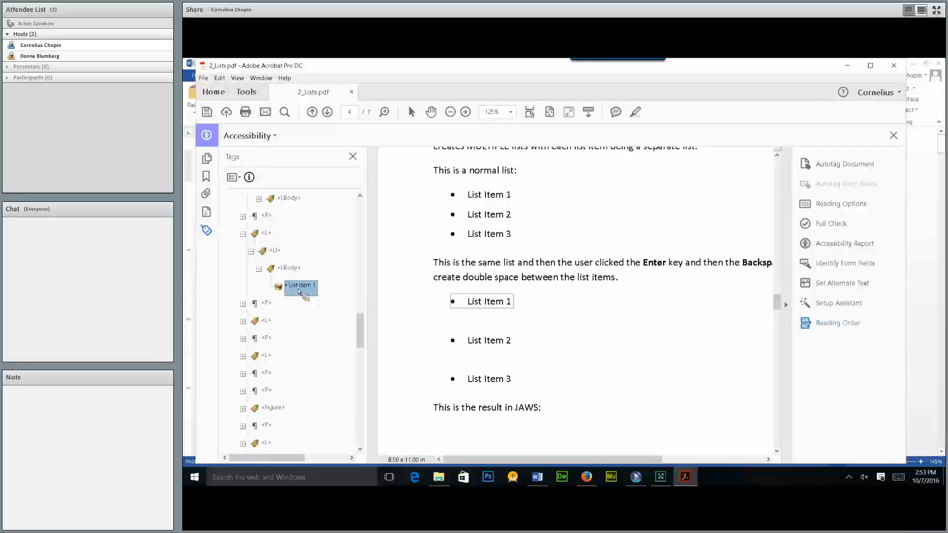
Step: Select the start of the first DADS item in the nested agency list on page 3 and find its tag
{"action": "scroll", "coordinate": [464, 283], "scroll_direction": "down", "scroll_amount": 4}
{"action": "scroll", "coordinate": [471, 279], "scroll_direction": "up", "scroll_amount": 12}
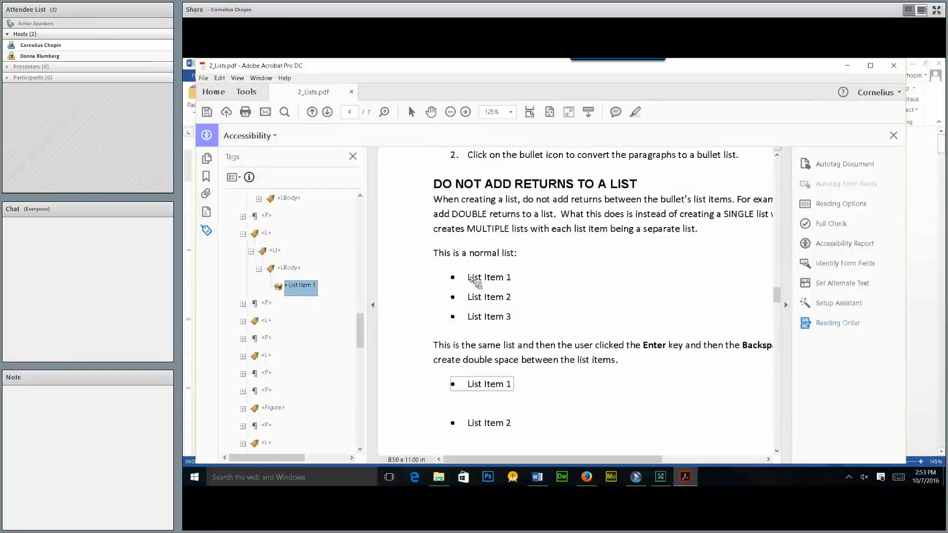
{"action": "scroll", "coordinate": [509, 340], "scroll_direction": "up", "scroll_amount": 8}
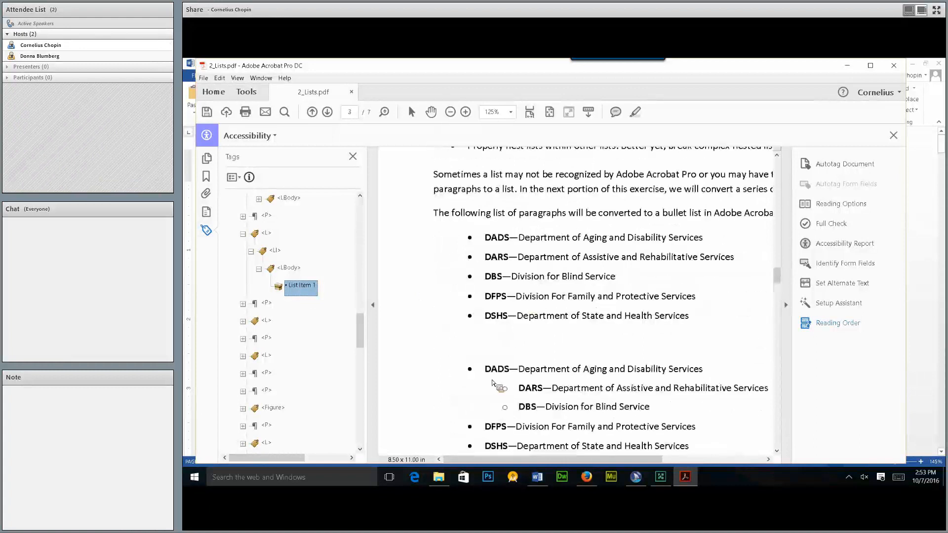
{"action": "left_click_drag", "start_coordinate": [478, 359], "coordinate": [515, 377]}
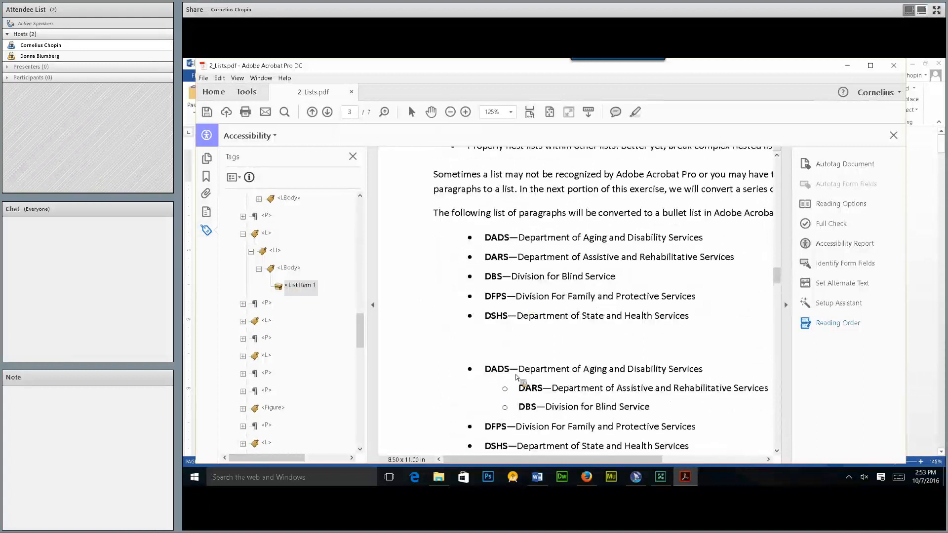
{"action": "left_click_drag", "start_coordinate": [462, 354], "coordinate": [530, 378]}
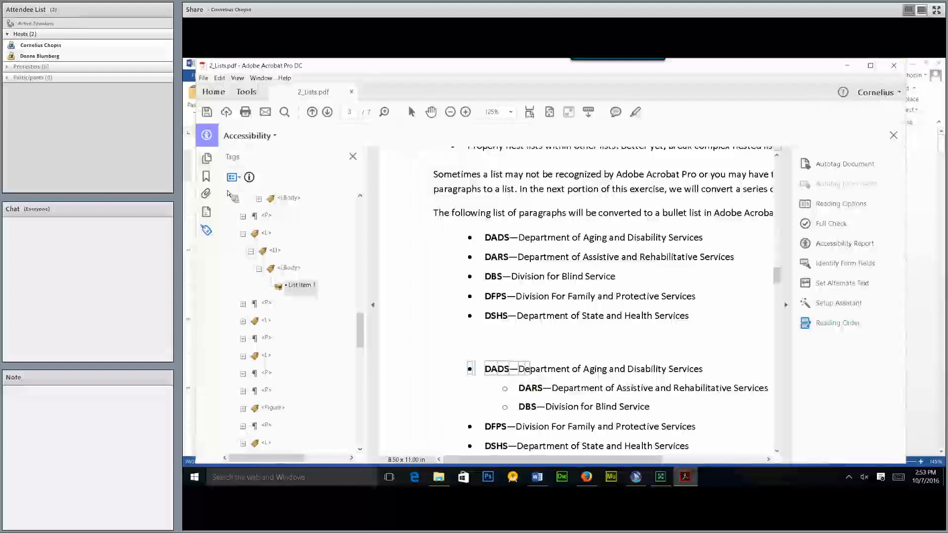
{"action": "left_click", "coordinate": [236, 177]}
{"action": "left_click", "coordinate": [290, 271]}
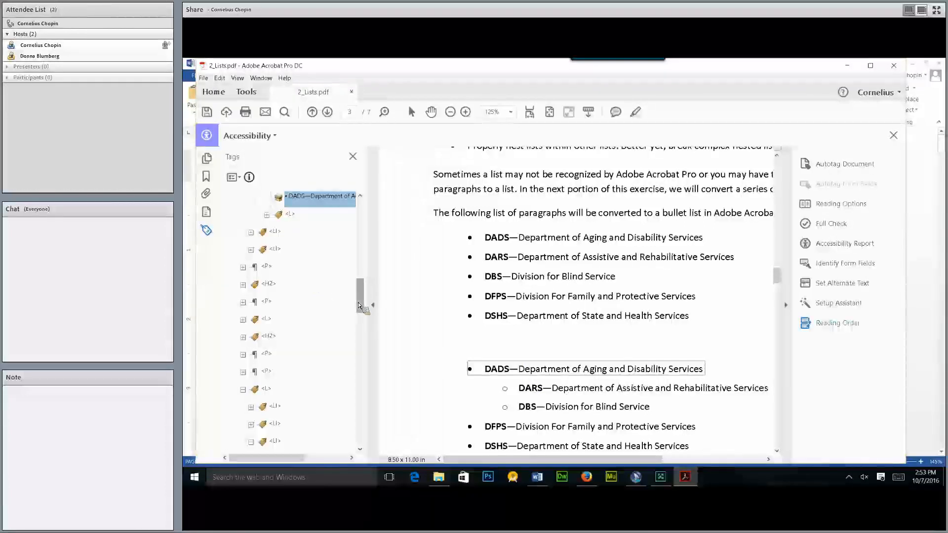
Step: Collapse the nested agency list's first <LI>, re-expand it down to its inner <L>, and select that <L> to highlight its sub-items
{"action": "scroll", "coordinate": [363, 304], "scroll_direction": "up", "scroll_amount": 2}
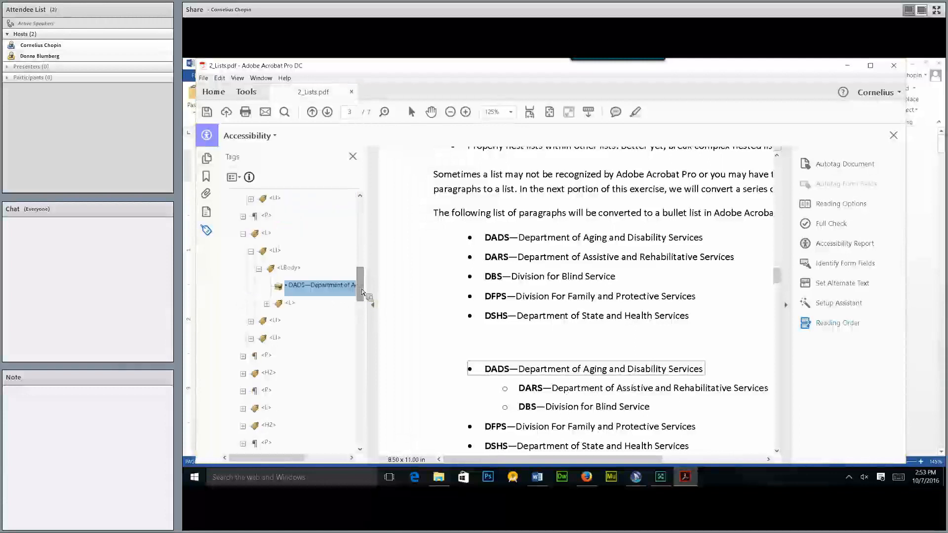
{"action": "left_click_drag", "start_coordinate": [311, 325], "coordinate": [262, 273]}
{"action": "left_click", "coordinate": [260, 270]}
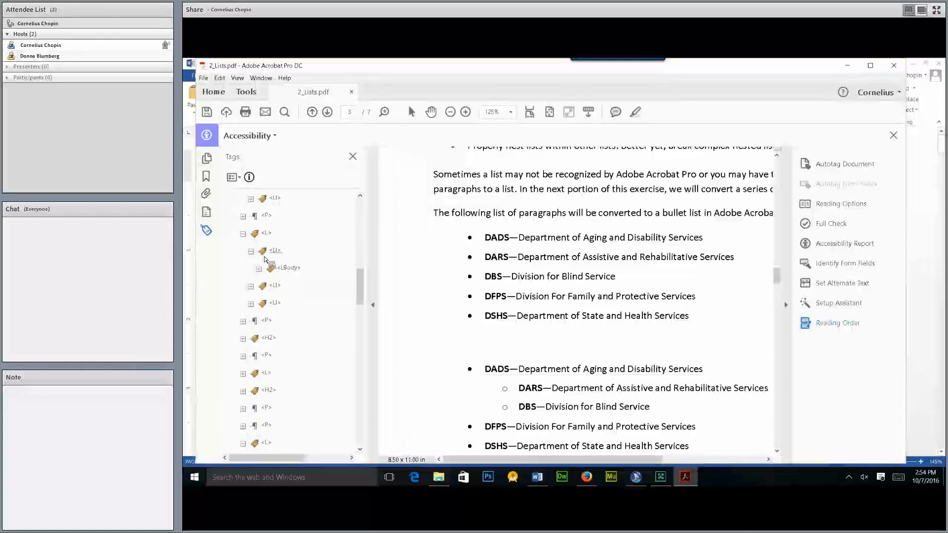
{"action": "left_click", "coordinate": [252, 253]}
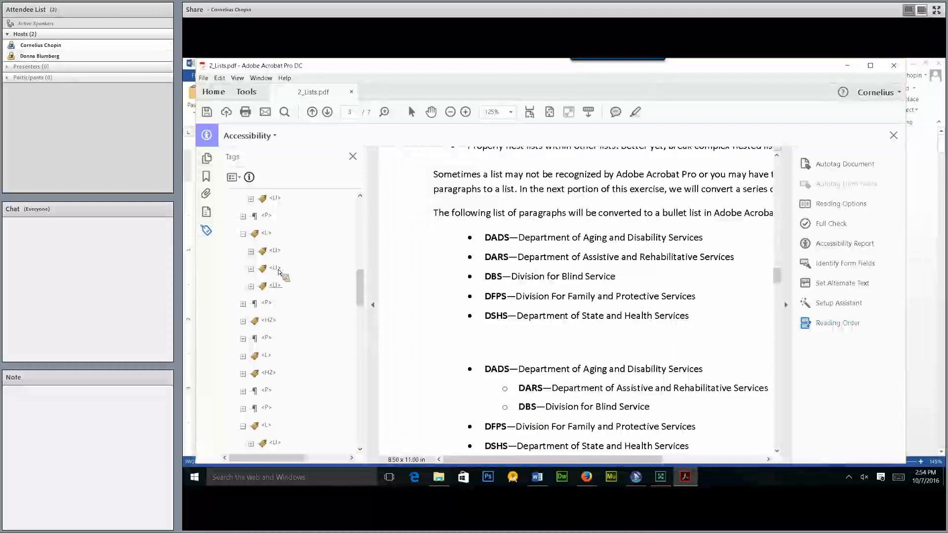
{"action": "left_click_drag", "start_coordinate": [274, 292], "coordinate": [294, 308]}
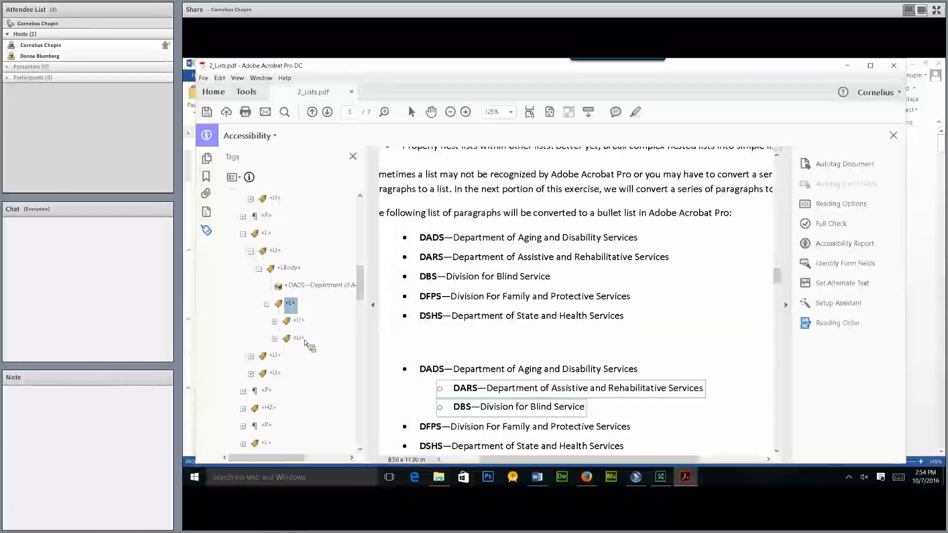
Step: Start a new tag from the <P> above the nested agency list and review the available tag types
{"action": "right_click", "coordinate": [267, 218]}
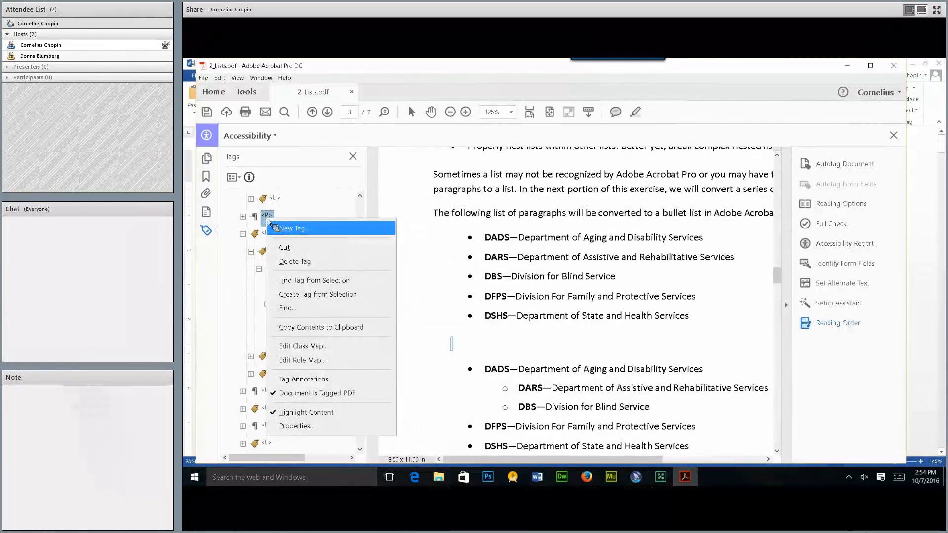
{"action": "left_click", "coordinate": [302, 230]}
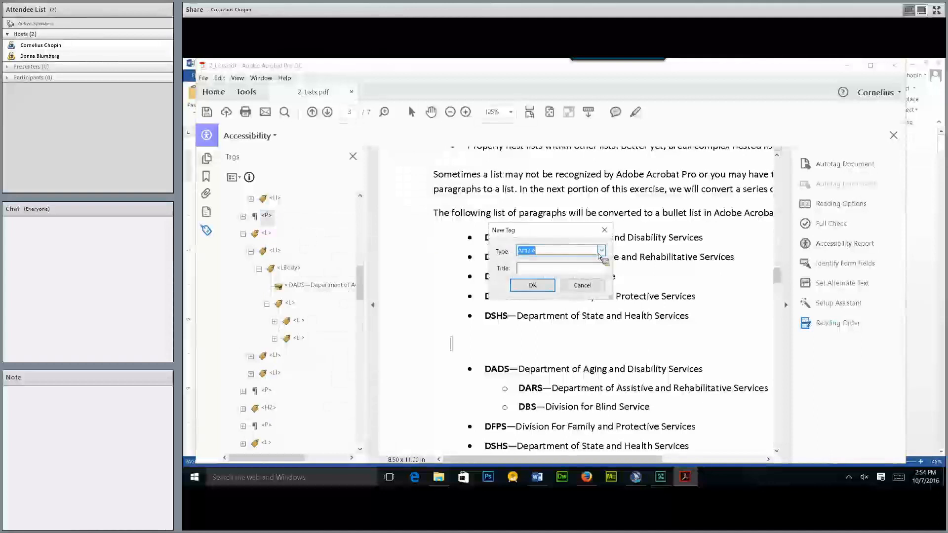
{"action": "left_click", "coordinate": [600, 253]}
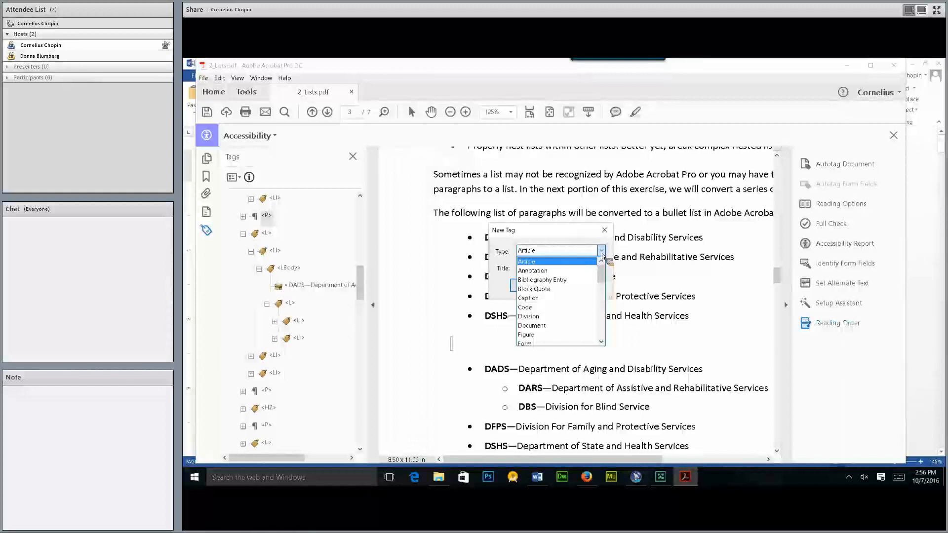
{"action": "left_click", "coordinate": [467, 164]}
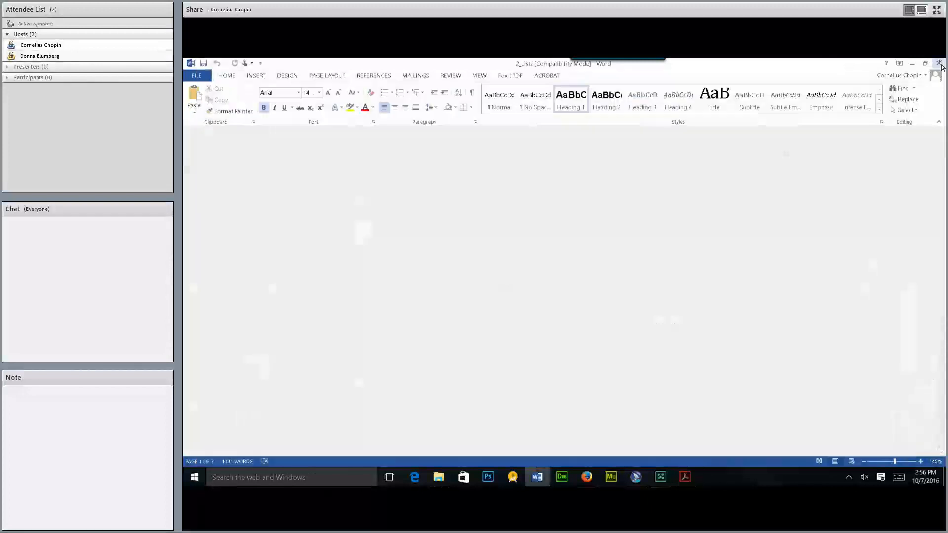
Step: Close the 2_Lists document in Word, cancel the new tag, and close 2_Lists.pdf without saving the changes
{"action": "left_click", "coordinate": [925, 63]}
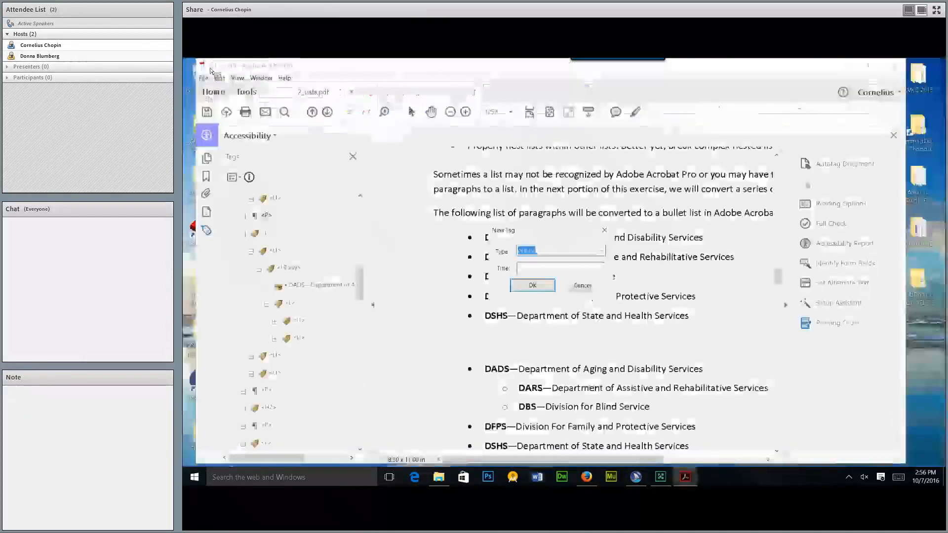
{"action": "left_click", "coordinate": [581, 286]}
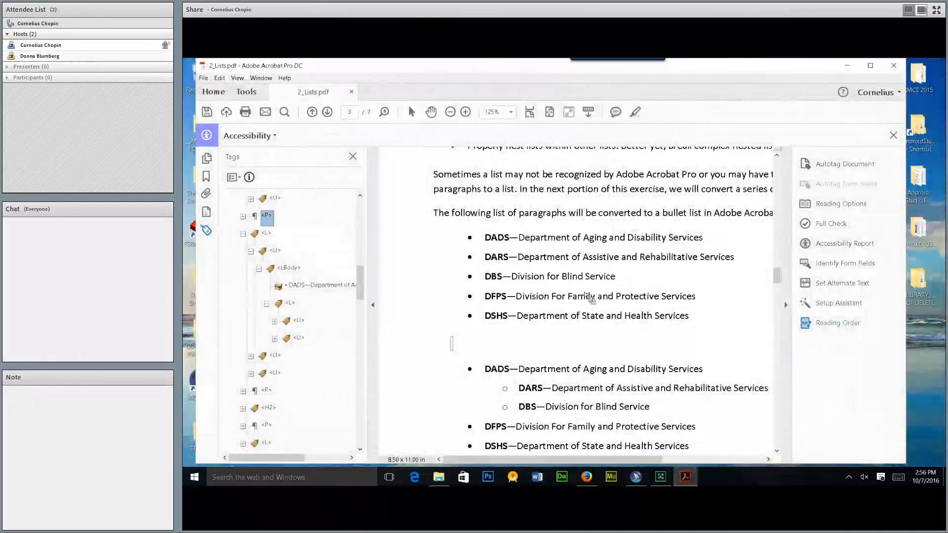
{"action": "left_click", "coordinate": [204, 68]}
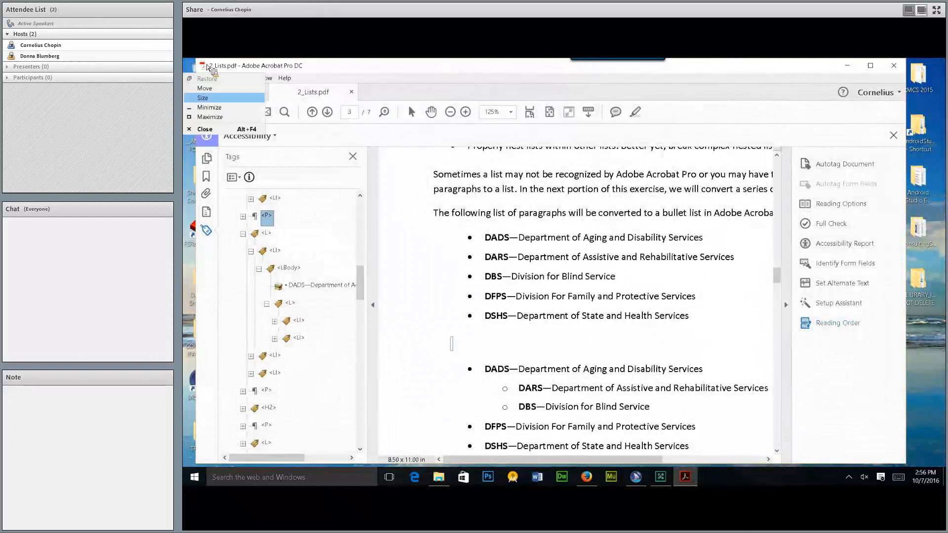
{"action": "left_click", "coordinate": [205, 129]}
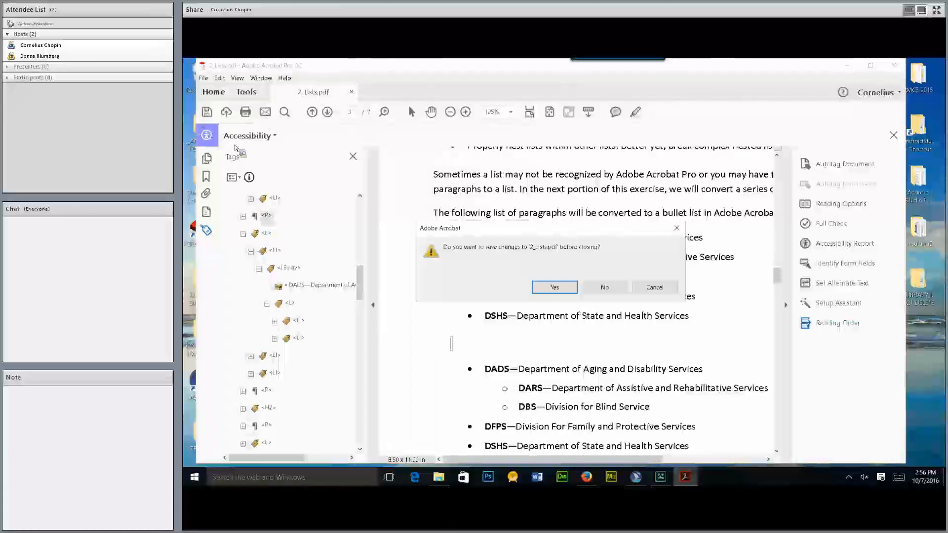
{"action": "left_click", "coordinate": [600, 293]}
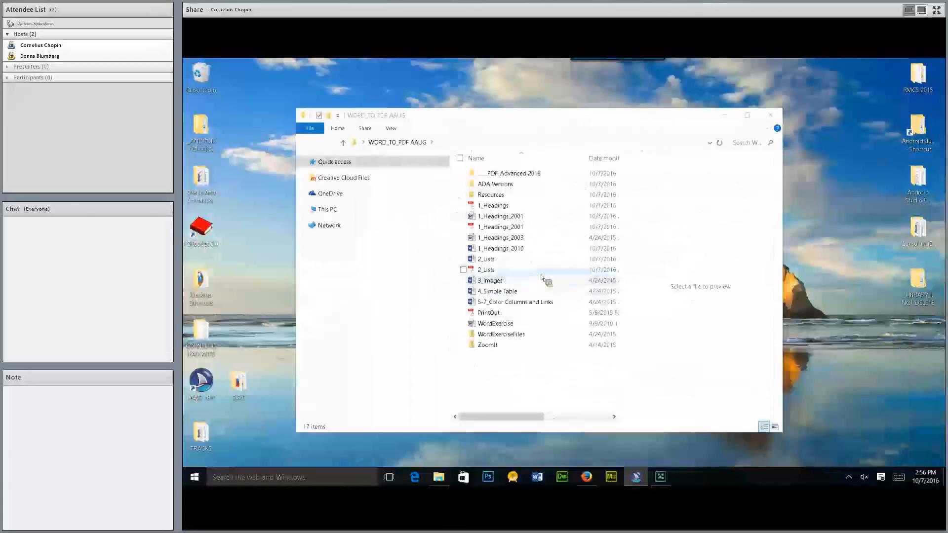
Step: Open the 3_Images document in Word and go to the Figure 2 accessibility logo
{"action": "left_click", "coordinate": [484, 281]}
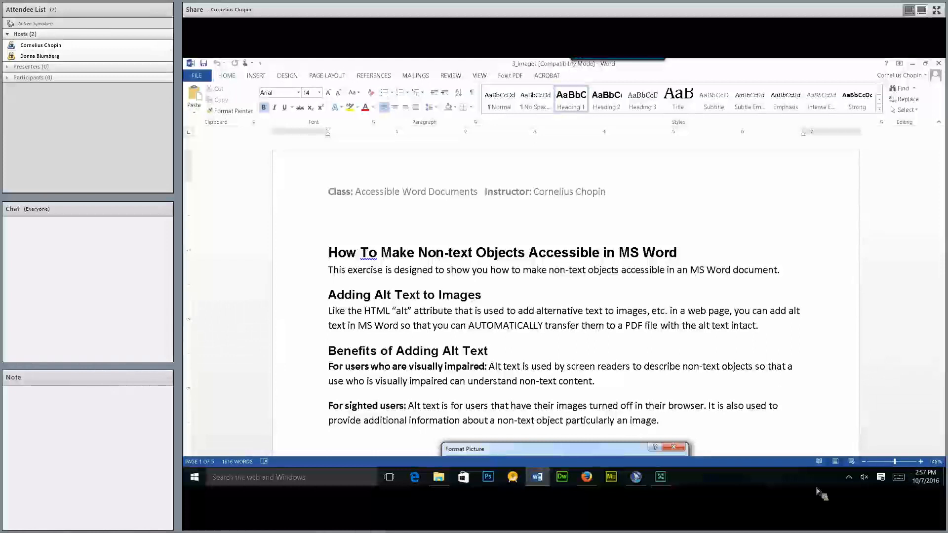
{"action": "left_click", "coordinate": [576, 330]}
{"action": "scroll", "coordinate": [565, 324], "scroll_direction": "down", "scroll_amount": 10}
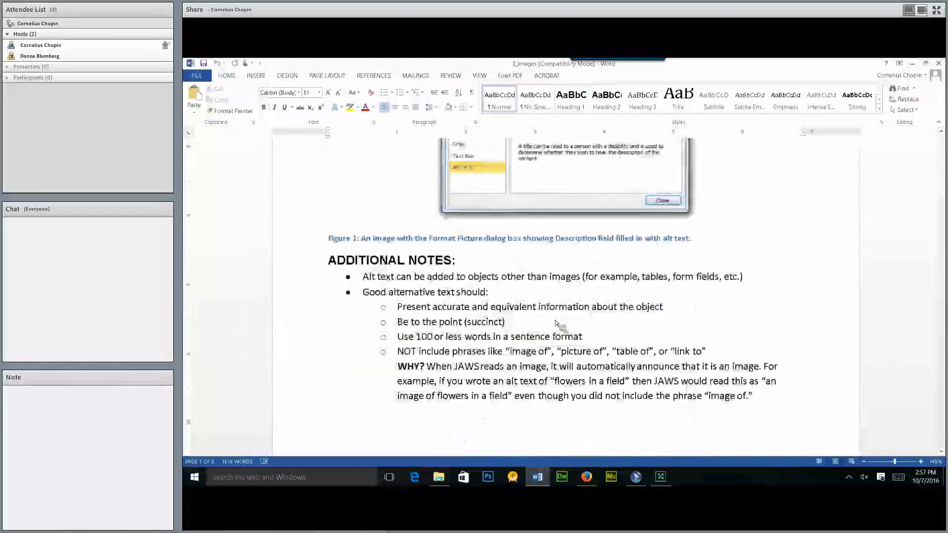
{"action": "scroll", "coordinate": [557, 323], "scroll_direction": "up", "scroll_amount": 10}
{"action": "scroll", "coordinate": [549, 326], "scroll_direction": "down", "scroll_amount": 10}
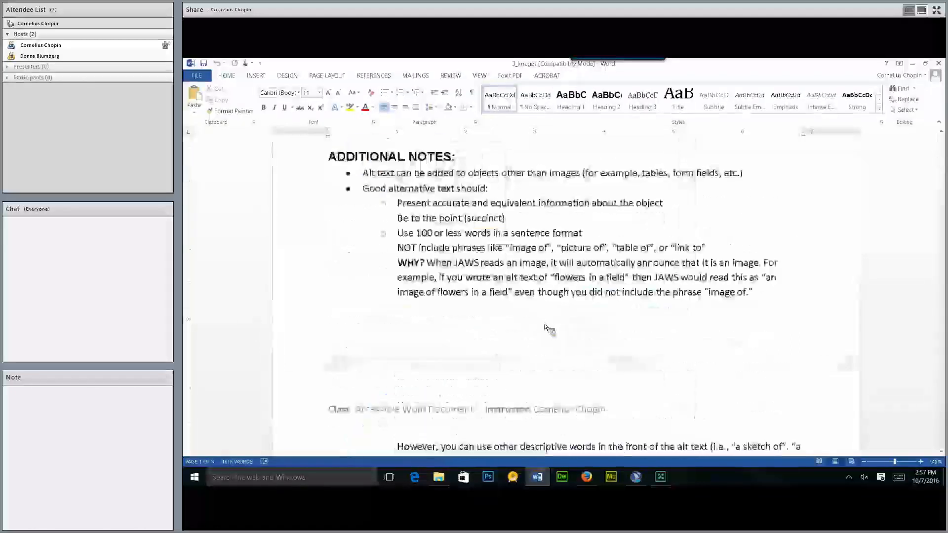
{"action": "scroll", "coordinate": [546, 330], "scroll_direction": "up", "scroll_amount": 10}
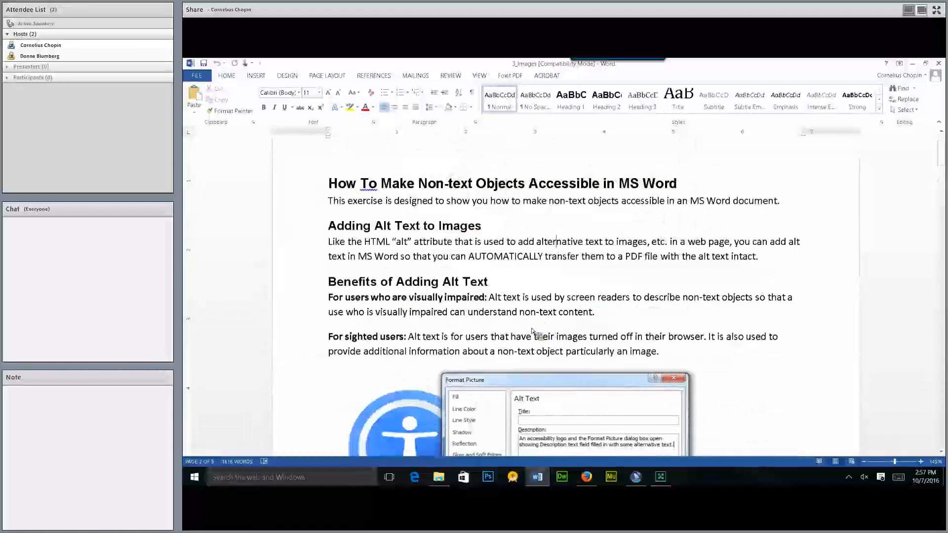
{"action": "scroll", "coordinate": [533, 331], "scroll_direction": "down", "scroll_amount": 5}
{"action": "scroll", "coordinate": [526, 331], "scroll_direction": "down", "scroll_amount": 5}
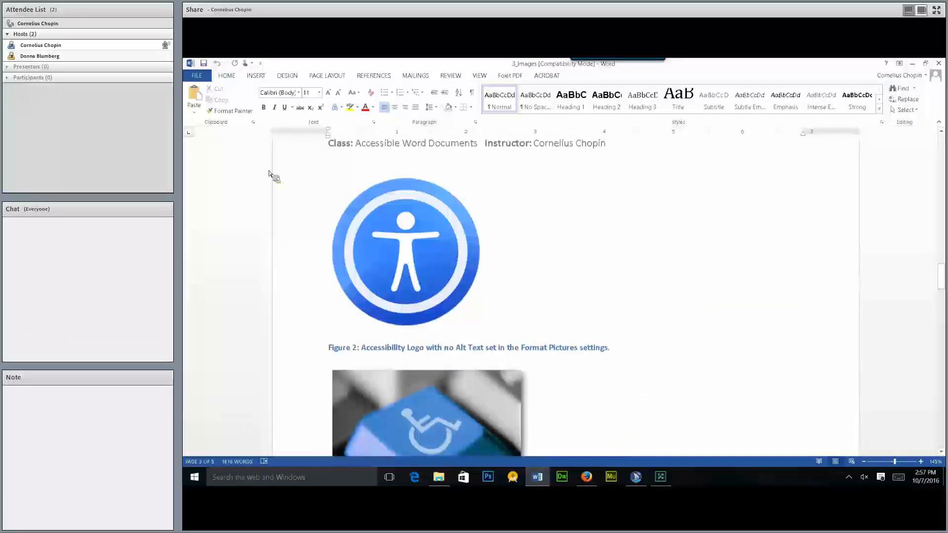
Step: Select the Figure 2 accessibility logo, dismiss the JAWS notices, and open the logo's Format Picture settings
{"action": "left_click", "coordinate": [394, 238]}
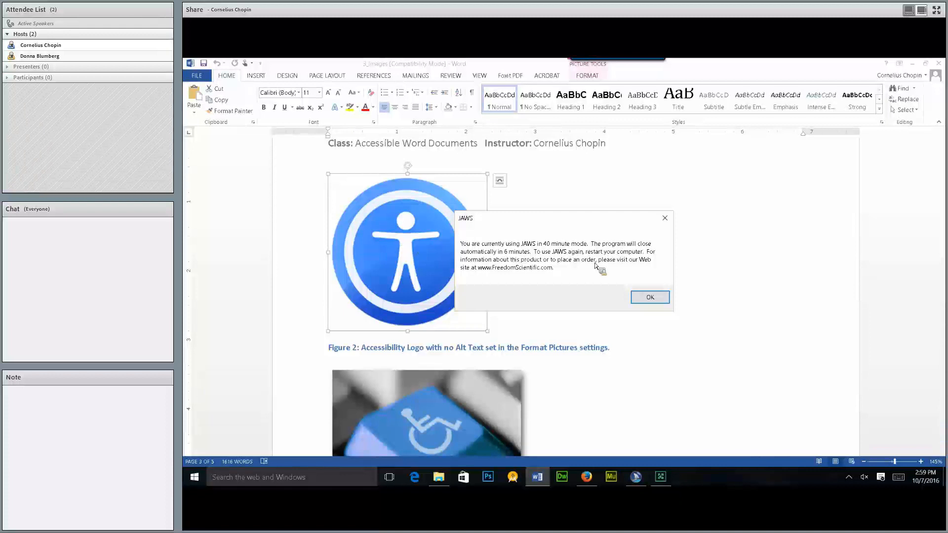
{"action": "left_click", "coordinate": [658, 300]}
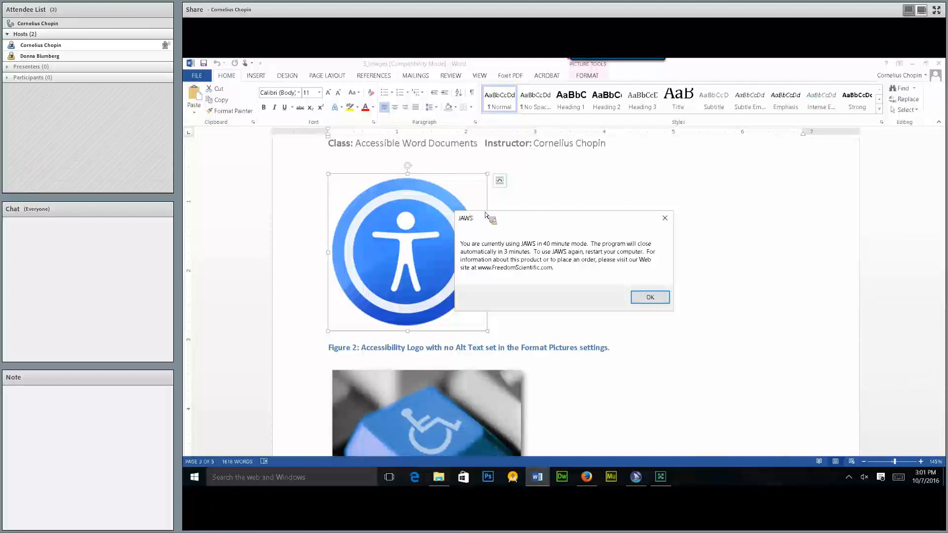
{"action": "left_click", "coordinate": [650, 298]}
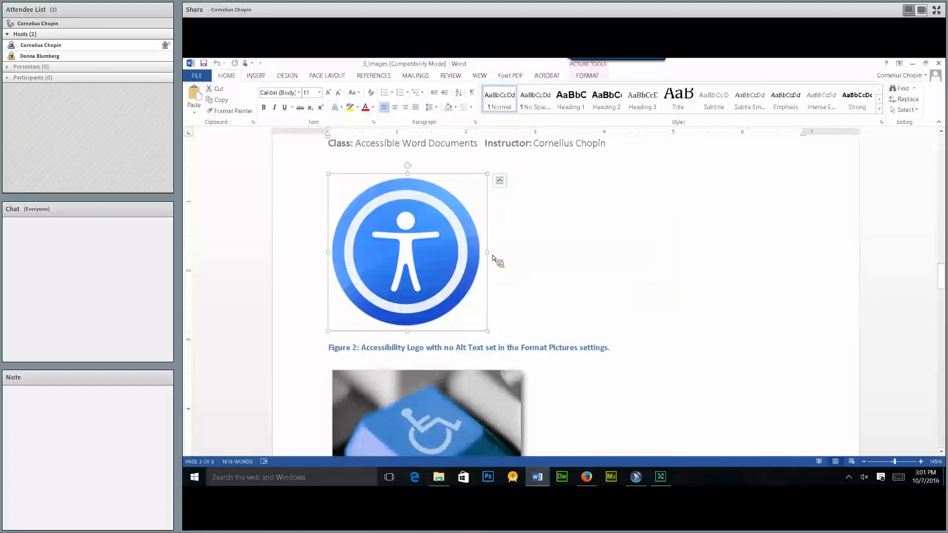
{"action": "right_click", "coordinate": [437, 228]}
{"action": "left_click", "coordinate": [487, 404]}
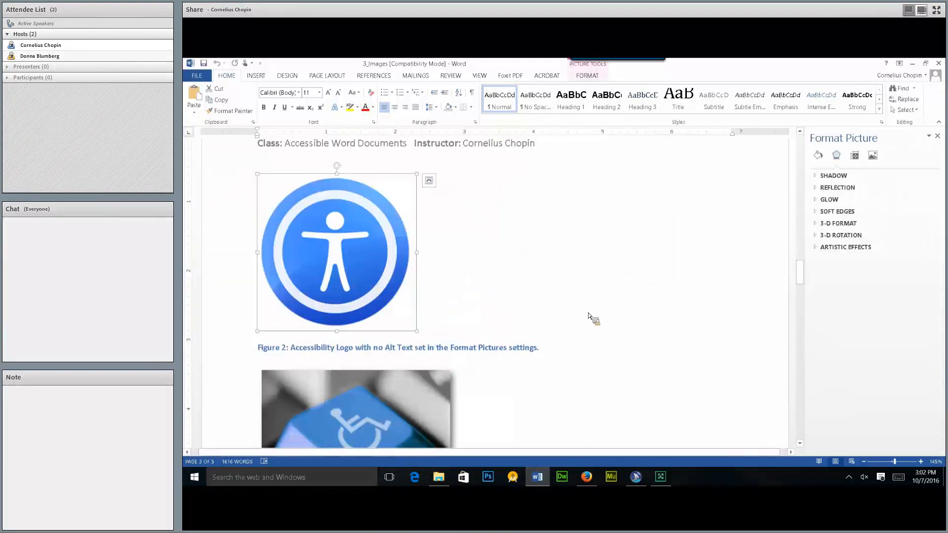
{"action": "right_click", "coordinate": [377, 218]}
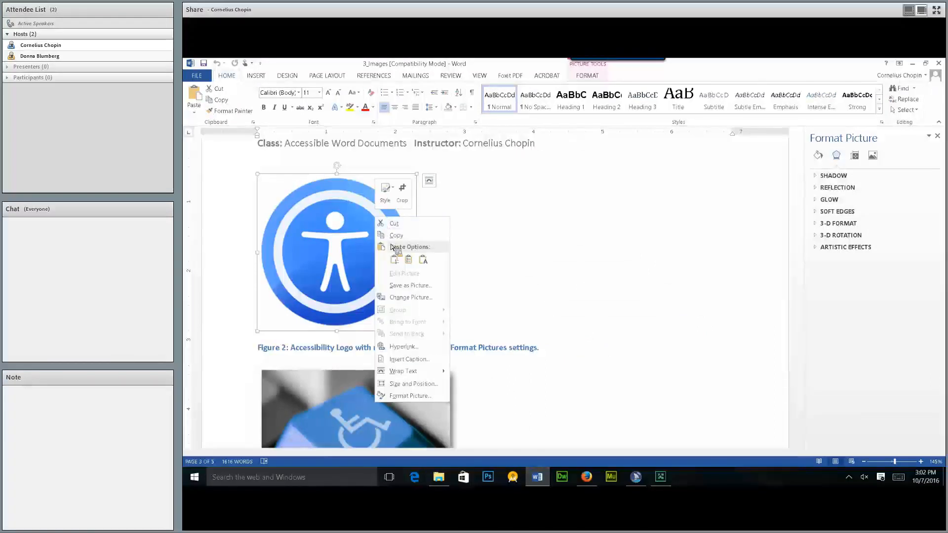
{"action": "left_click", "coordinate": [429, 400]}
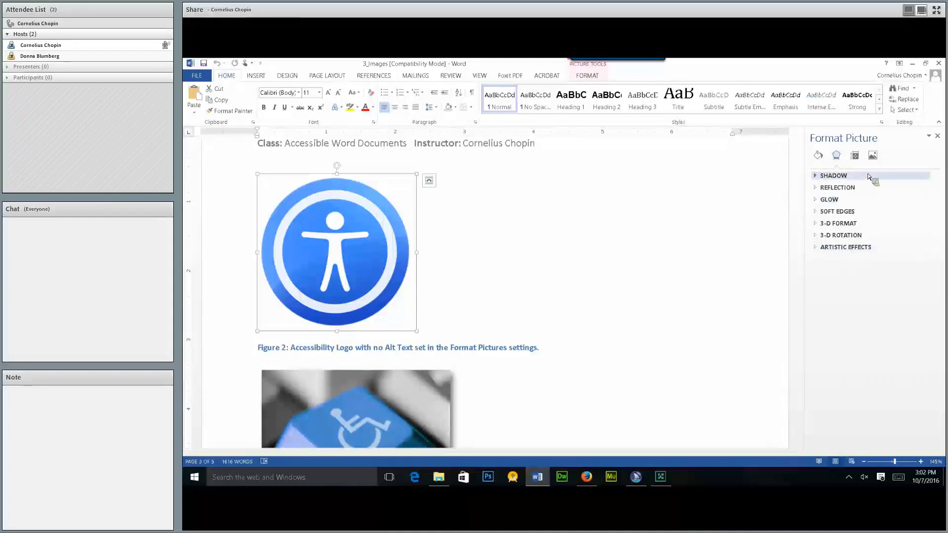
Step: Show the Alt Text title and description fields for the Figure 2 logo in the Layout & Properties settings
{"action": "left_click", "coordinate": [854, 156]}
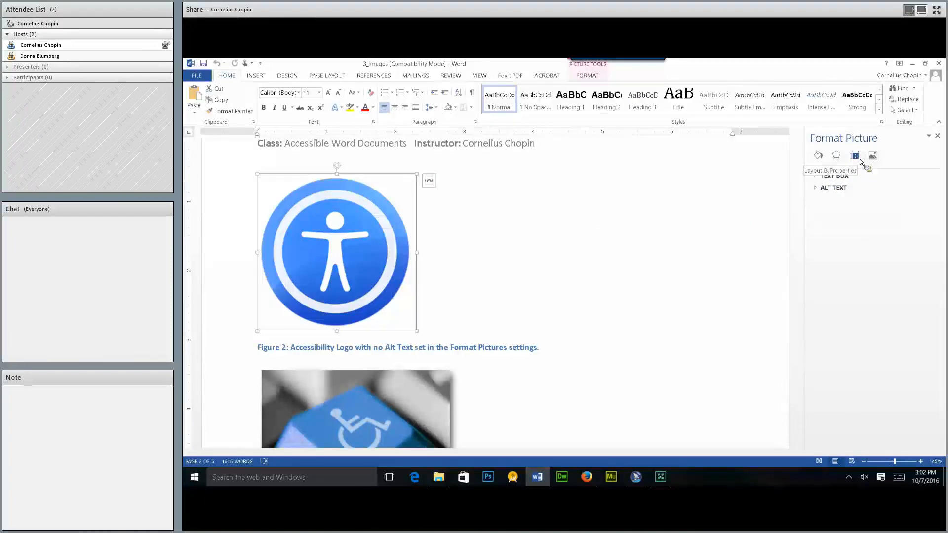
{"action": "left_click", "coordinate": [833, 187]}
{"action": "left_click", "coordinate": [839, 244]}
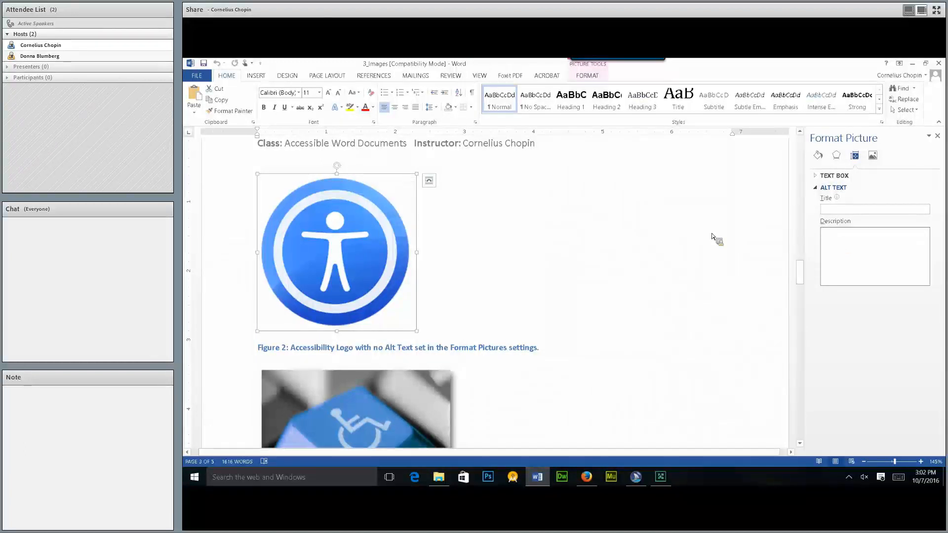
Step: Select the Figure 3 keyboard image to check its alt text and dismiss the JAWS notice
{"action": "scroll", "coordinate": [574, 284], "scroll_direction": "down", "scroll_amount": 1}
{"action": "scroll", "coordinate": [574, 285], "scroll_direction": "down", "scroll_amount": 5}
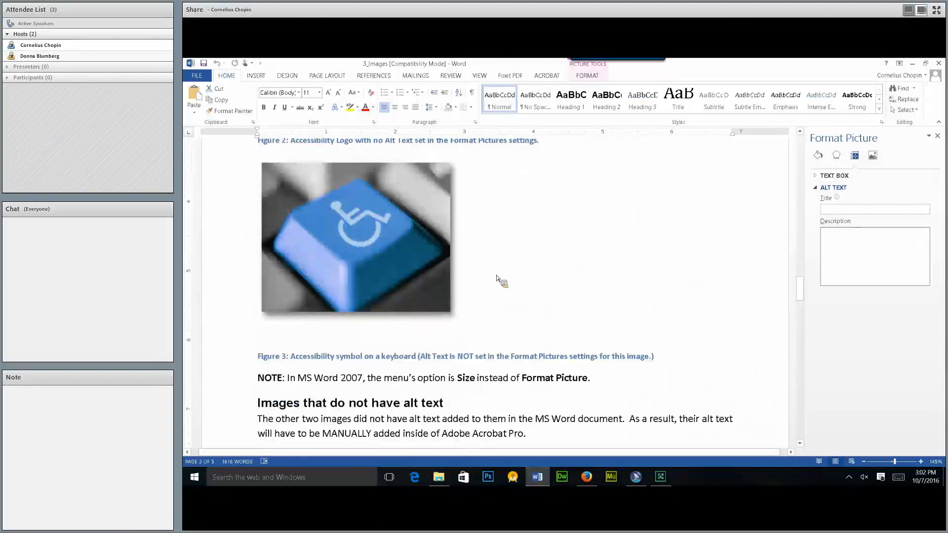
{"action": "left_click", "coordinate": [380, 228]}
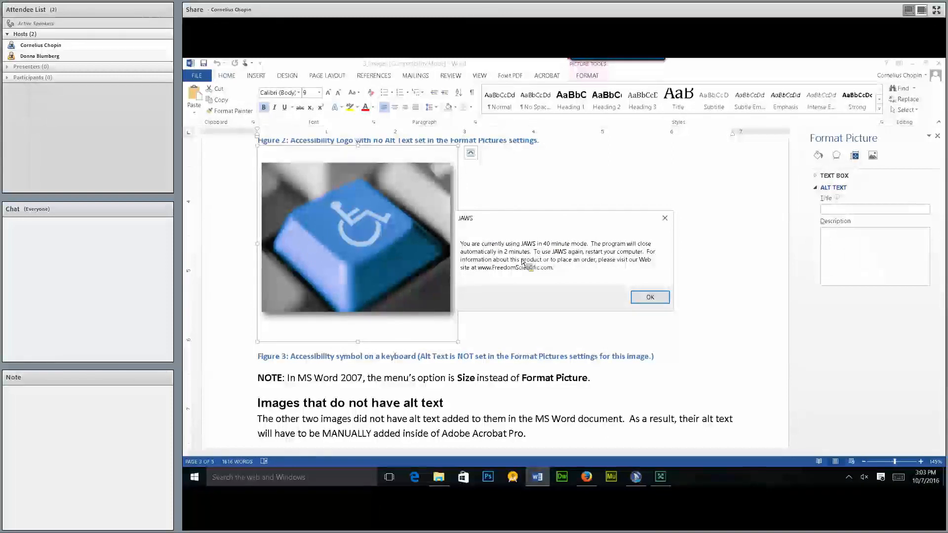
{"action": "left_click", "coordinate": [656, 298]}
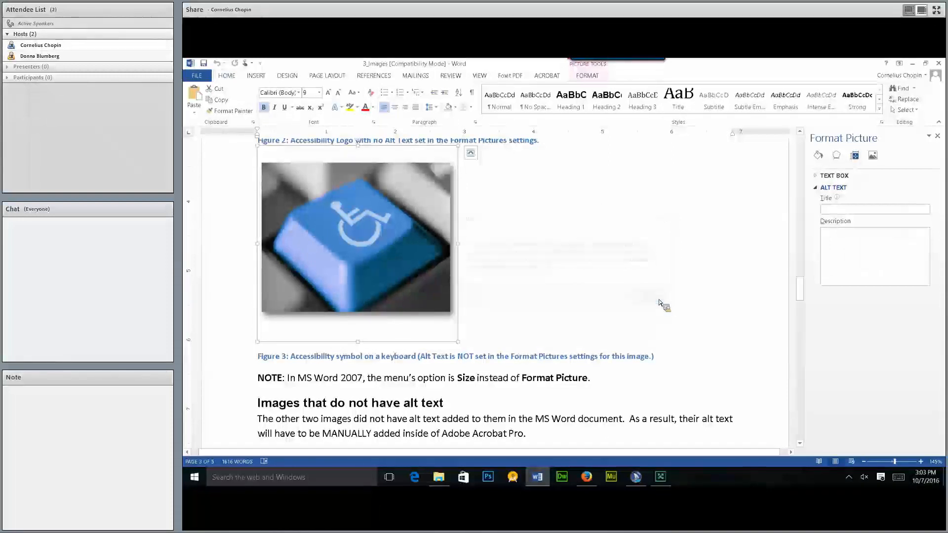
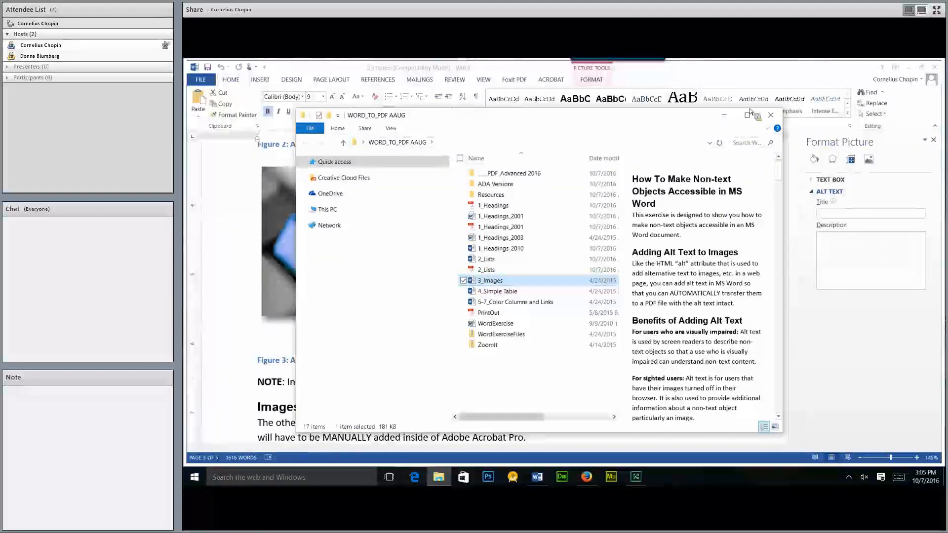
Step: Close the WORD_TO_PDF AAUG folder window and return to the 3_Images document
{"action": "left_click", "coordinate": [723, 115]}
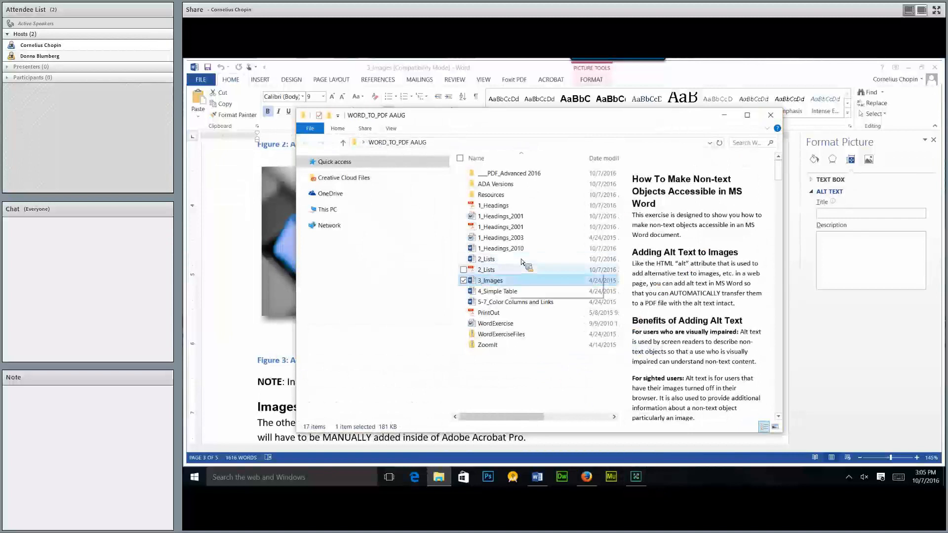
{"action": "left_click", "coordinate": [537, 477]}
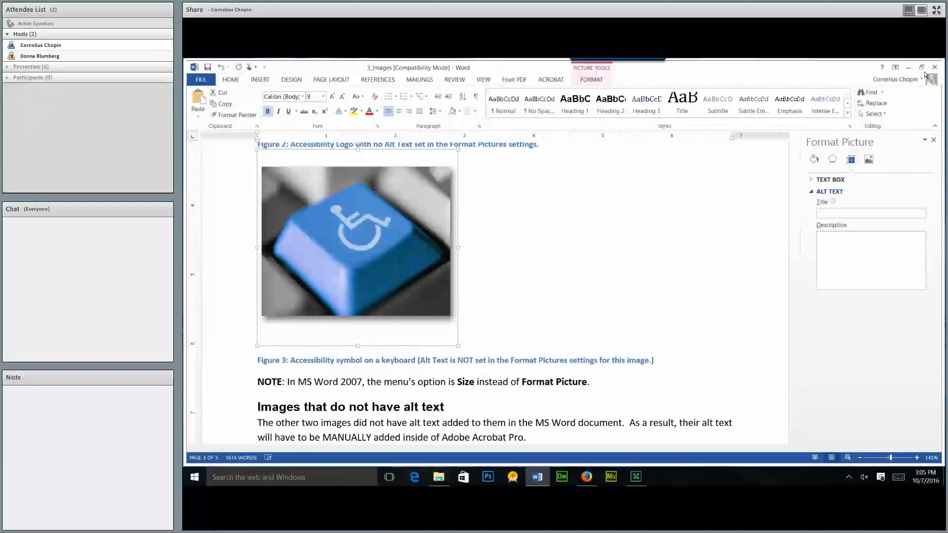
{"action": "key", "text": "alt+Tab"}
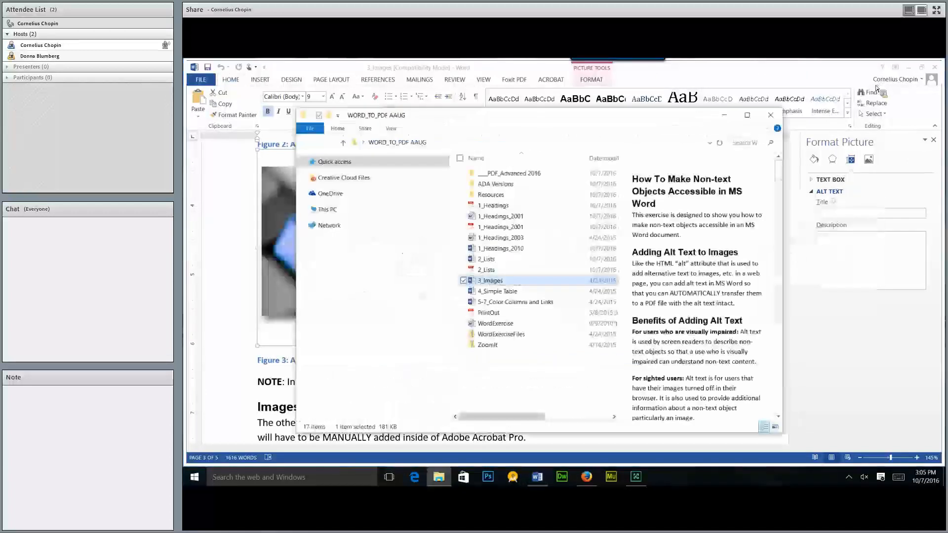
{"action": "left_click", "coordinate": [771, 114]}
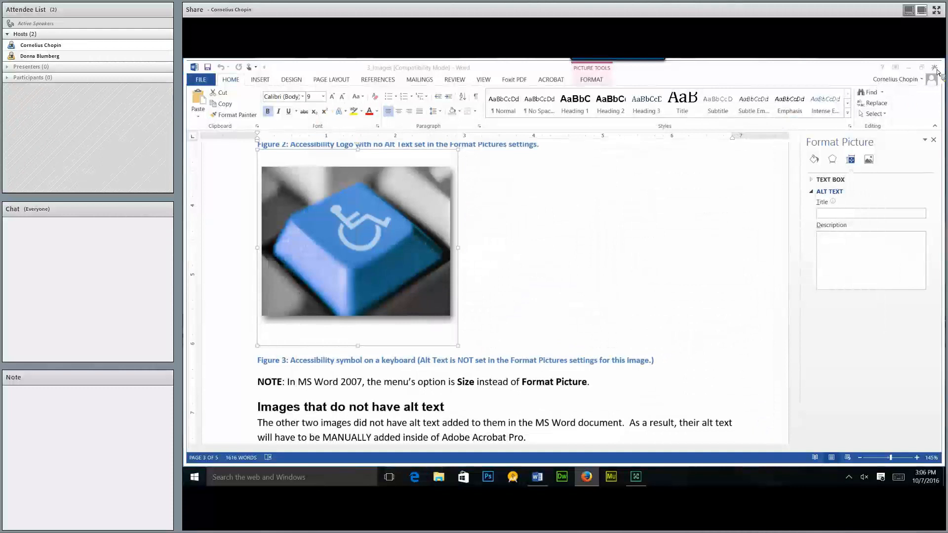
{"action": "key", "text": "alt+Tab"}
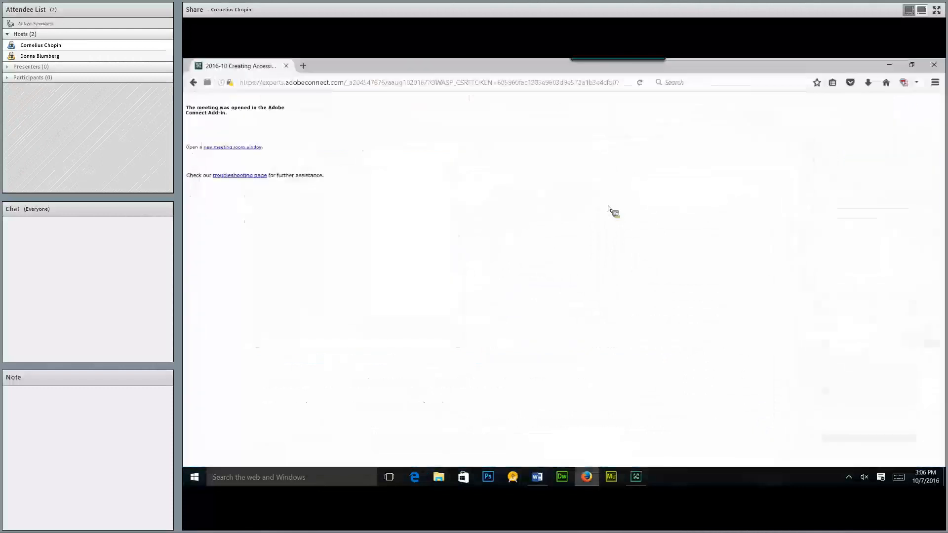
{"action": "key", "text": "alt+Tab"}
{"action": "key", "text": "alt+Tab"}
{"action": "key", "text": "alt+Tab"}
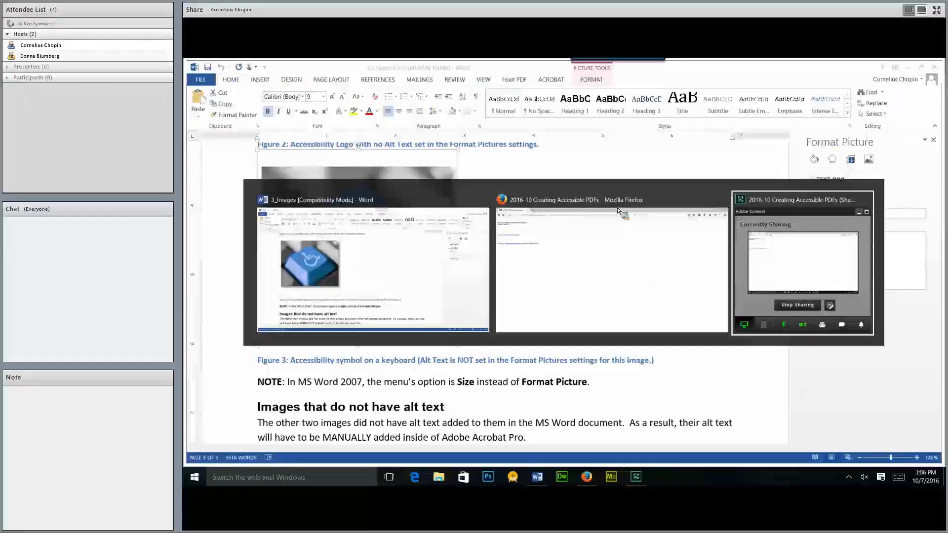
{"action": "key", "text": "alt+Tab"}
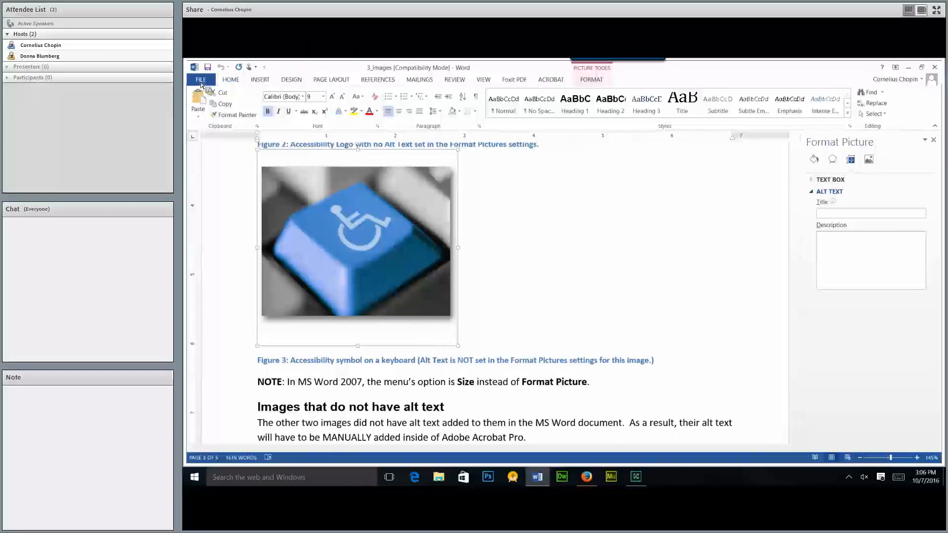
Step: Force Microsoft Word to quit by ending its task in Task Manager, and close Task Manager
{"action": "left_click", "coordinate": [934, 68]}
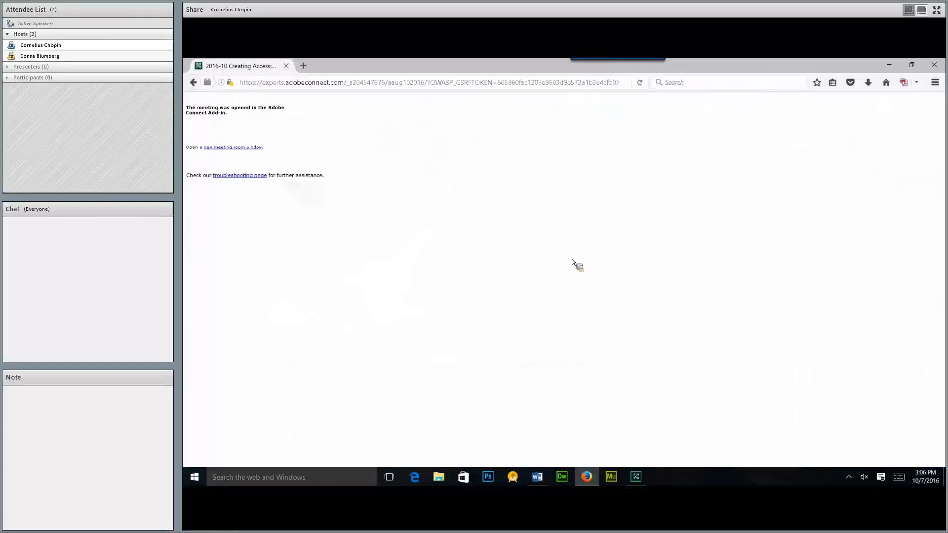
{"action": "key", "text": "alt+Tab"}
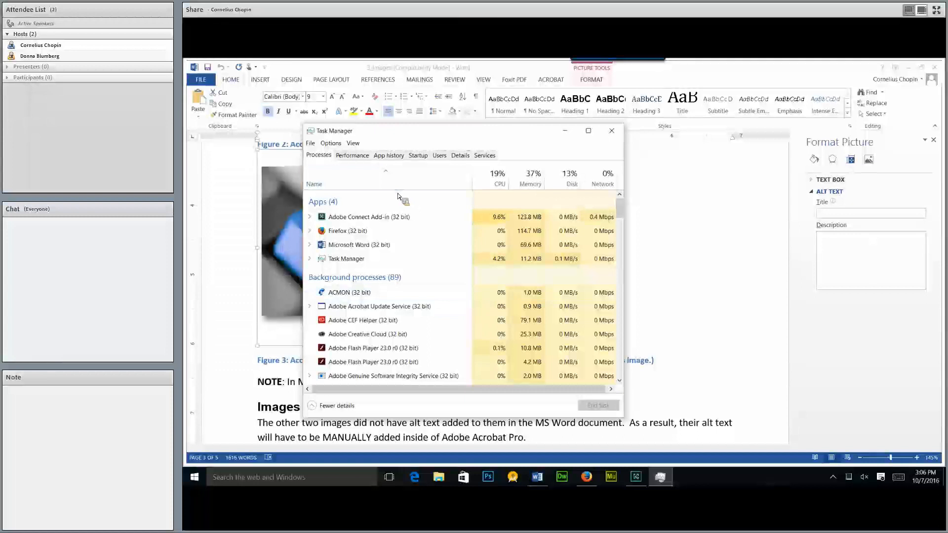
{"action": "left_click", "coordinate": [387, 246]}
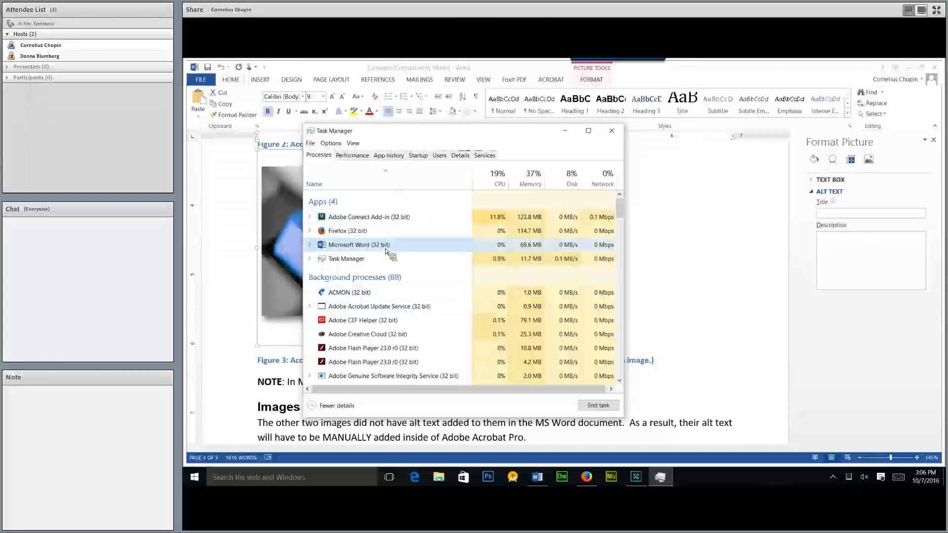
{"action": "left_click", "coordinate": [612, 408]}
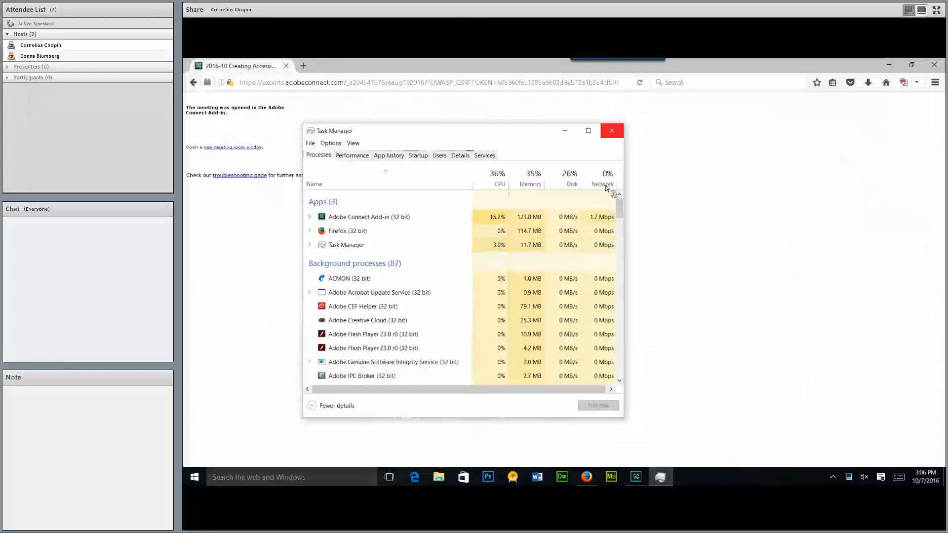
{"action": "left_click", "coordinate": [611, 131]}
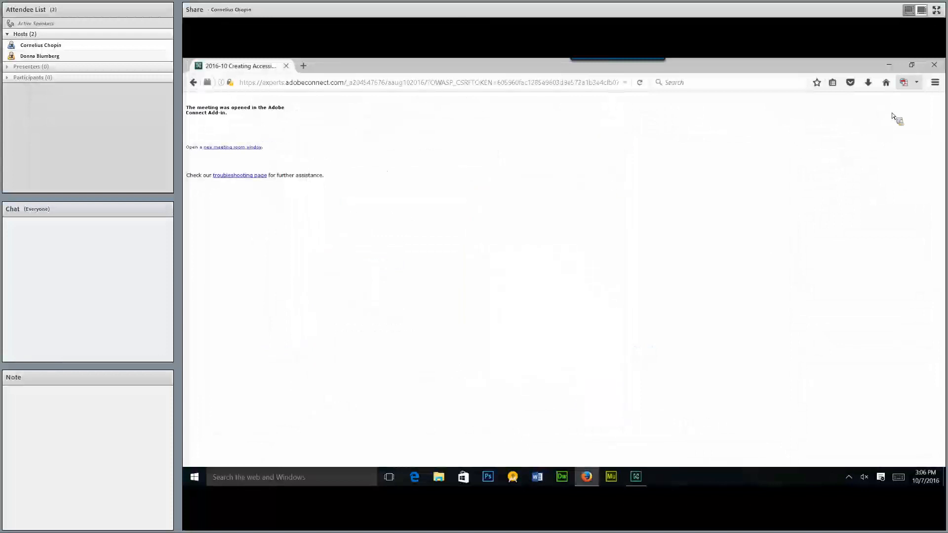
Step: Reopen the 3_Images Word document from the WORD_TO_PDF AAUG folder and switch it from reading to editing view
{"action": "left_click", "coordinate": [888, 65]}
{"action": "double_click", "coordinate": [579, 129]}
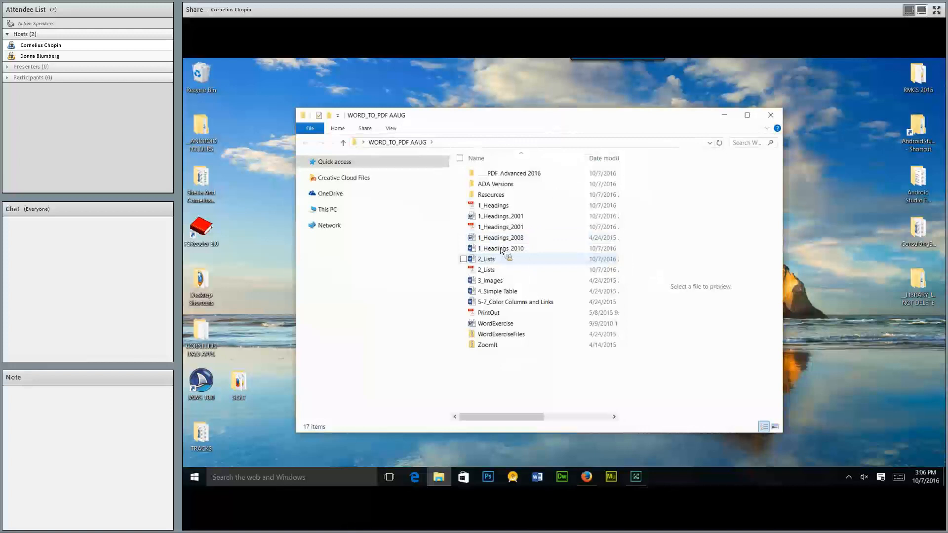
{"action": "left_click", "coordinate": [475, 284]}
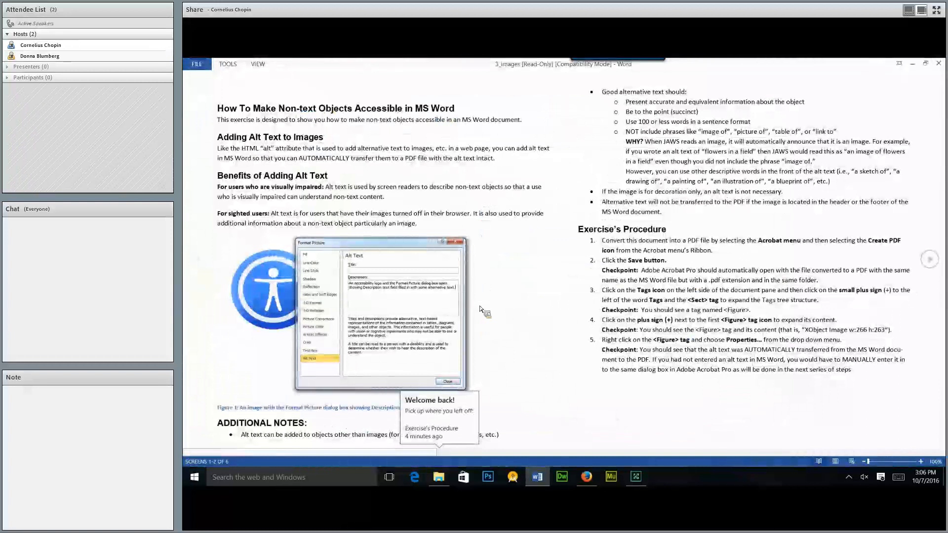
{"action": "scroll", "coordinate": [435, 207], "scroll_direction": "down", "scroll_amount": 2}
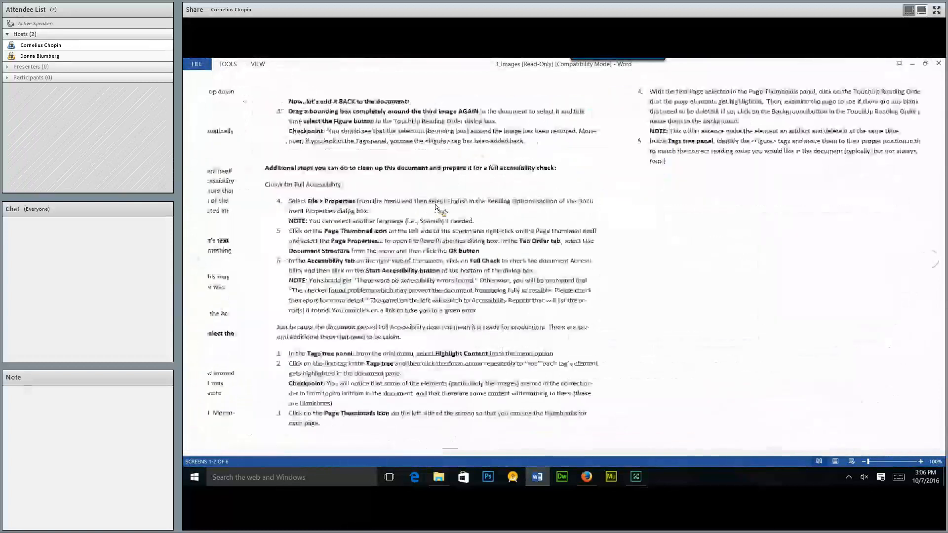
{"action": "left_click", "coordinate": [263, 65]}
{"action": "left_click", "coordinate": [268, 80]}
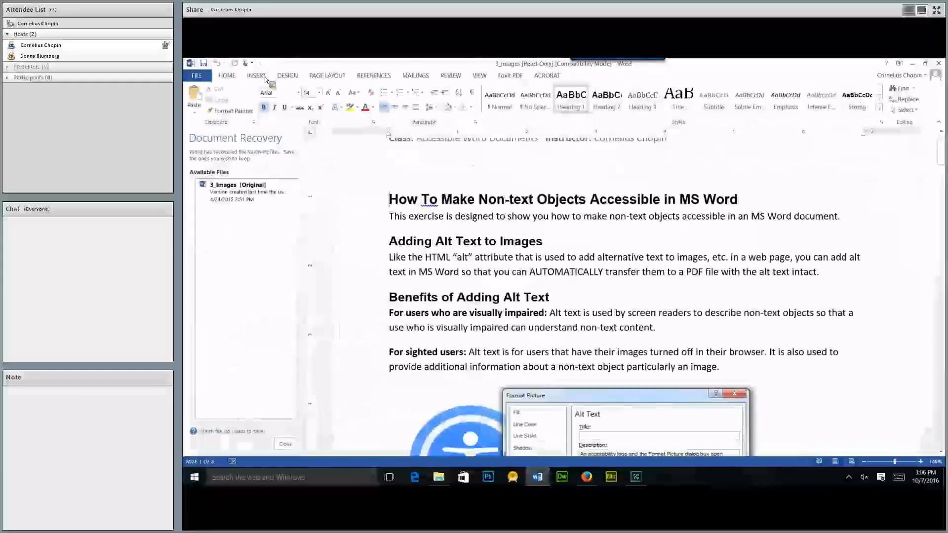
Step: Dismiss the list of recovered files and export the document with Acrobat as a PDF named 3_Images
{"action": "left_click", "coordinate": [547, 75]}
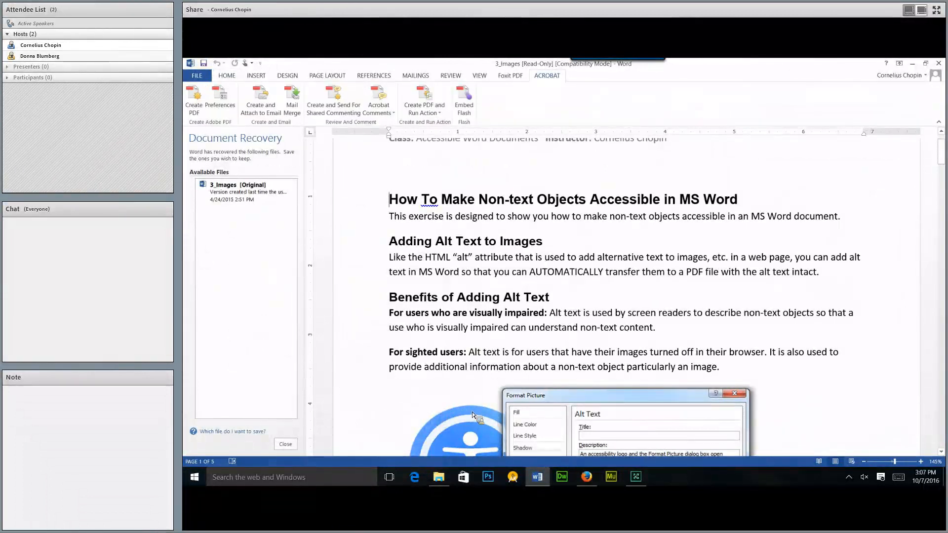
{"action": "scroll", "coordinate": [473, 419], "scroll_direction": "down", "scroll_amount": 5}
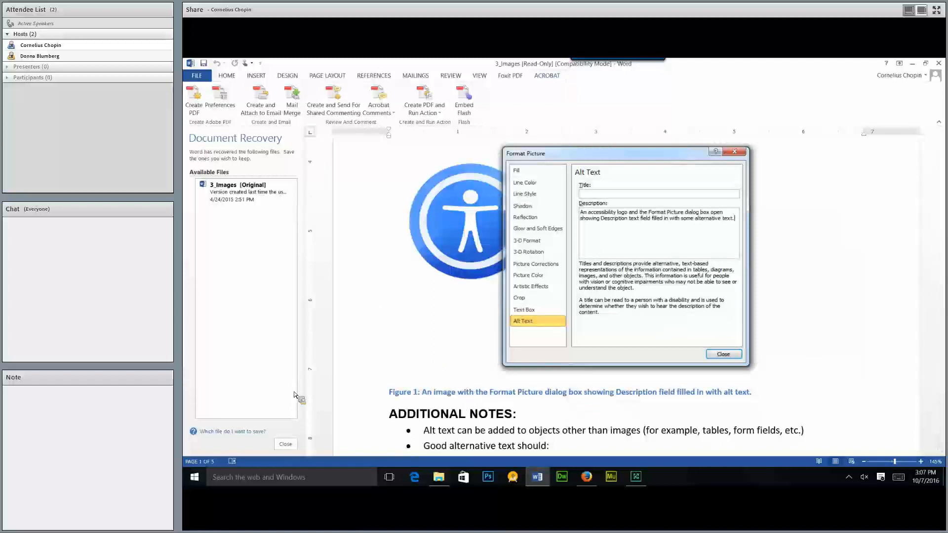
{"action": "left_click", "coordinate": [285, 444]}
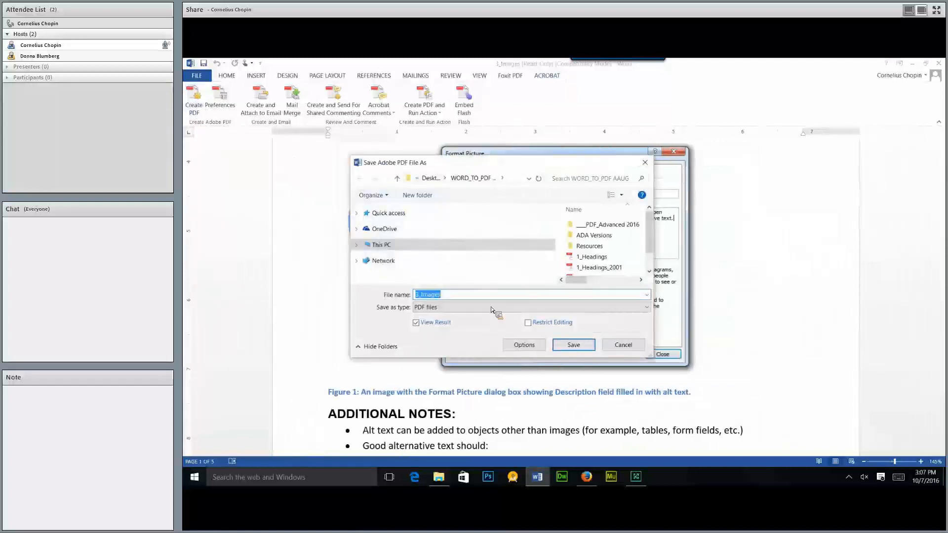
{"action": "left_click", "coordinate": [573, 345]}
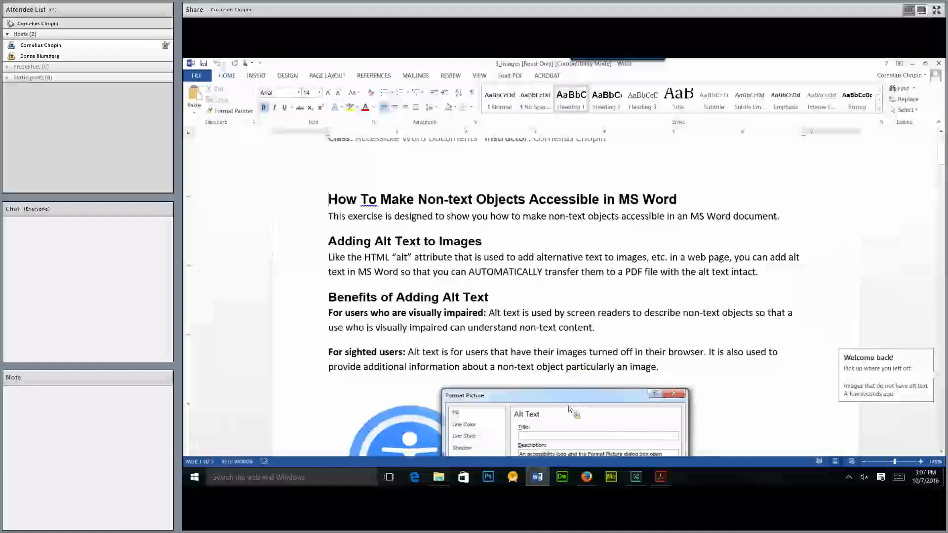
Step: Switch to the exported 3_Images.pdf in Adobe Acrobat Pro DC and expand its Tags tree and the <Sect> tag
{"action": "left_click", "coordinate": [657, 481]}
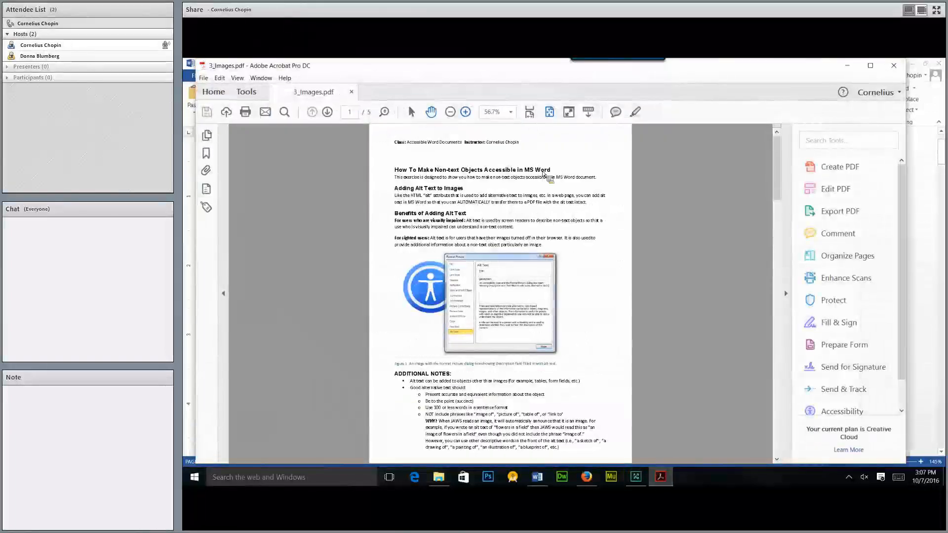
{"action": "left_click", "coordinate": [465, 112]}
{"action": "left_click", "coordinate": [466, 113]}
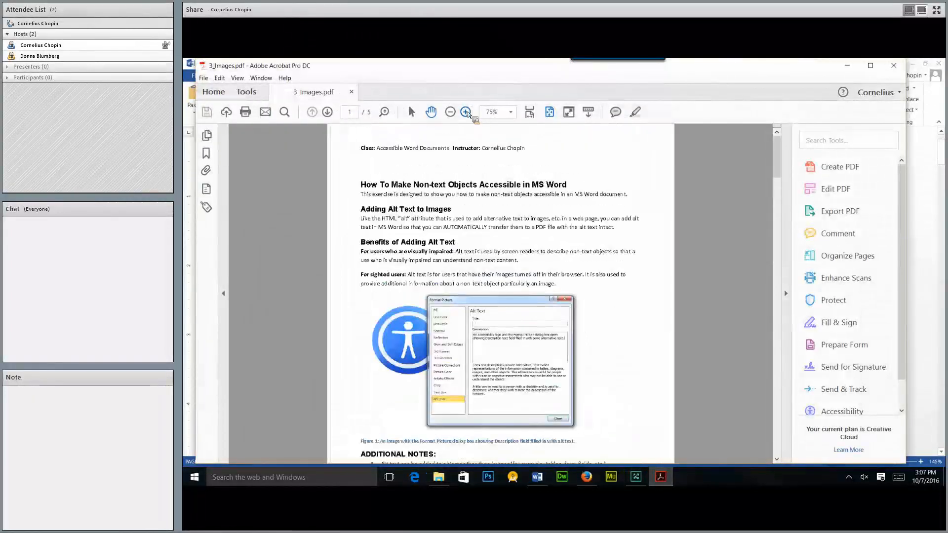
{"action": "left_click", "coordinate": [466, 113]}
{"action": "scroll", "coordinate": [468, 281], "scroll_direction": "down", "scroll_amount": 1}
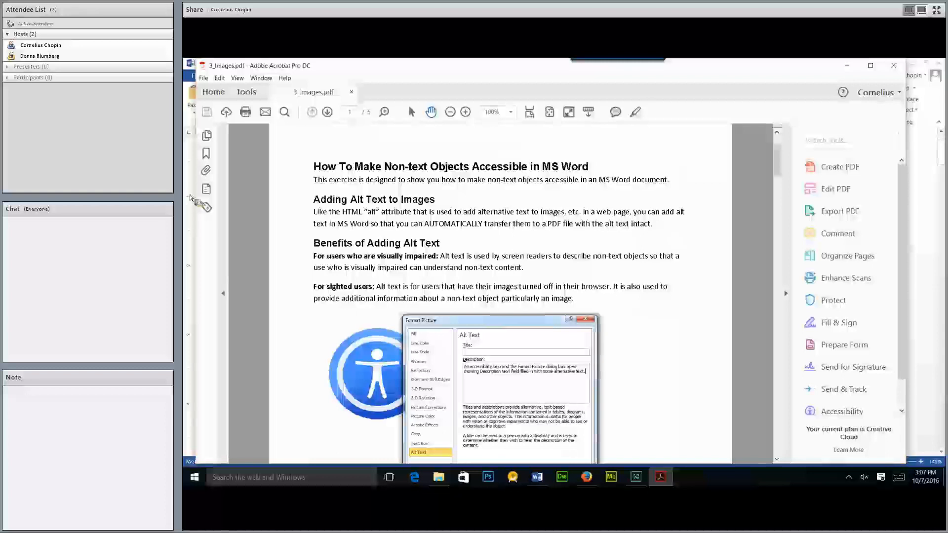
{"action": "left_click", "coordinate": [206, 208]}
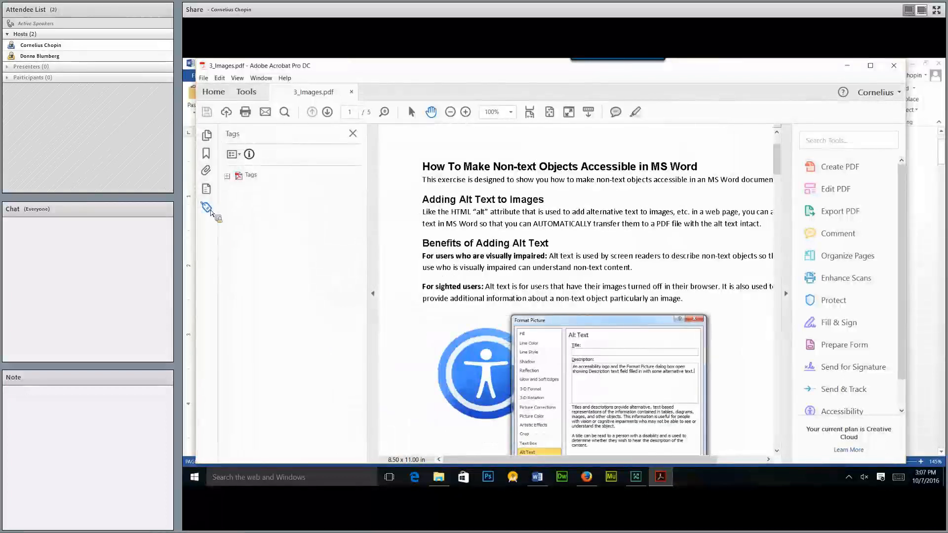
{"action": "left_click", "coordinate": [227, 176]}
{"action": "left_click", "coordinate": [236, 194]}
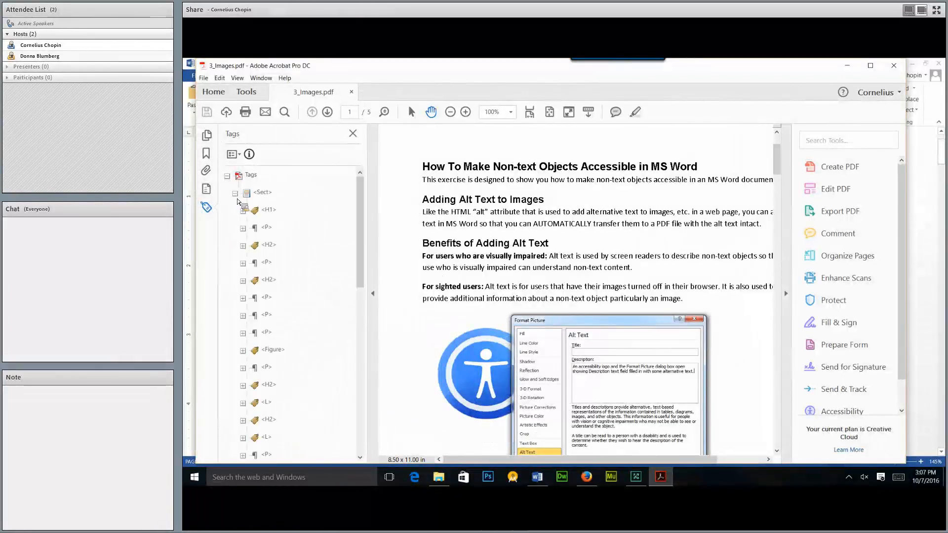
Step: Select the first <Figure> tag and examine the alternate text of Figure 1 in its tag properties
{"action": "left_click", "coordinate": [274, 350]}
{"action": "left_click_drag", "start_coordinate": [364, 264], "coordinate": [367, 289]}
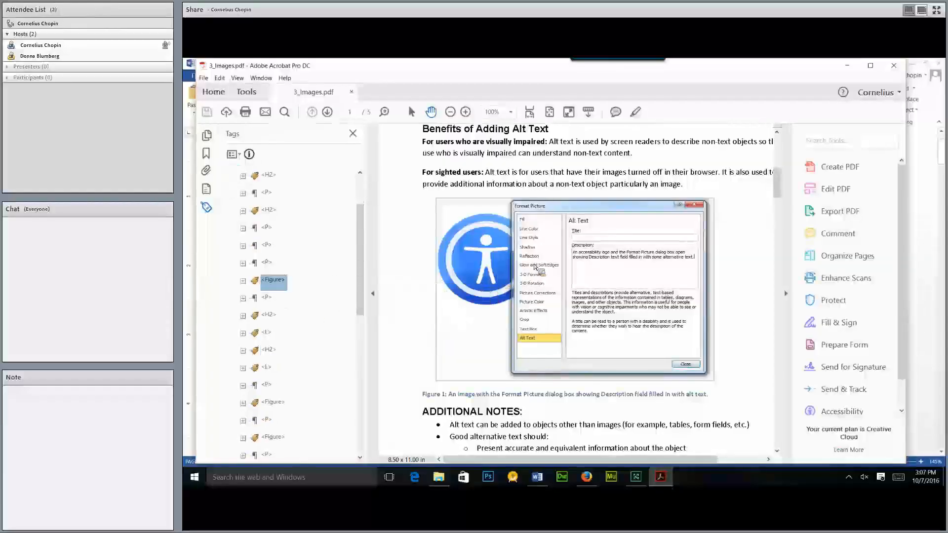
{"action": "mouse_move", "coordinate": [535, 267]}
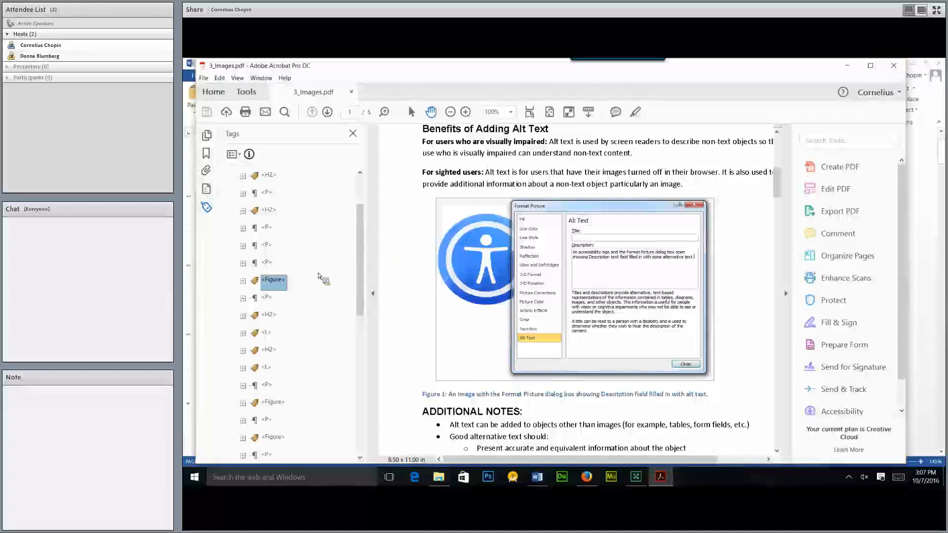
{"action": "right_click", "coordinate": [270, 284]}
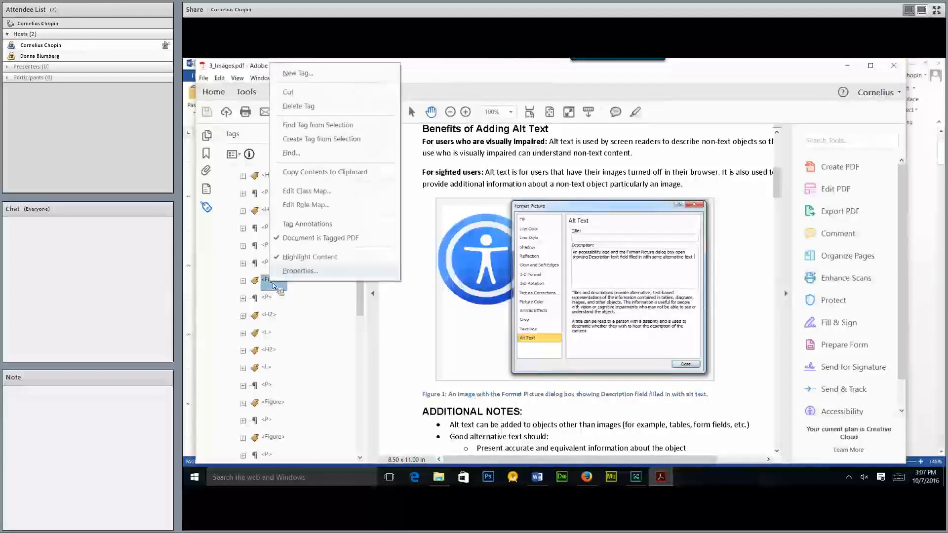
{"action": "left_click", "coordinate": [312, 271]}
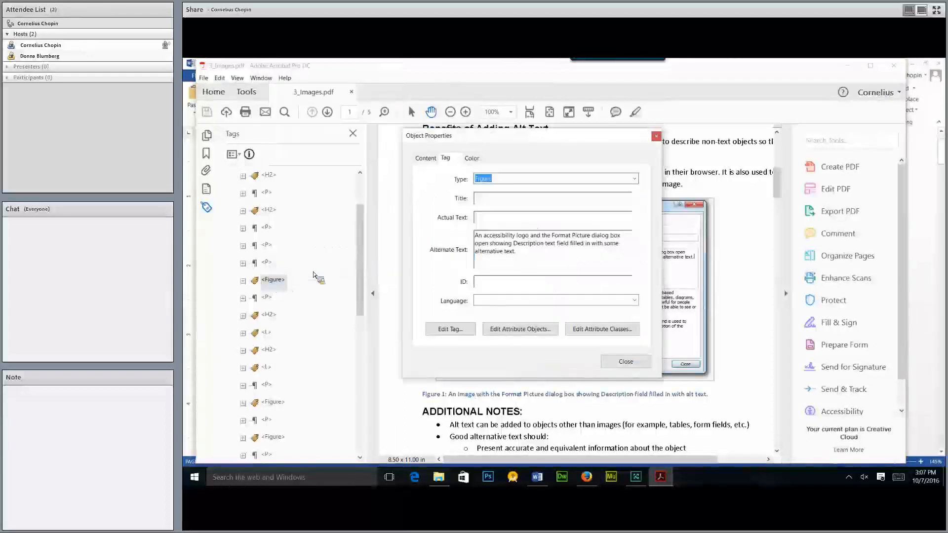
{"action": "left_click_drag", "start_coordinate": [520, 252], "coordinate": [475, 236]}
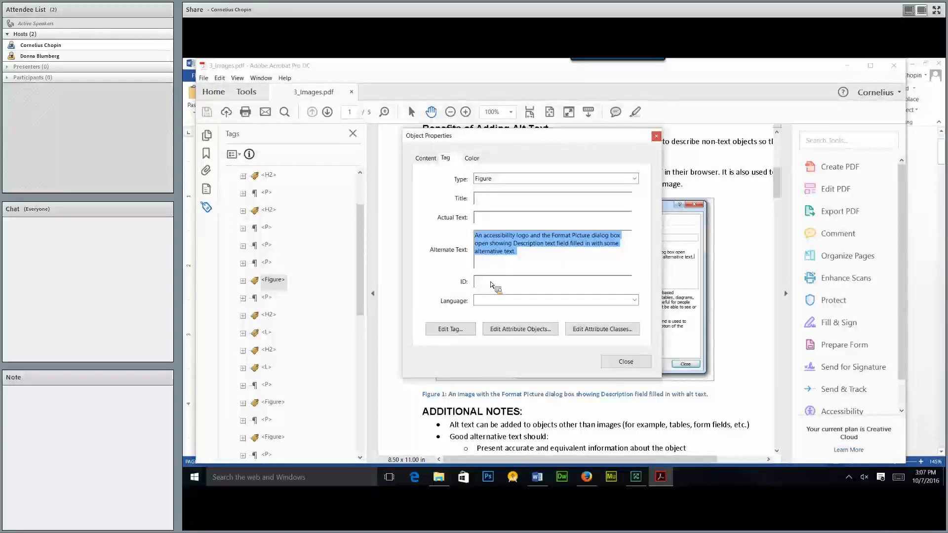
{"action": "left_click", "coordinate": [623, 361]}
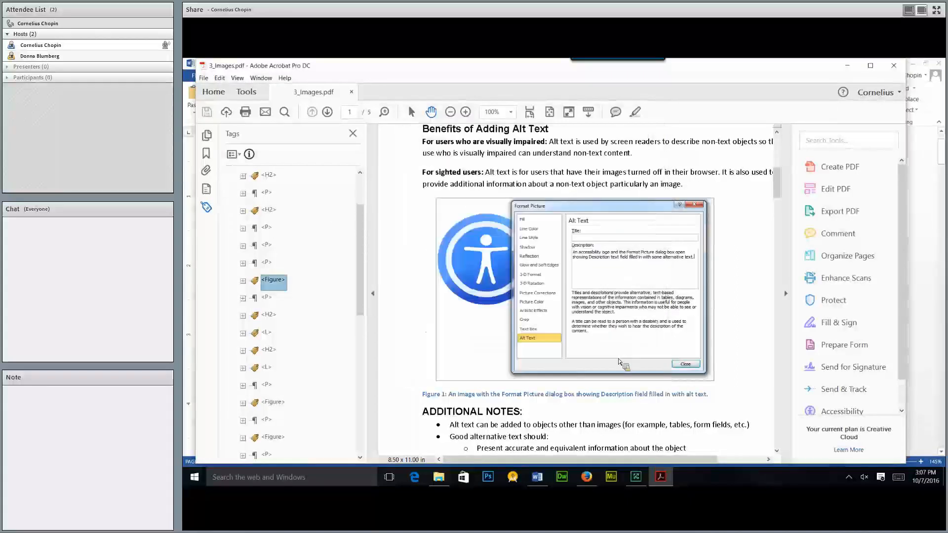
Step: Set the alternate text of the second <Figure> tag, for the Figure 2 logo on page 3, to "Accessibility Logo"
{"action": "scroll", "coordinate": [551, 306], "scroll_direction": "down", "scroll_amount": 2}
{"action": "scroll", "coordinate": [551, 305], "scroll_direction": "down", "scroll_amount": 10}
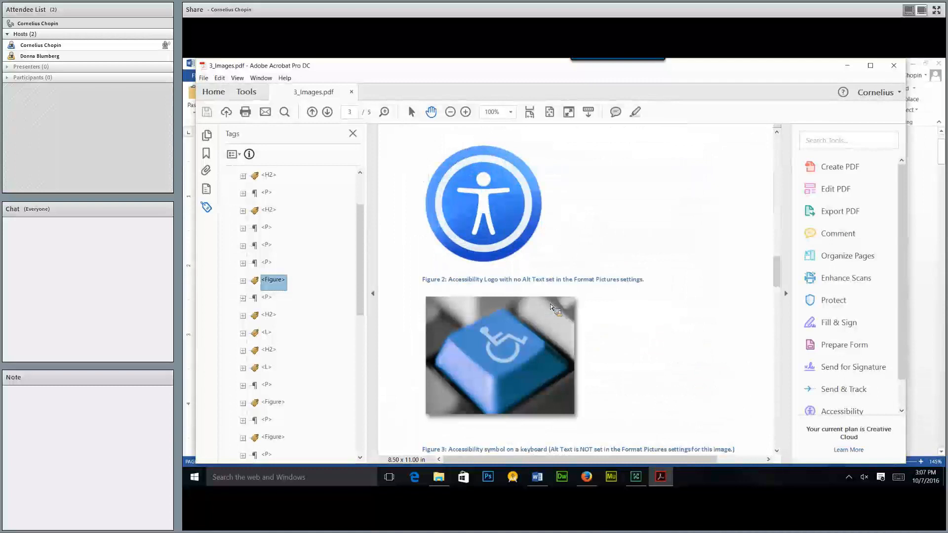
{"action": "left_click", "coordinate": [486, 210]}
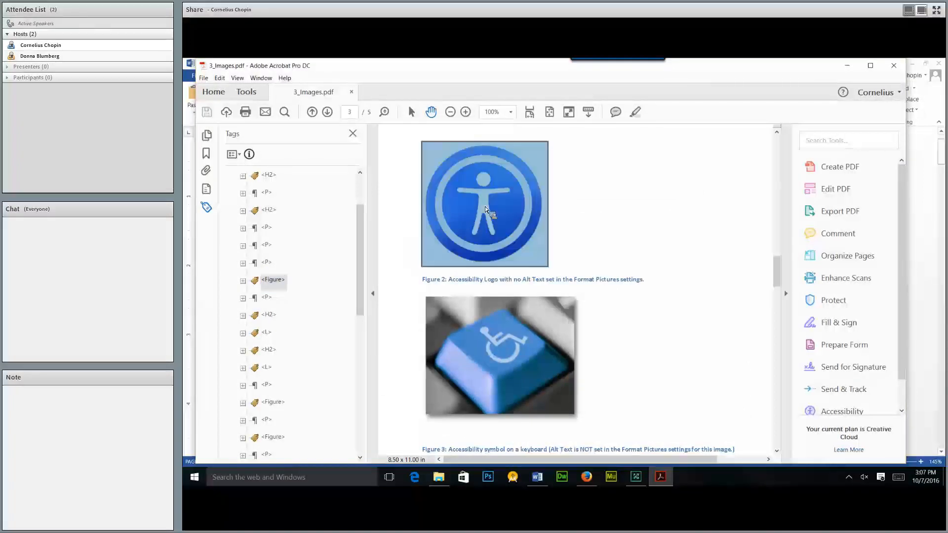
{"action": "left_click", "coordinate": [447, 205]}
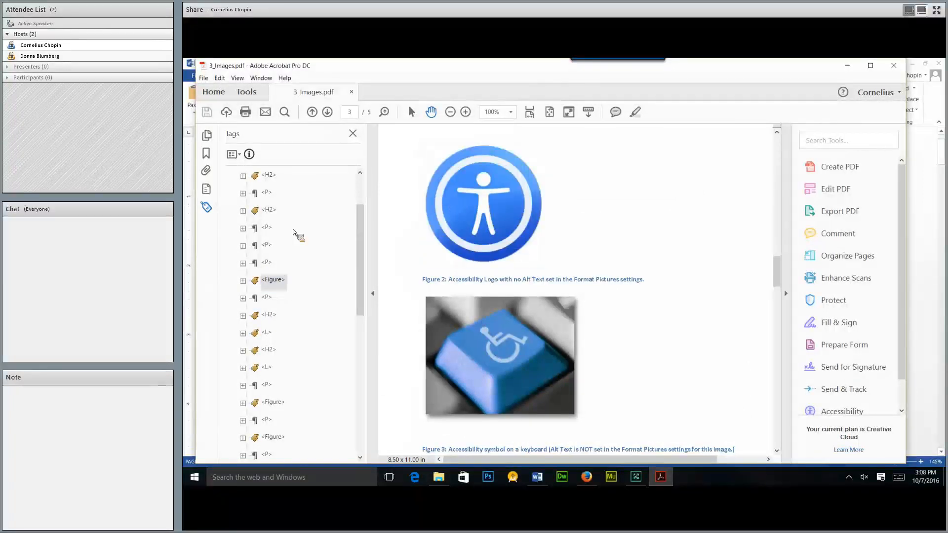
{"action": "left_click", "coordinate": [276, 406]}
{"action": "right_click", "coordinate": [277, 408]}
{"action": "left_click", "coordinate": [304, 394]}
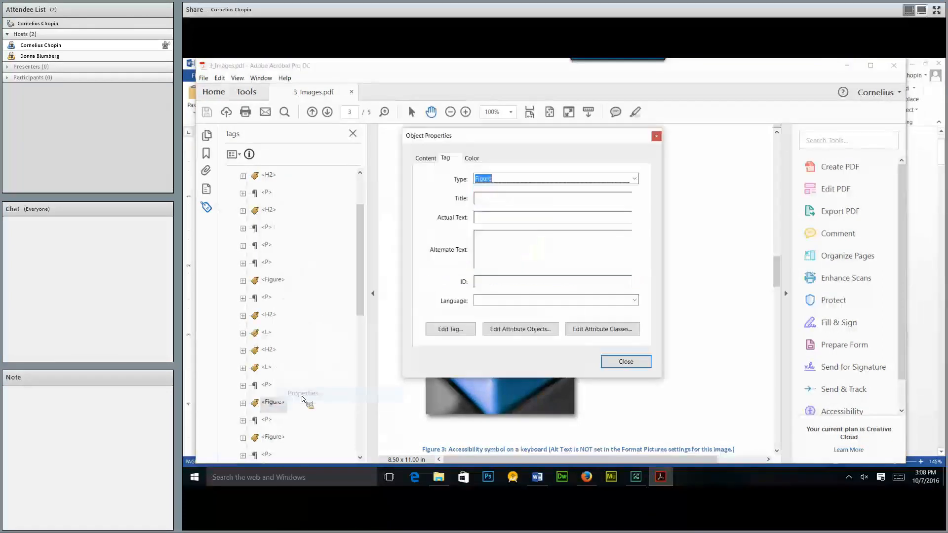
{"action": "left_click", "coordinate": [503, 248]}
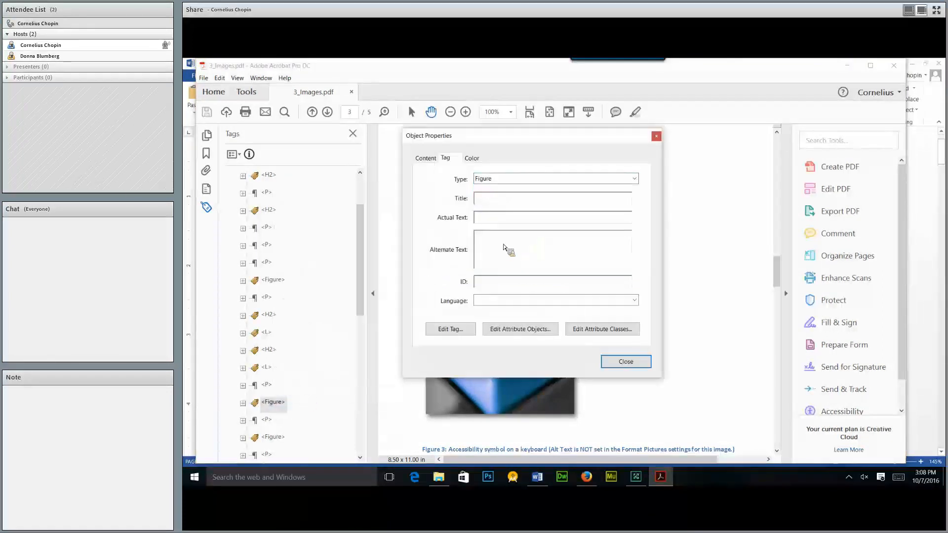
{"action": "type", "text": "Accessiblity Logo"}
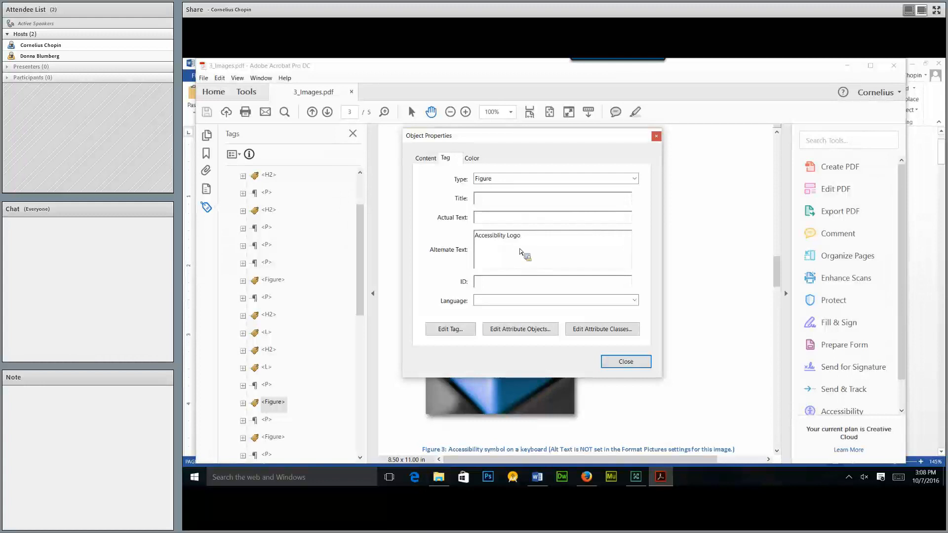
{"action": "left_click", "coordinate": [636, 365]}
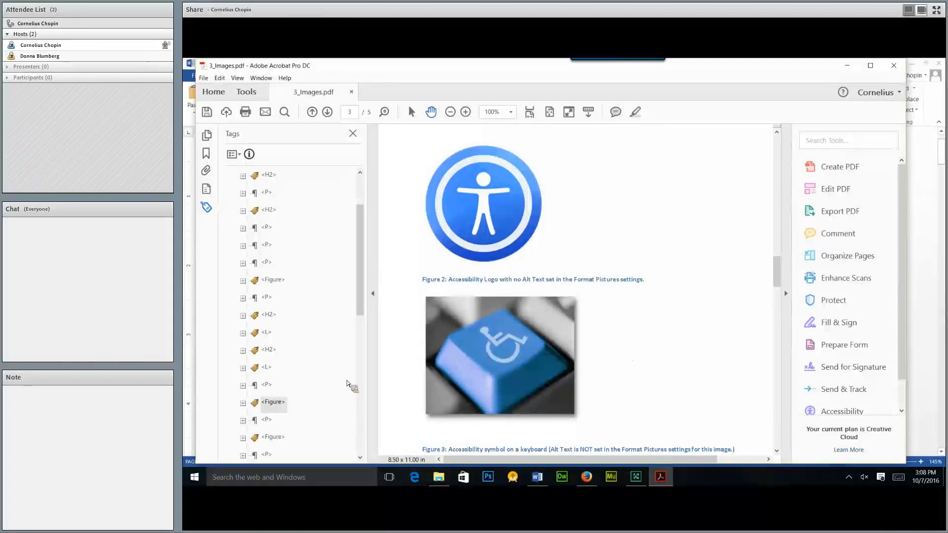
Step: Select the third <Figure> tag and examine the alternate text of the Figure 3 keyboard image in its tag properties
{"action": "left_click", "coordinate": [273, 437]}
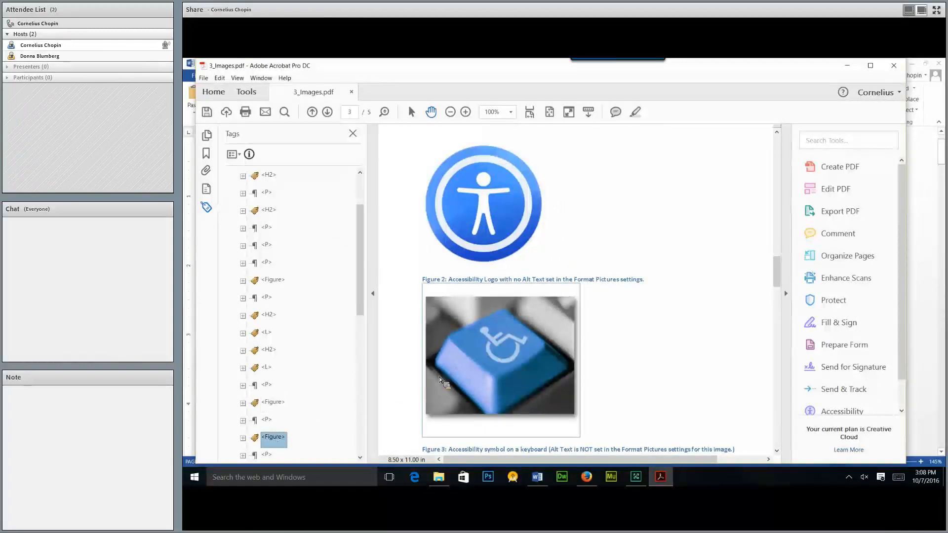
{"action": "right_click", "coordinate": [459, 360]}
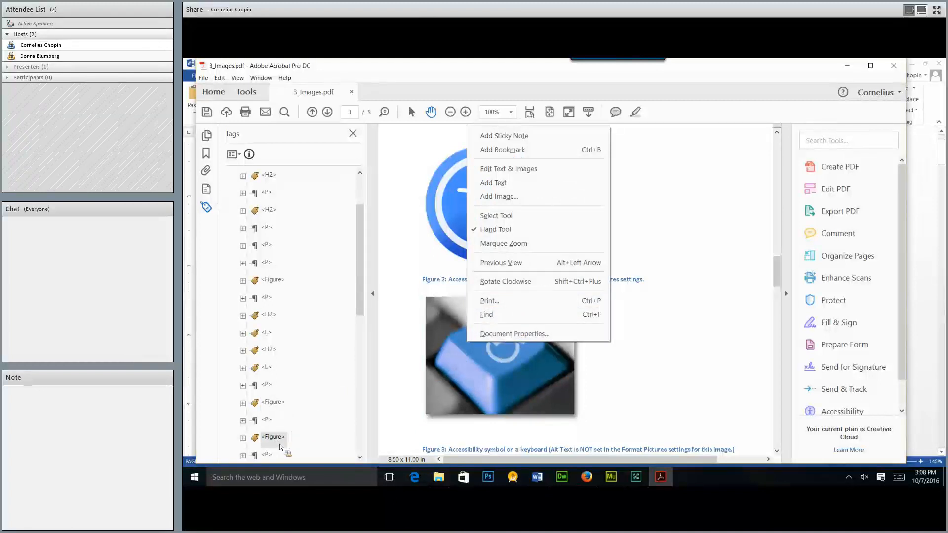
{"action": "right_click", "coordinate": [277, 439]}
{"action": "left_click", "coordinate": [306, 424]}
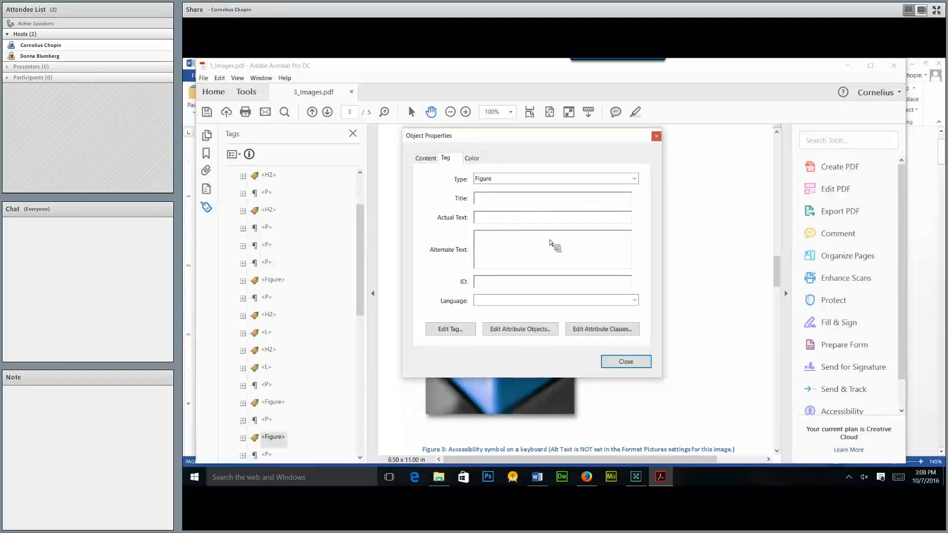
{"action": "left_click", "coordinate": [627, 362]}
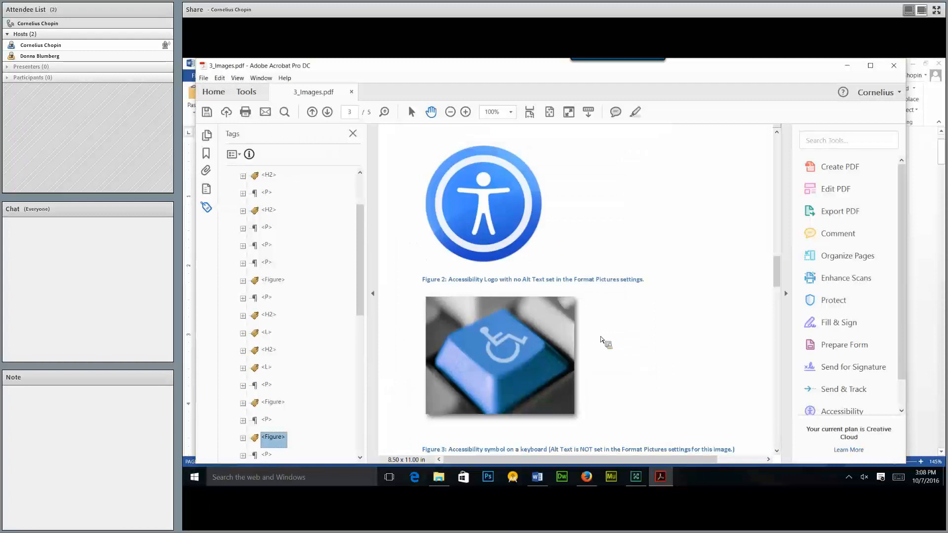
Step: Review the Accessibility tool's Full Check options without starting the check
{"action": "left_click", "coordinate": [840, 413]}
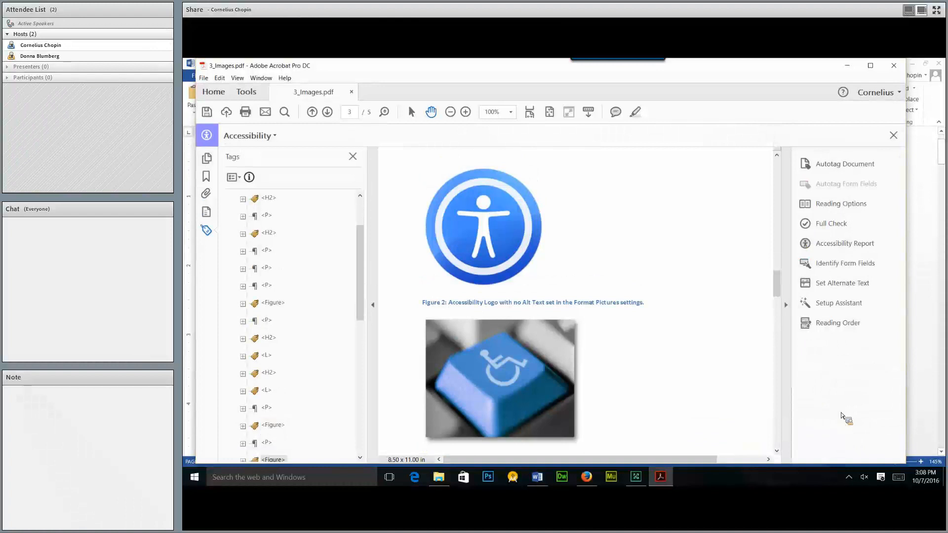
{"action": "left_click", "coordinate": [831, 227]}
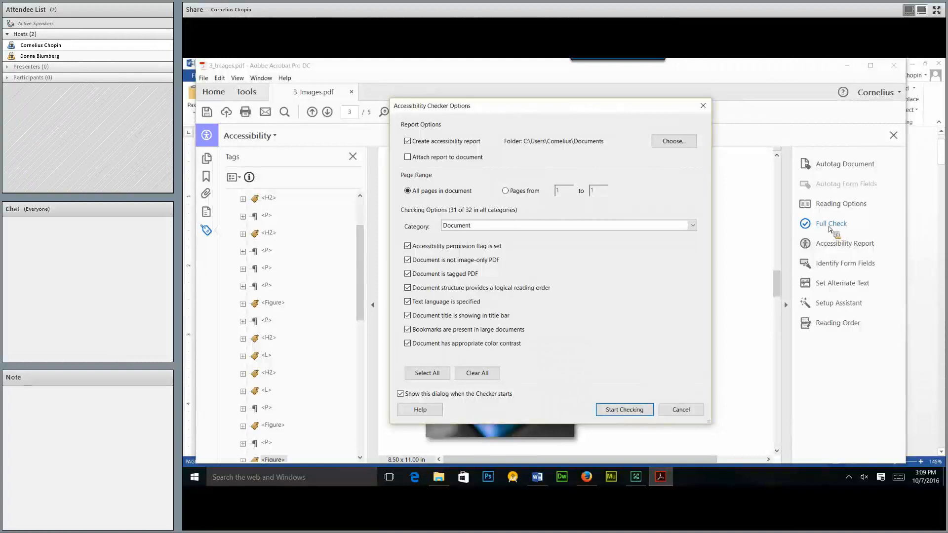
{"action": "left_click", "coordinate": [687, 411]}
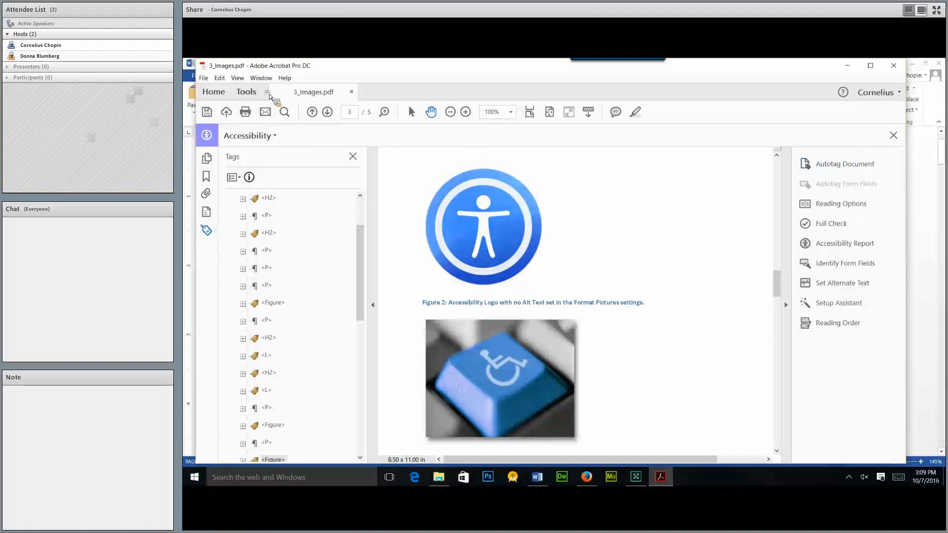
Step: Open the Action Wizard and start its Make Accessible action on 3_Images.pdf
{"action": "left_click", "coordinate": [252, 94]}
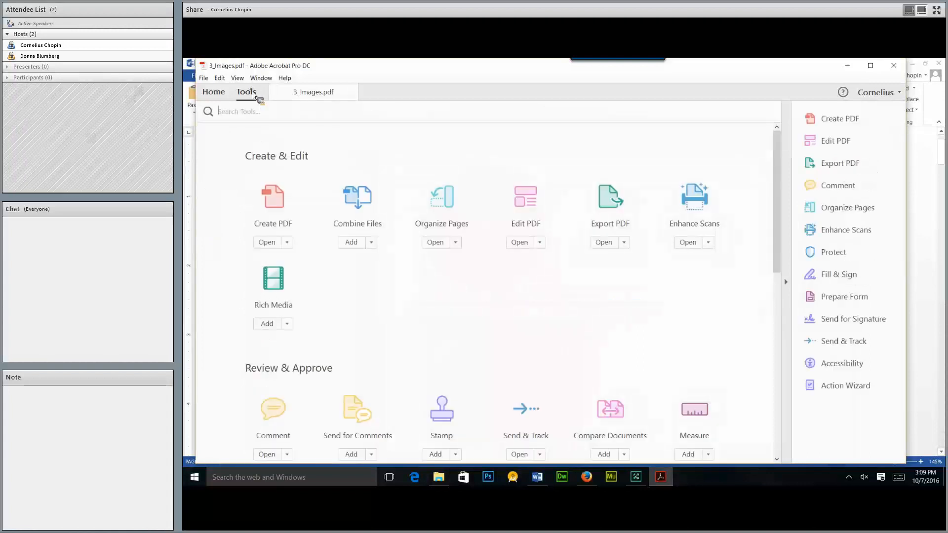
{"action": "left_click", "coordinate": [214, 93]}
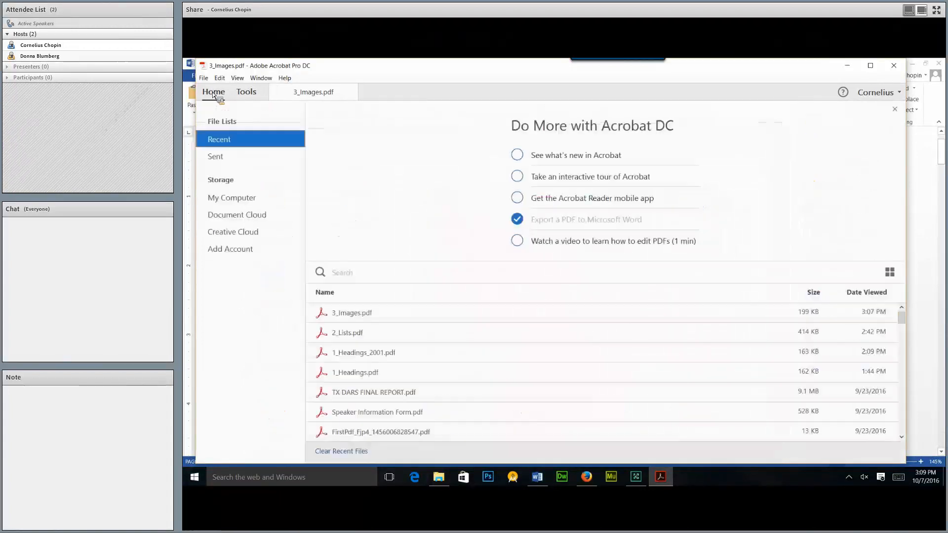
{"action": "left_click", "coordinate": [250, 94]}
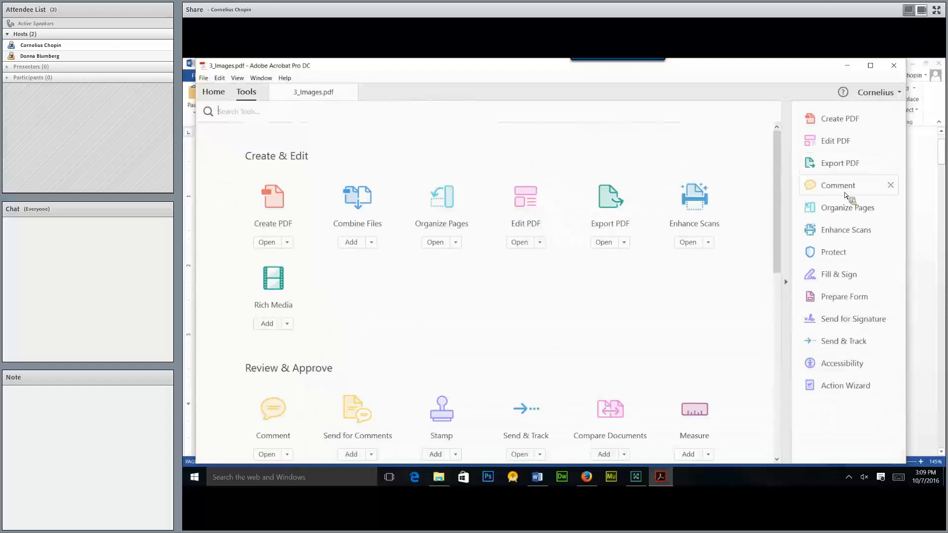
{"action": "left_click", "coordinate": [851, 391]}
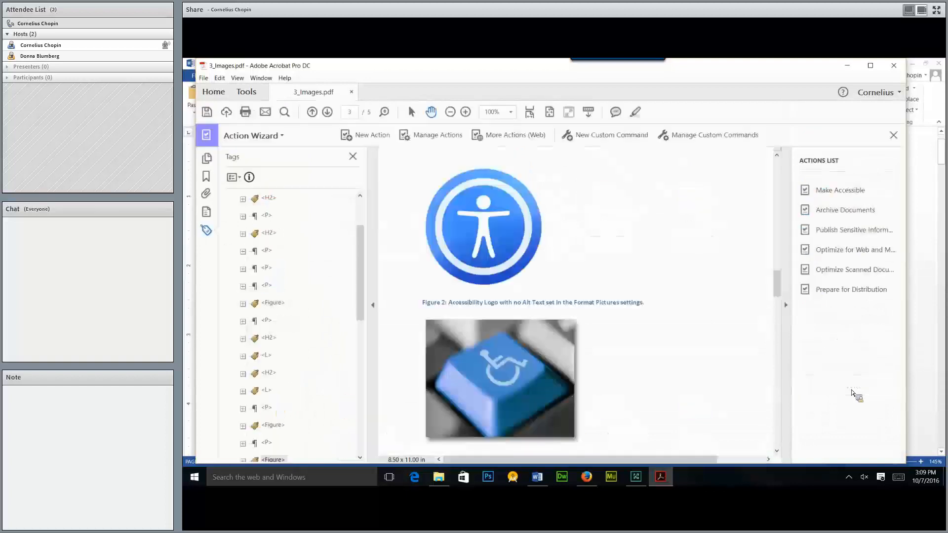
{"action": "left_click", "coordinate": [853, 192]}
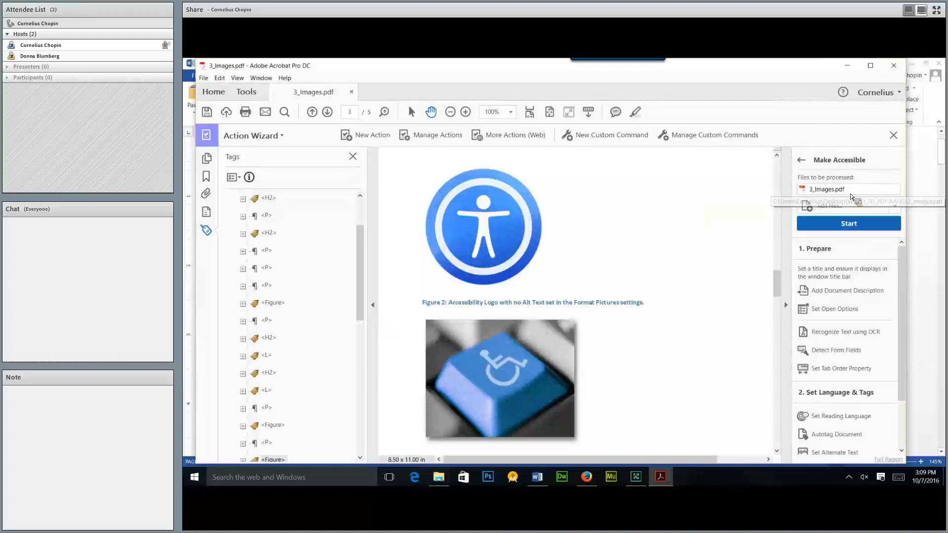
{"action": "left_click", "coordinate": [847, 228]}
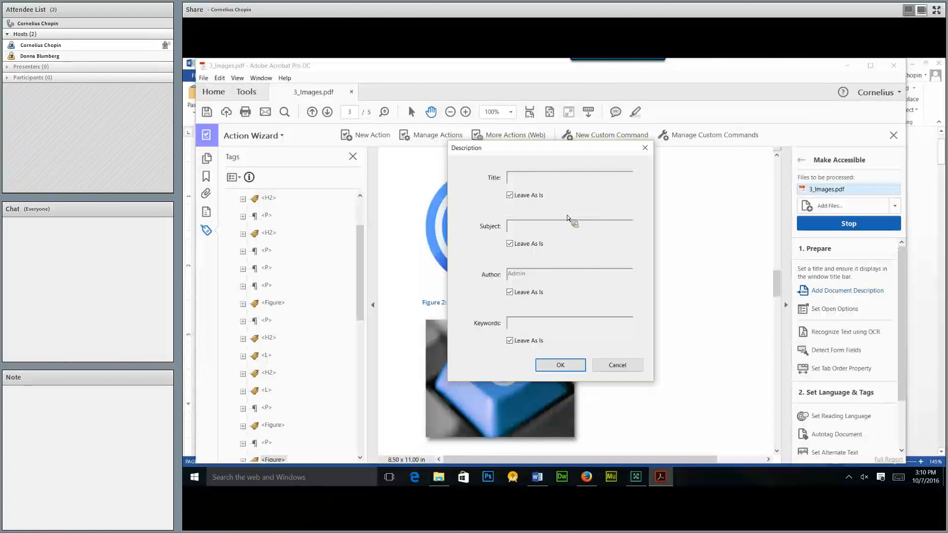
Step: Set the document title to "gfsdggsdf" and recognize text in English (US) as a searchable image at 600 dpi
{"action": "left_click", "coordinate": [513, 195]}
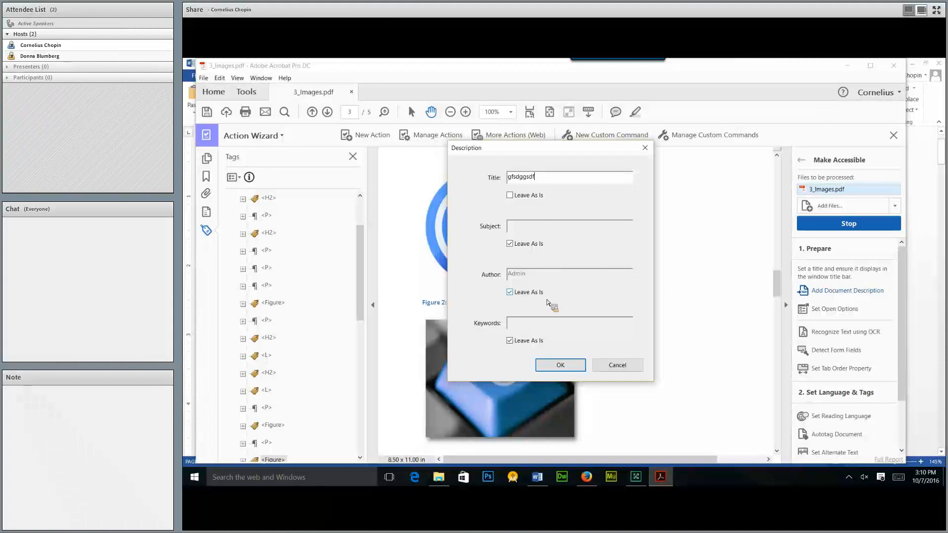
{"action": "left_click", "coordinate": [561, 365]}
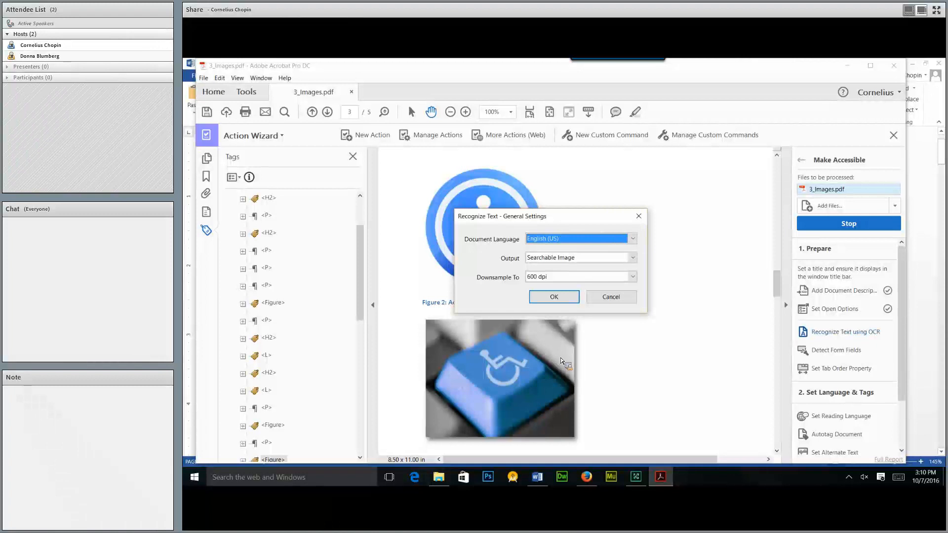
{"action": "left_click", "coordinate": [566, 298]}
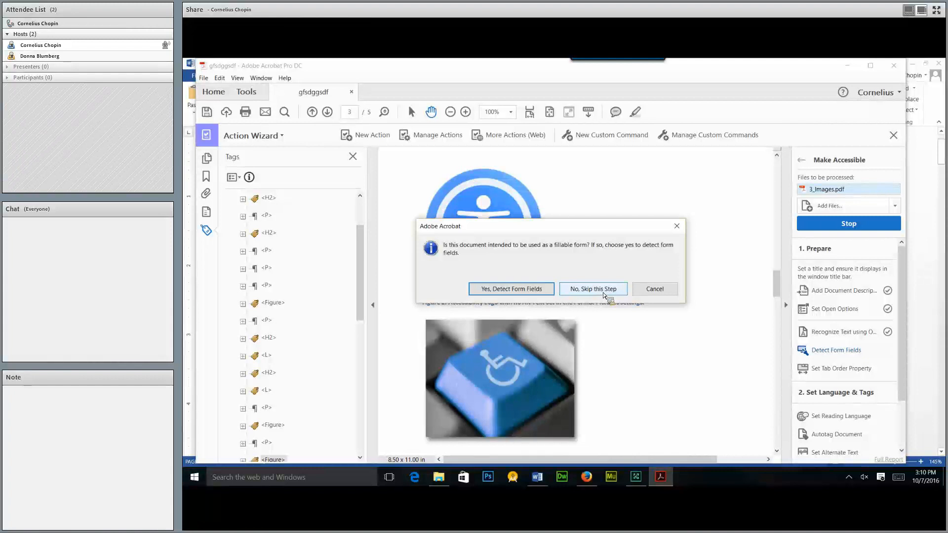
Step: Skip form field detection and accept English as the reading language
{"action": "left_click", "coordinate": [593, 288]}
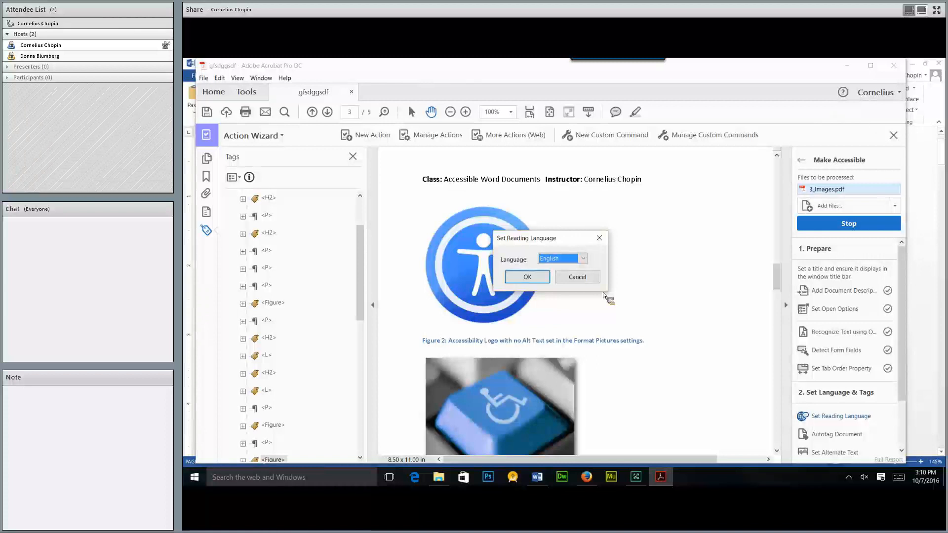
{"action": "left_click", "coordinate": [534, 280]}
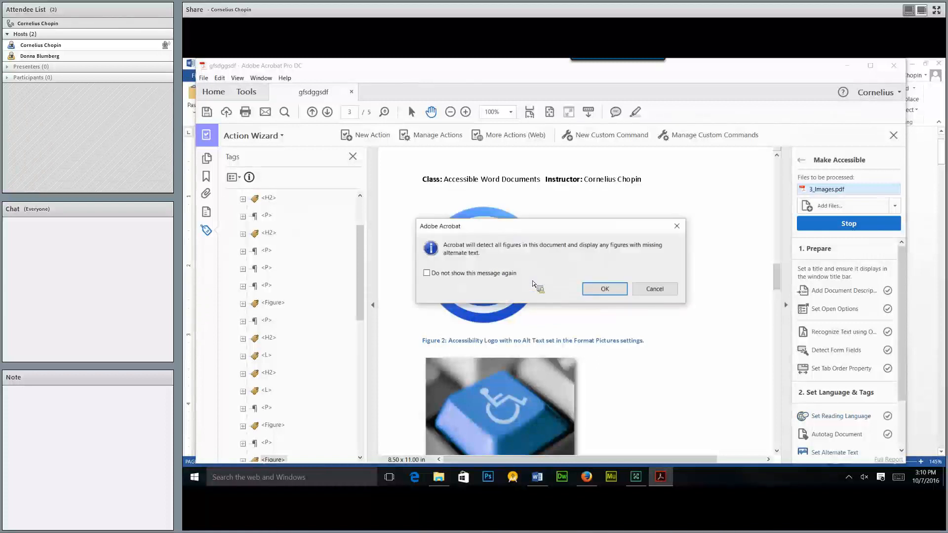
Step: Mark the Figure 3 keyboard image as a decorative figure and run the accessibility check on all pages
{"action": "left_click", "coordinate": [609, 293]}
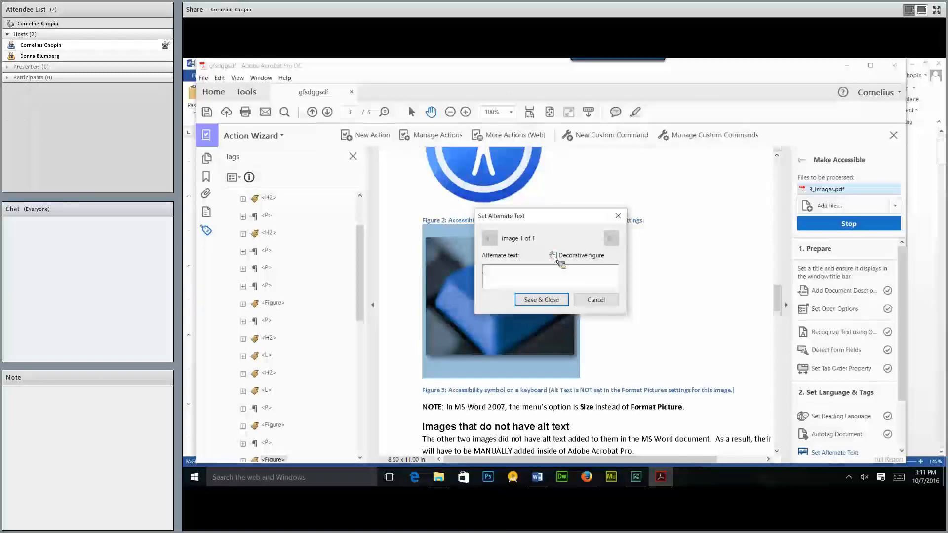
{"action": "left_click", "coordinate": [555, 259]}
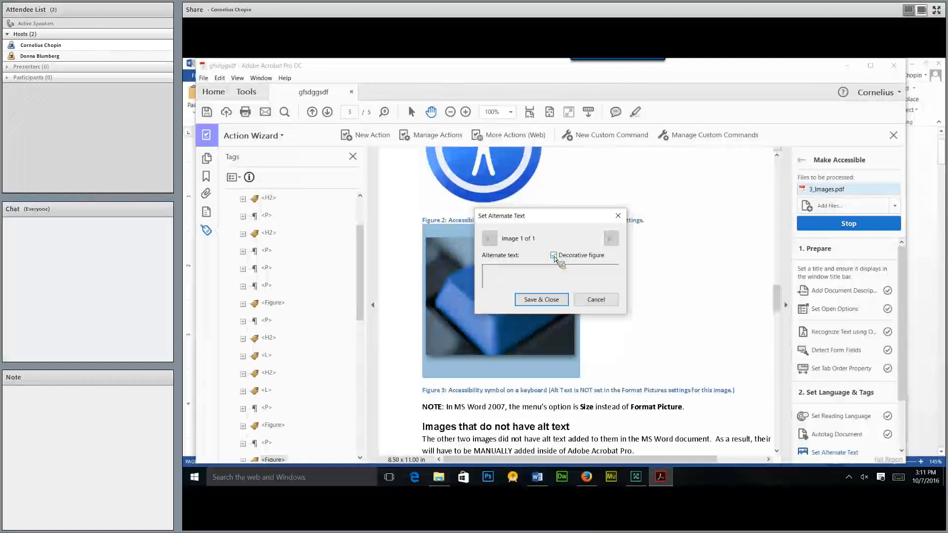
{"action": "left_click", "coordinate": [550, 305]}
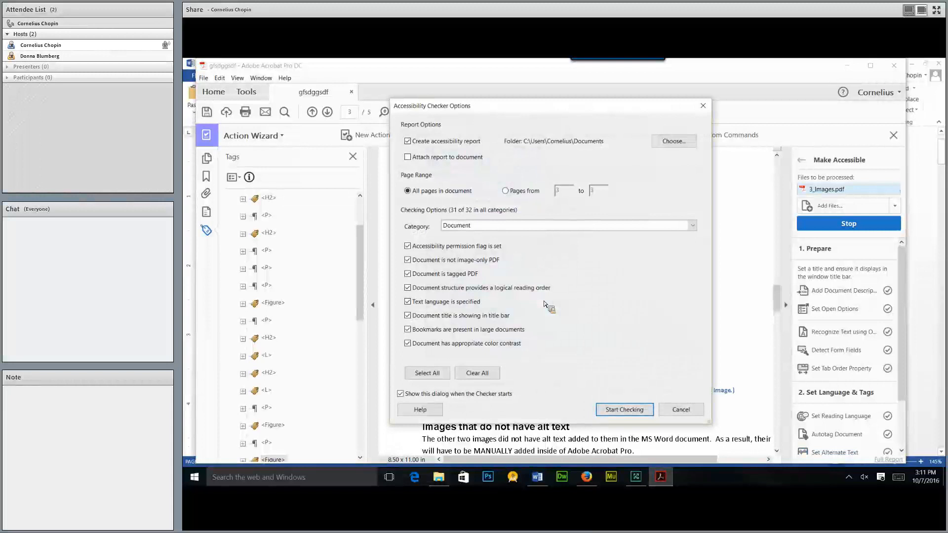
{"action": "left_click", "coordinate": [635, 412]}
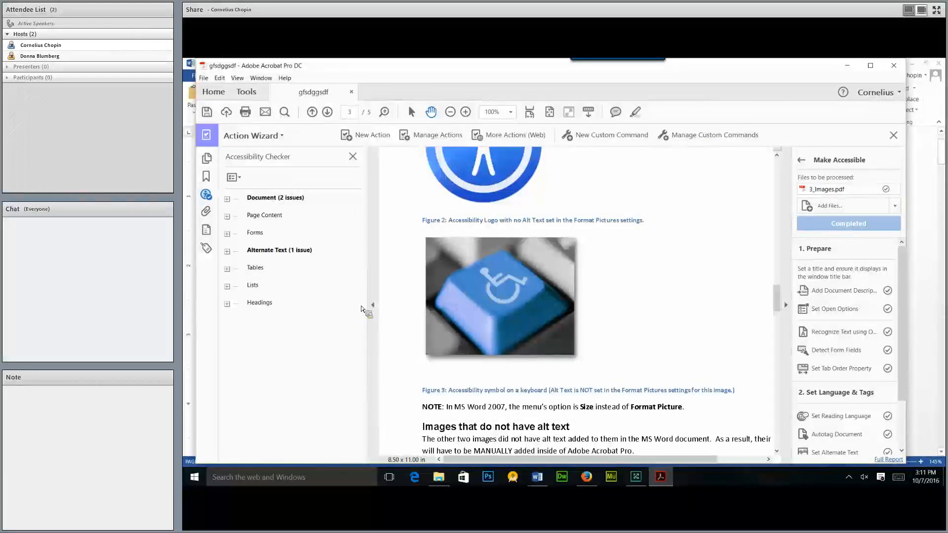
Step: Examine the Accessibility Checker results for Alternate Text, including Element 1 under Other elements alternate text, and for Document
{"action": "left_click", "coordinate": [227, 251]}
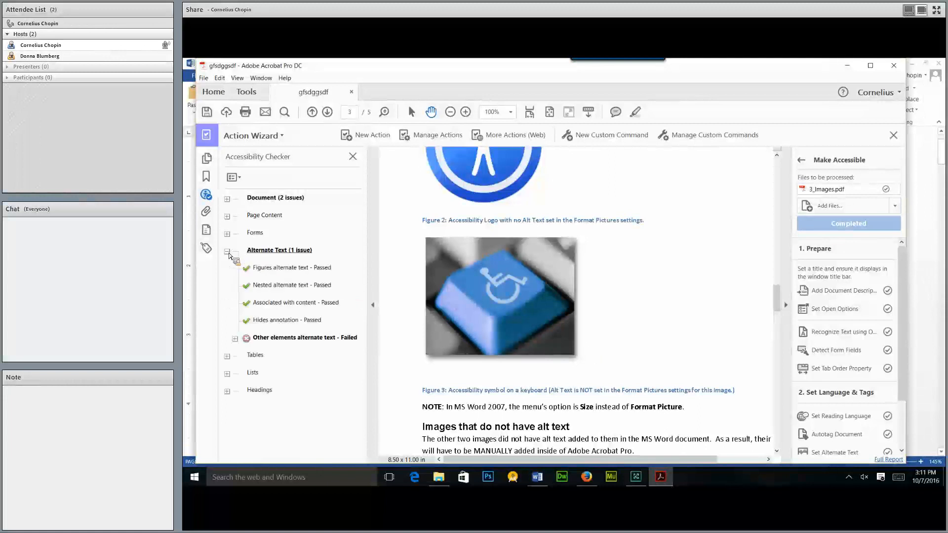
{"action": "left_click", "coordinate": [235, 339]}
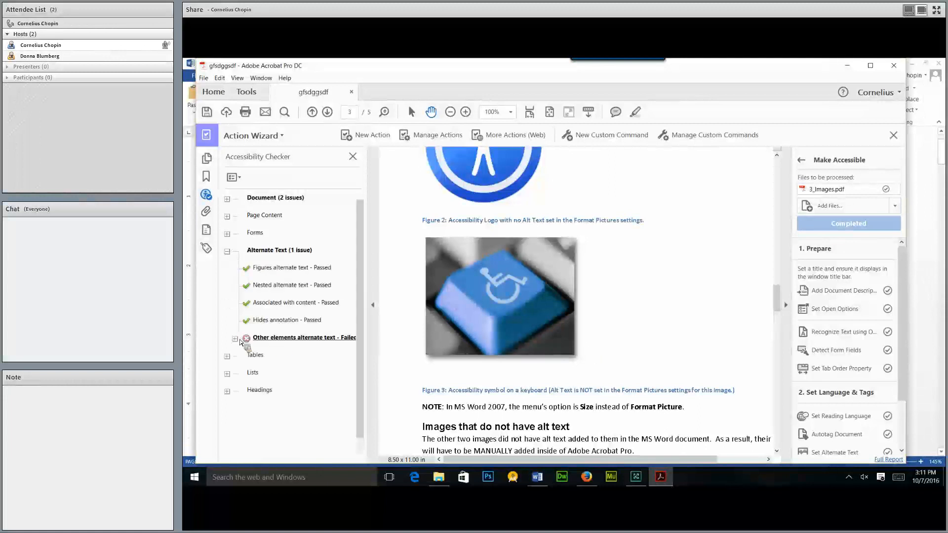
{"action": "left_click", "coordinate": [277, 356]}
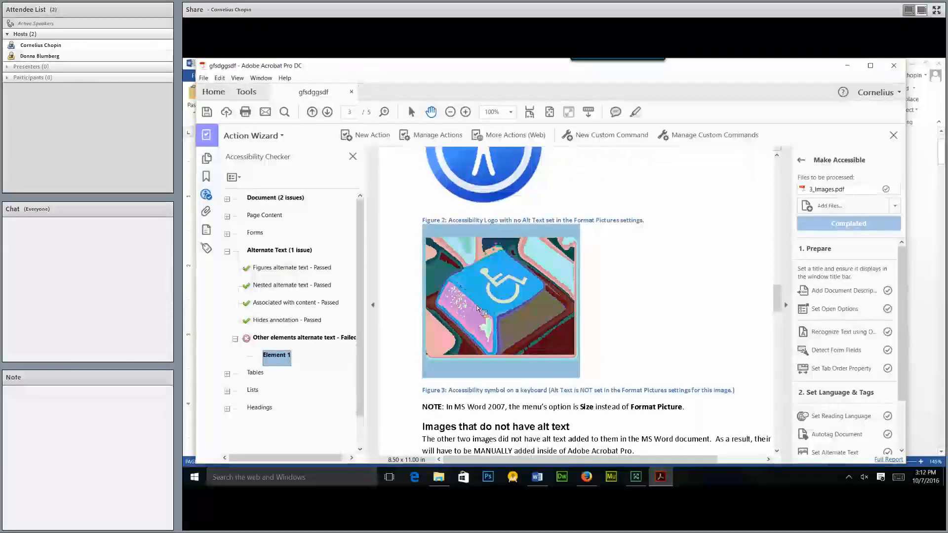
{"action": "left_click", "coordinate": [273, 340]}
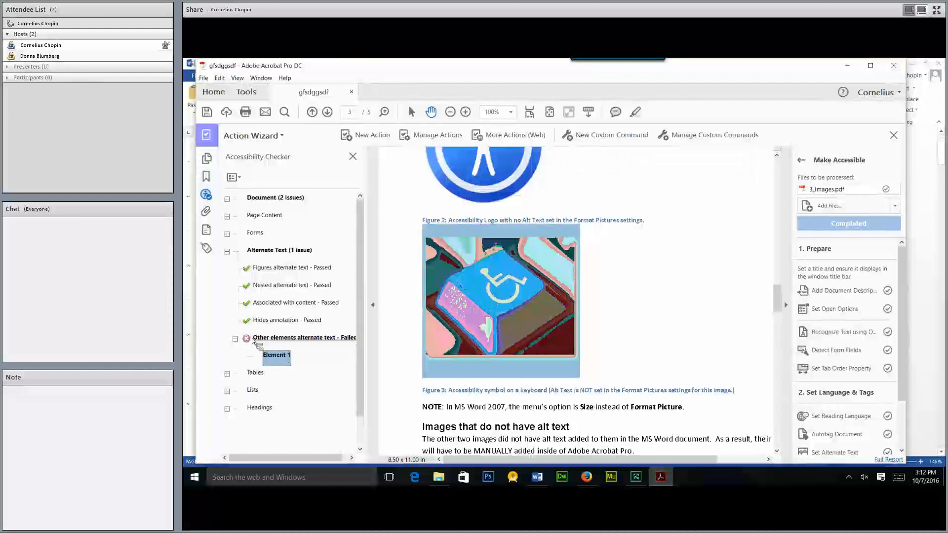
{"action": "left_click", "coordinate": [235, 339]}
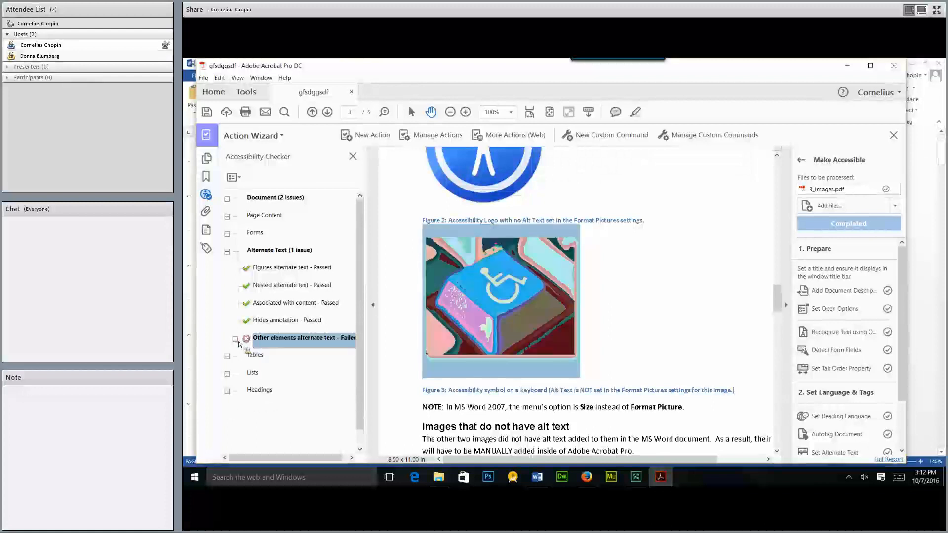
{"action": "left_click", "coordinate": [227, 200]}
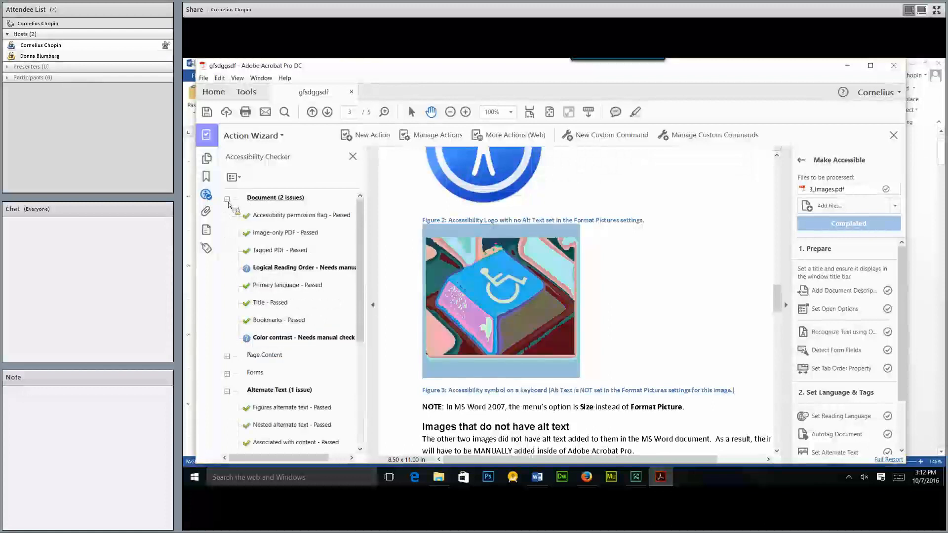
Step: Mark the Logical Reading Order check under Document as passed in the Accessibility Checker results
{"action": "right_click", "coordinate": [280, 275]}
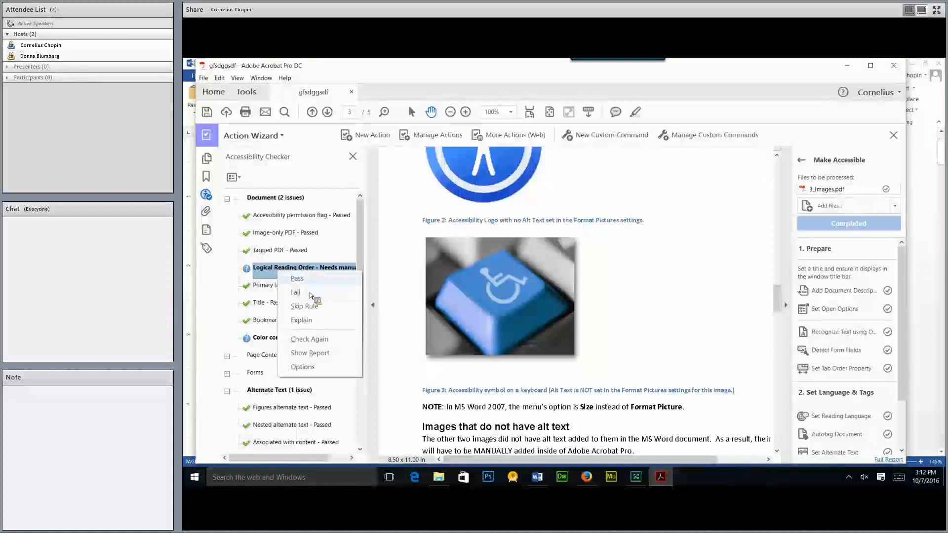
{"action": "left_click", "coordinate": [297, 278]}
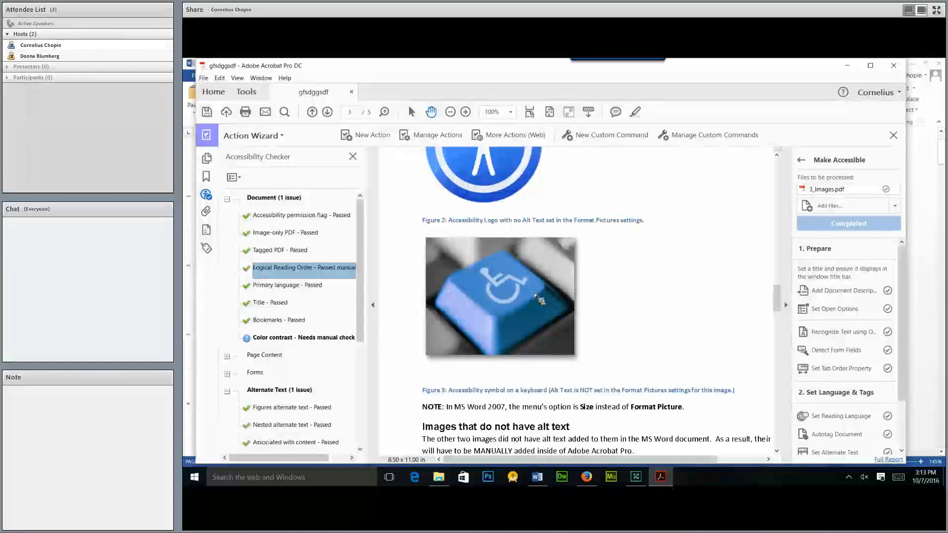
{"action": "scroll", "coordinate": [534, 293], "scroll_direction": "down", "scroll_amount": 3}
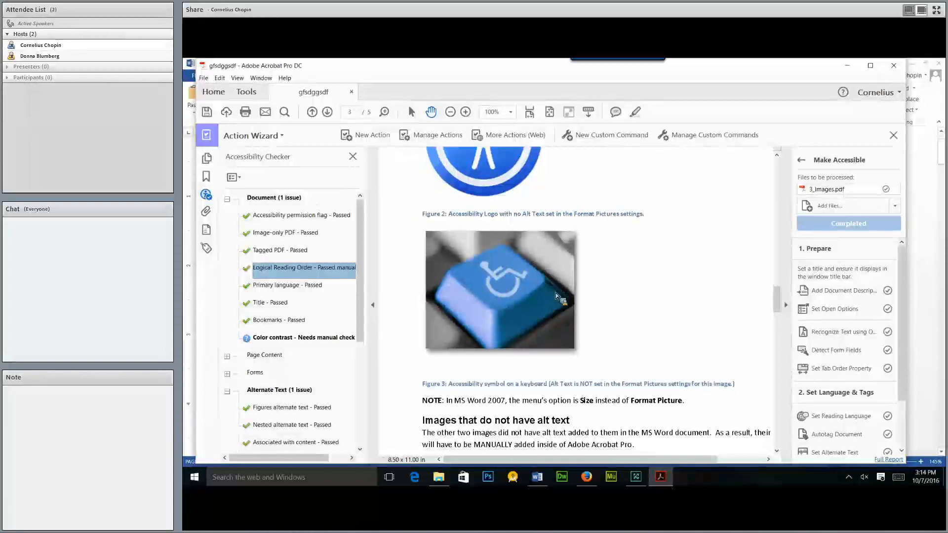
{"action": "scroll", "coordinate": [556, 296], "scroll_direction": "up", "scroll_amount": 1}
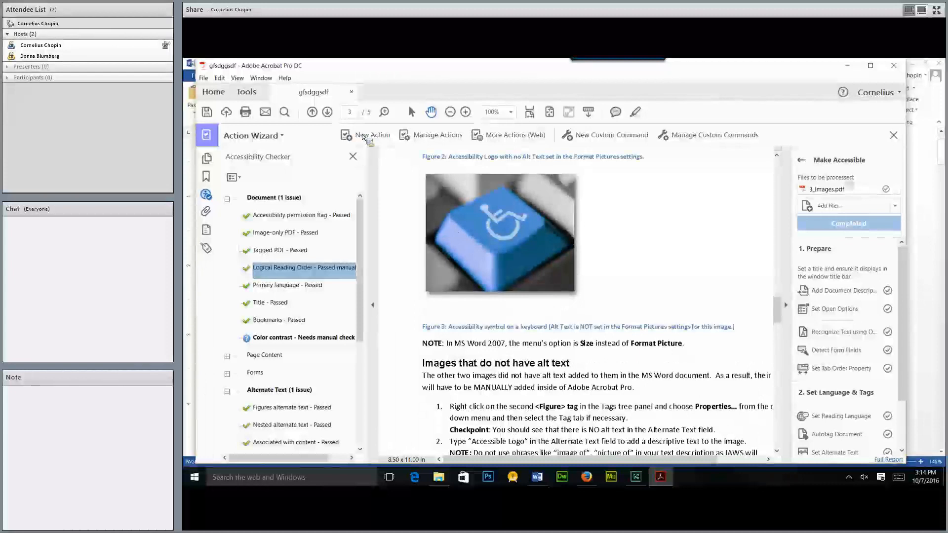
Step: Close 3_Images.pdf without saving its changes and close the 3_Images Word document
{"action": "double_click", "coordinate": [202, 66]}
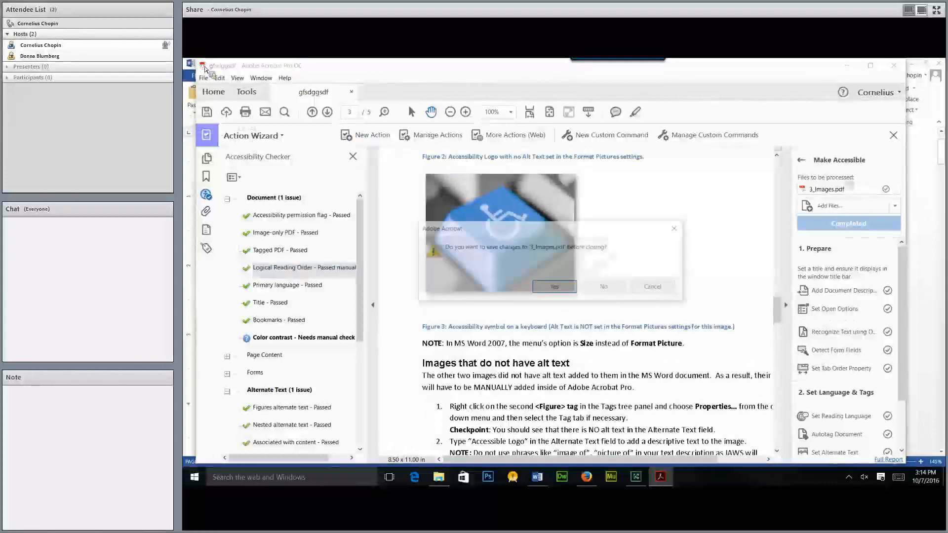
{"action": "left_click", "coordinate": [603, 288]}
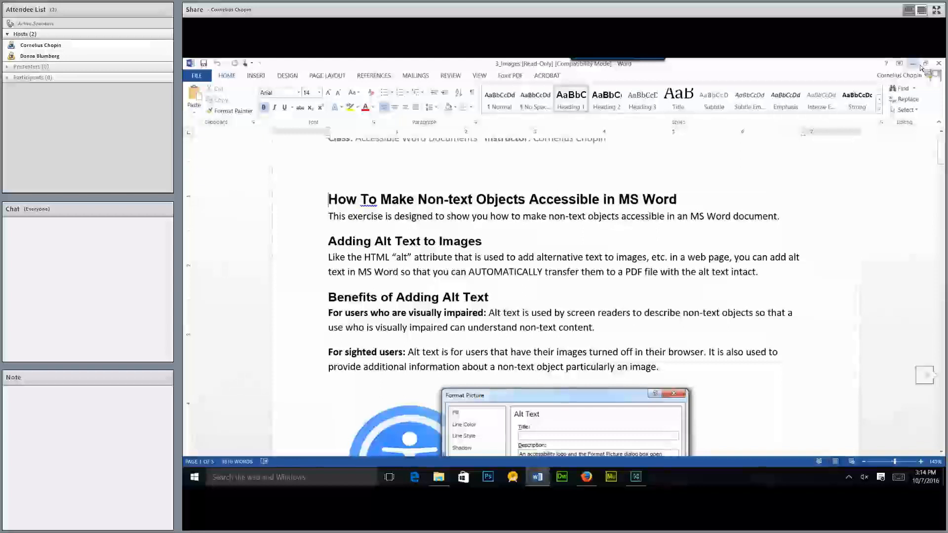
{"action": "left_click", "coordinate": [938, 64]}
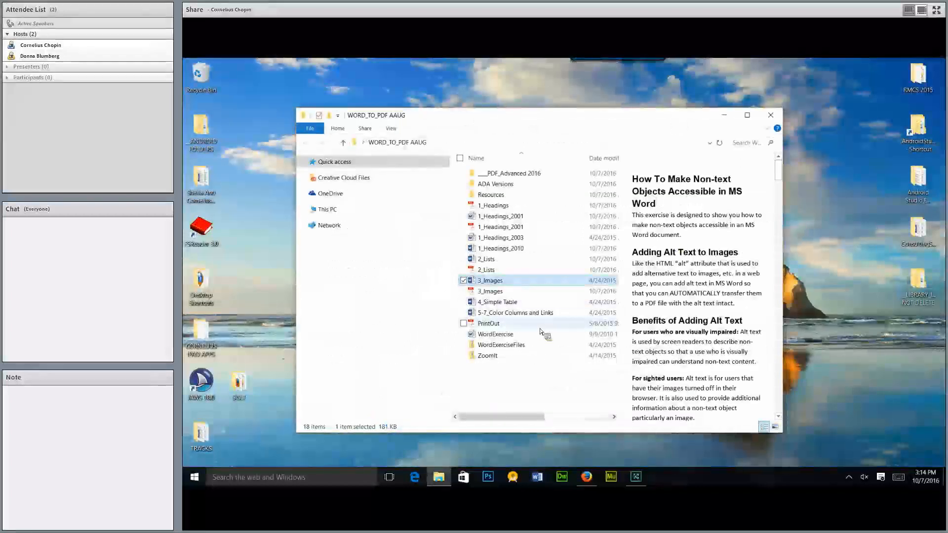
Step: Open the 4_Simple Table Word document and examine how the Simple Table Example splits across the two pages
{"action": "left_click", "coordinate": [486, 303]}
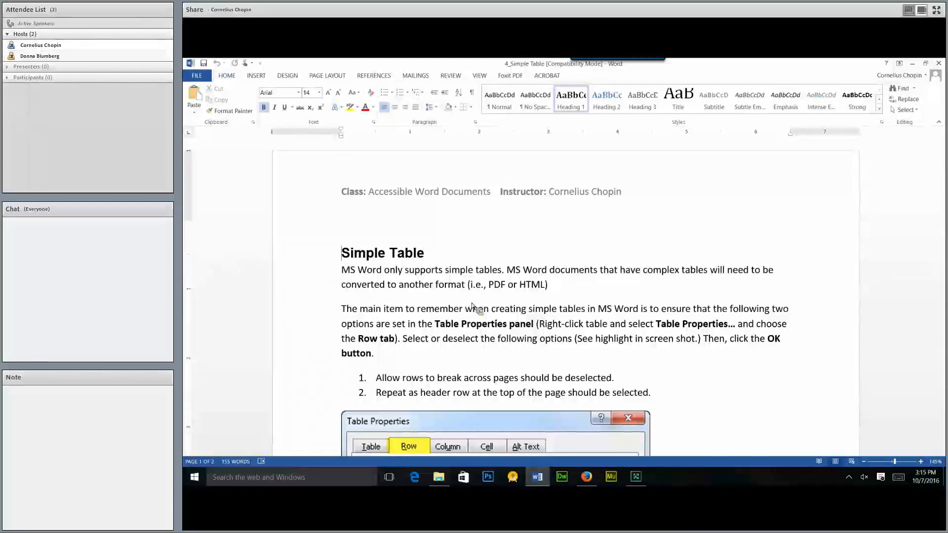
{"action": "scroll", "coordinate": [592, 323], "scroll_direction": "down", "scroll_amount": 5}
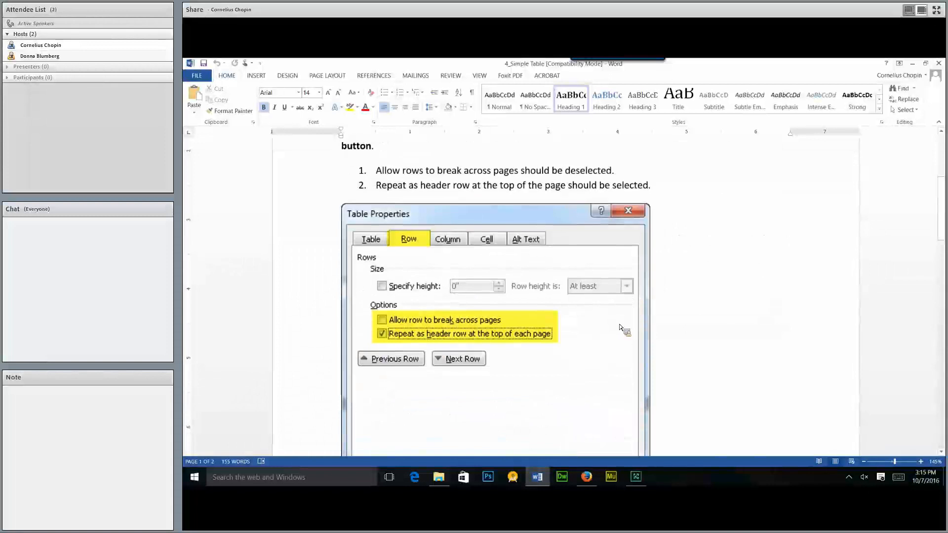
{"action": "scroll", "coordinate": [621, 329], "scroll_direction": "down", "scroll_amount": 10}
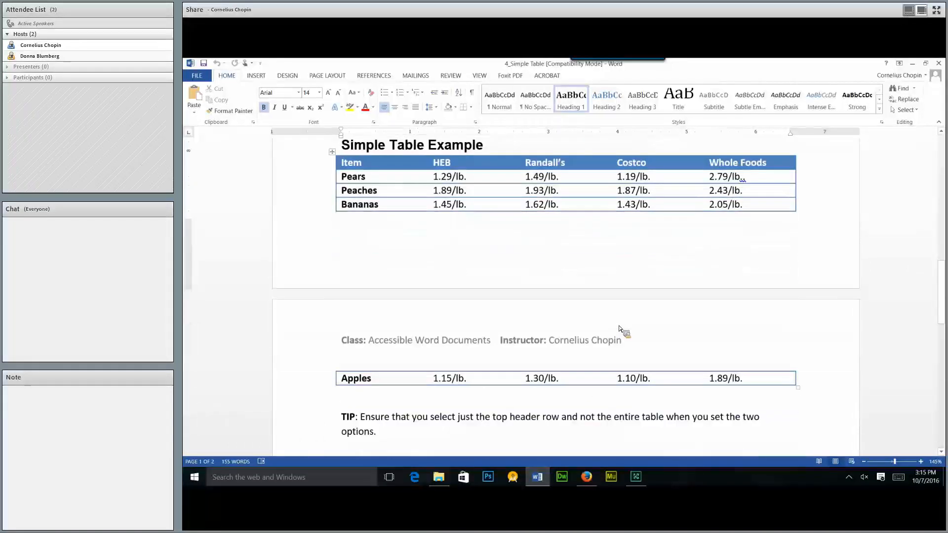
{"action": "scroll", "coordinate": [620, 328], "scroll_direction": "up", "scroll_amount": 1}
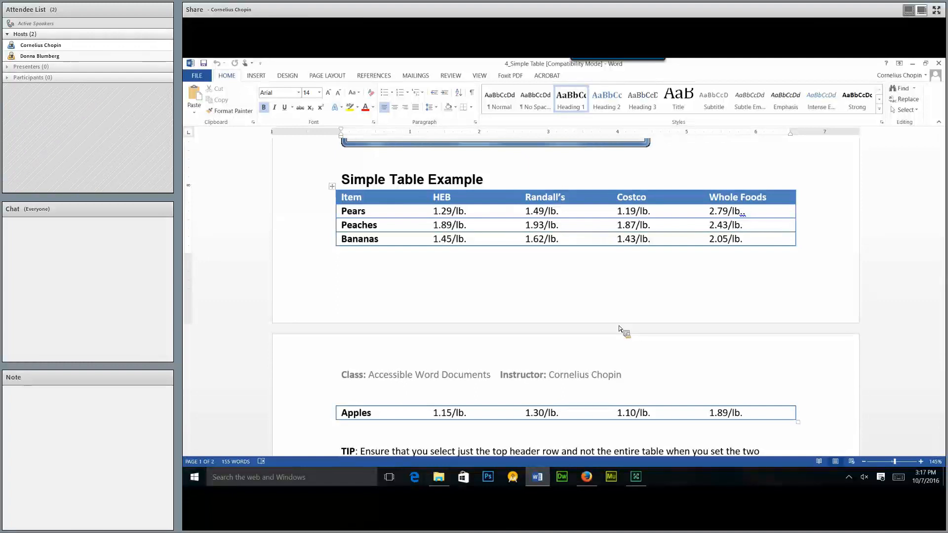
{"action": "scroll", "coordinate": [619, 330], "scroll_direction": "down", "scroll_amount": 1}
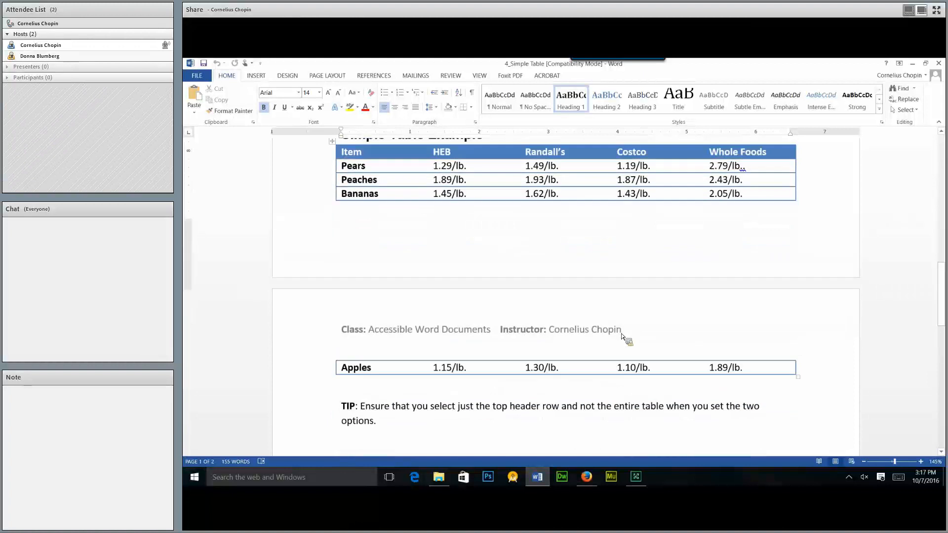
{"action": "scroll", "coordinate": [622, 338], "scroll_direction": "up", "scroll_amount": 1}
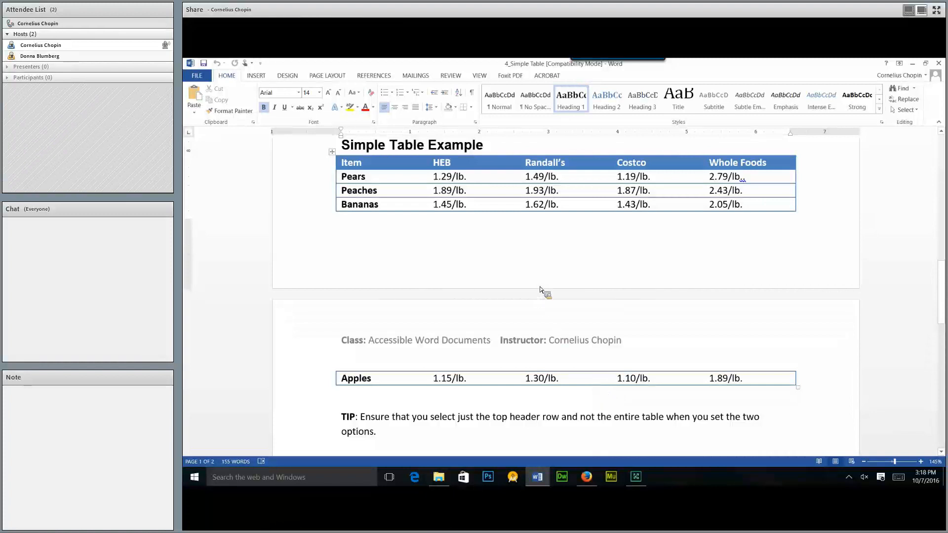
Step: Set the header row of the Simple Table Example to repeat as header row at the top of each page
{"action": "left_click_drag", "start_coordinate": [344, 168], "coordinate": [780, 171]}
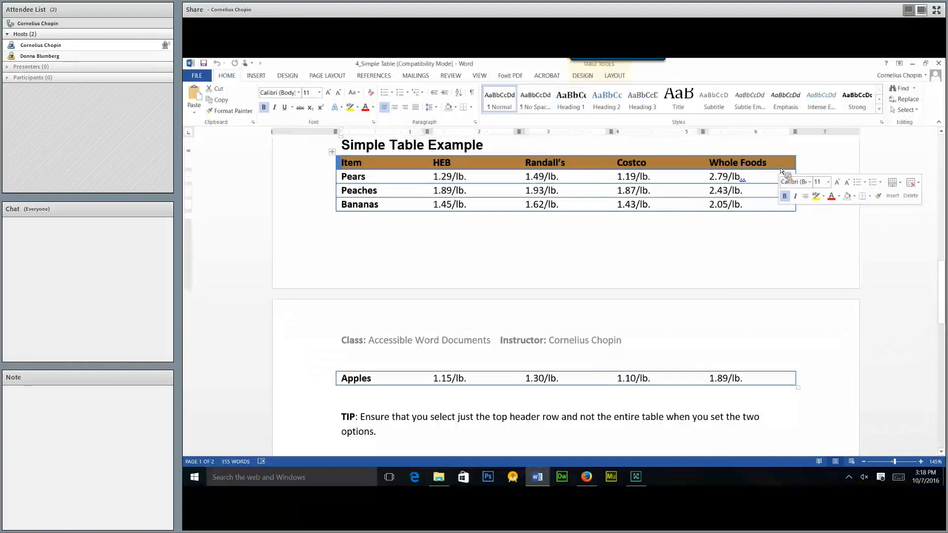
{"action": "right_click", "coordinate": [411, 167]}
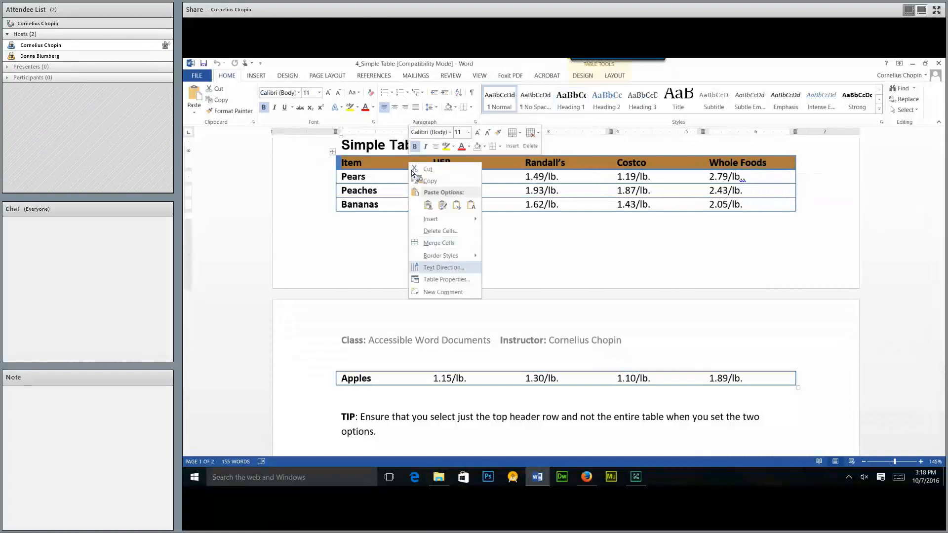
{"action": "left_click", "coordinate": [462, 280]}
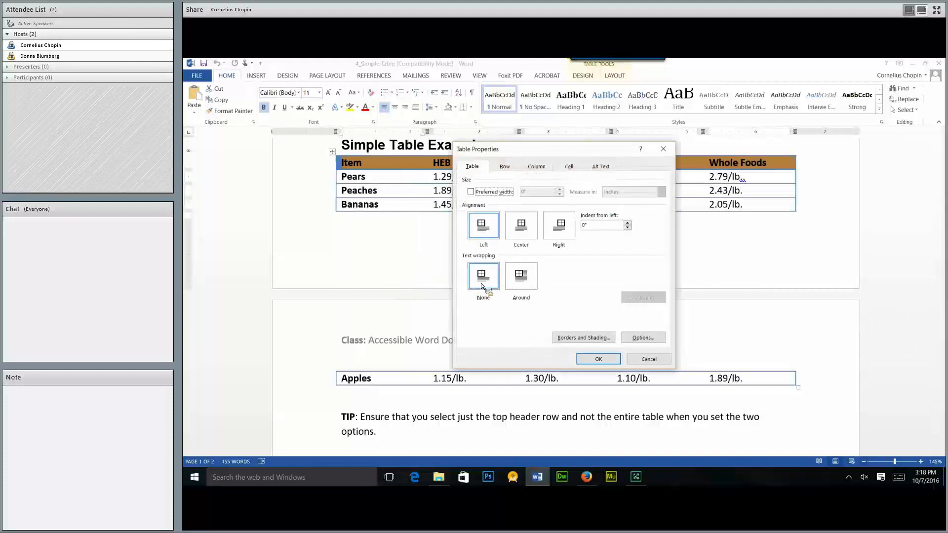
{"action": "left_click", "coordinate": [511, 172]}
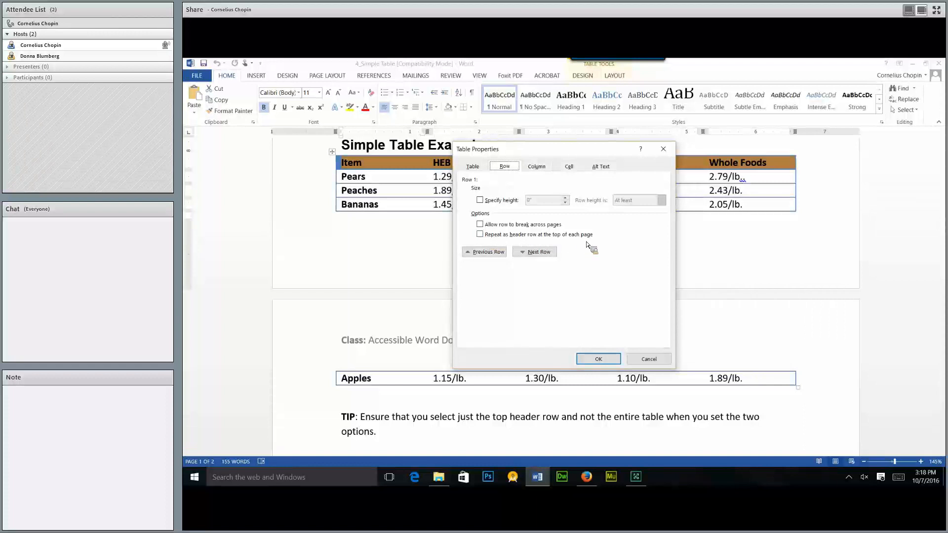
{"action": "left_click", "coordinate": [481, 234]}
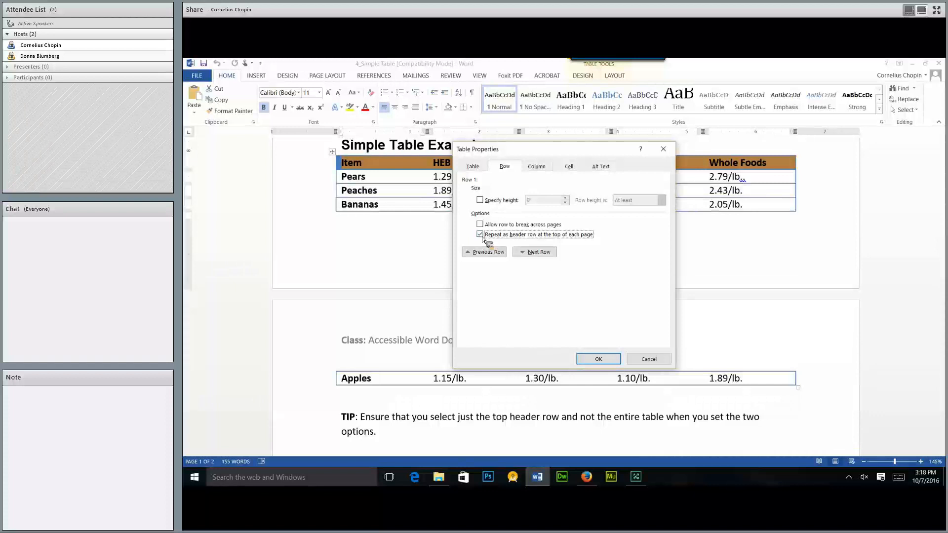
{"action": "left_click", "coordinate": [598, 359]}
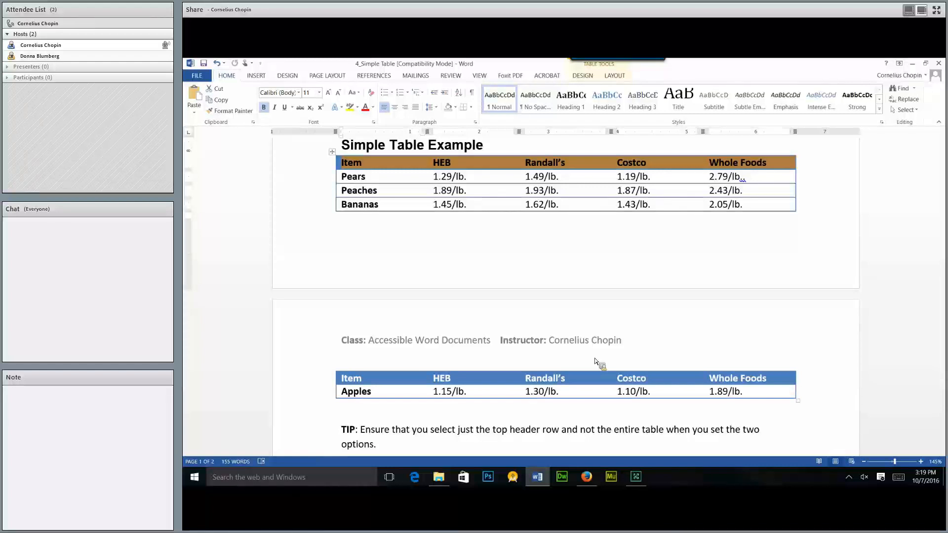
Step: Review the header row's page-break and repeat-as-header options in Table Properties, leaving them without changes
{"action": "right_click", "coordinate": [418, 163]}
{"action": "left_click", "coordinate": [474, 289]}
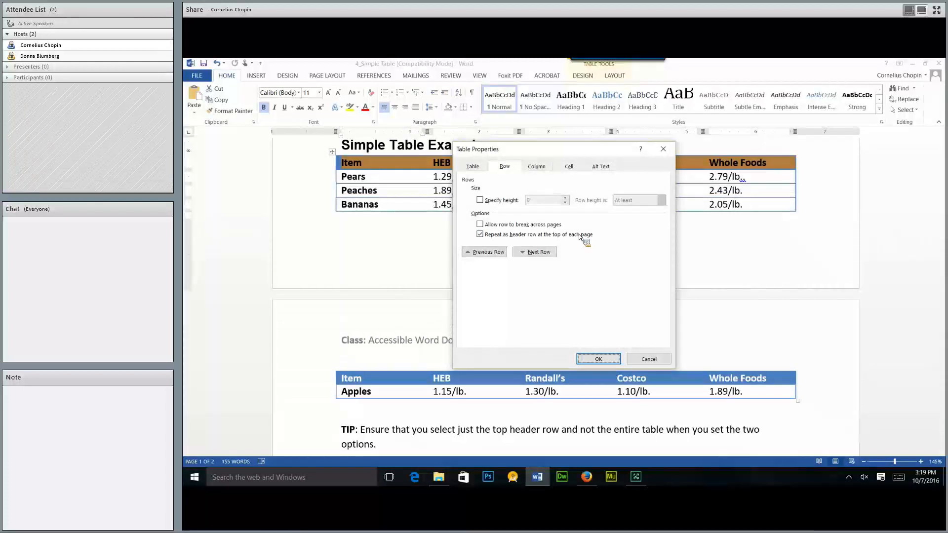
{"action": "left_click", "coordinate": [659, 362]}
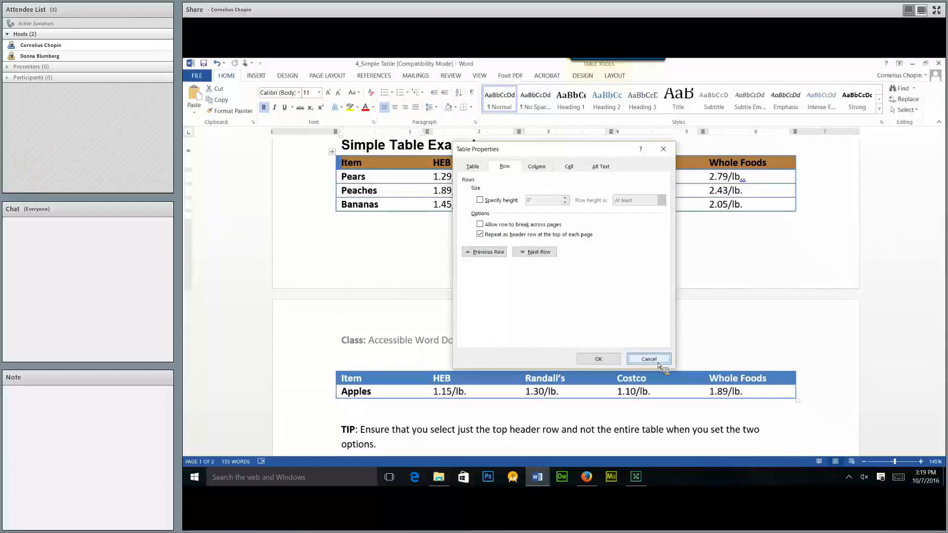
{"action": "left_click", "coordinate": [452, 255]}
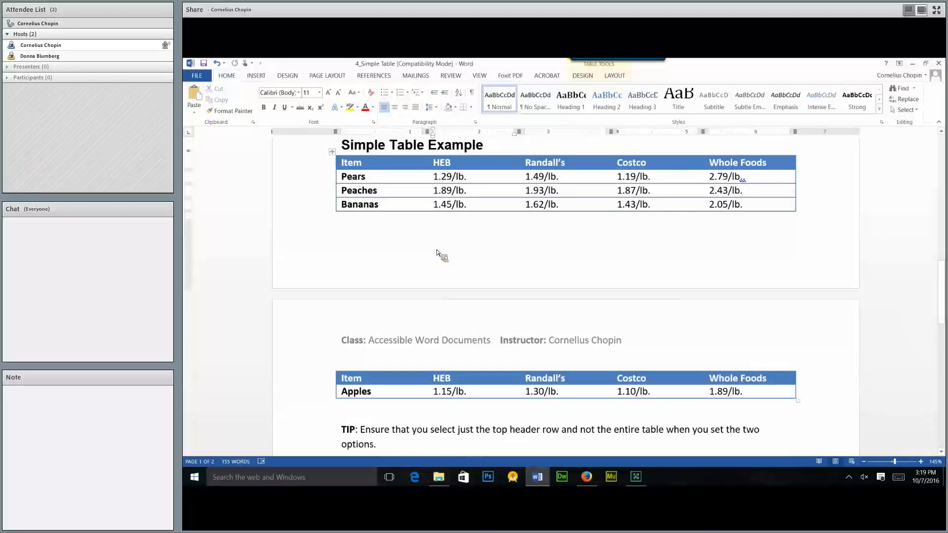
{"action": "left_click_drag", "start_coordinate": [392, 169], "coordinate": [745, 166]}
{"action": "right_click", "coordinate": [744, 167]}
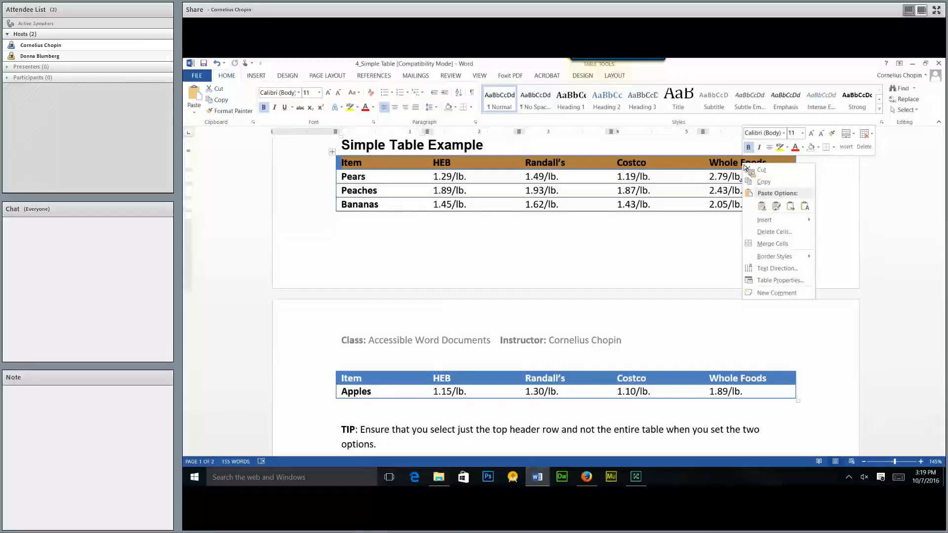
{"action": "left_click", "coordinate": [789, 280]}
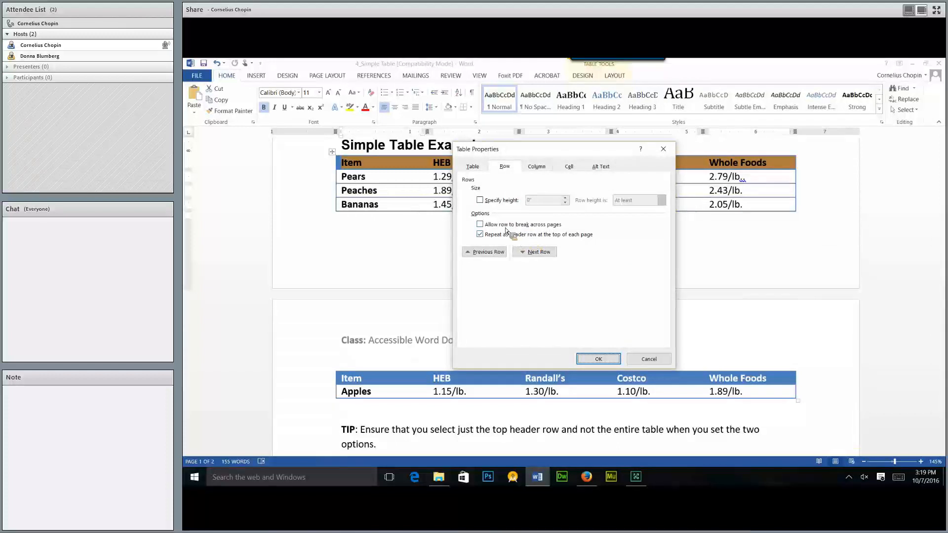
{"action": "left_click", "coordinate": [648, 359]}
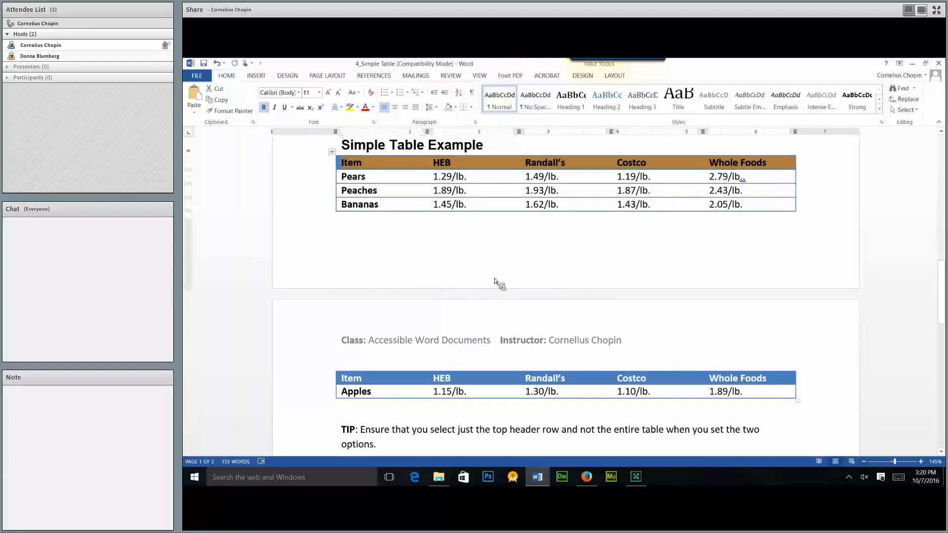
Step: Save the 4_Simple Table document and convert it to 4_Simple Table.pdf
{"action": "left_click", "coordinate": [554, 76]}
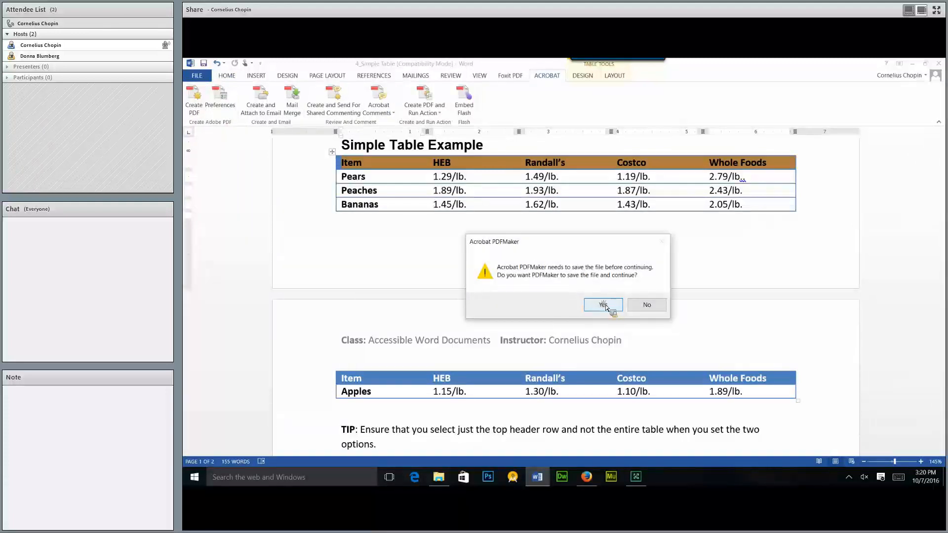
{"action": "left_click", "coordinate": [604, 305]}
{"action": "left_click", "coordinate": [560, 345]}
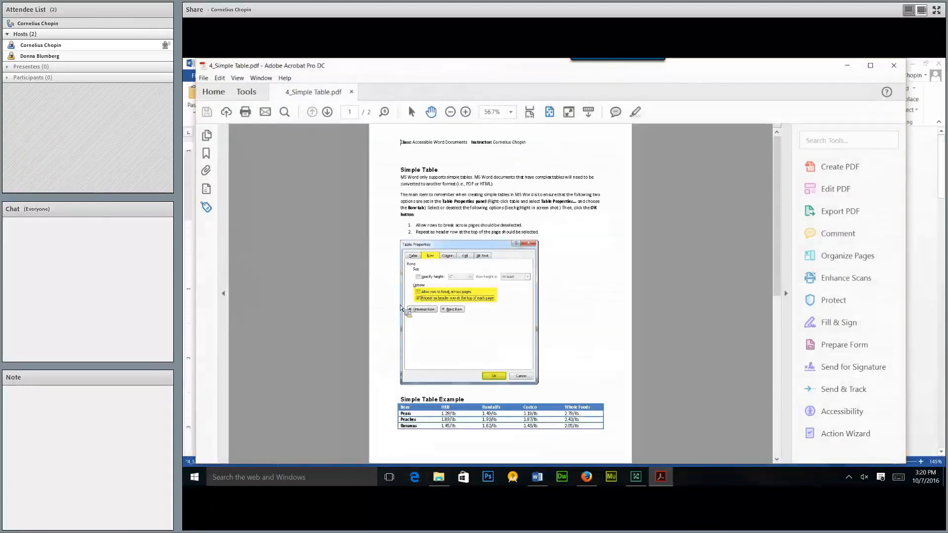
Step: Expand the PDF's tag tree down to the Table tag and inspect its first TR row tag
{"action": "left_click", "coordinate": [207, 207]}
{"action": "left_click", "coordinate": [227, 177]}
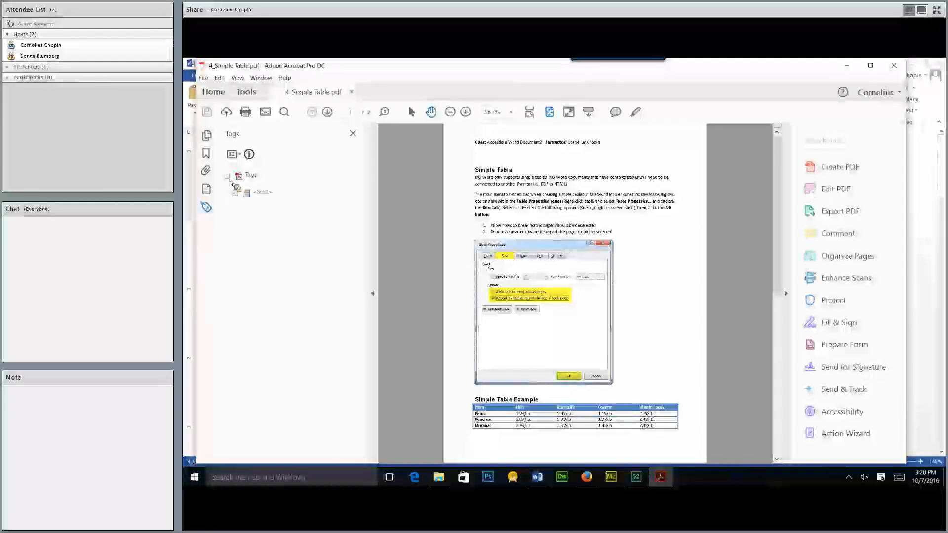
{"action": "left_click", "coordinate": [235, 193]}
{"action": "left_click", "coordinate": [275, 335]}
{"action": "left_click", "coordinate": [243, 333]}
{"action": "left_click", "coordinate": [279, 354]}
{"action": "scroll", "coordinate": [302, 353], "scroll_direction": "down", "scroll_amount": 2}
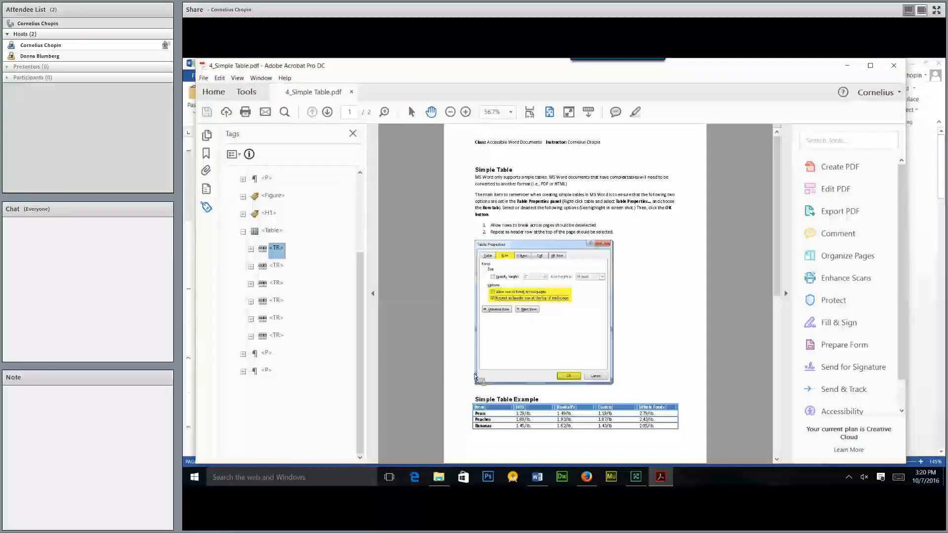
Step: Expand the table's second TR tag and inspect the first TD tag, which covers the Pears cell
{"action": "left_click", "coordinate": [278, 269]}
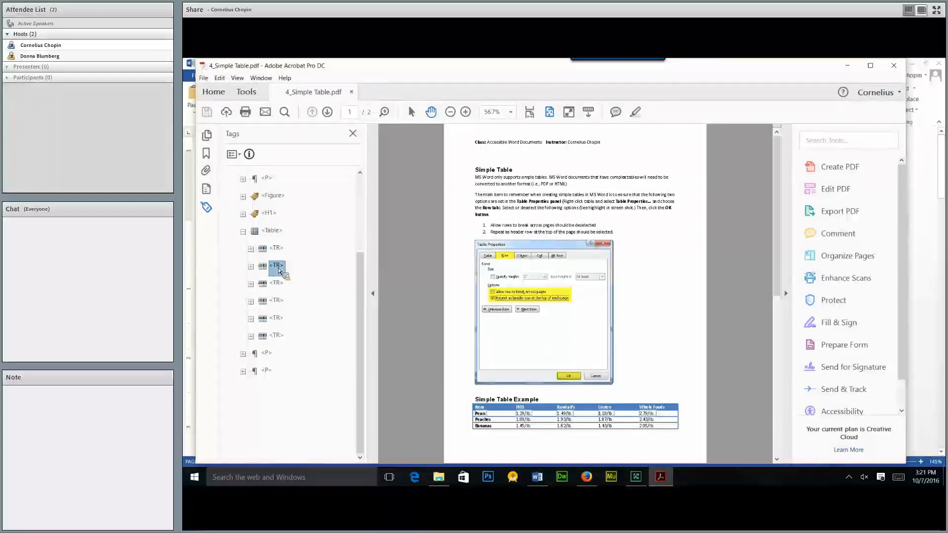
{"action": "left_click", "coordinate": [251, 267]}
{"action": "left_click_drag", "start_coordinate": [253, 272], "coordinate": [645, 415]}
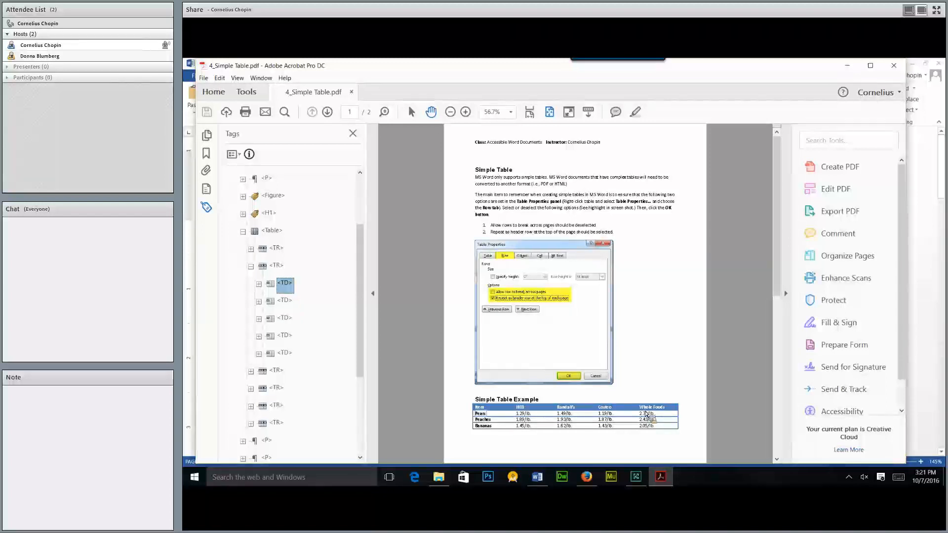
{"action": "left_click_drag", "start_coordinate": [646, 413], "coordinate": [657, 414]}
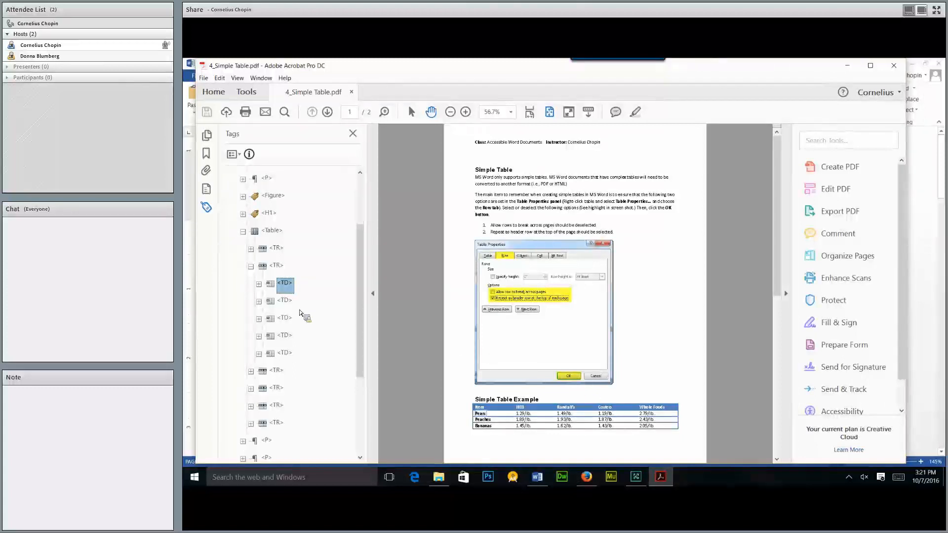
Step: Try changing the Pears cell's tag to TH and restore it to TD
{"action": "double_click", "coordinate": [288, 287]}
{"action": "left_click_drag", "start_coordinate": [286, 287], "coordinate": [291, 287]}
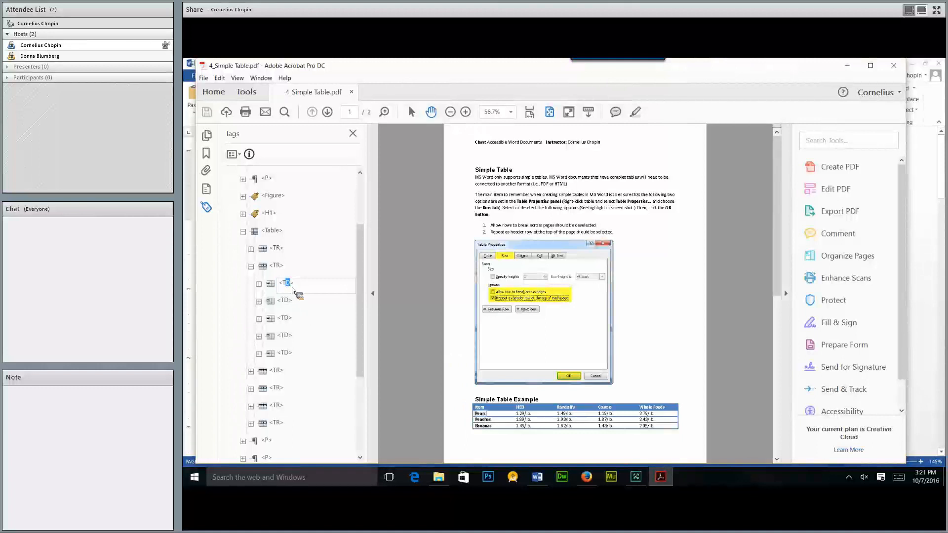
{"action": "type", "text": "H"}
{"action": "left_click_drag", "start_coordinate": [286, 286], "coordinate": [291, 290]}
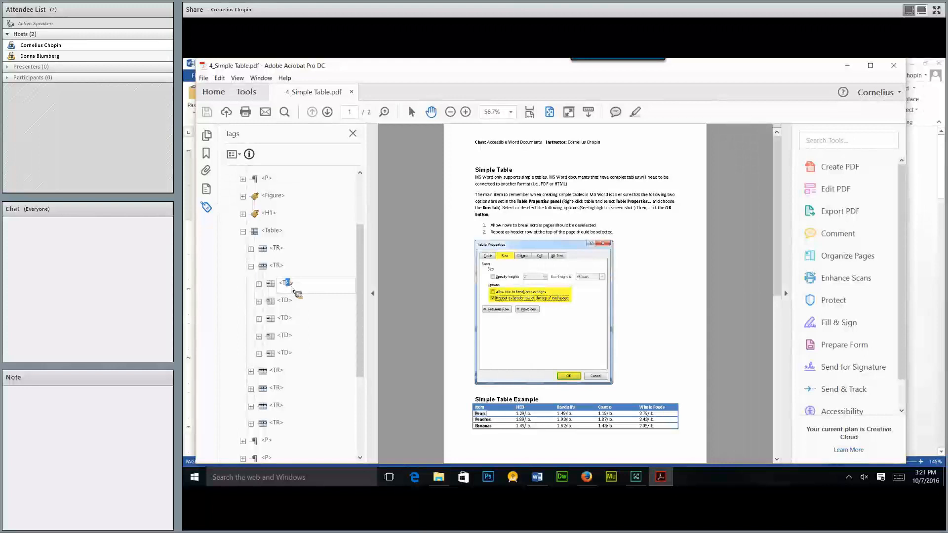
{"action": "type", "text": "D"}
{"action": "left_click", "coordinate": [292, 300]}
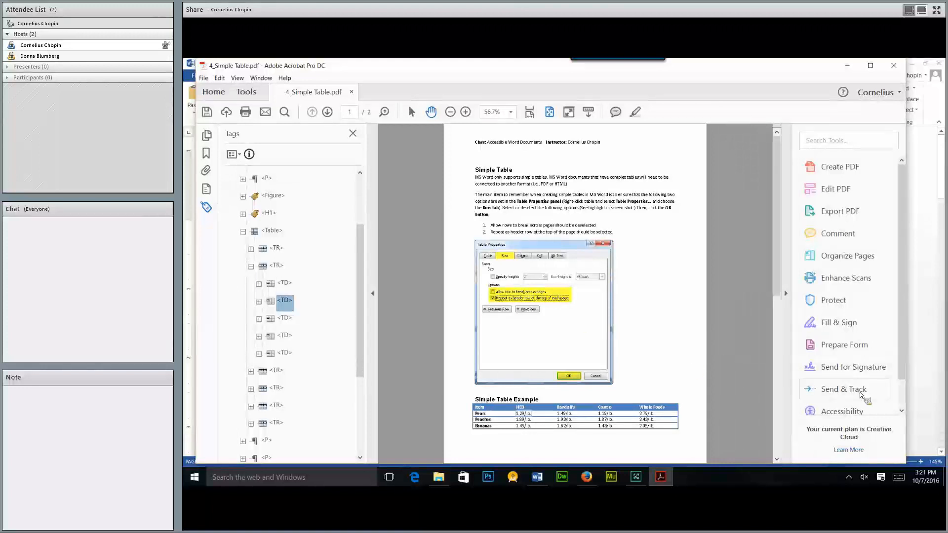
Step: Show the reading order content groups with the Accessibility tools and open the Simple Table Example table in the Table Editor
{"action": "left_click", "coordinate": [863, 419]}
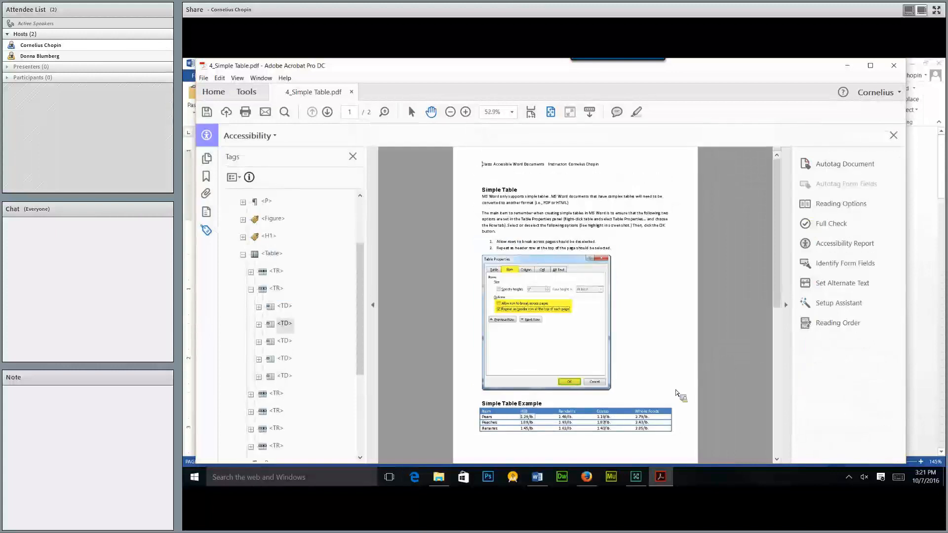
{"action": "left_click", "coordinate": [837, 323]}
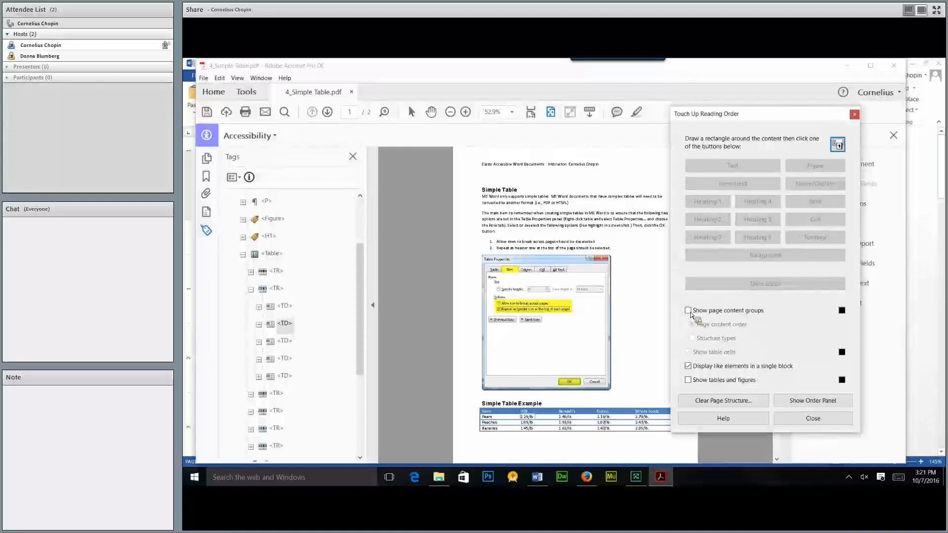
{"action": "left_click", "coordinate": [500, 428]}
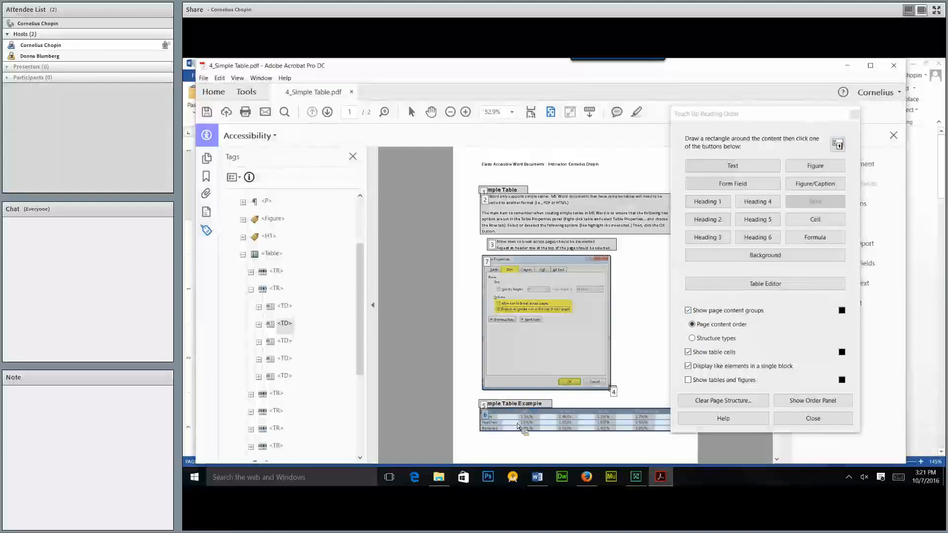
{"action": "left_click", "coordinate": [762, 286]}
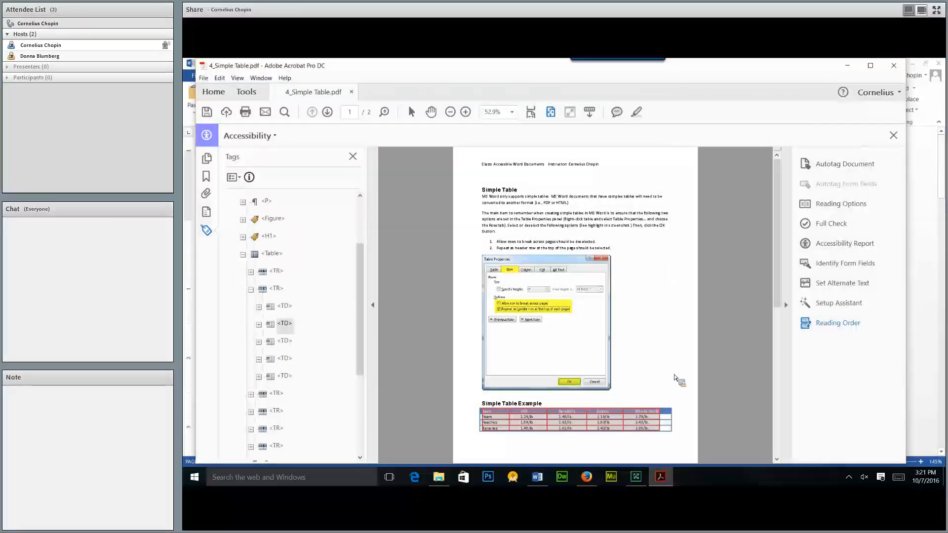
Step: Check the table cell properties of the repeated header row on page 2 and expand the table's first TR tag
{"action": "scroll", "coordinate": [654, 382], "scroll_direction": "down", "scroll_amount": 5}
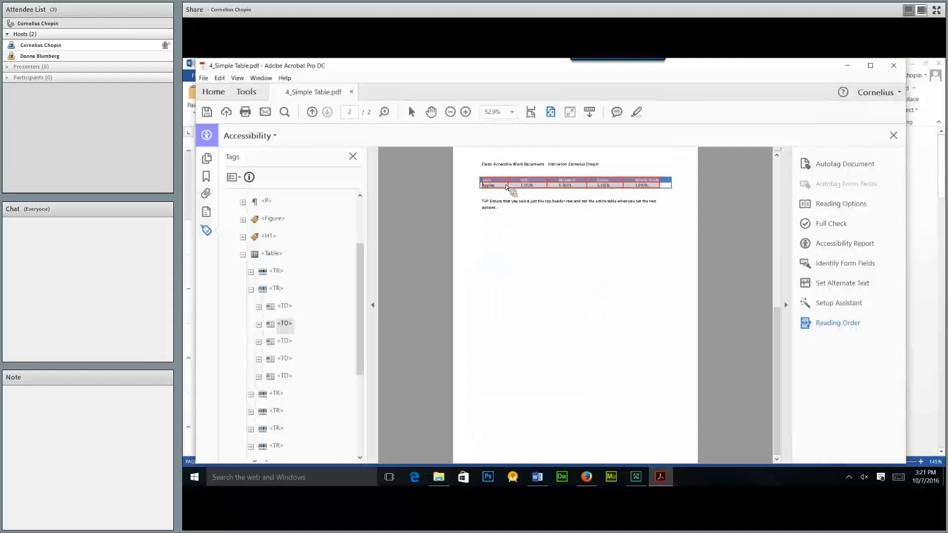
{"action": "right_click", "coordinate": [505, 184]}
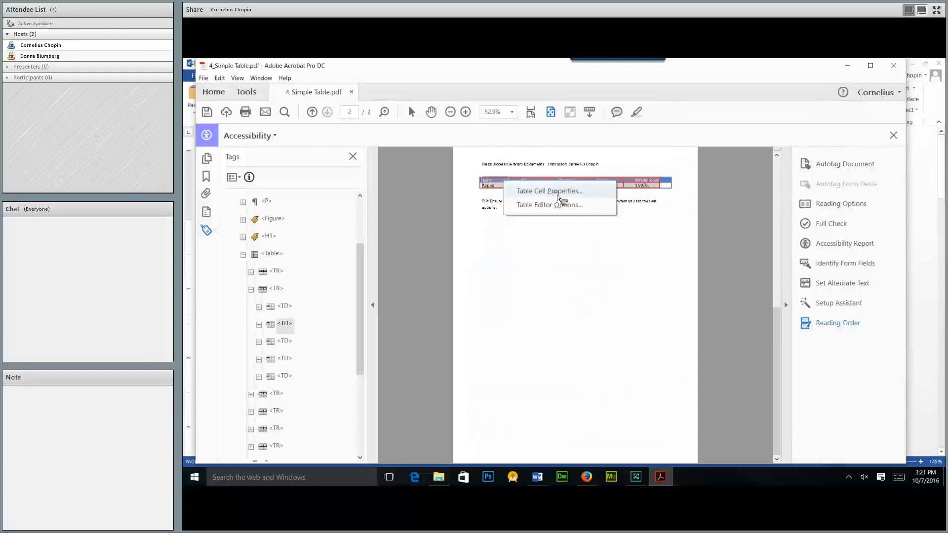
{"action": "left_click", "coordinate": [558, 197]}
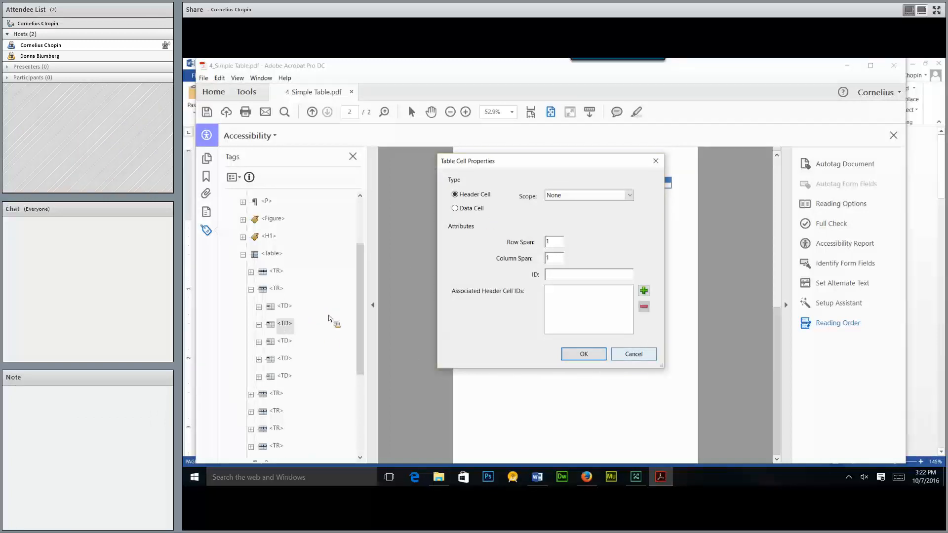
{"action": "left_click", "coordinate": [584, 354]}
{"action": "left_click", "coordinate": [251, 272]}
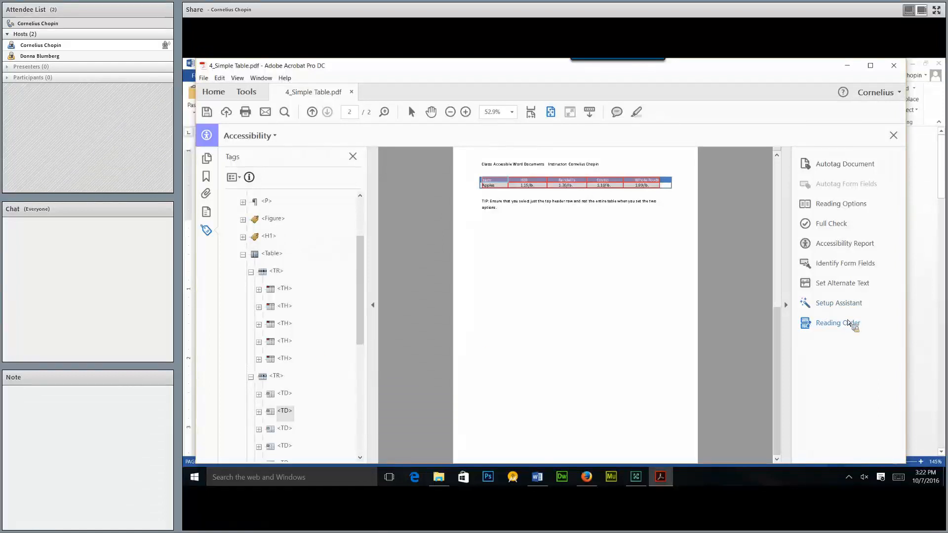
Step: Review the cell type and Scope options for the Item header cell on page 2, leaving its properties without changes
{"action": "right_click", "coordinate": [490, 182]}
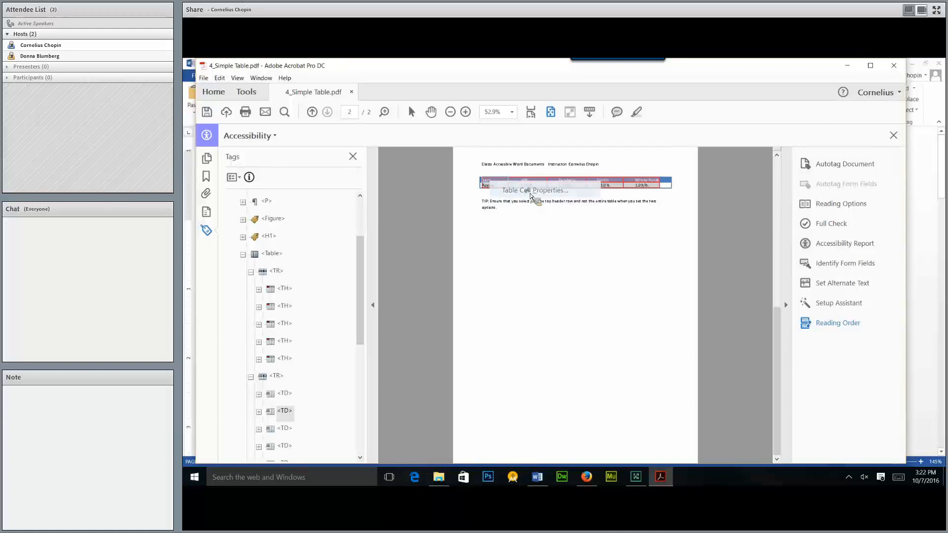
{"action": "left_click", "coordinate": [530, 194]}
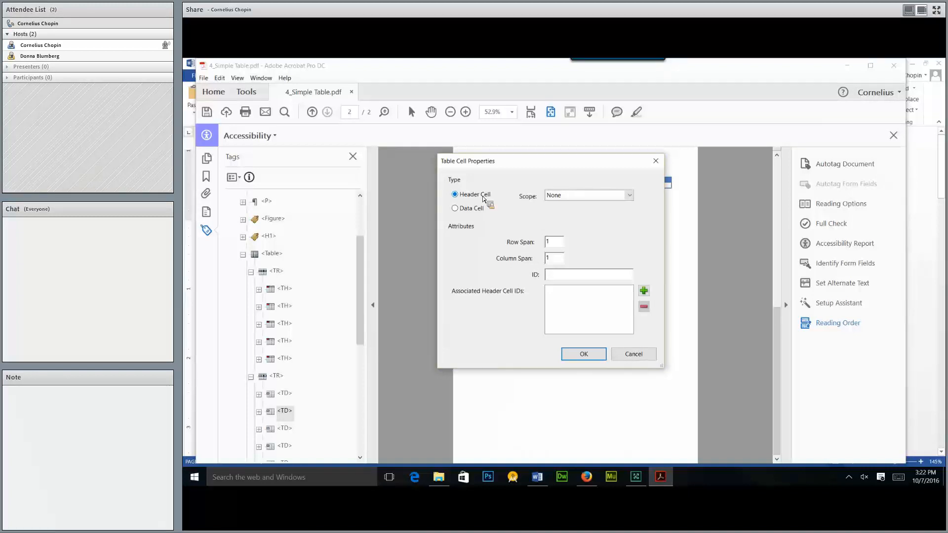
{"action": "left_click", "coordinate": [630, 196]}
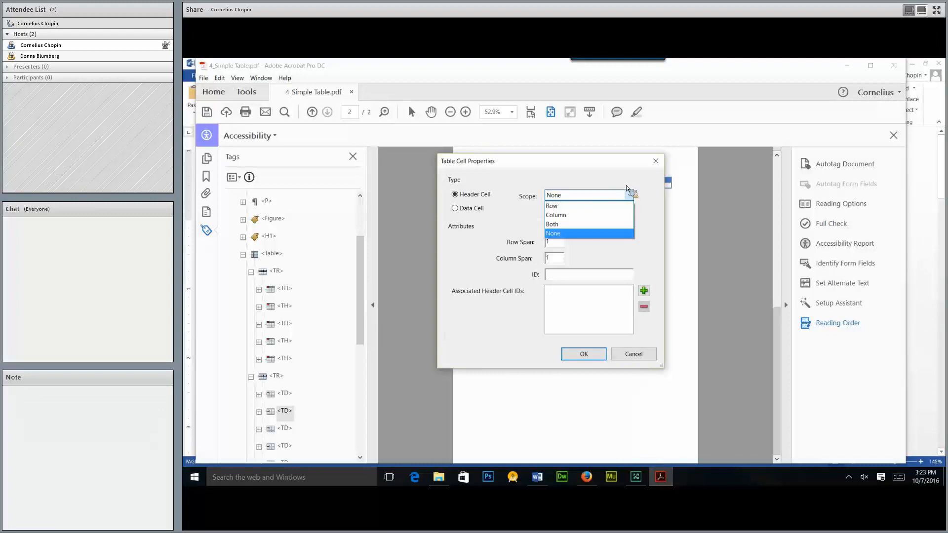
{"action": "left_click", "coordinate": [643, 357]}
{"action": "left_click", "coordinate": [633, 354]}
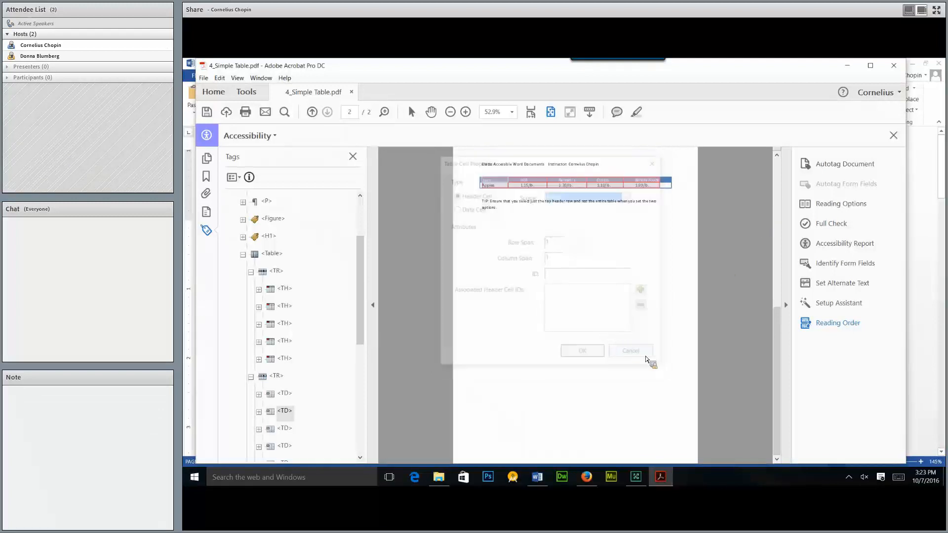
Step: Minimize the PDF and Word windows and open the 02_ComplexTable document from the ___PDF_Advanced 2016 folder in Word
{"action": "left_click", "coordinate": [847, 65]}
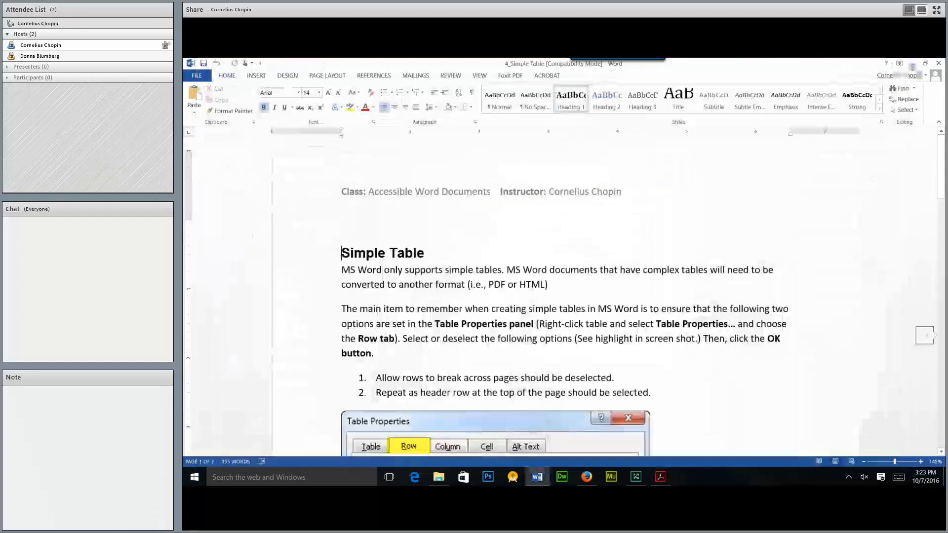
{"action": "left_click", "coordinate": [913, 64]}
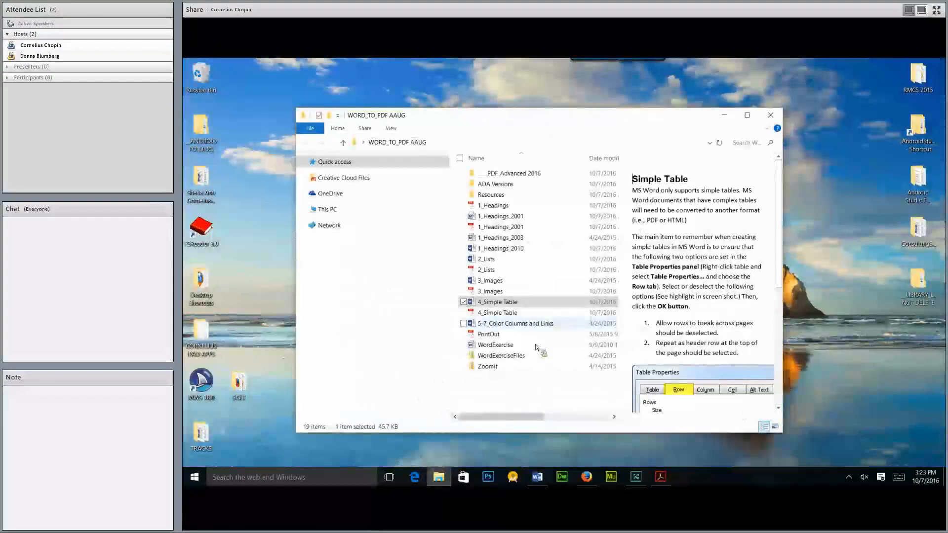
{"action": "double_click", "coordinate": [509, 173]}
{"action": "left_click", "coordinate": [513, 205]}
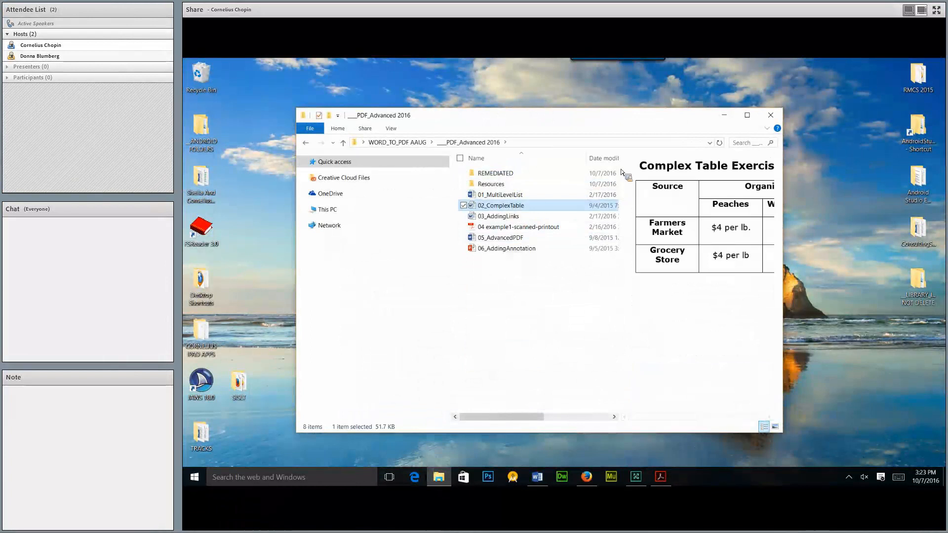
{"action": "double_click", "coordinate": [631, 123]}
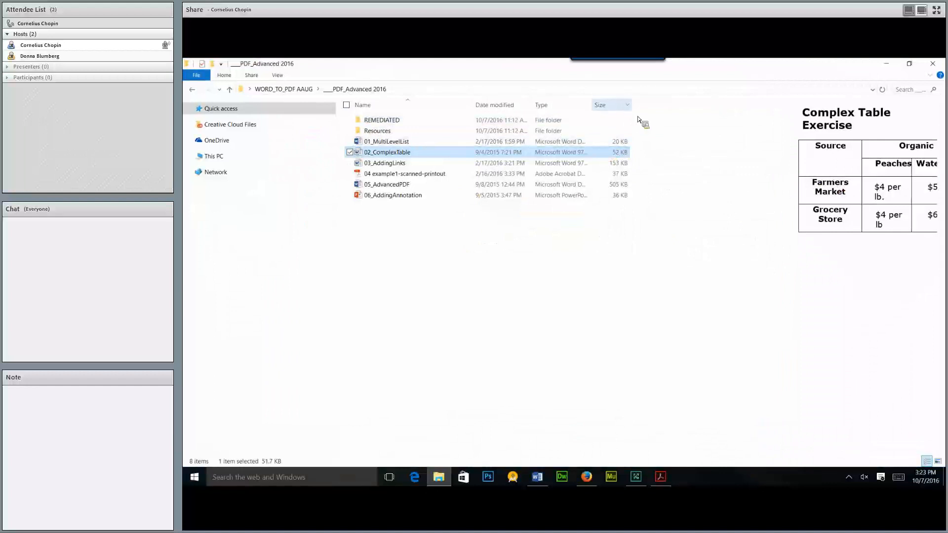
{"action": "double_click", "coordinate": [754, 70]}
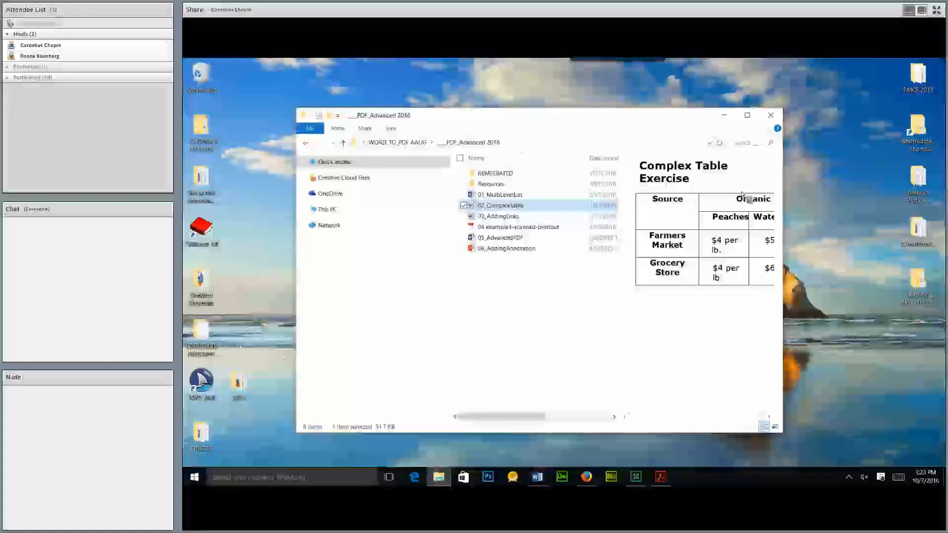
{"action": "left_click_drag", "start_coordinate": [788, 172], "coordinate": [874, 177]}
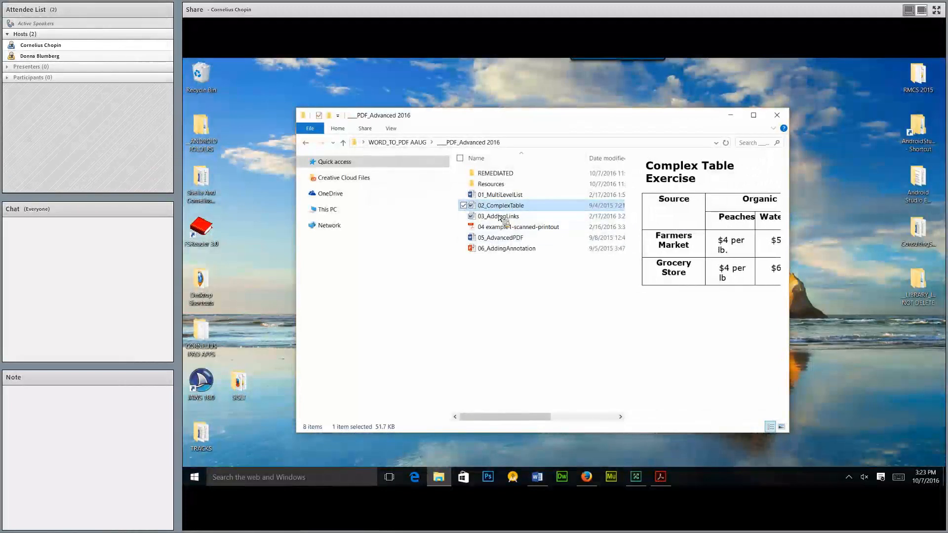
{"action": "double_click", "coordinate": [500, 206]}
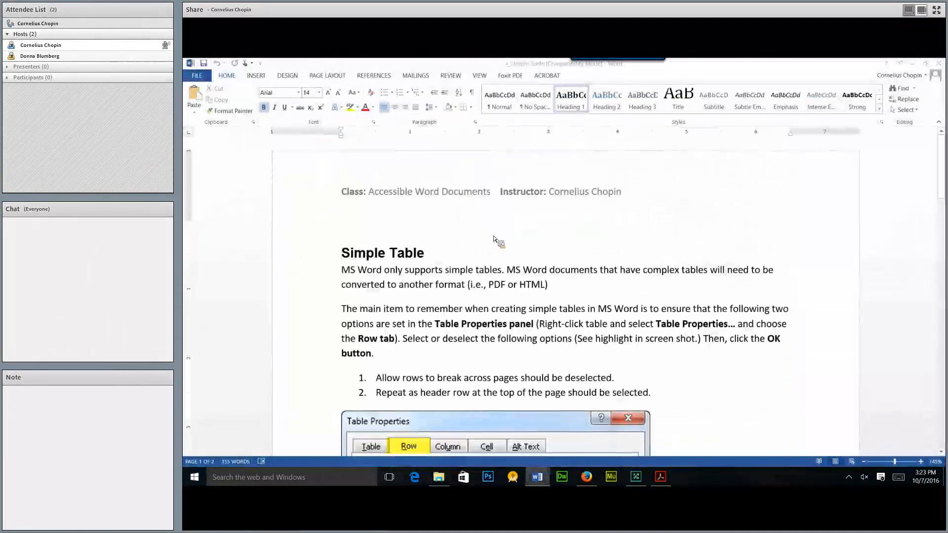